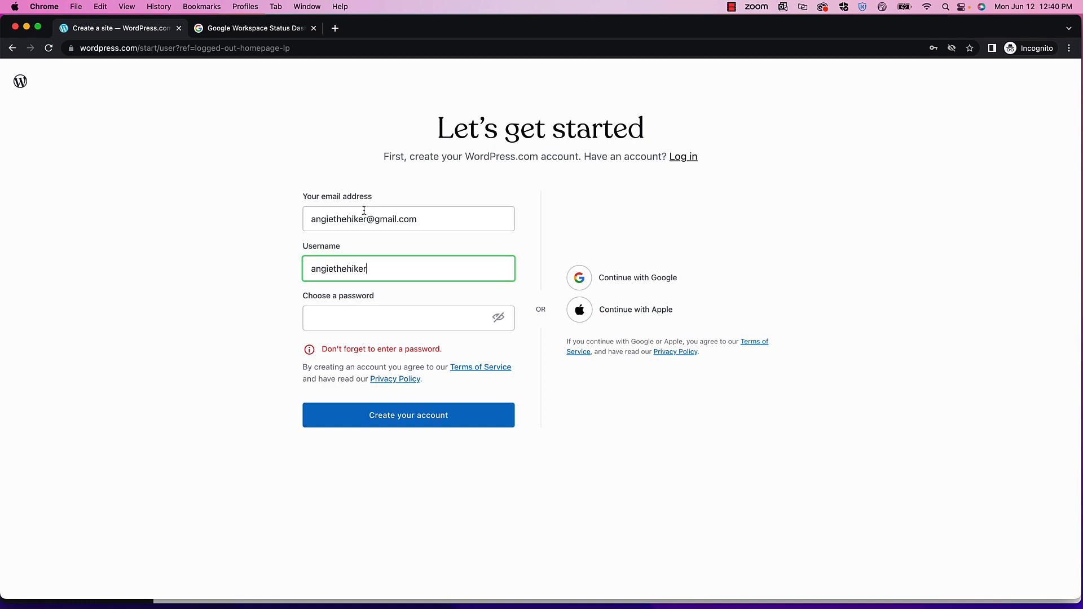
- Enter the account password and create the WordPress.com account
left_click(346, 320)
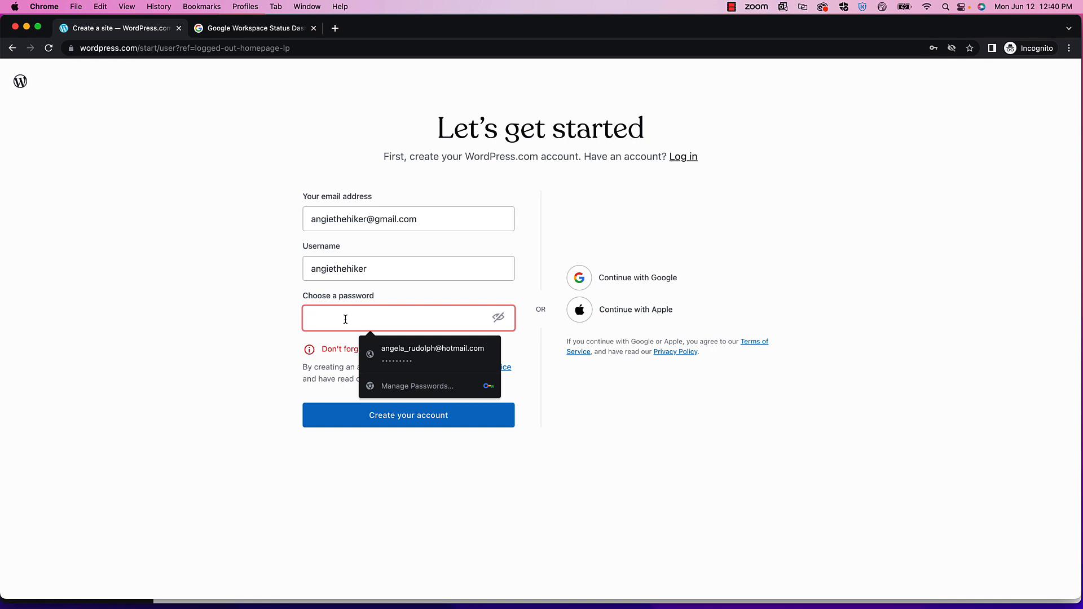
type("a•••••••")
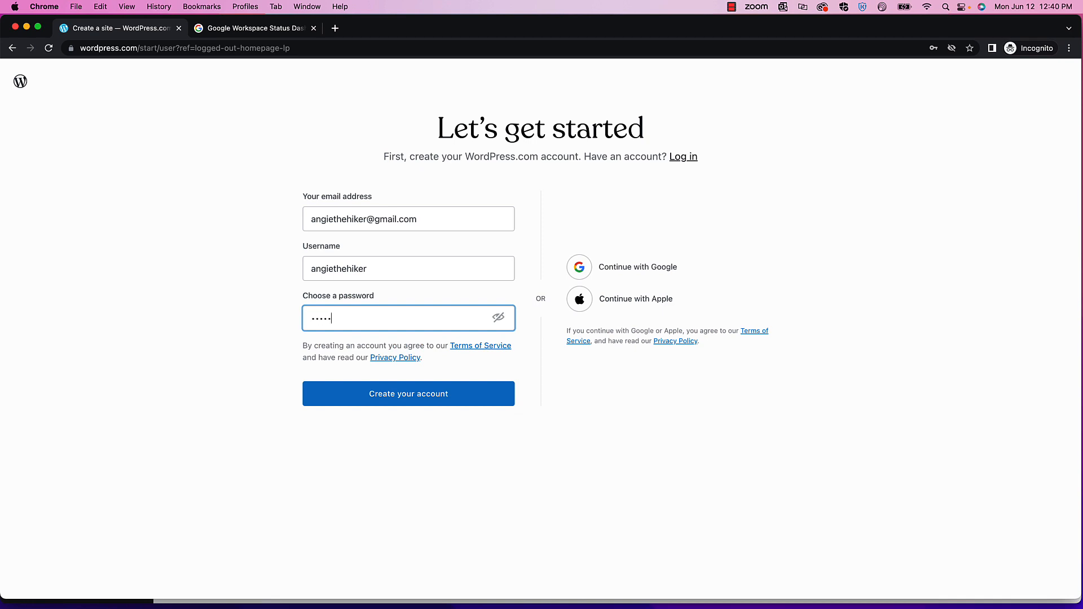
type("••••••••")
left_click(464, 397)
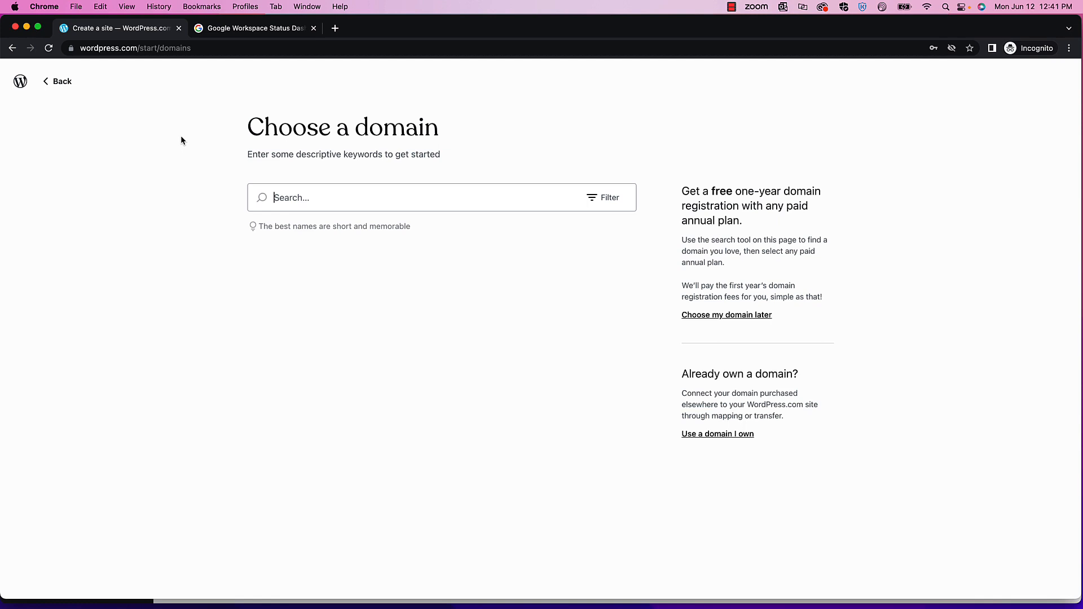
- Search domains for 'angiethehiker' and select the free .wordpress.com address
type("angie")
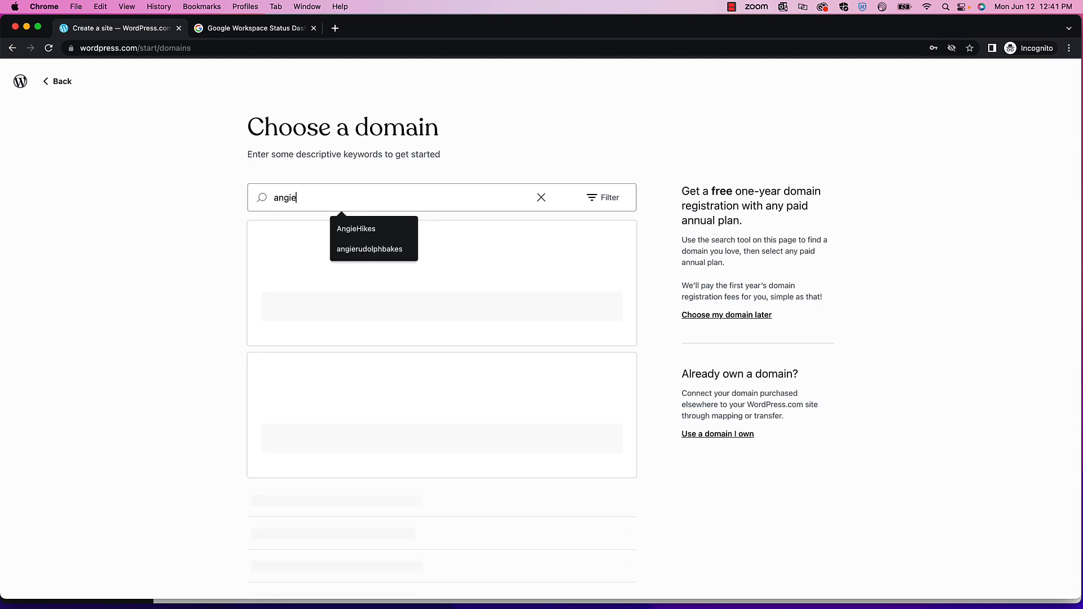
type("thehiker")
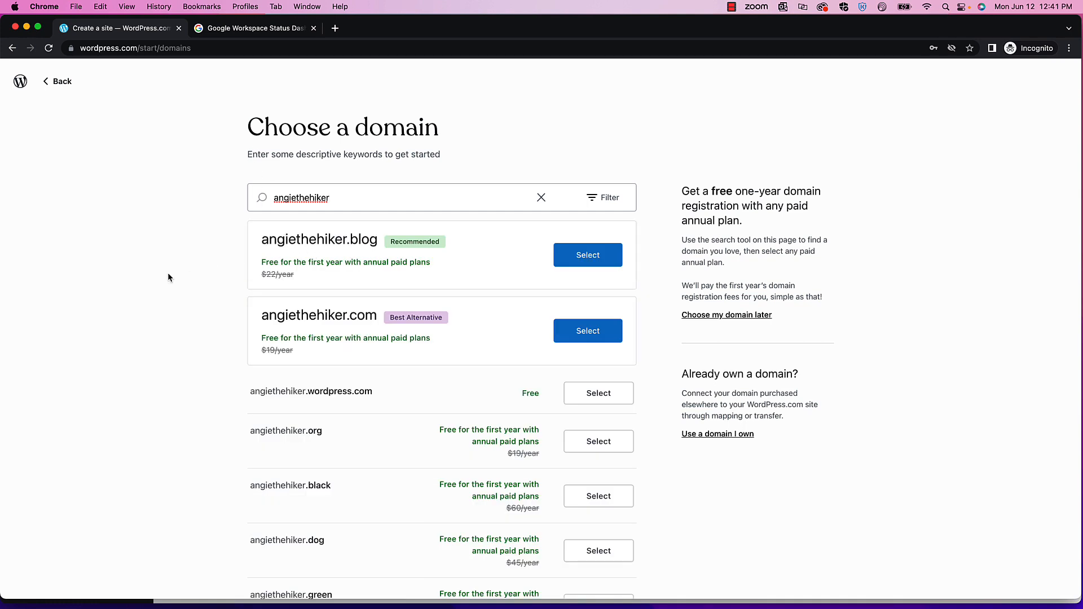
scroll(186, 281, "down", 2)
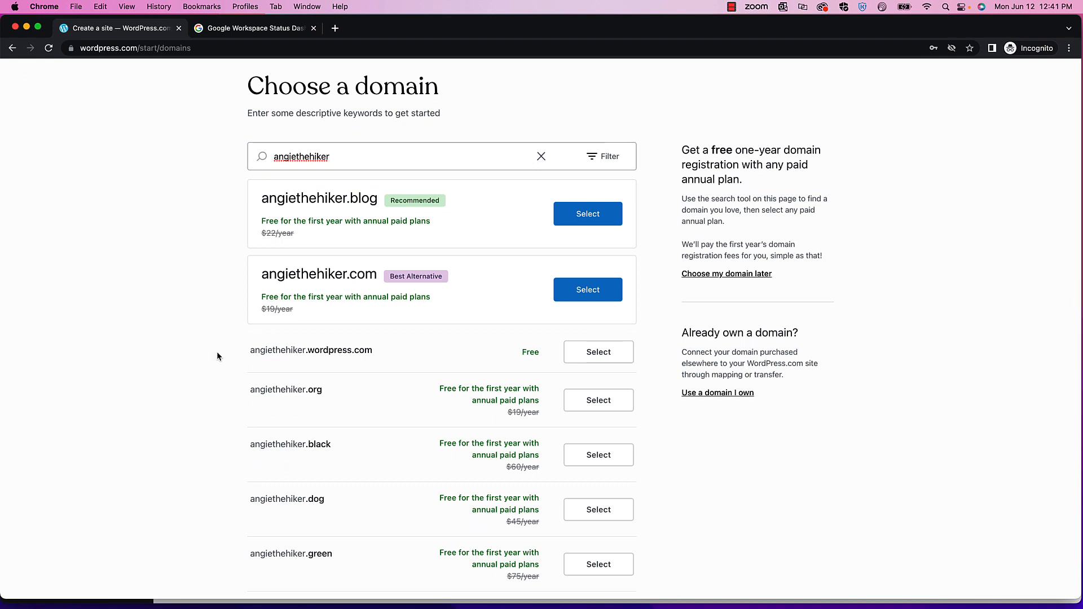
scroll(216, 297, "up", 2)
scroll(218, 297, "down", 1)
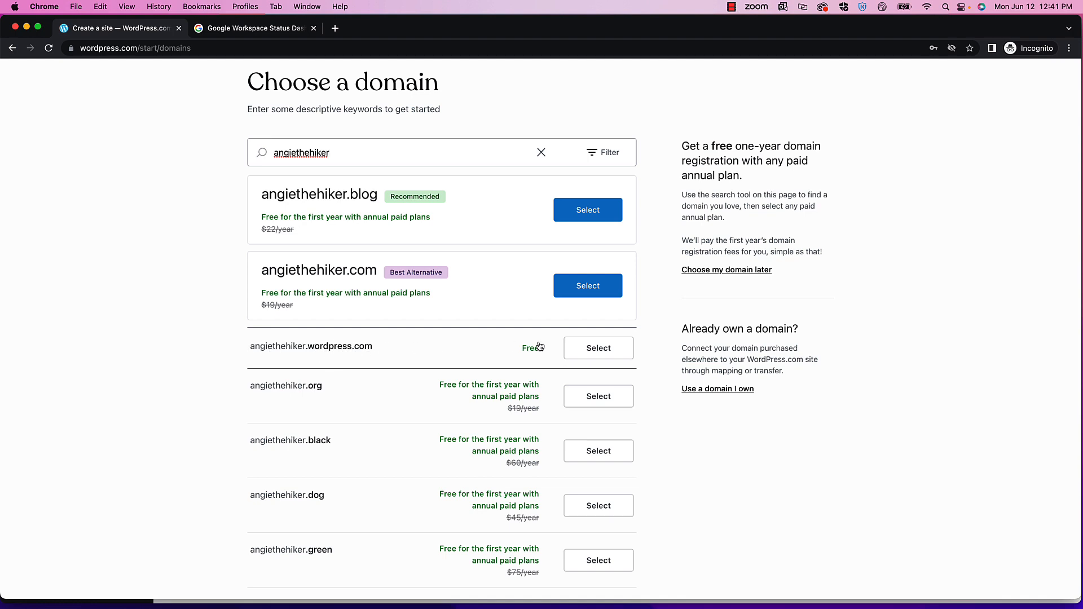
left_click(609, 351)
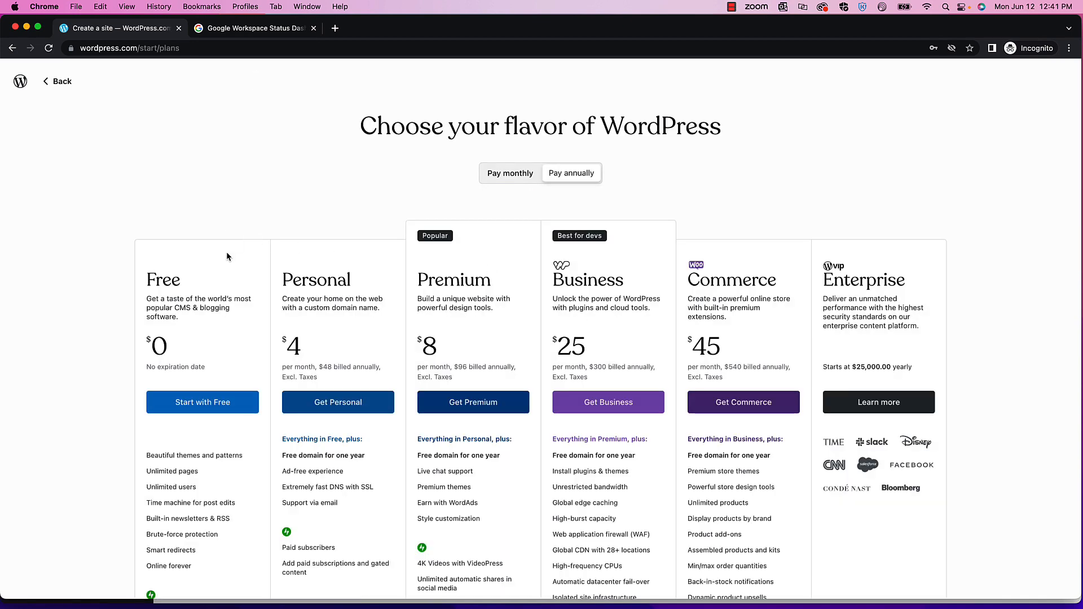
- Choose the Free plan for the site
scroll(400, 305, "down", 1)
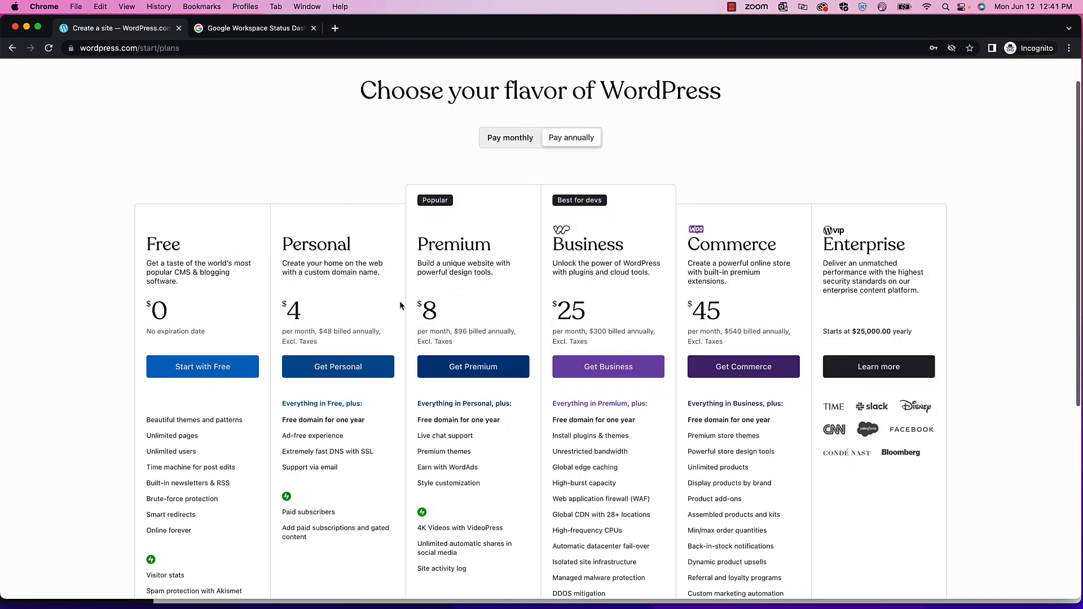
scroll(325, 249, "down", 1)
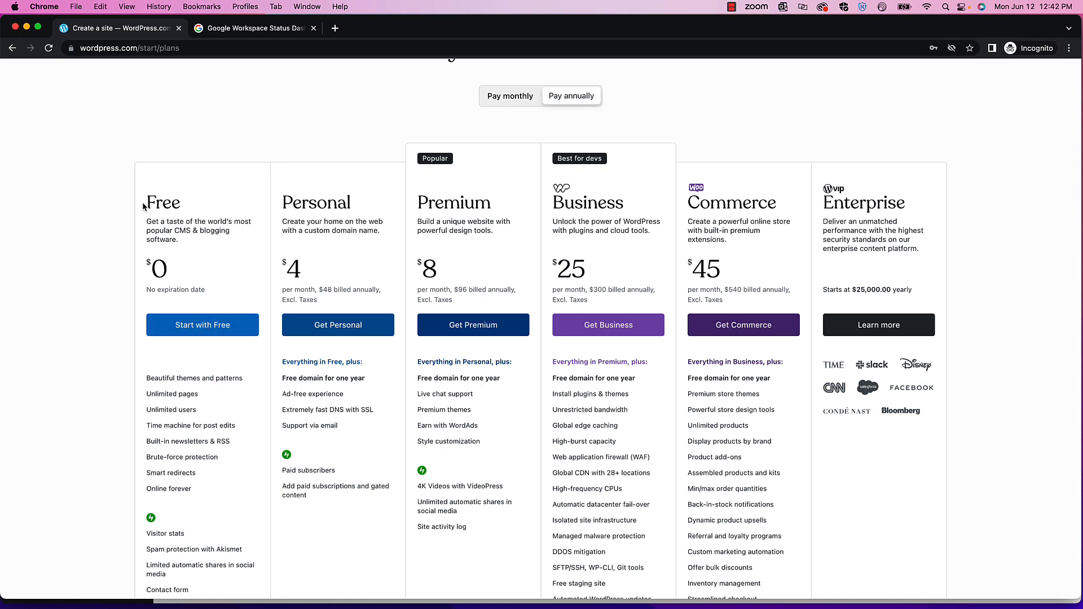
left_click(201, 327)
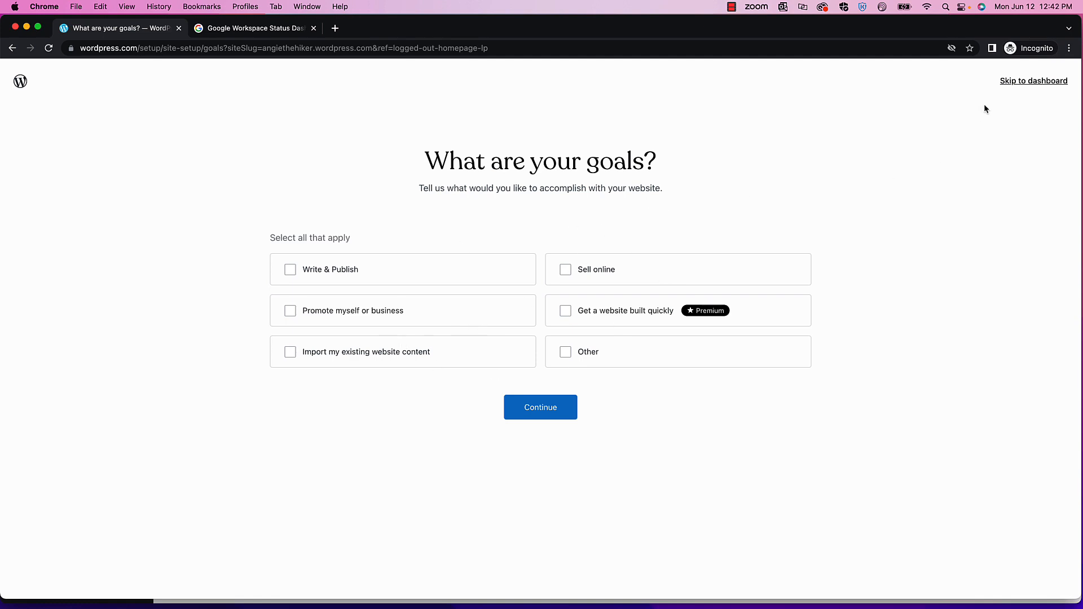
- Skip the goals questions and launch the site live from the launchpad
left_click(1011, 81)
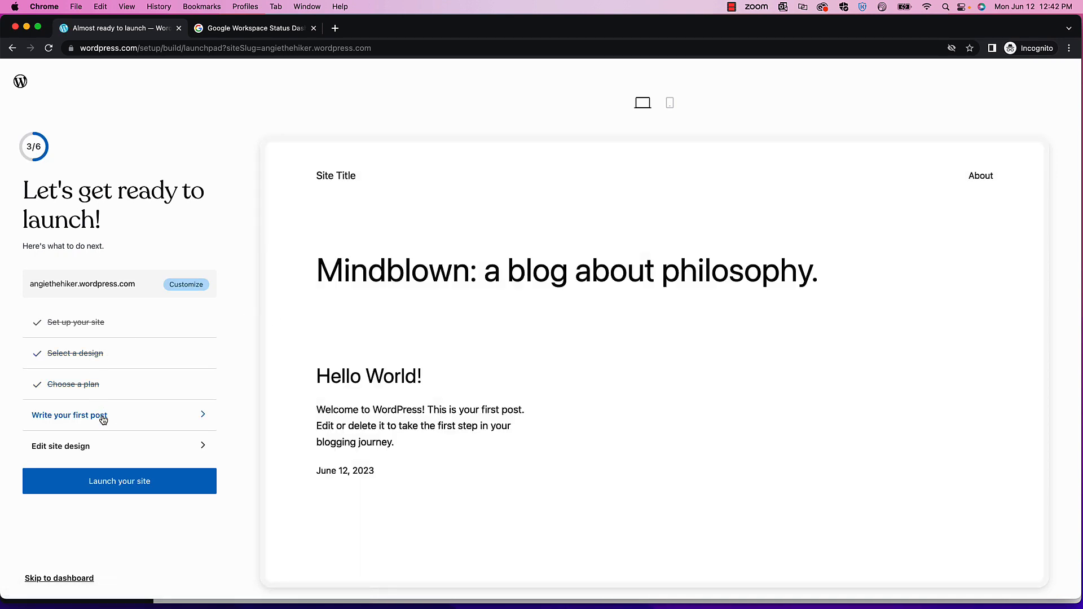
left_click(161, 482)
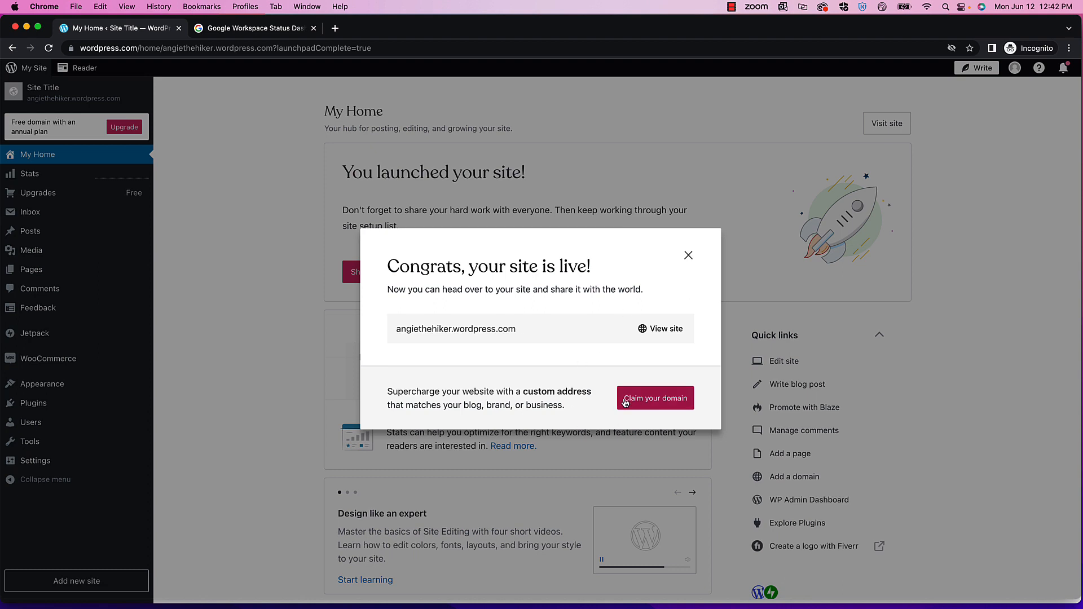
- Dismiss the site-is-live dialog and go to Appearance > Themes
left_click(688, 255)
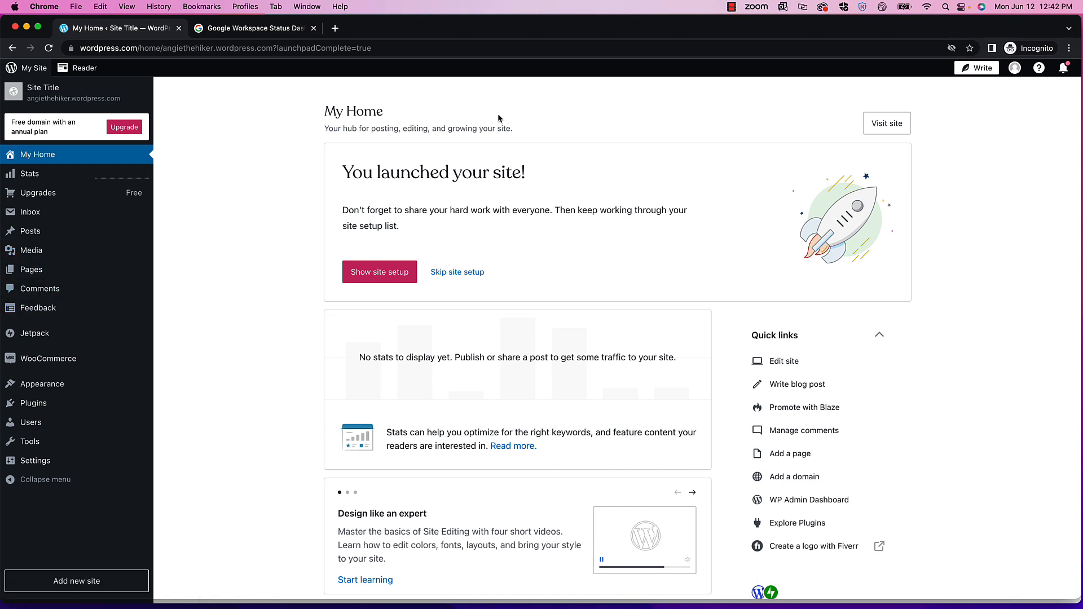
mouse_move(53, 385)
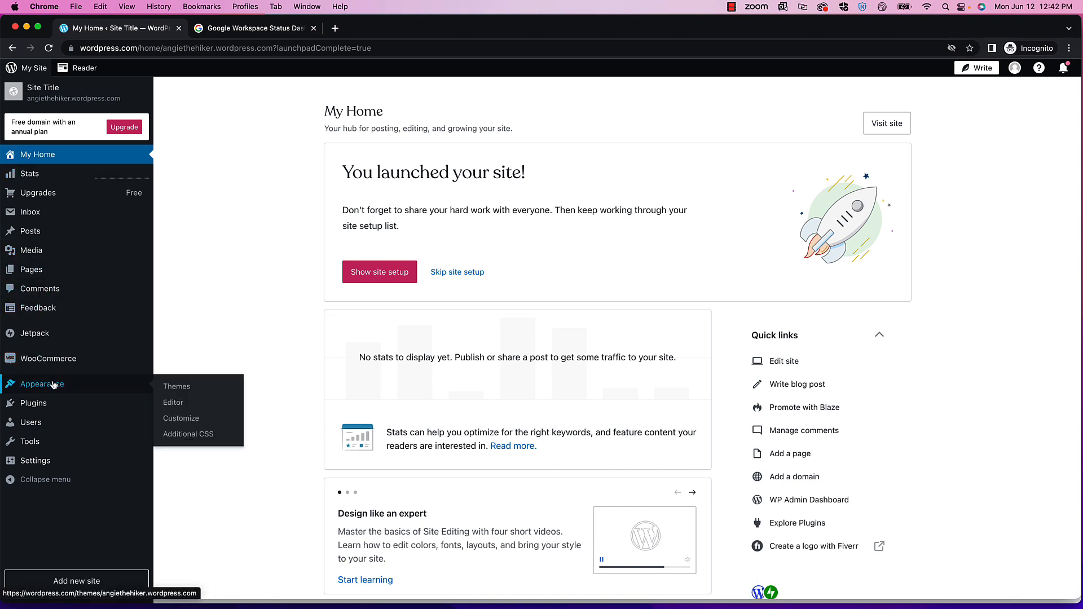
left_click(180, 387)
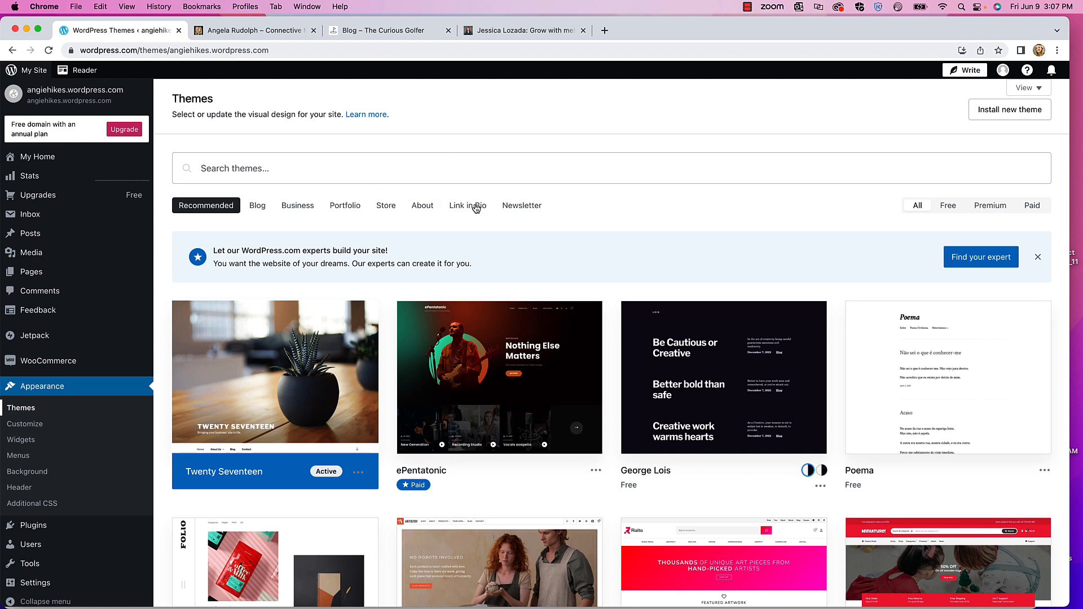
- Filter the theme gallery to free Blog themes
left_click(259, 207)
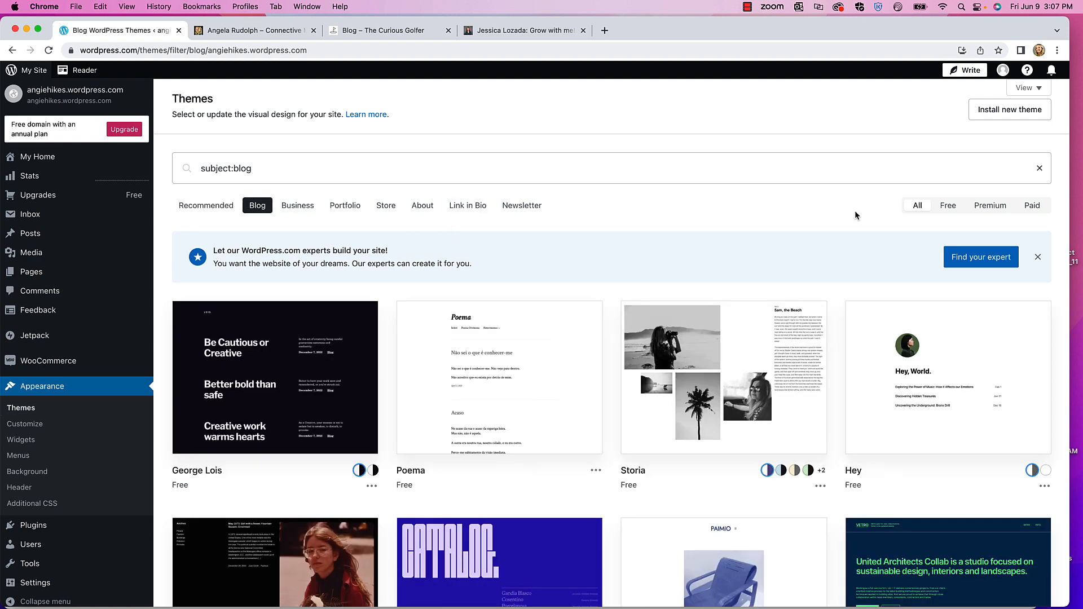
left_click(953, 211)
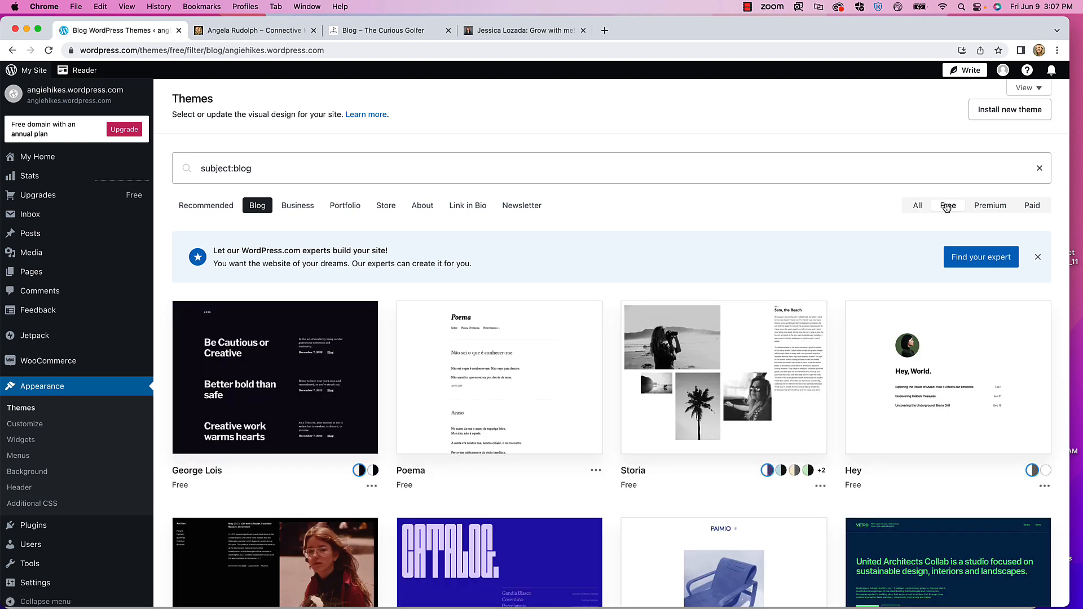
scroll(484, 336, "down", 8)
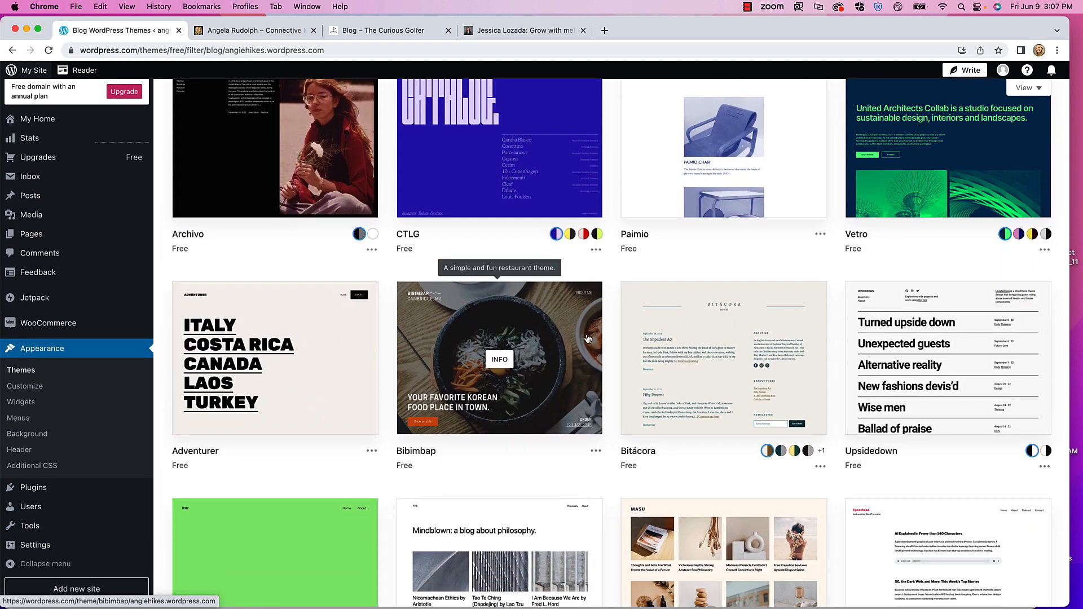
scroll(581, 338, "down", 5)
scroll(580, 338, "down", 3)
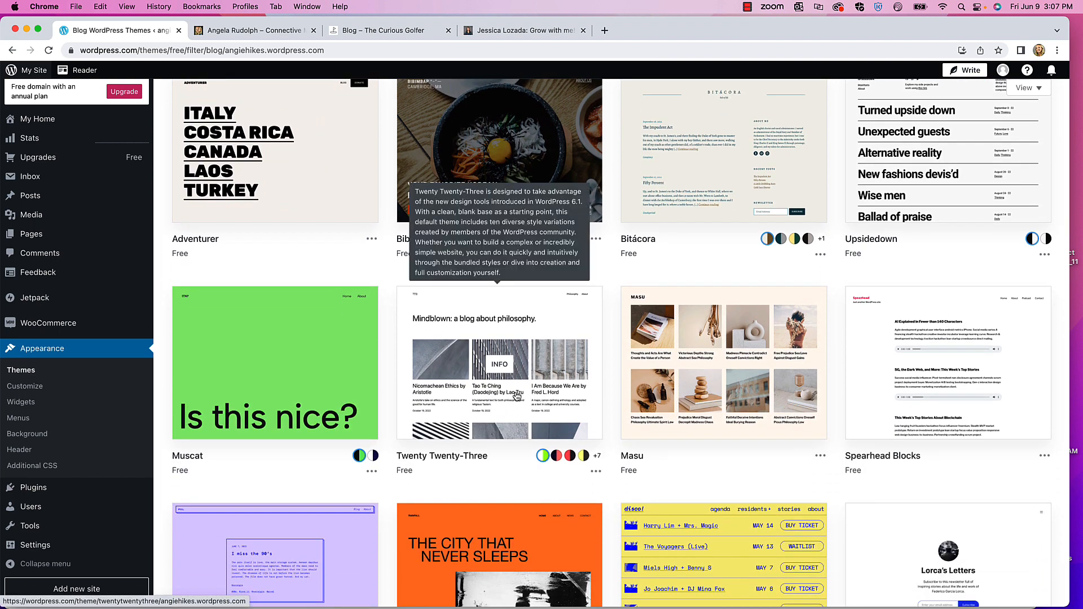
scroll(524, 398, "down", 5)
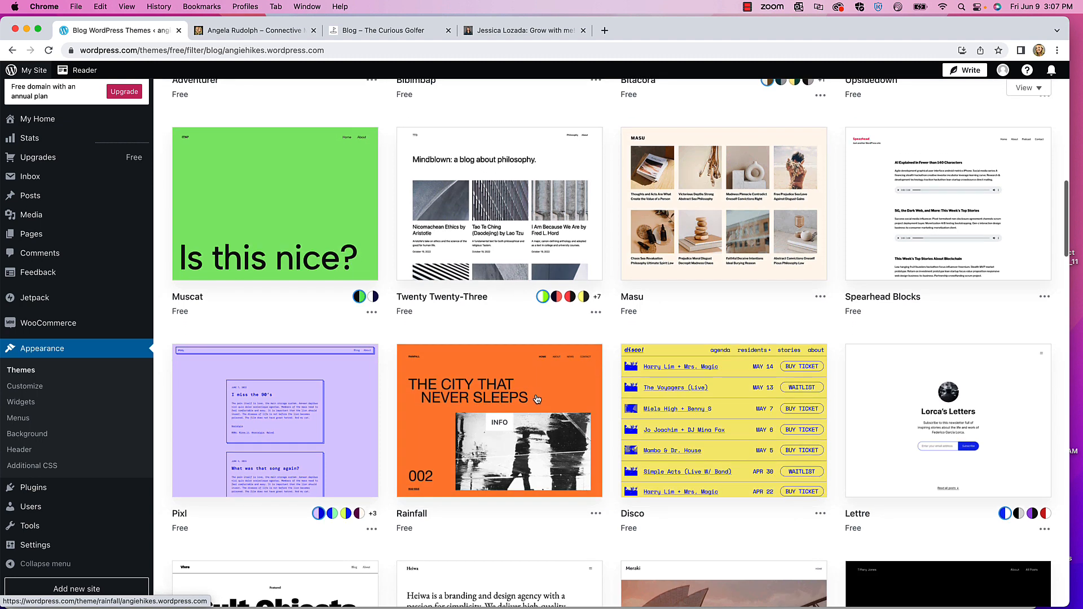
scroll(537, 399, "down", 9)
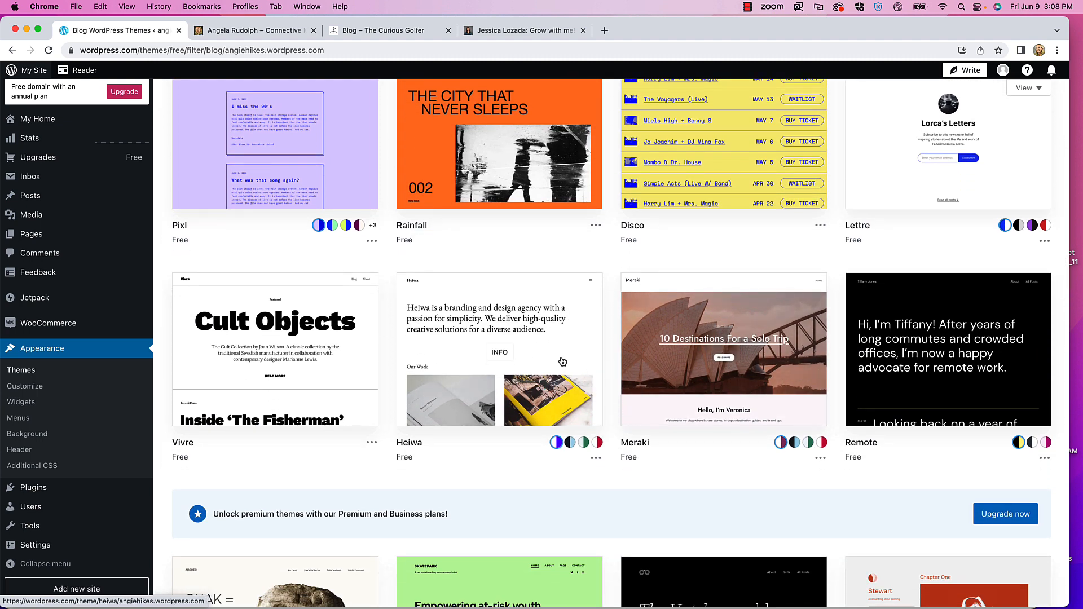
scroll(527, 359, "down", 11)
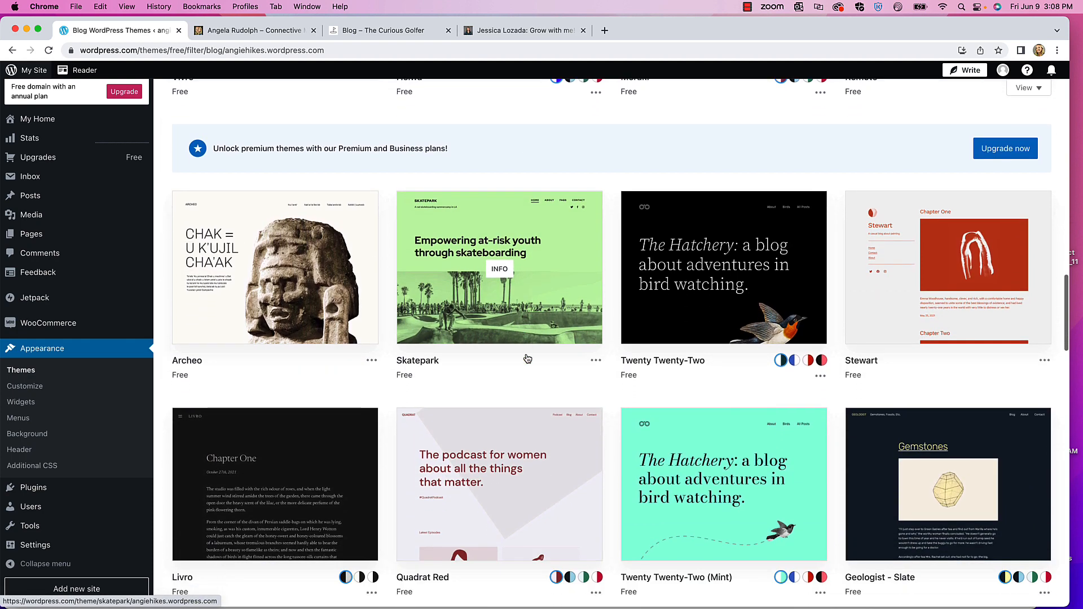
scroll(528, 358, "down", 1)
- Browse the free blog themes such as George Lois, Poema, Storia and Hey
mouse_move(705, 250)
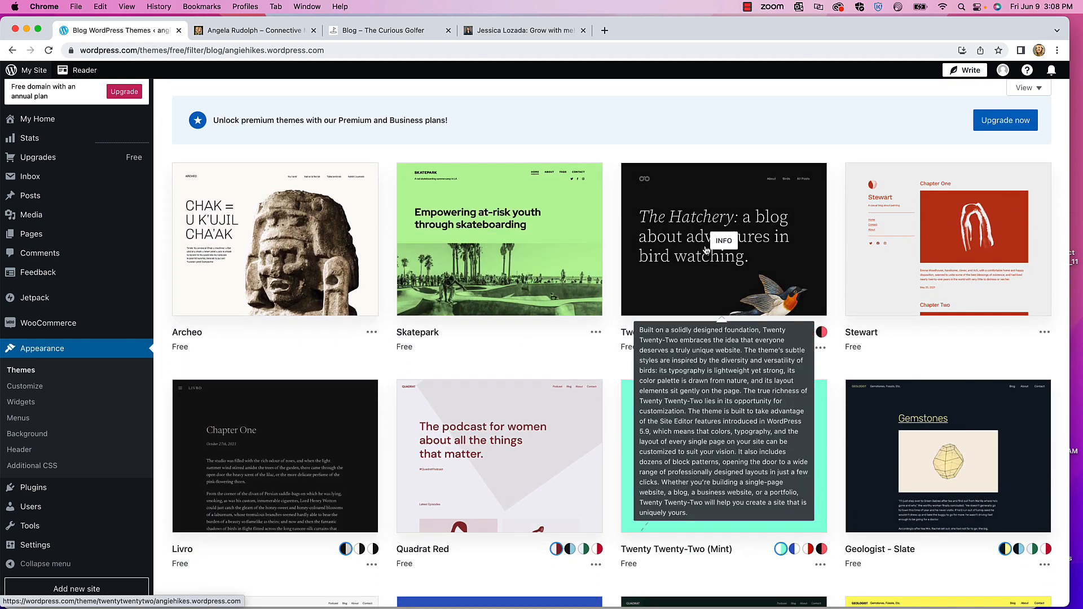
scroll(611, 333, "down", 11)
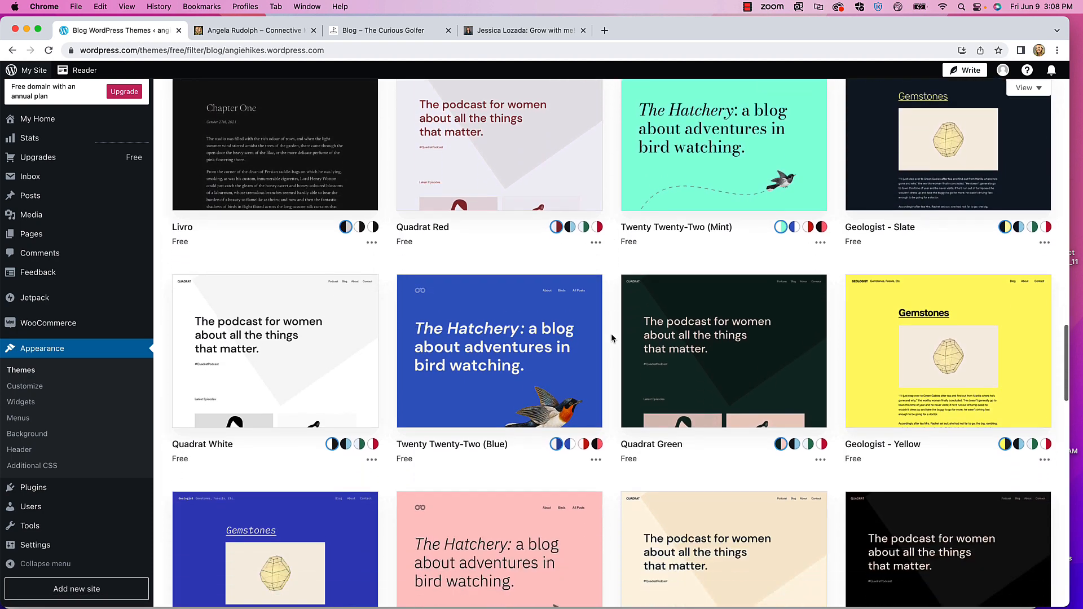
scroll(610, 333, "down", 10)
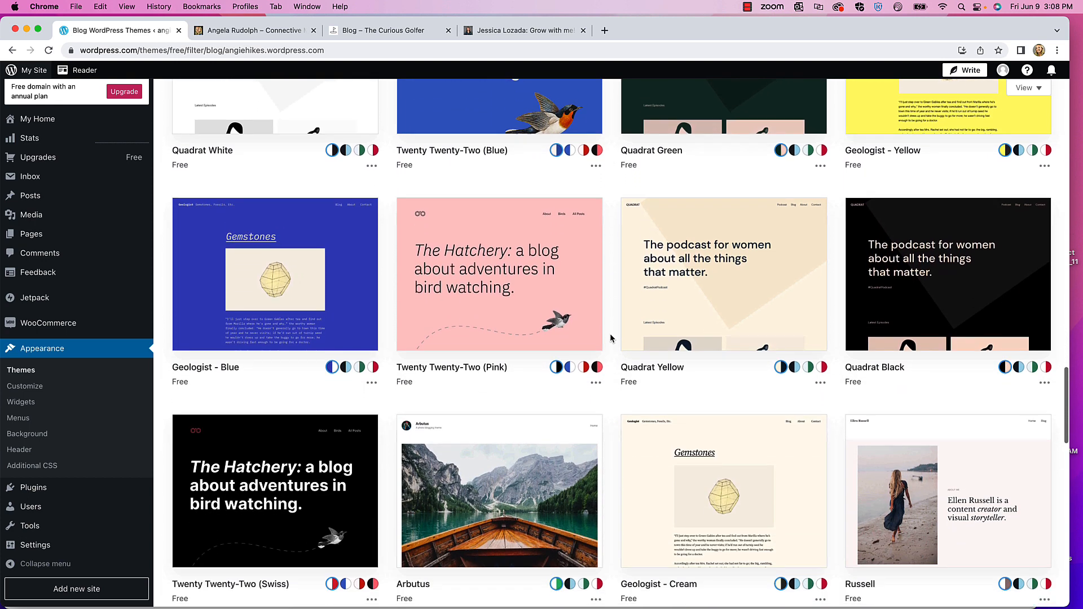
scroll(610, 337, "down", 8)
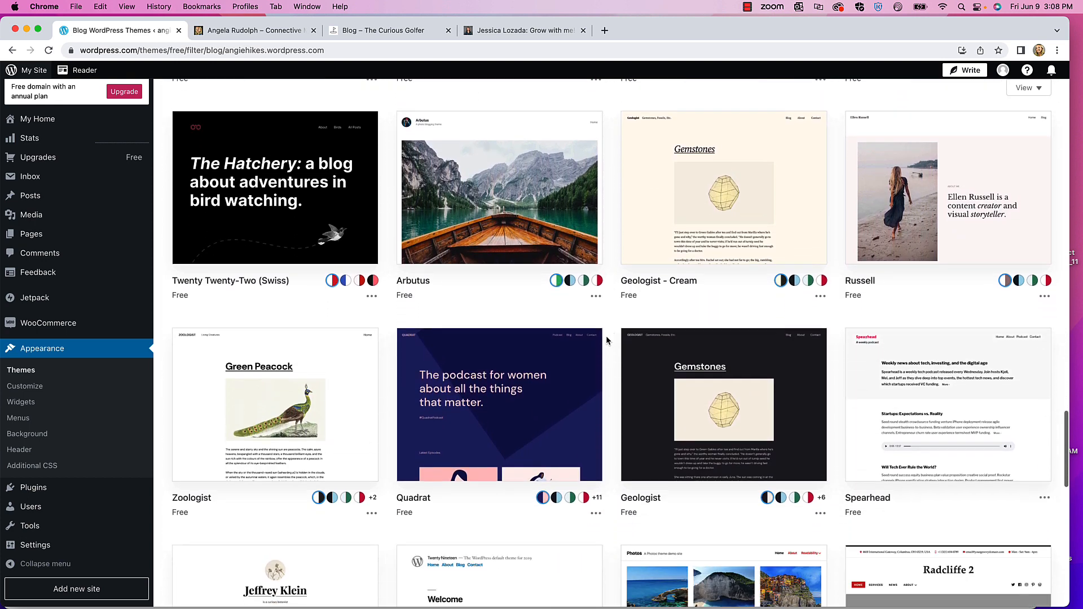
scroll(605, 337, "down", 8)
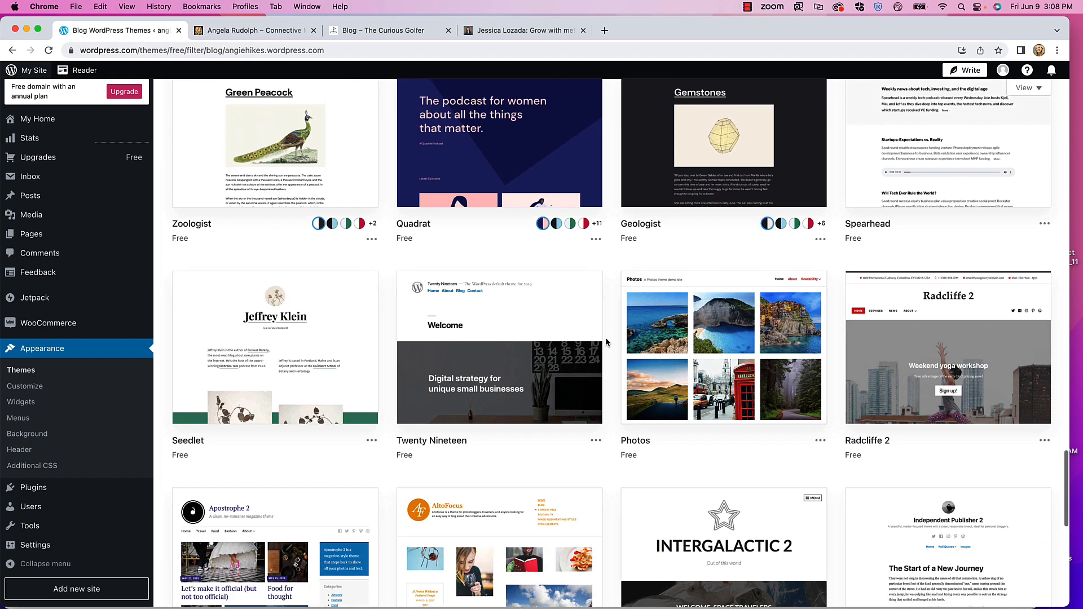
scroll(606, 340, "down", 8)
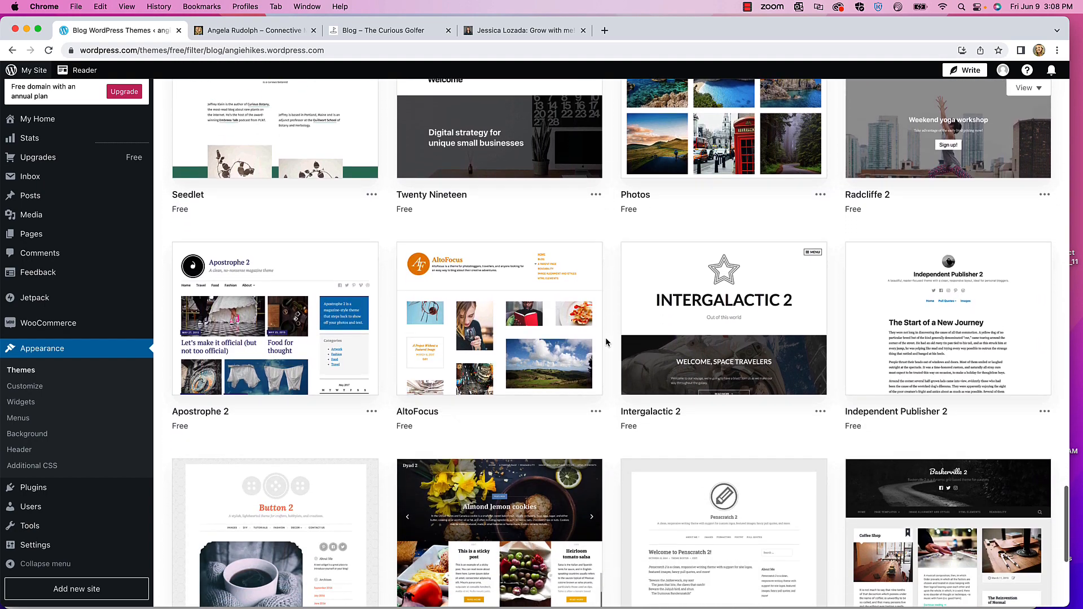
scroll(606, 341, "down", 4)
scroll(476, 269, "up", 20)
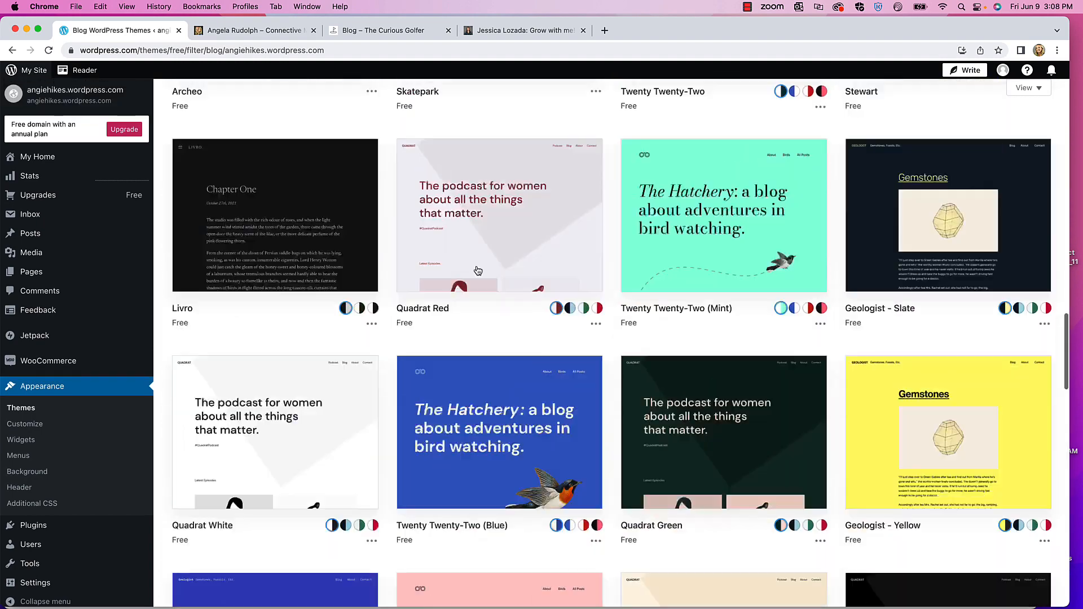
scroll(415, 270, "up", 10)
left_click(269, 169)
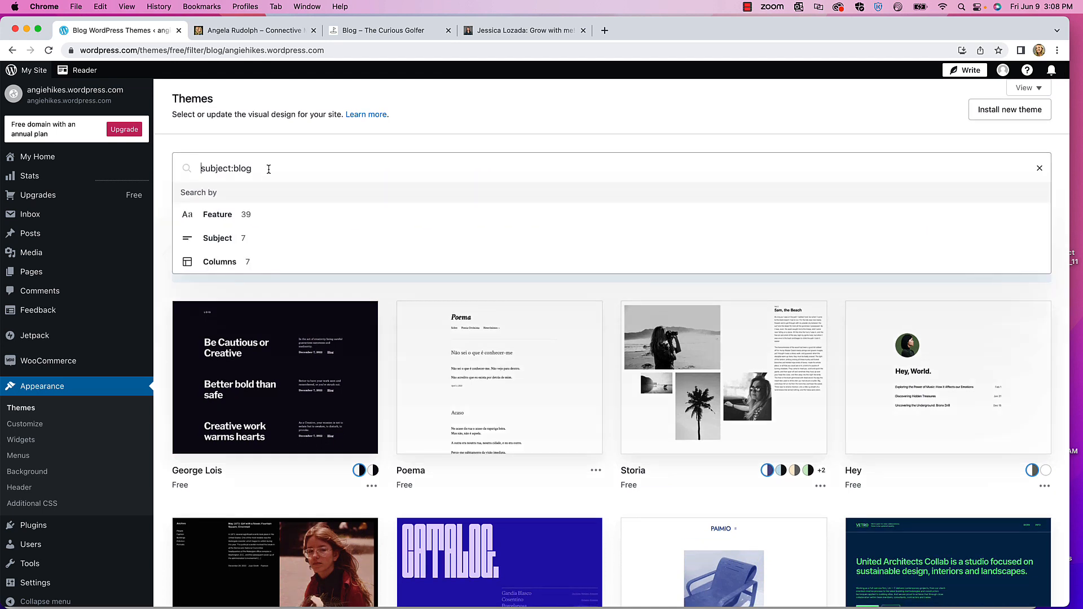
- Search themes for 'russell' and look over the Russell theme's preview
key("super+a")
type("ru")
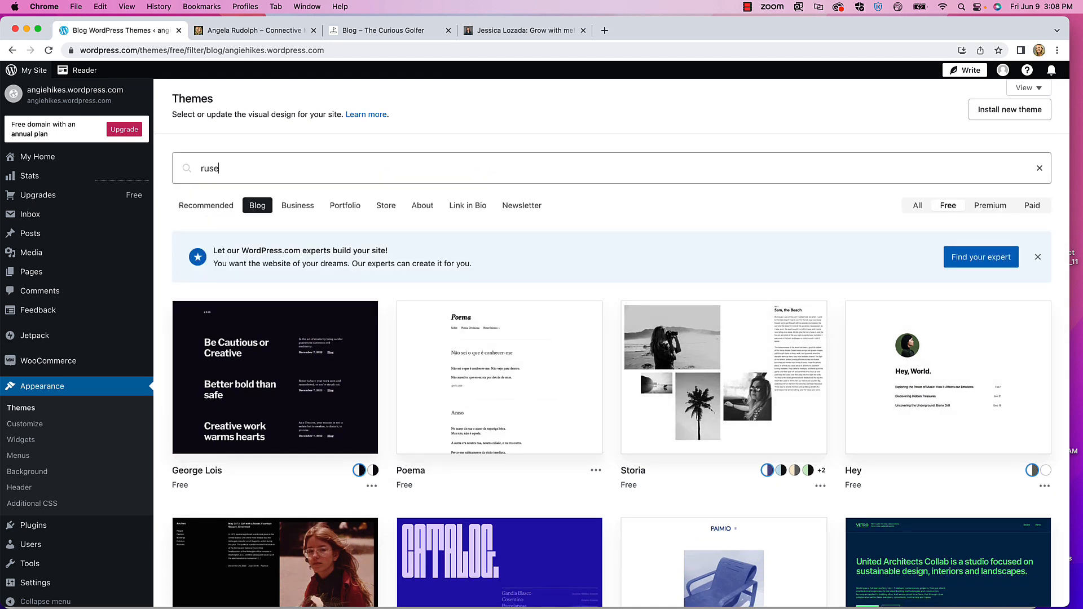
type("ssell")
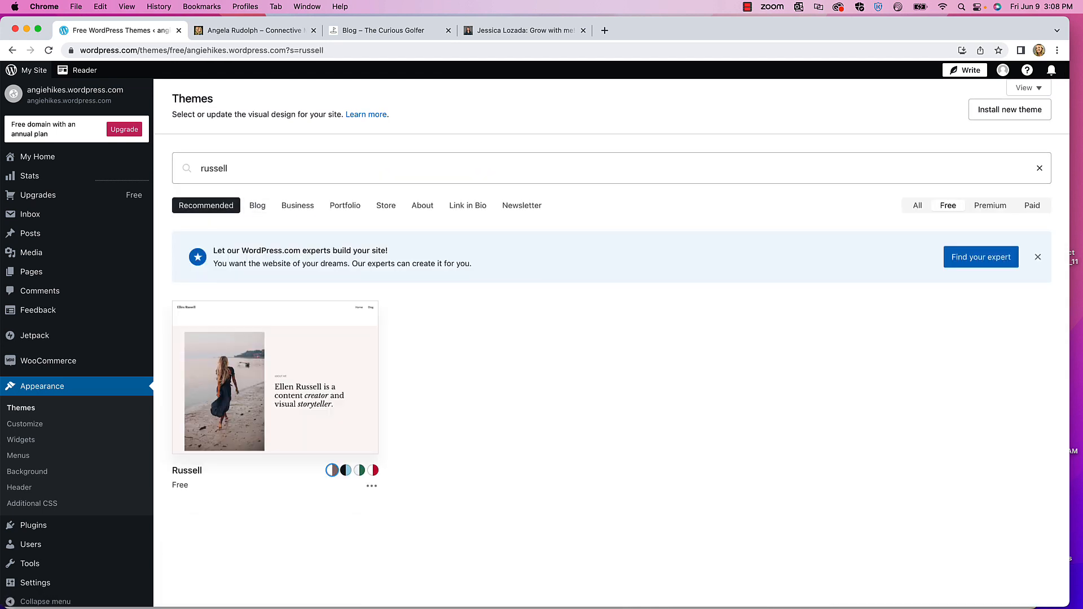
left_click(300, 414)
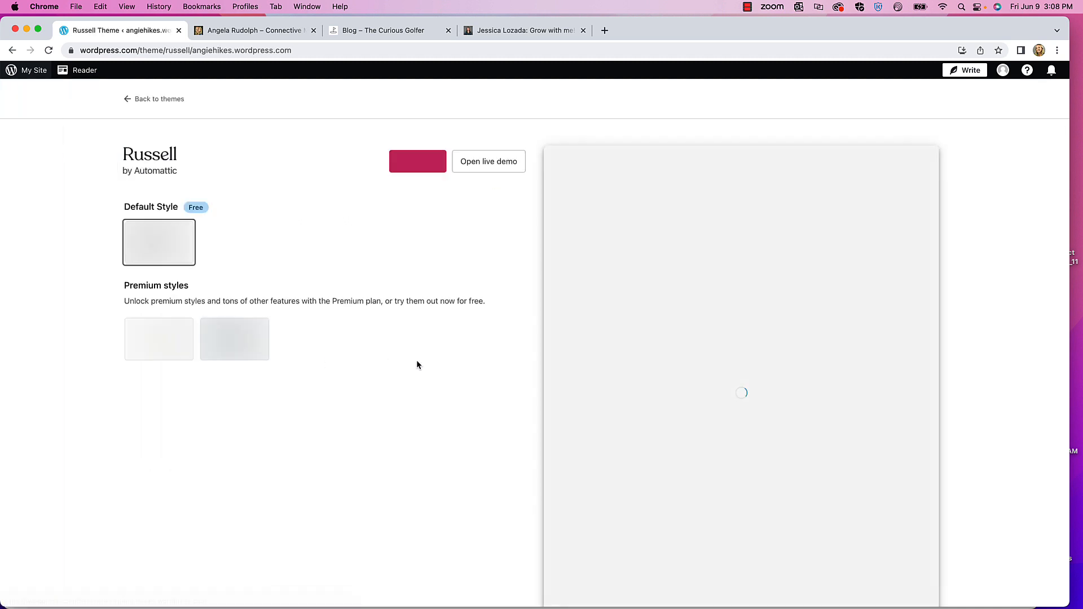
scroll(695, 316, "down", 5)
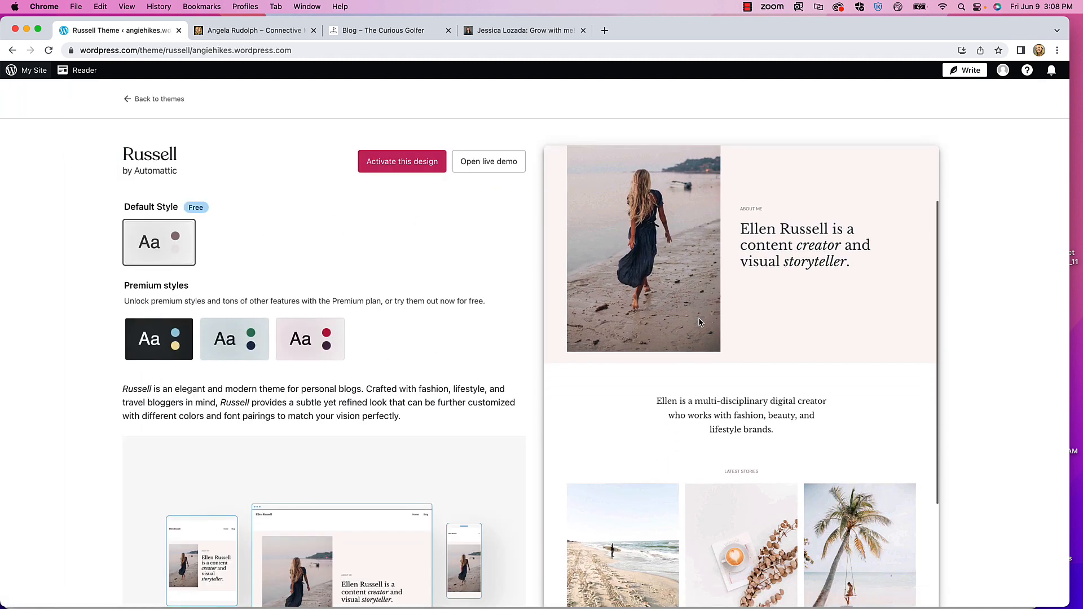
scroll(699, 318, "down", 1)
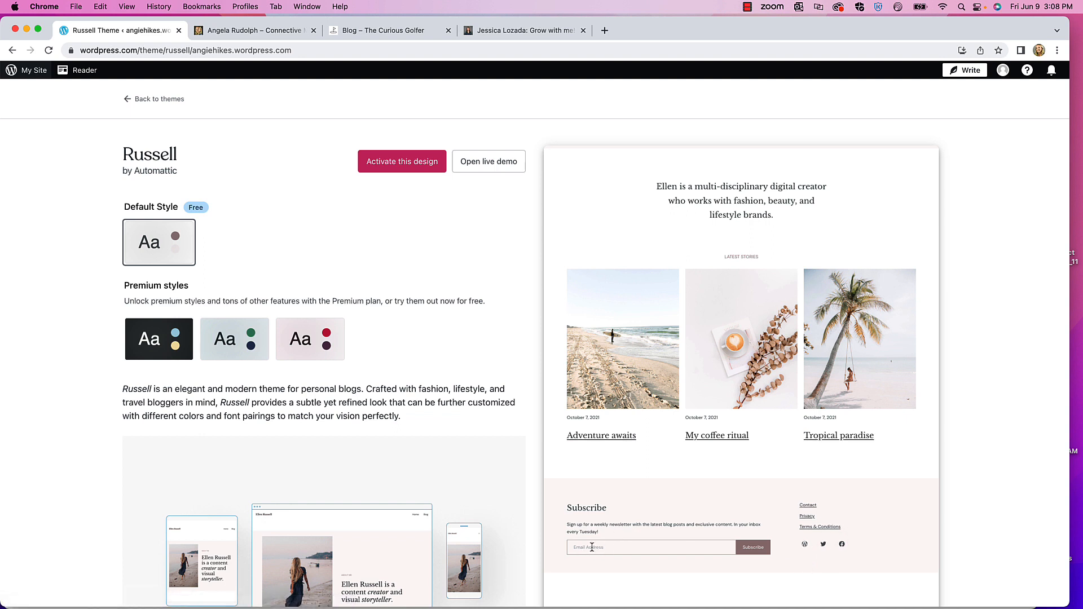
scroll(689, 469, "up", 10)
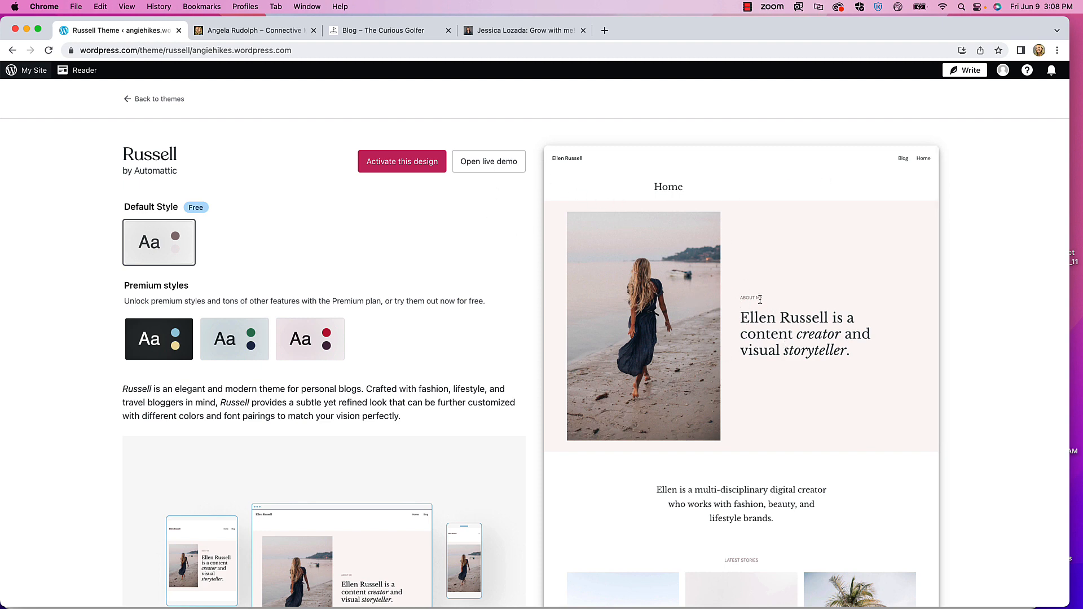
- Return to the themes list and search for 'twenty seventeen'
left_click(142, 99)
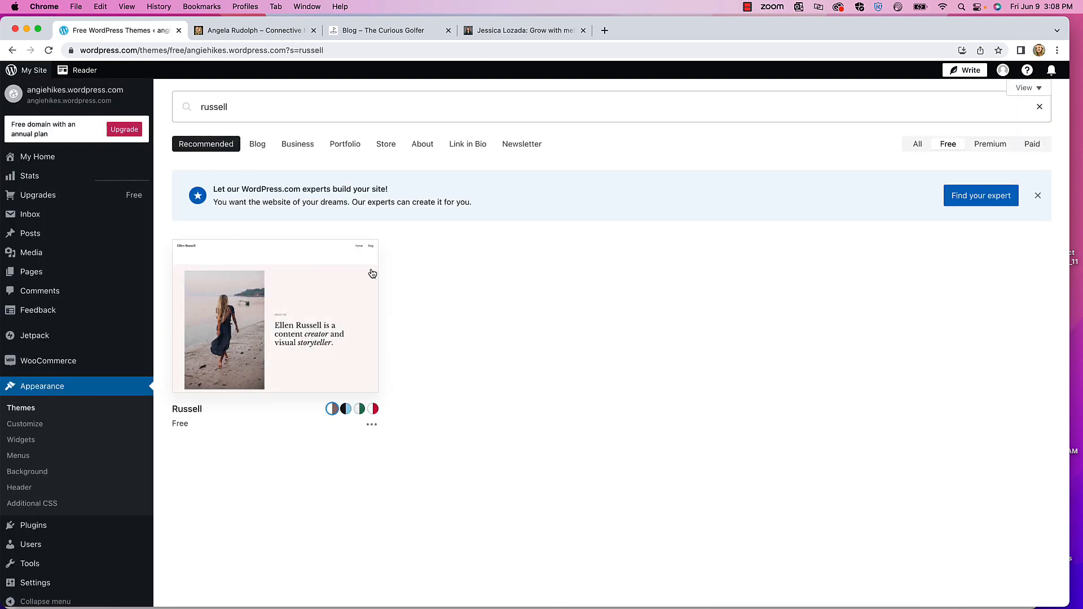
left_click(248, 107)
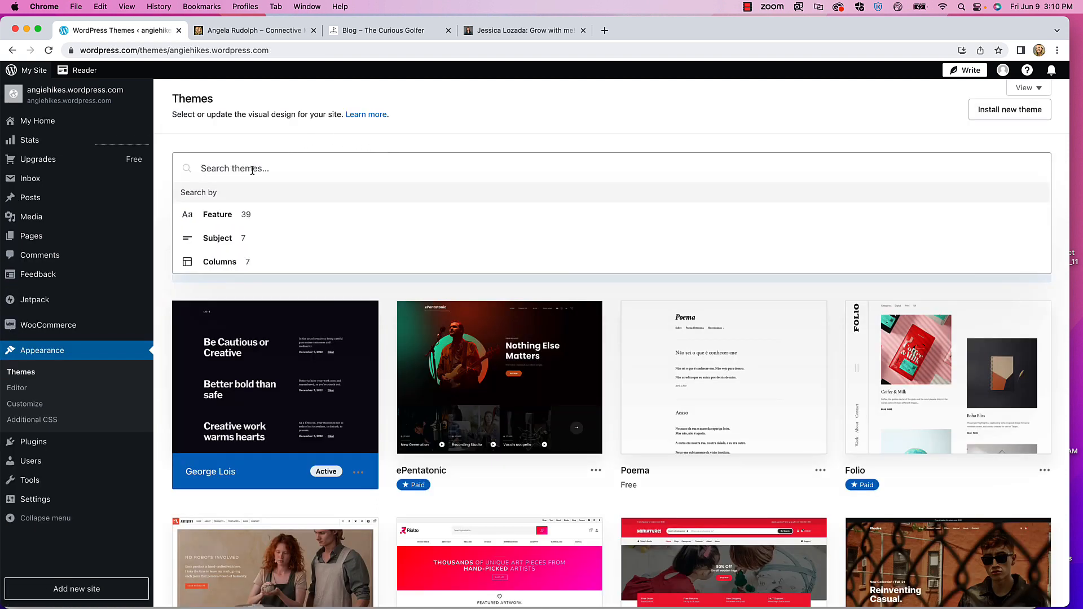
type("tw")
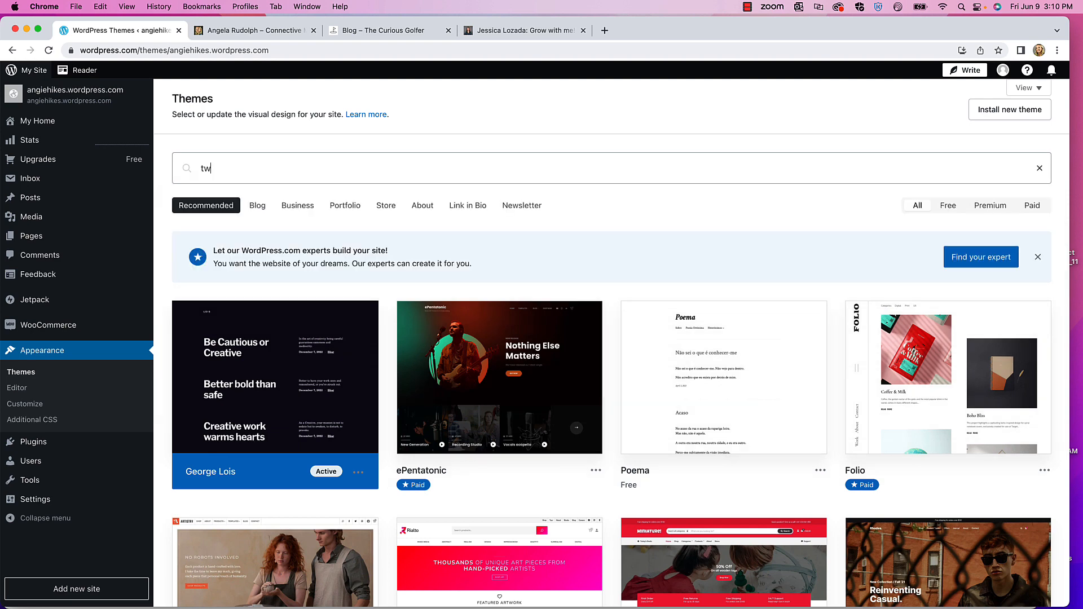
type("enty seventeen")
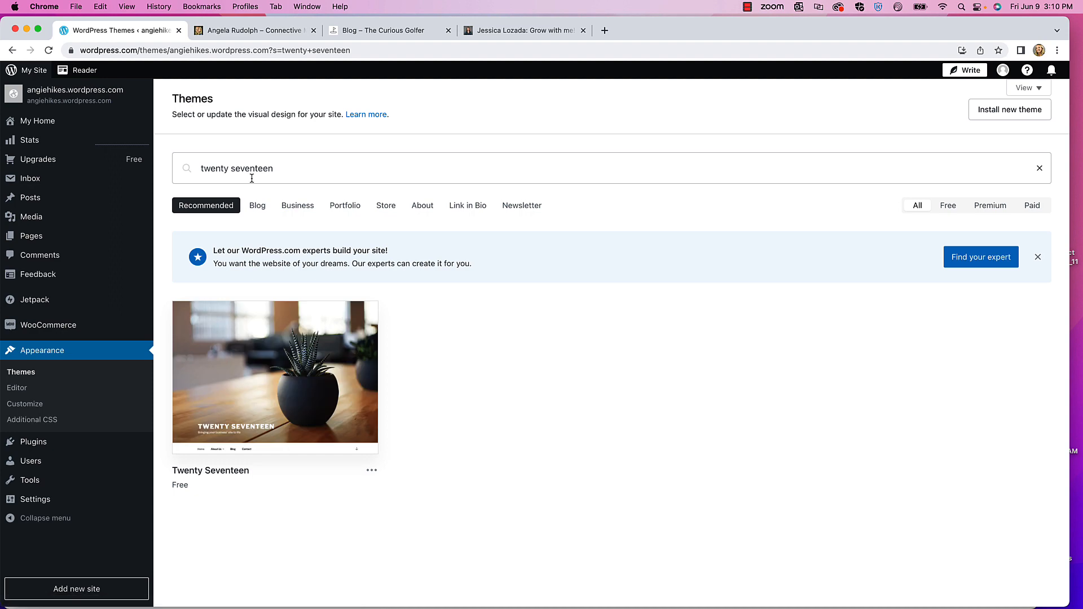
- Open the Twenty Seventeen theme's details and review its description and preview
left_click(276, 375)
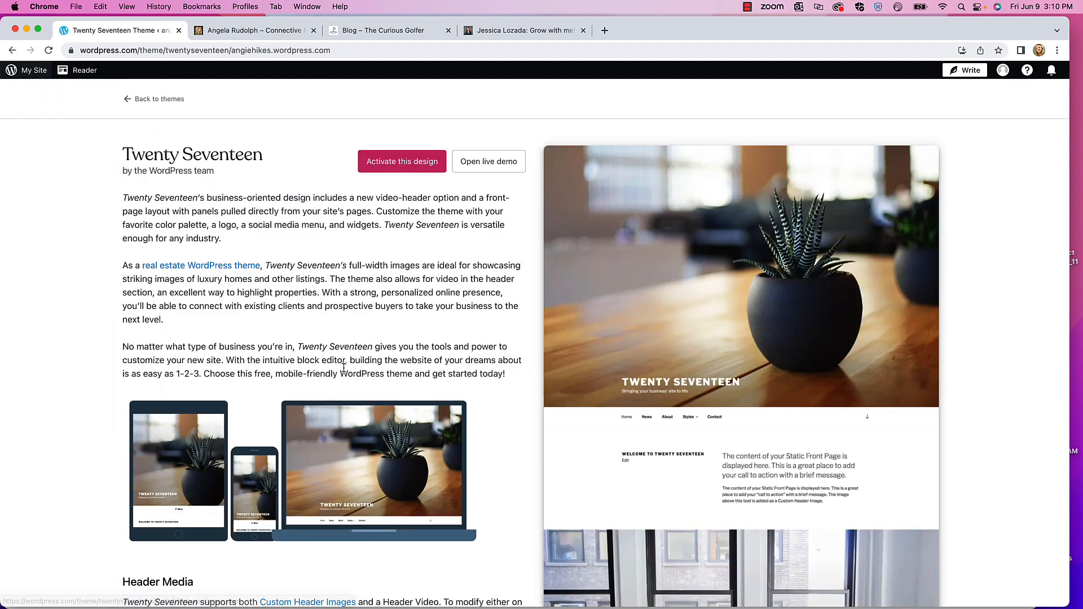
scroll(670, 337, "down", 1)
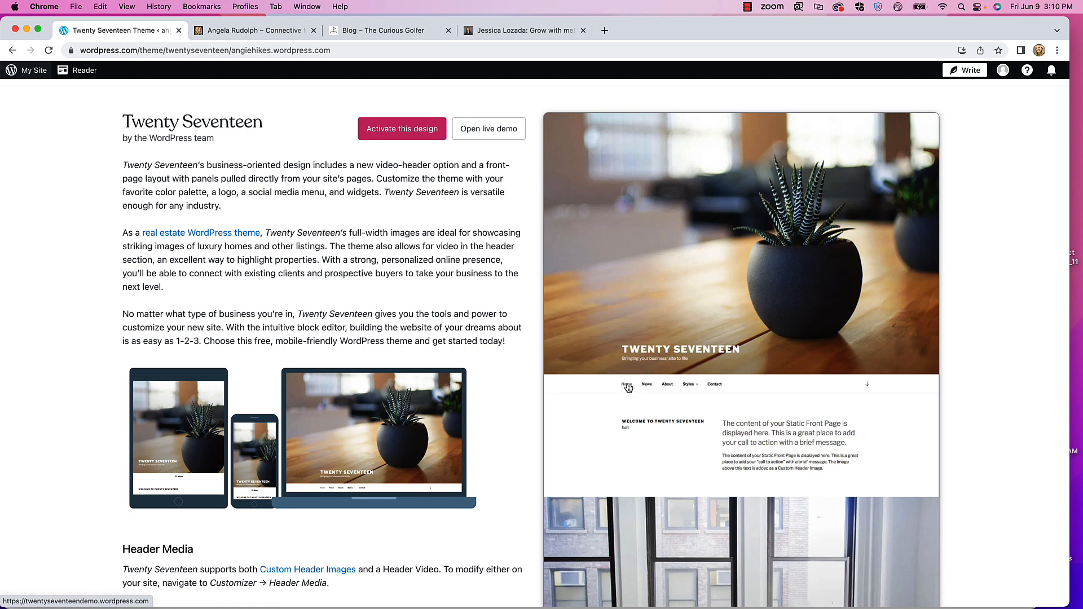
scroll(671, 340, "down", 5)
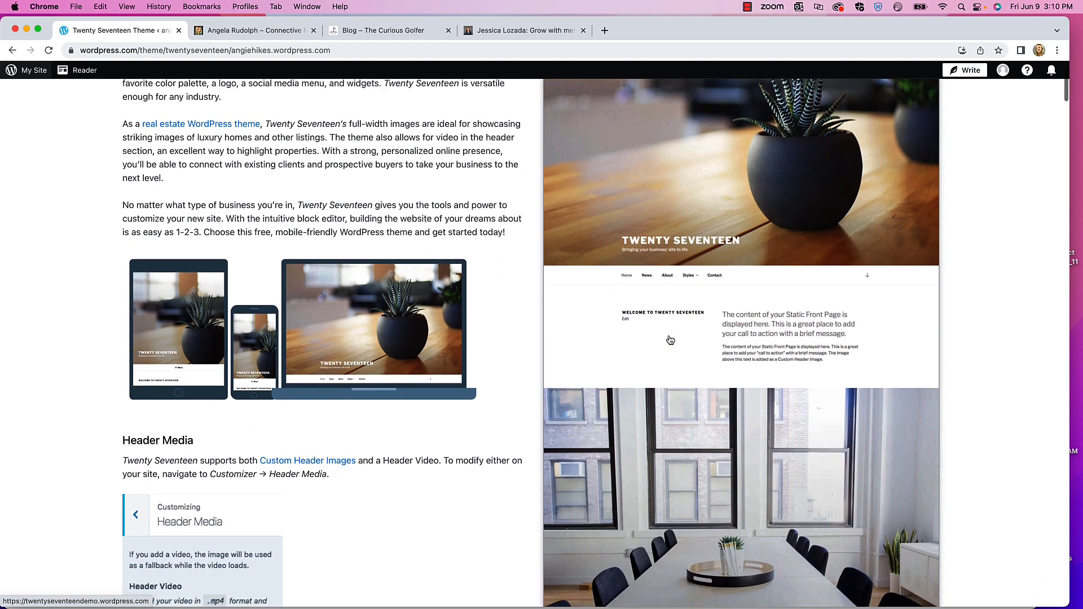
scroll(671, 340, "down", 8)
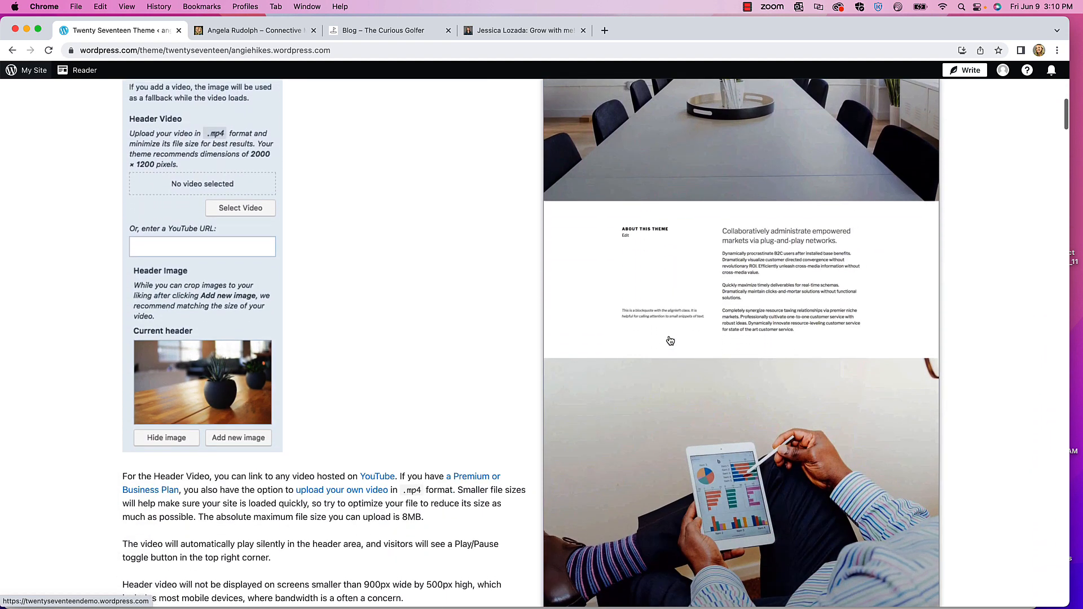
scroll(670, 341, "up", 6)
scroll(670, 340, "up", 7)
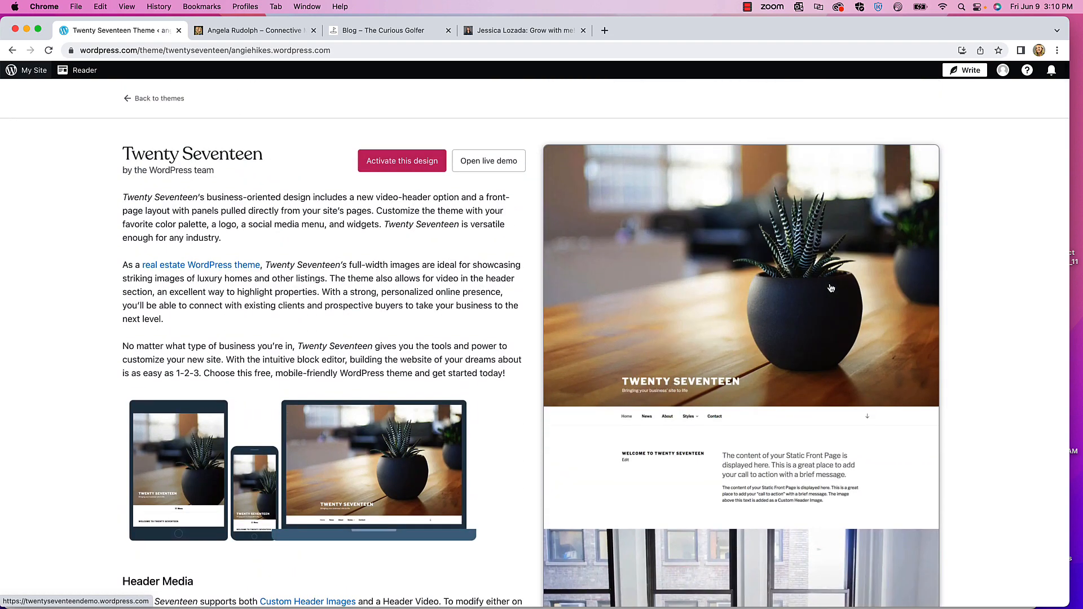
scroll(762, 351, "down", 12)
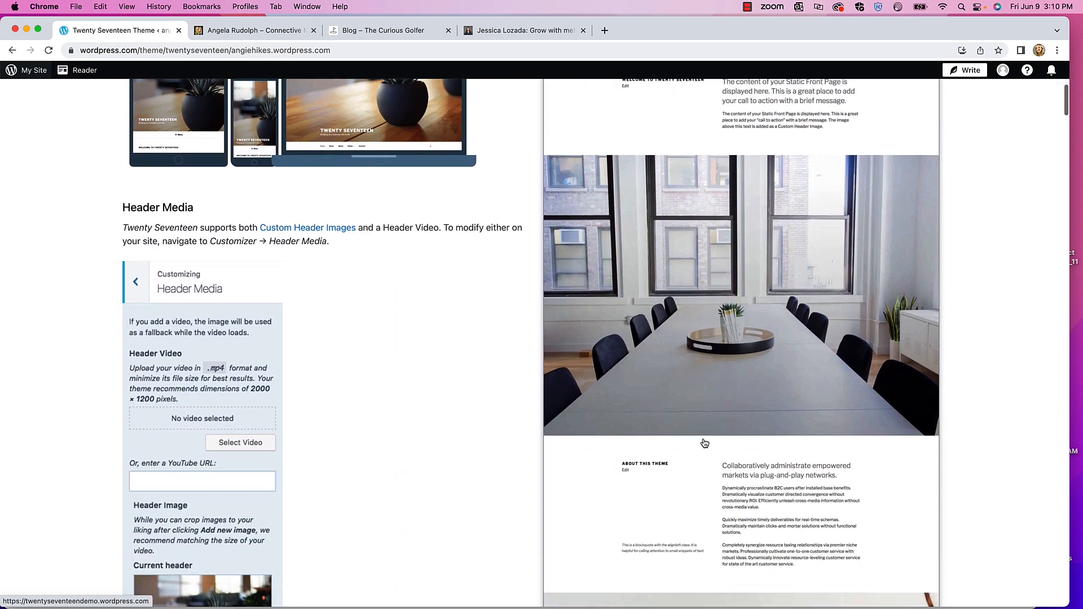
scroll(705, 443, "down", 5)
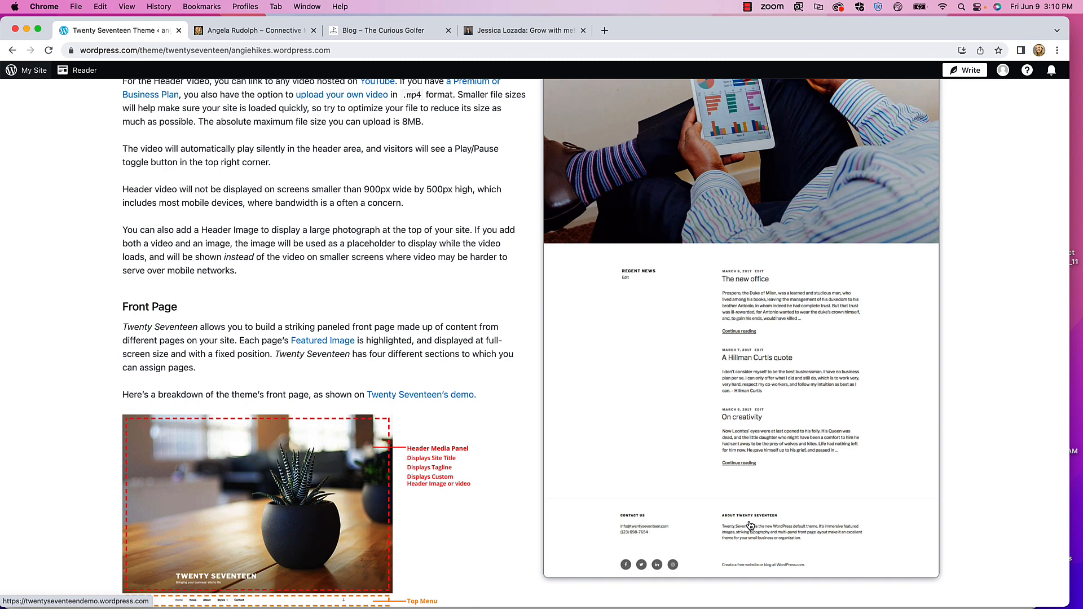
scroll(702, 486, "up", 12)
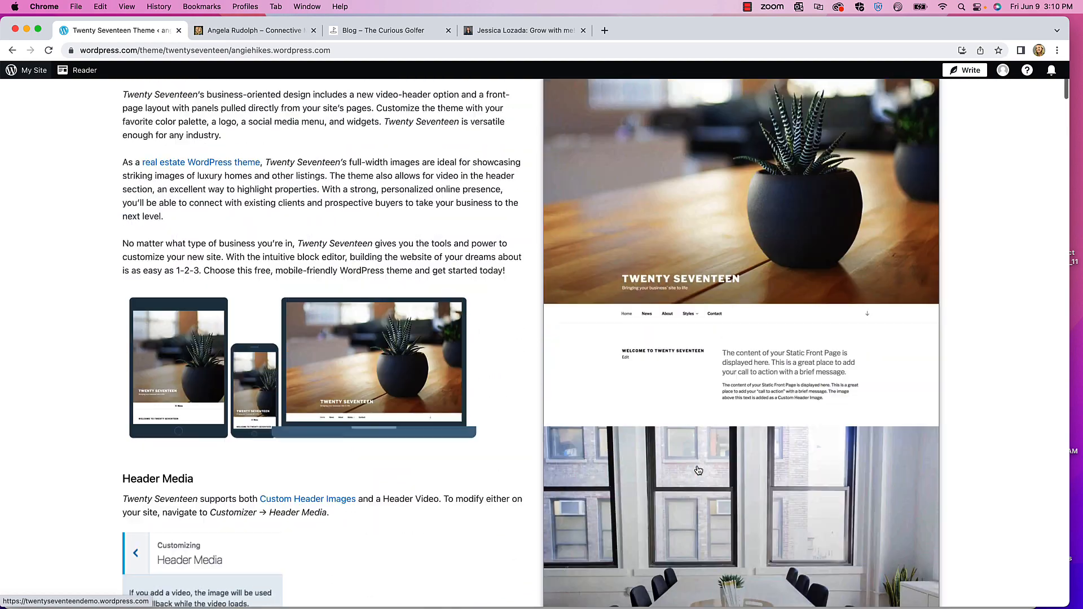
scroll(699, 470, "up", 3)
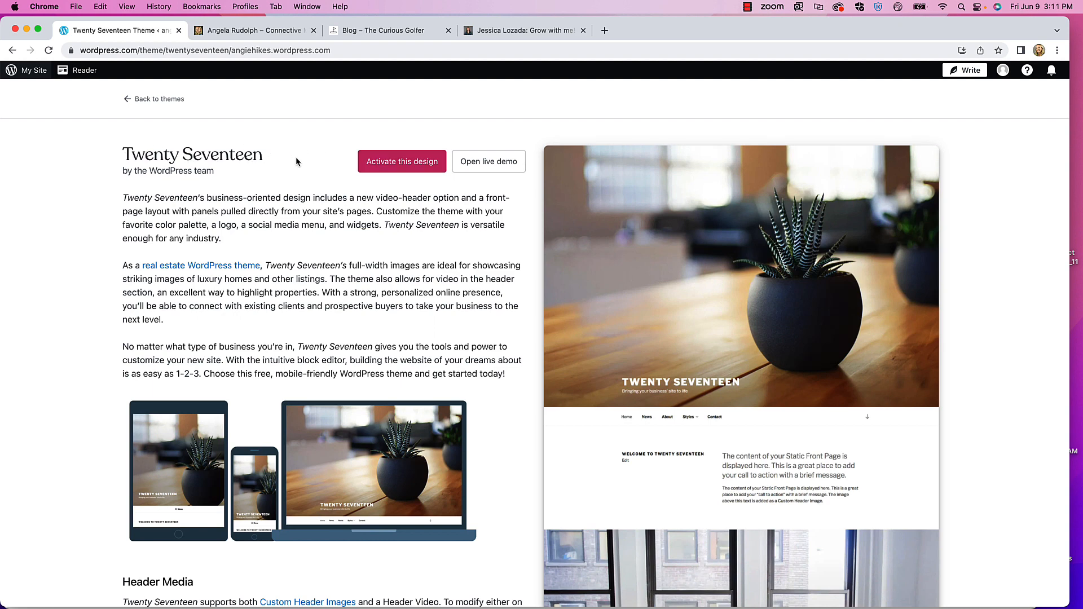
- Activate Twenty Seventeen and open it in the Customizer to preview the site
left_click(393, 160)
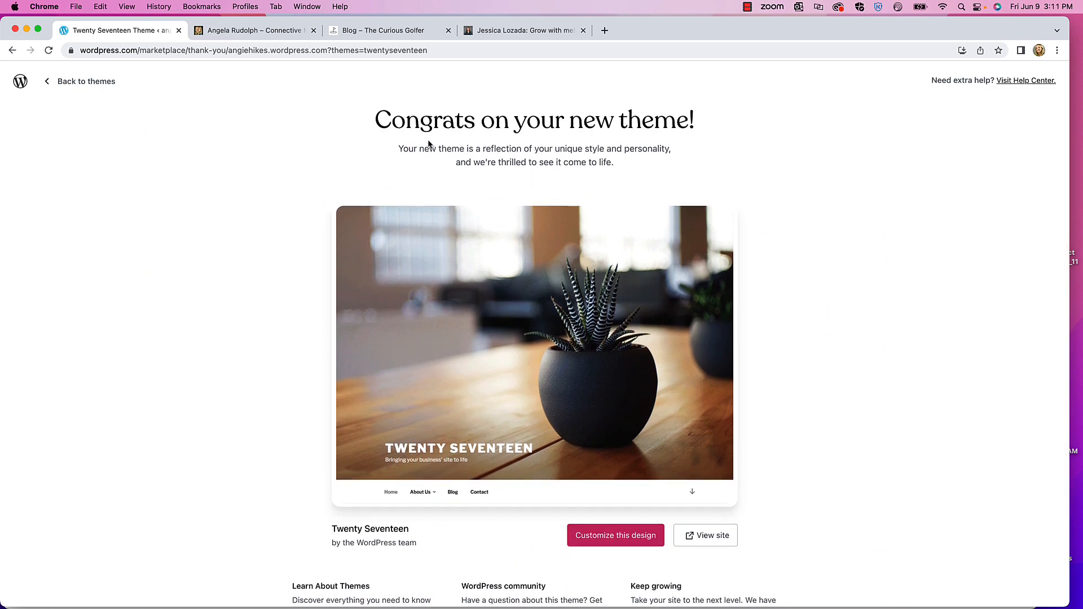
scroll(653, 384, "down", 2)
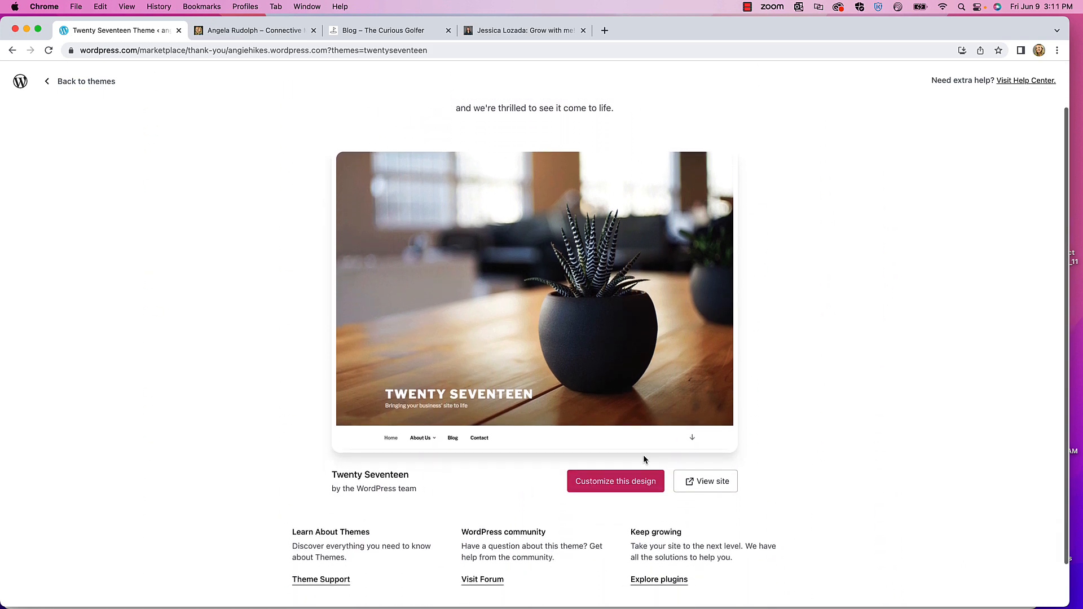
left_click(625, 488)
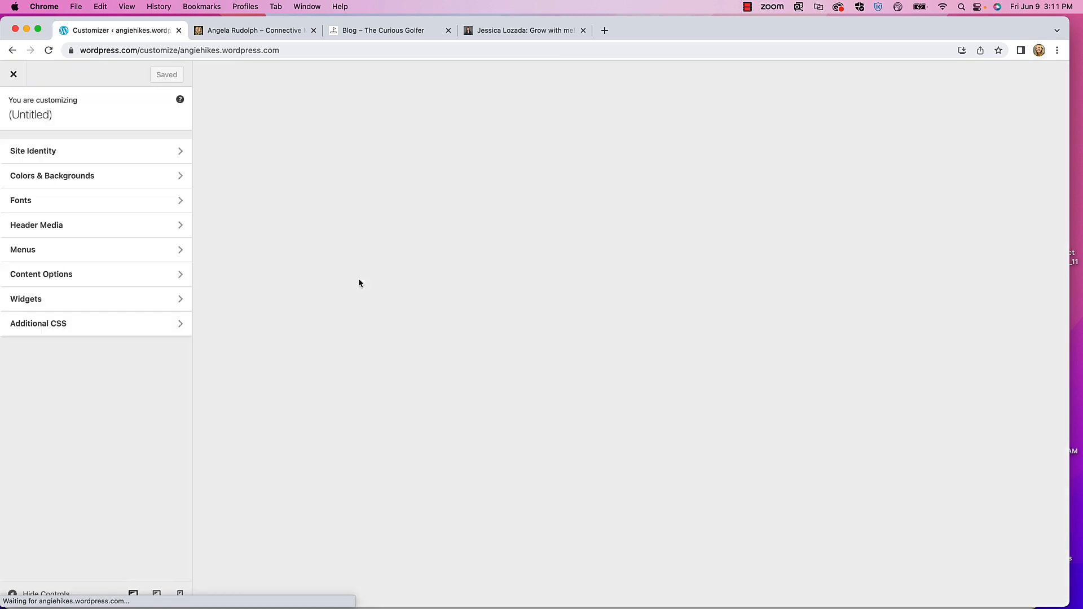
scroll(407, 288, "down", 6)
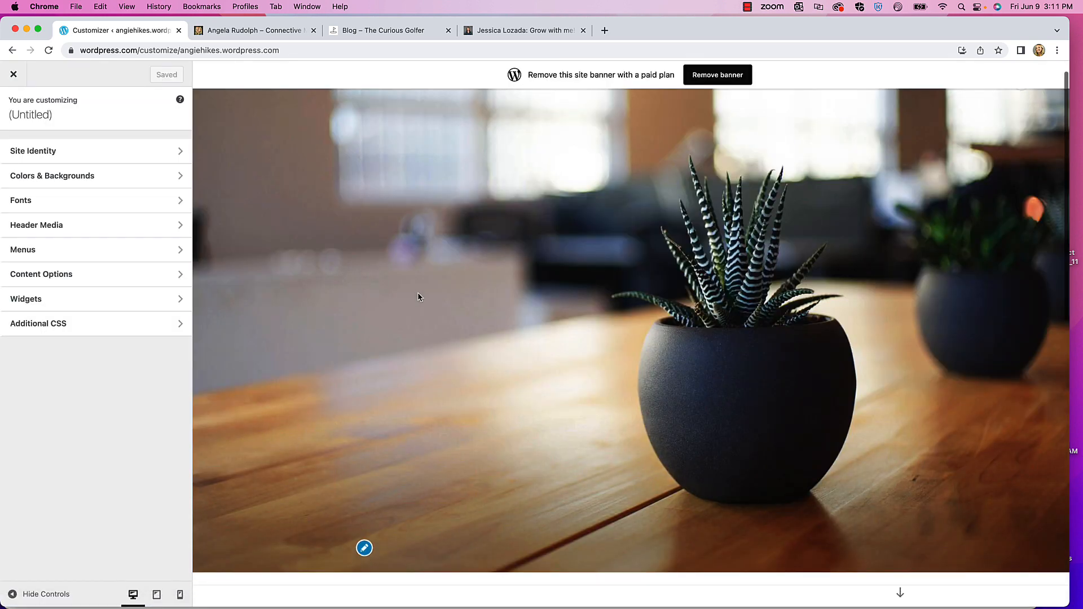
scroll(421, 298, "down", 4)
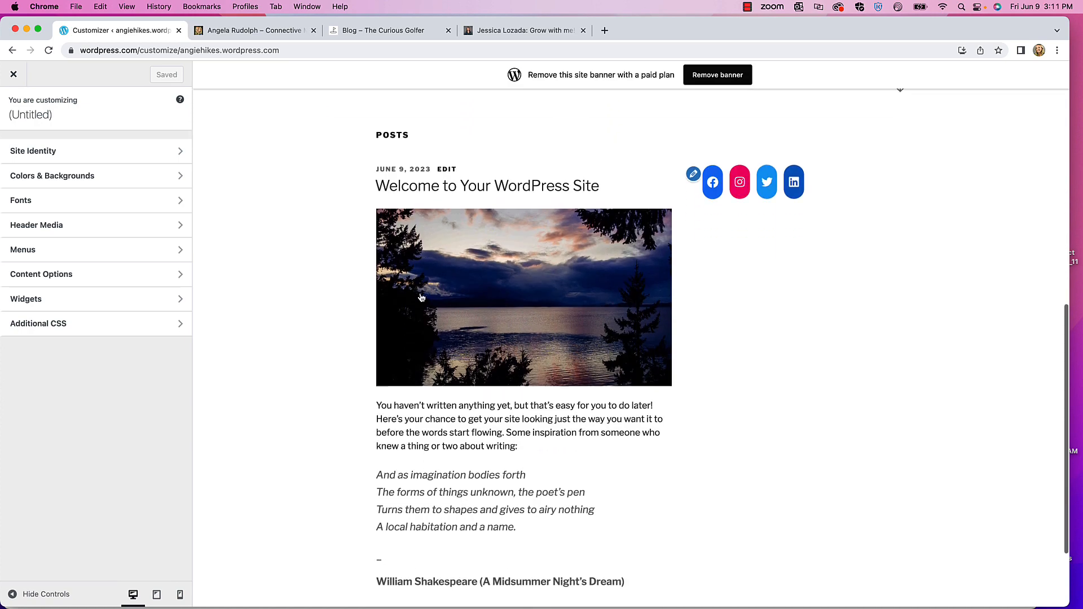
scroll(420, 293, "up", 10)
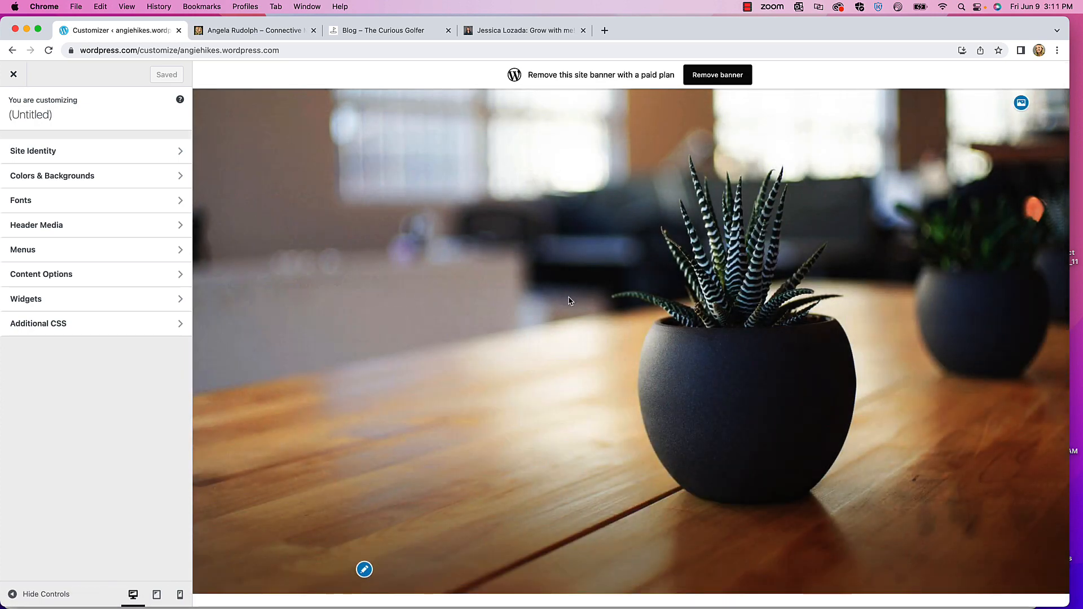
scroll(529, 302, "down", 1)
scroll(529, 299, "down", 10)
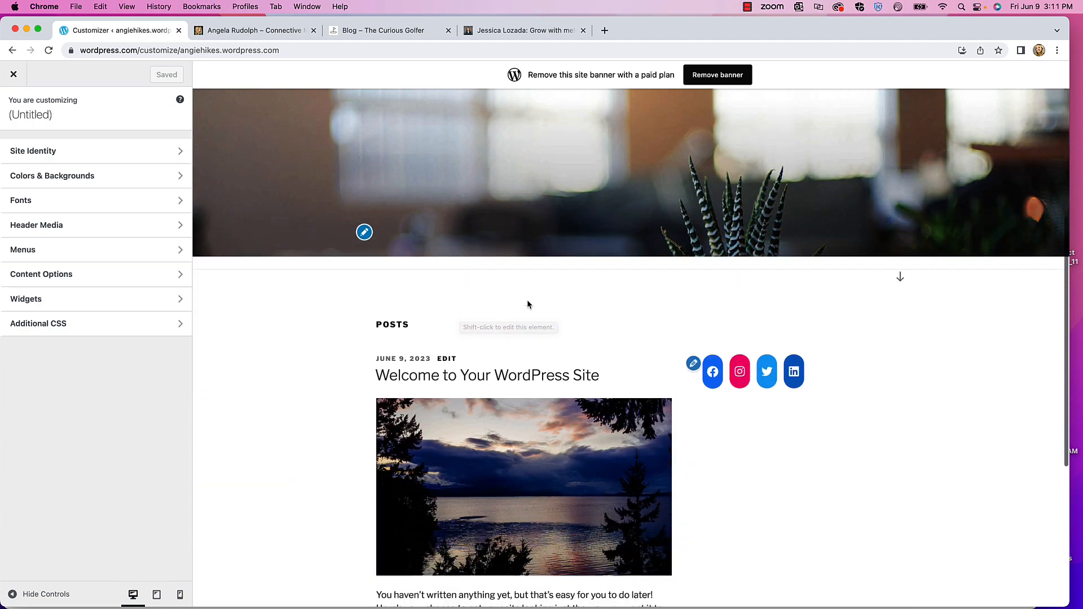
scroll(526, 302, "up", 10)
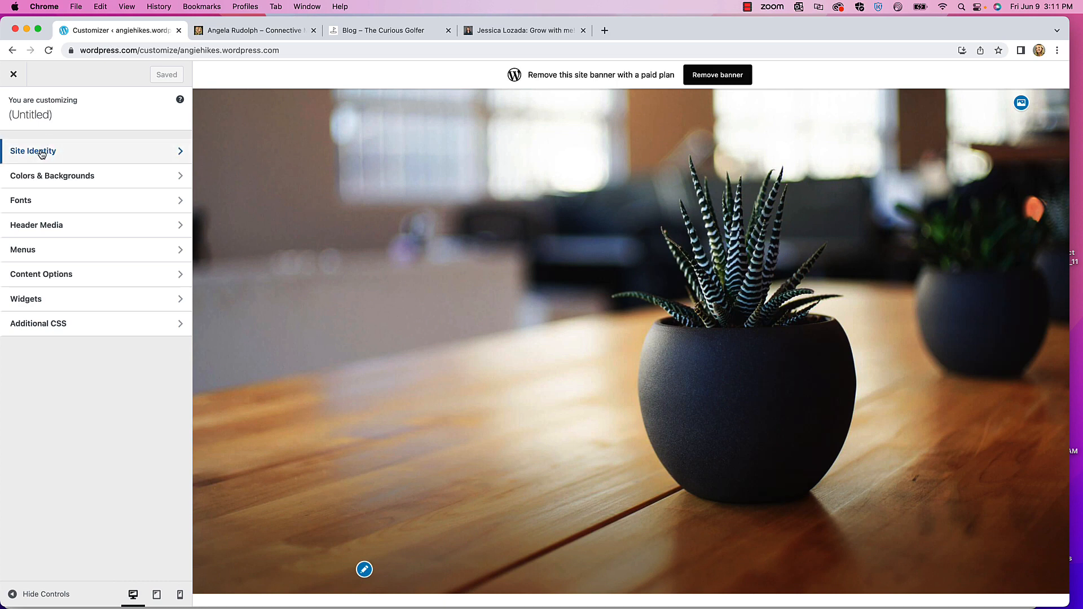
- In Site Identity, set the site title to 'Angie Hikes'
left_click(34, 114)
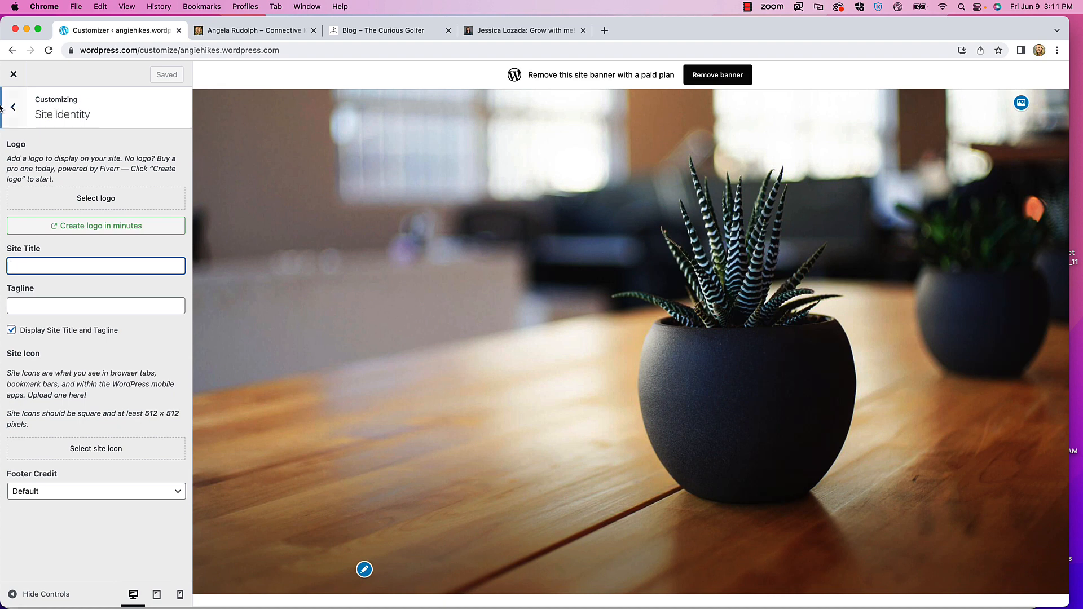
left_click(15, 109)
left_click(15, 109)
left_click(48, 151)
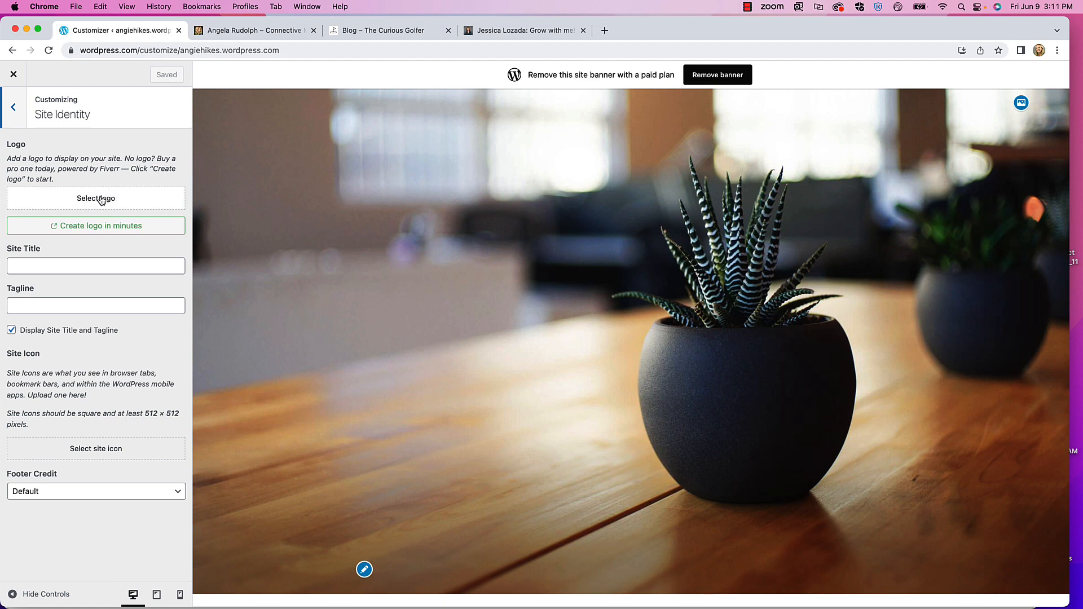
left_click(60, 265)
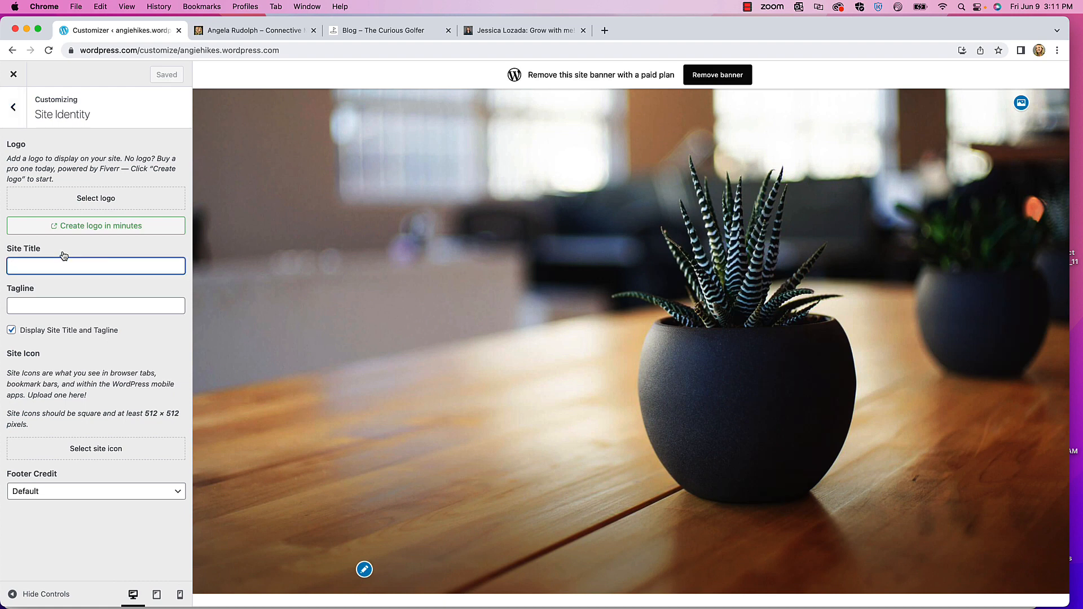
type("Ang")
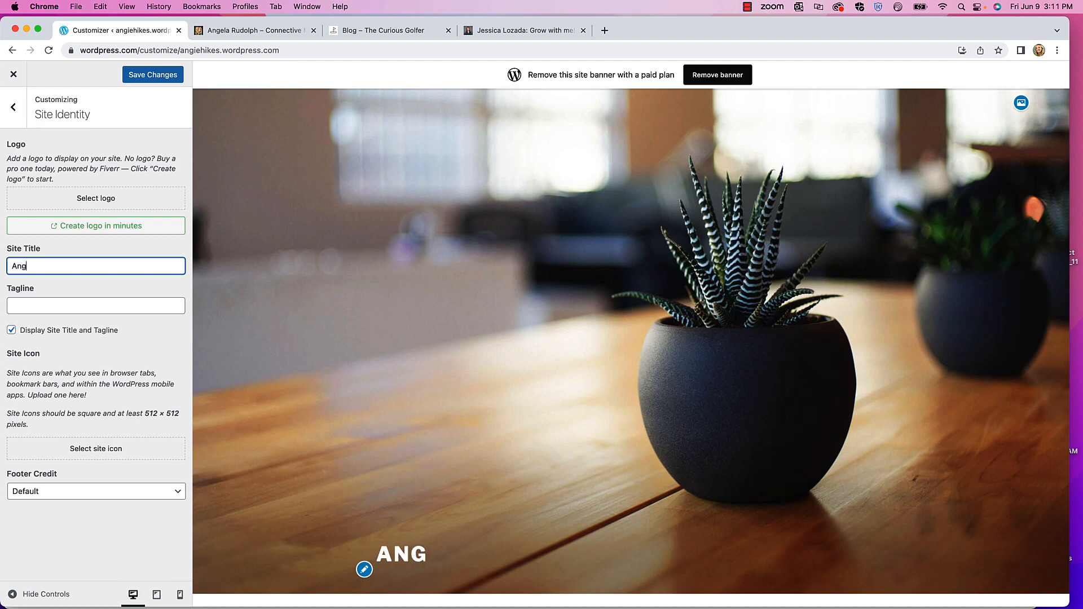
type("ie Hikes")
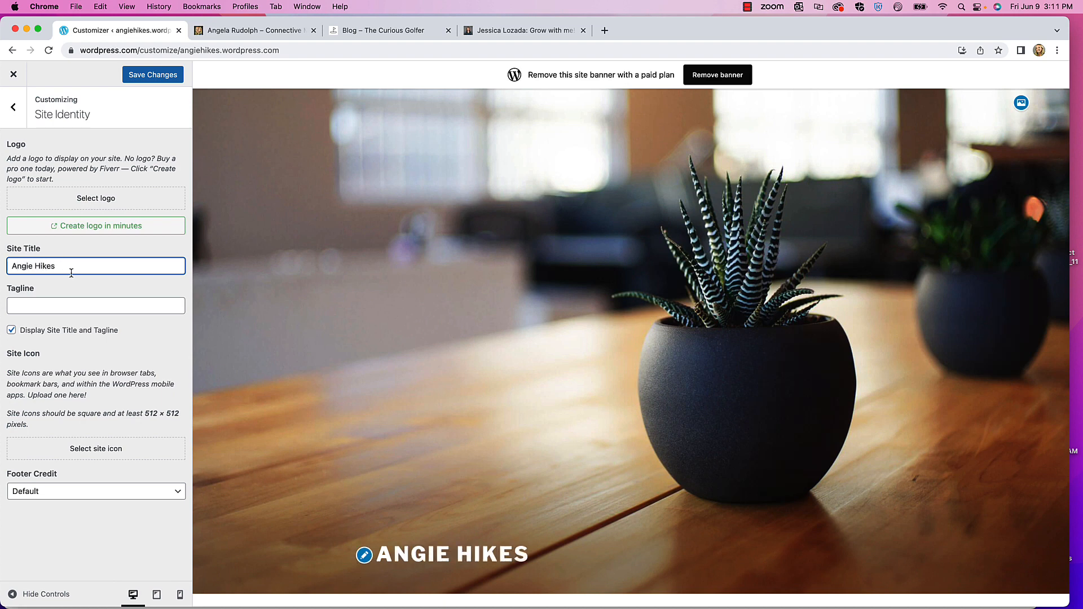
- Set the tagline 'Come explore Reno/Tahoe with me as we hike the Sierra Nevadas together!' and keep both displayed
left_click(48, 304)
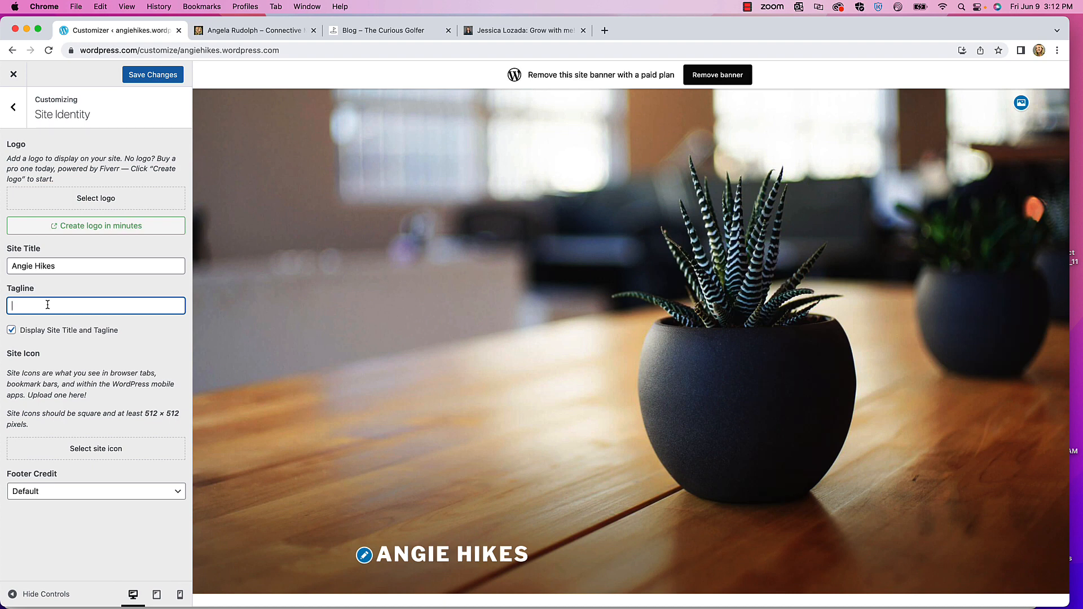
type("Come explore Reno/Tahoe with me as we hike the Sierra Nevadas together!")
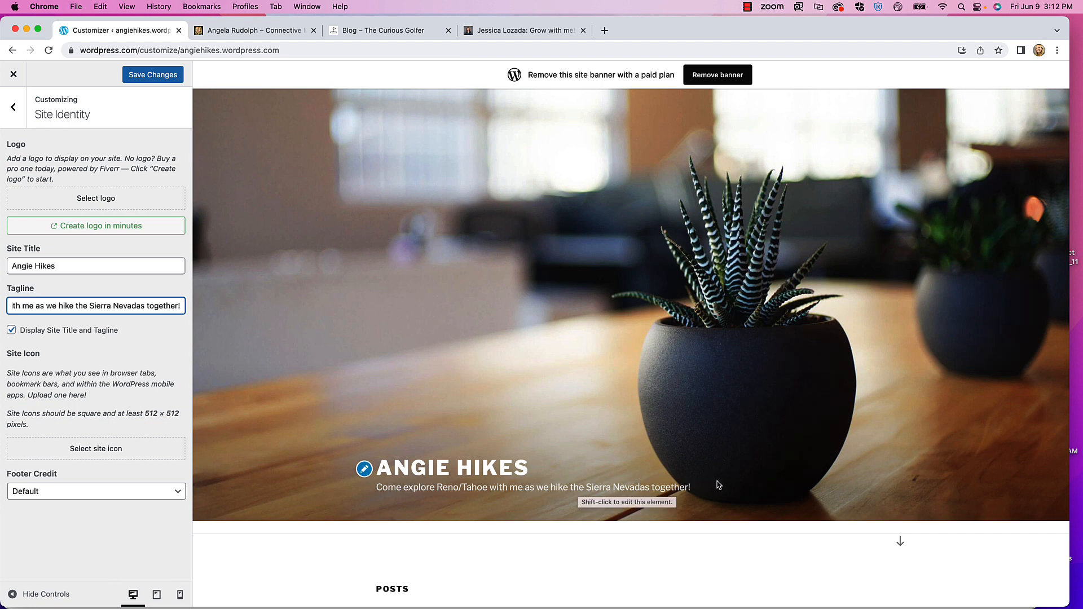
scroll(427, 300, "up", 1)
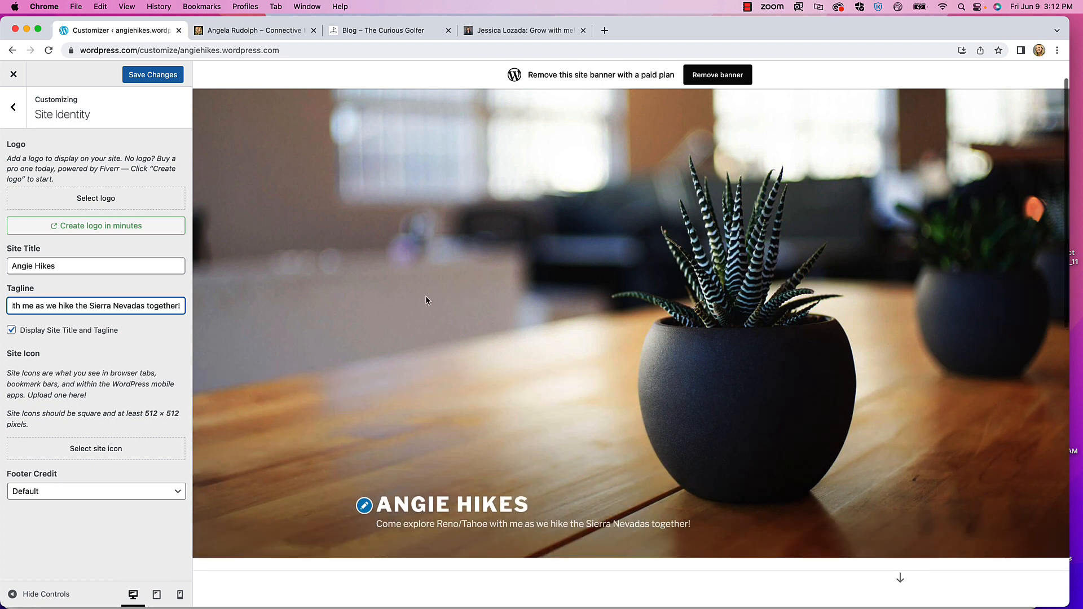
scroll(426, 298, "up", 1)
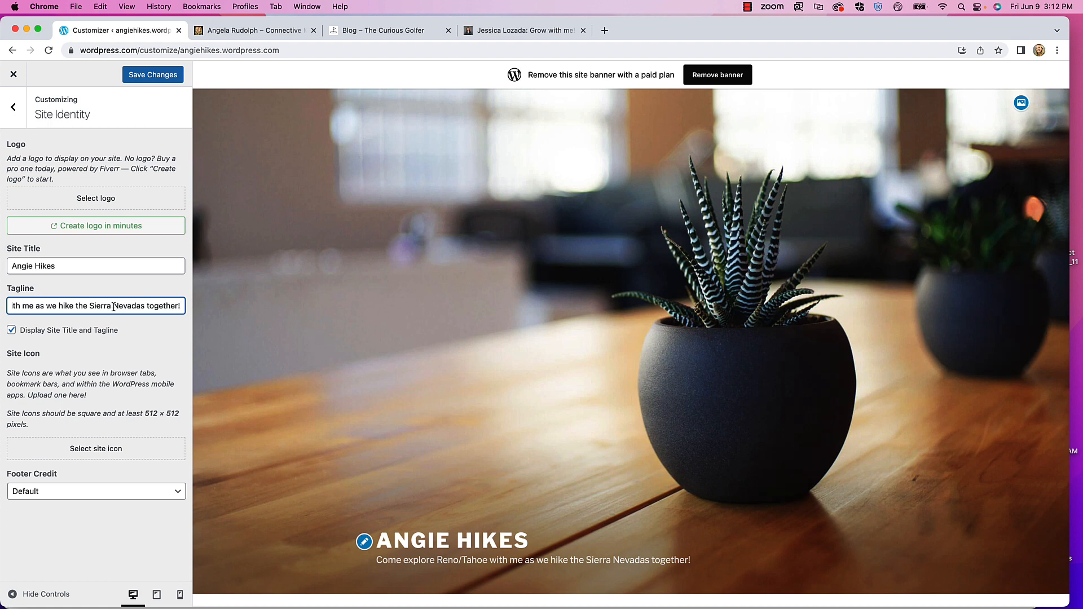
left_click(81, 335)
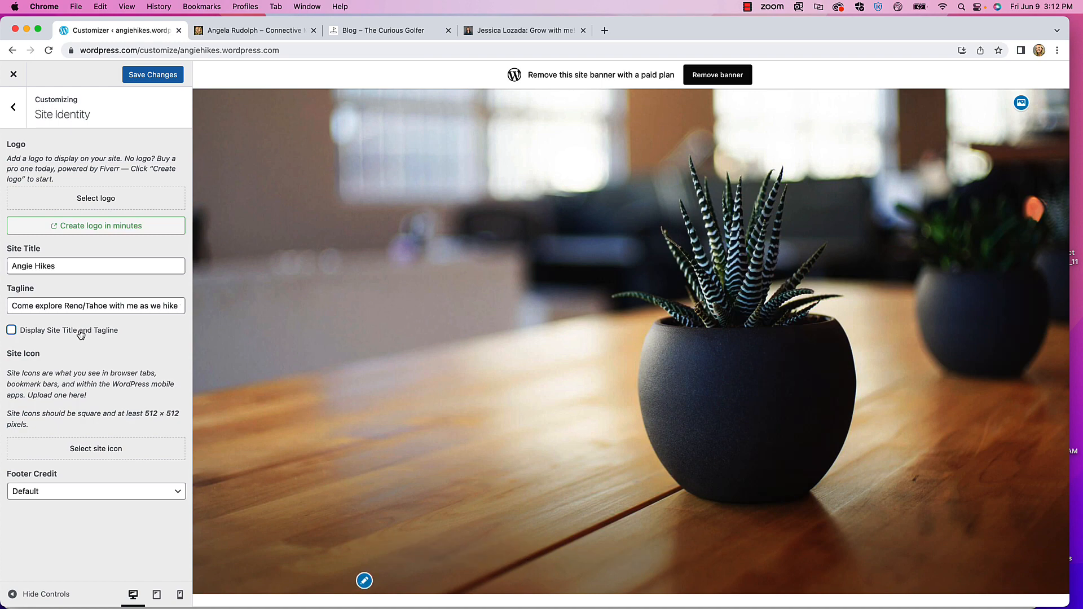
left_click(73, 334)
scroll(419, 393, "down", 6)
scroll(430, 267, "up", 6)
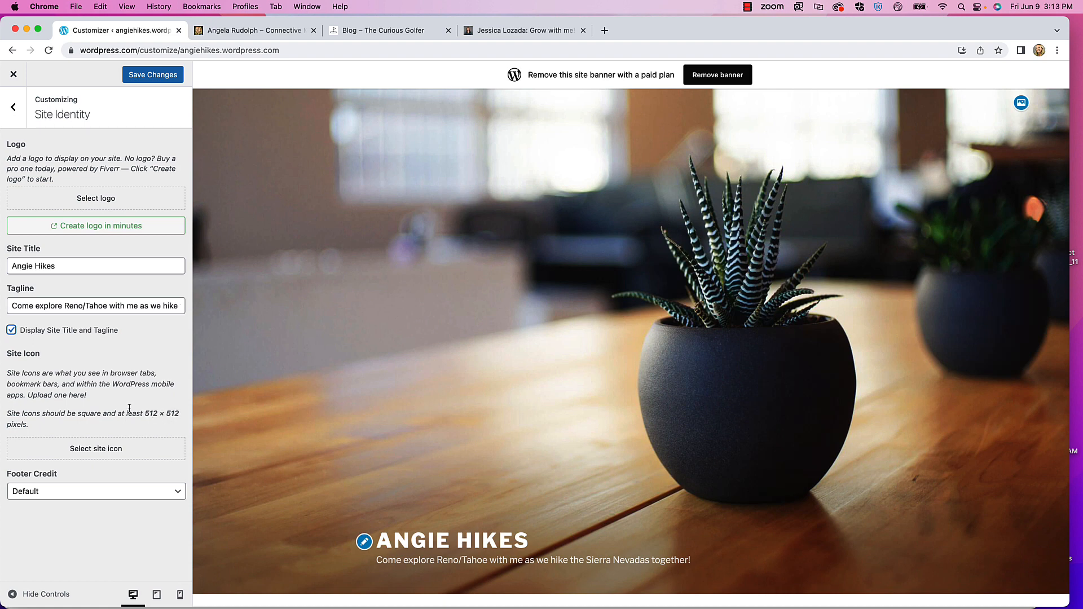
- Open the site icon's Upload files area with the Hiking Brand Website folder alongside
left_click(90, 451)
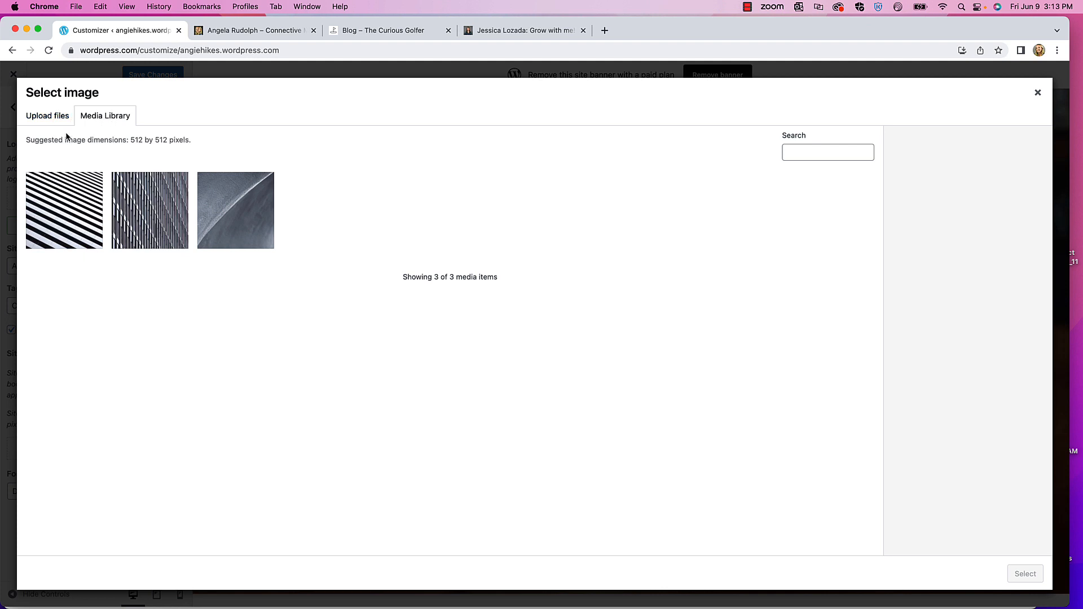
left_click(55, 117)
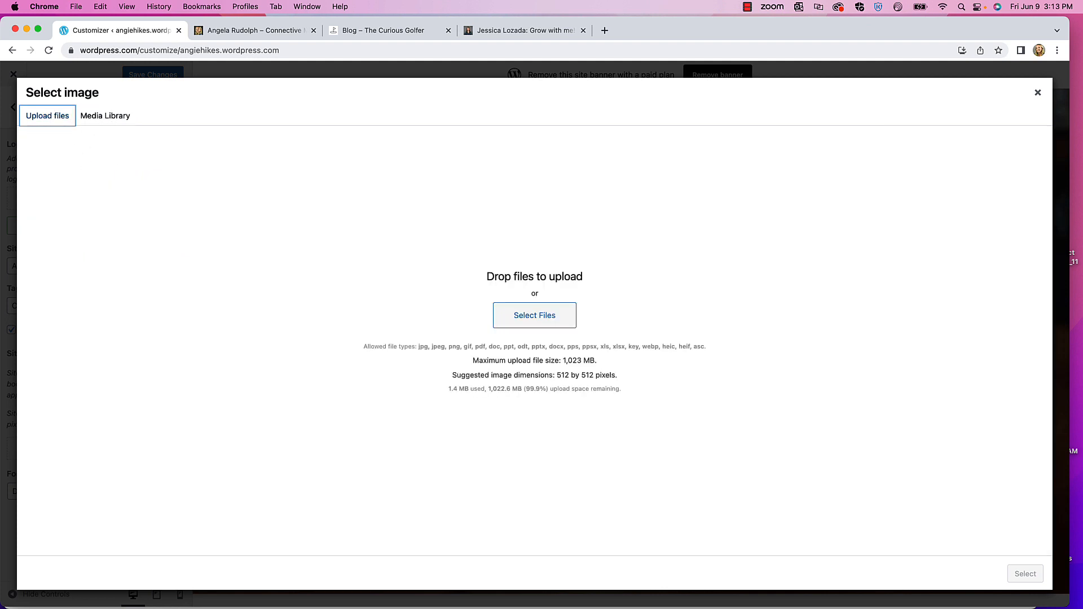
left_click_drag(0, 204, 321, 215)
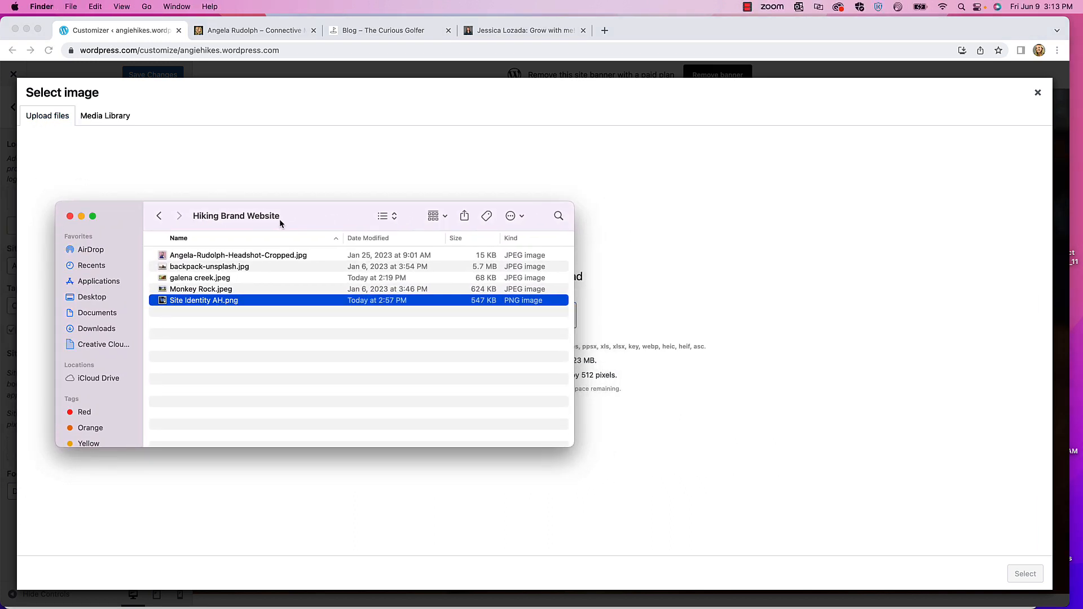
- Preview Site Identity AH.png, then close the preview and move the folder aside
double_click(196, 305)
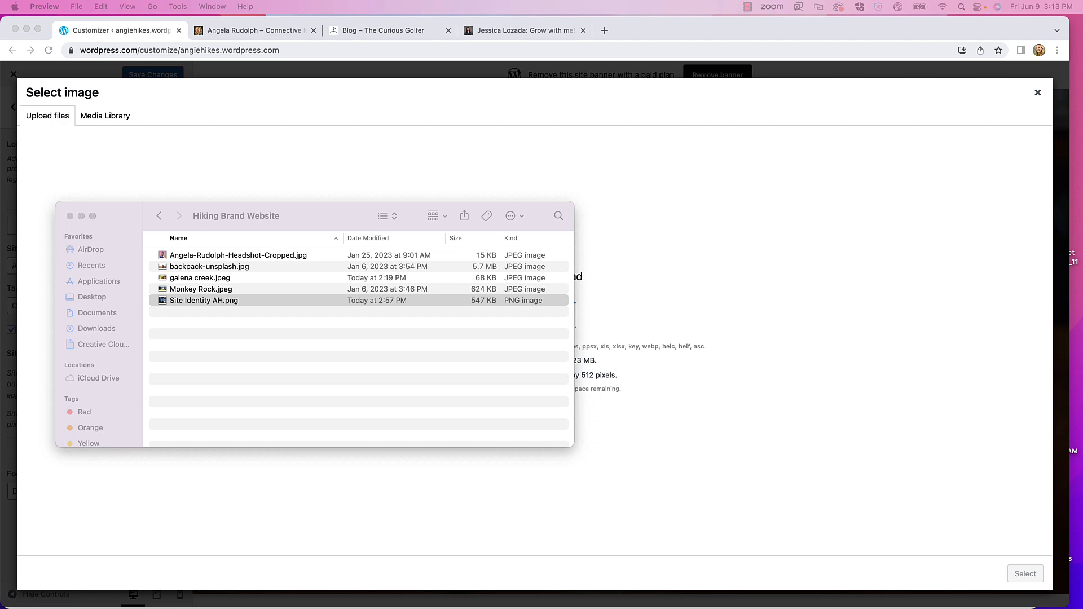
left_click_drag(205, 152, 409, 157)
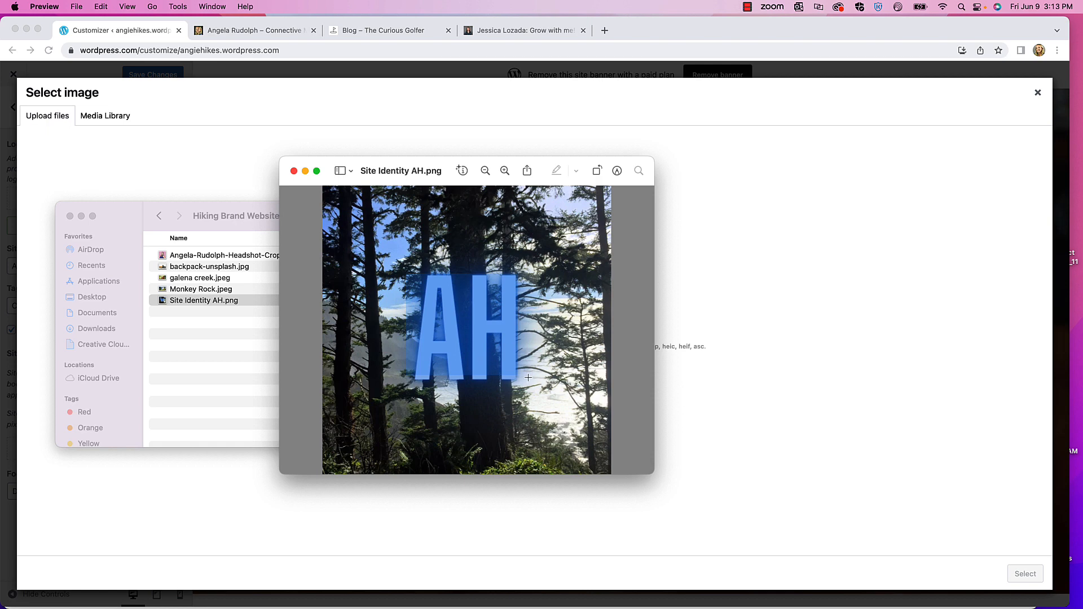
left_click(294, 171)
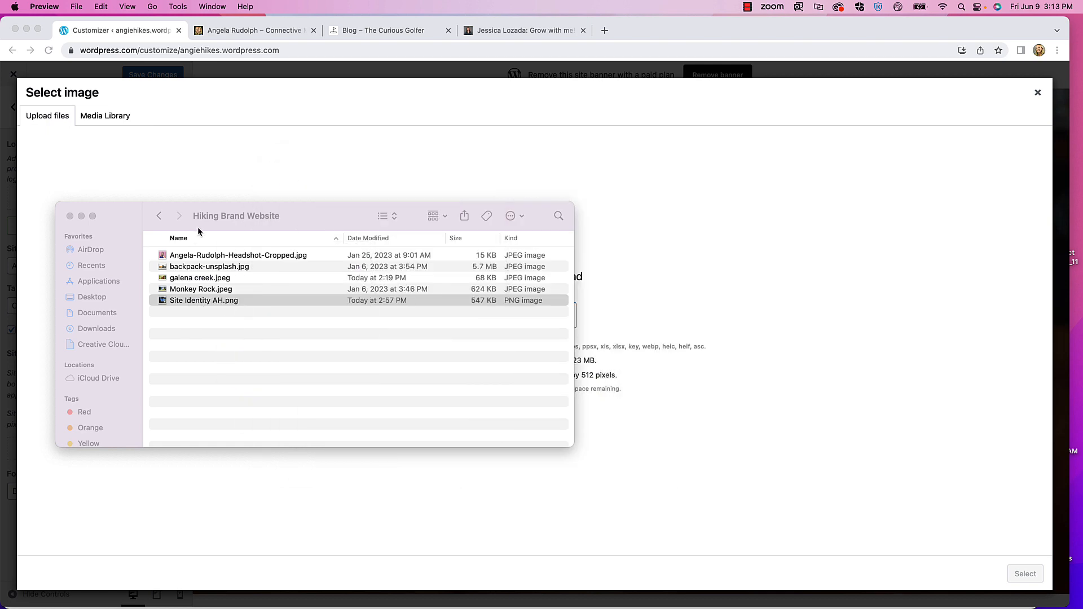
left_click_drag(312, 212, 0, 214)
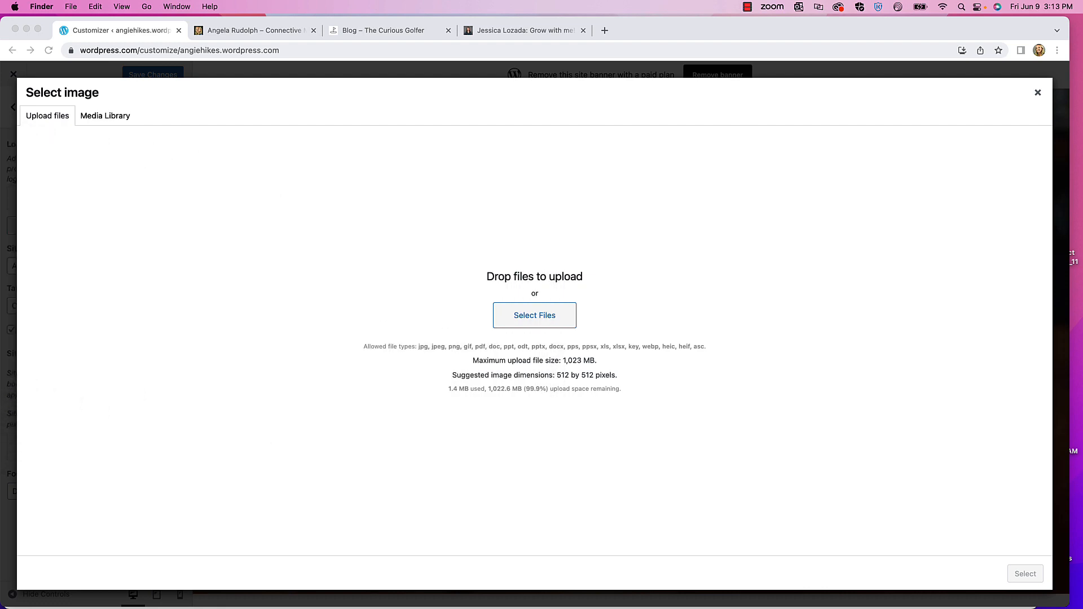
- Upload Site Identity AH.png with alt text 'The letter "AH" written in bold and a background of pine trees near the ocean.'
left_click_drag(0, 307, 571, 317)
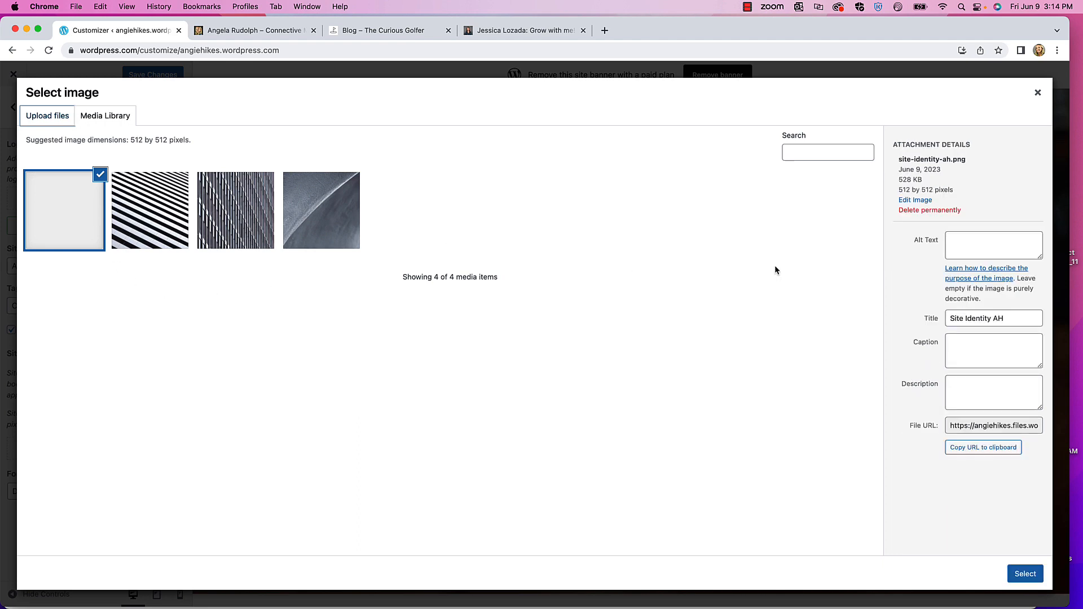
left_click(982, 256)
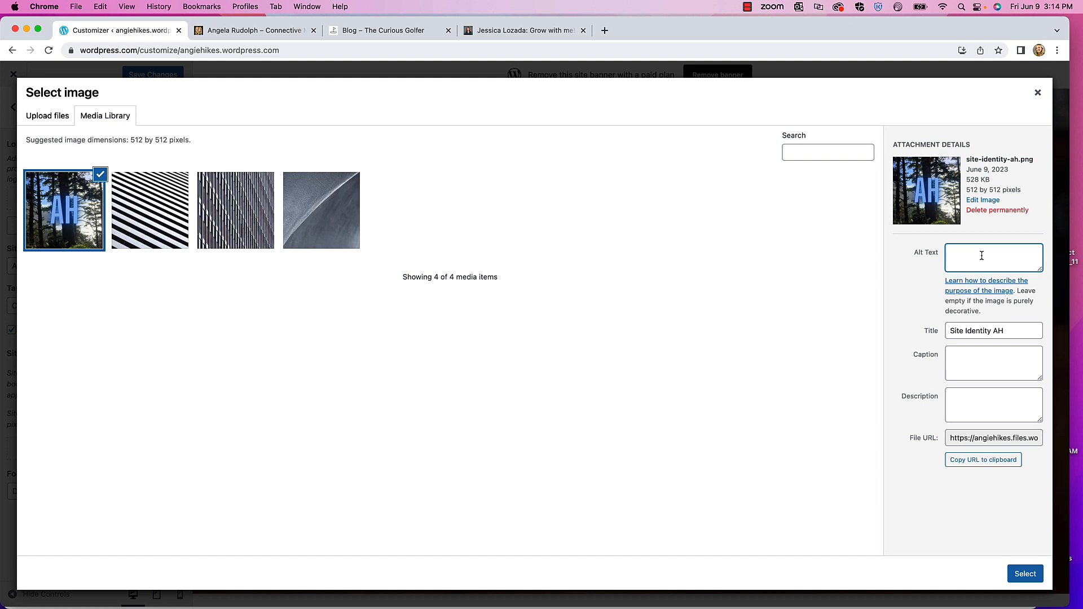
type("The letter ")
type(" \"AH")
type("\" written i")
type("n bold and a ")
type("background of")
type("pine trees near the ocean.")
- Select the uploaded AH pine-tree image and apply it as the site icon
left_click(1026, 574)
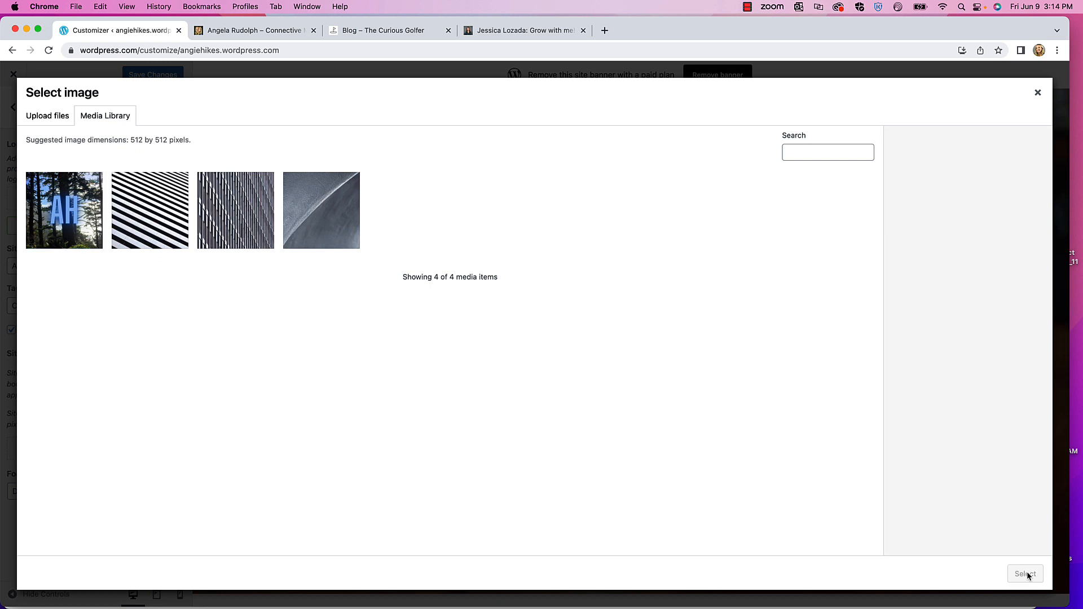
left_click(70, 213)
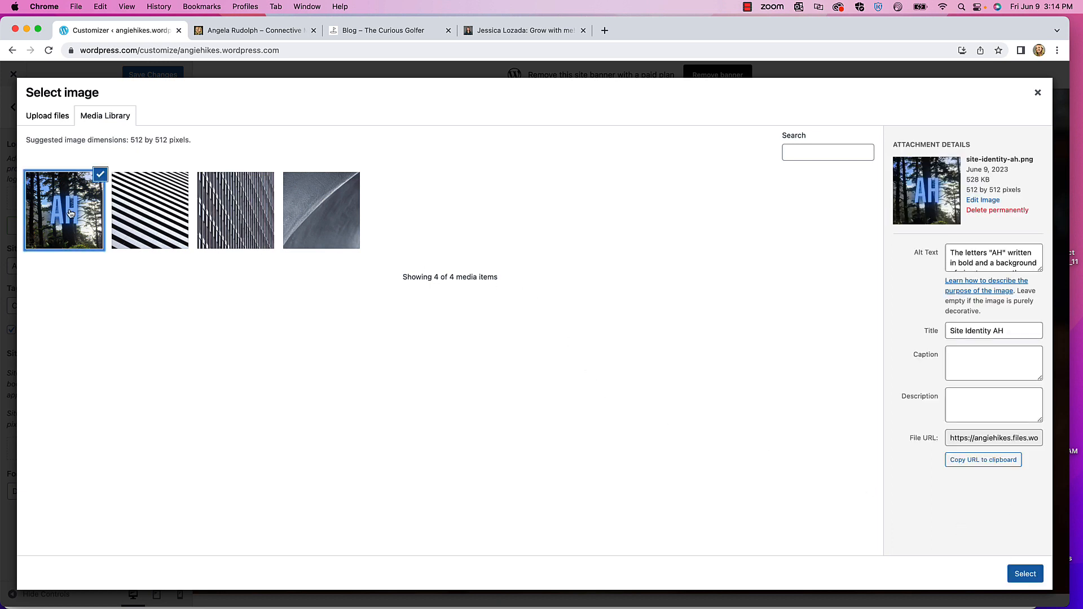
left_click(1025, 574)
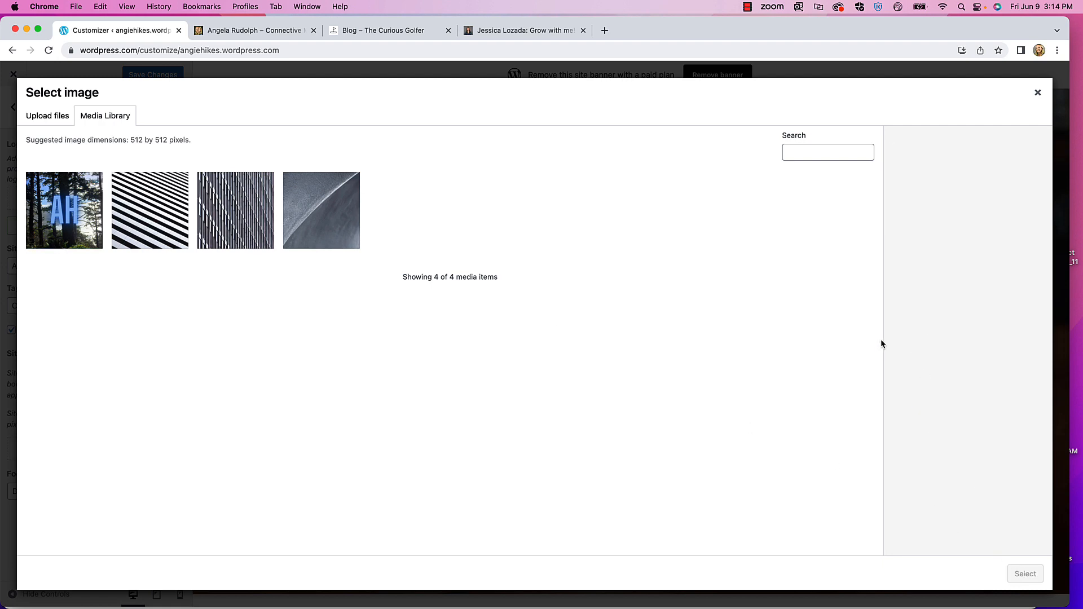
left_click(74, 187)
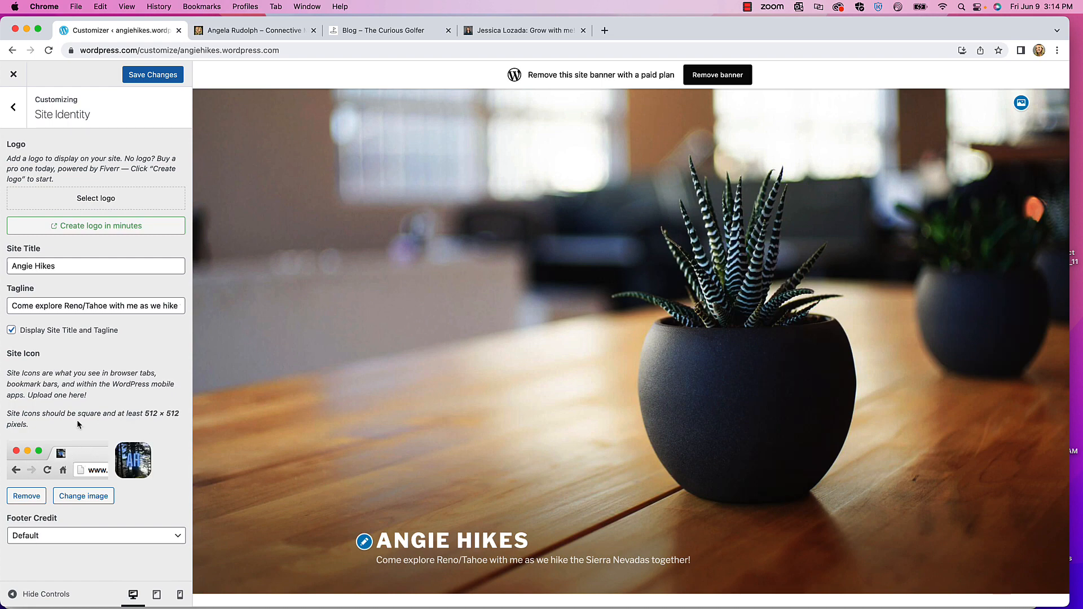
- Save the new AH site icon and go back to the main Customizer sections
scroll(341, 496, "down", 5)
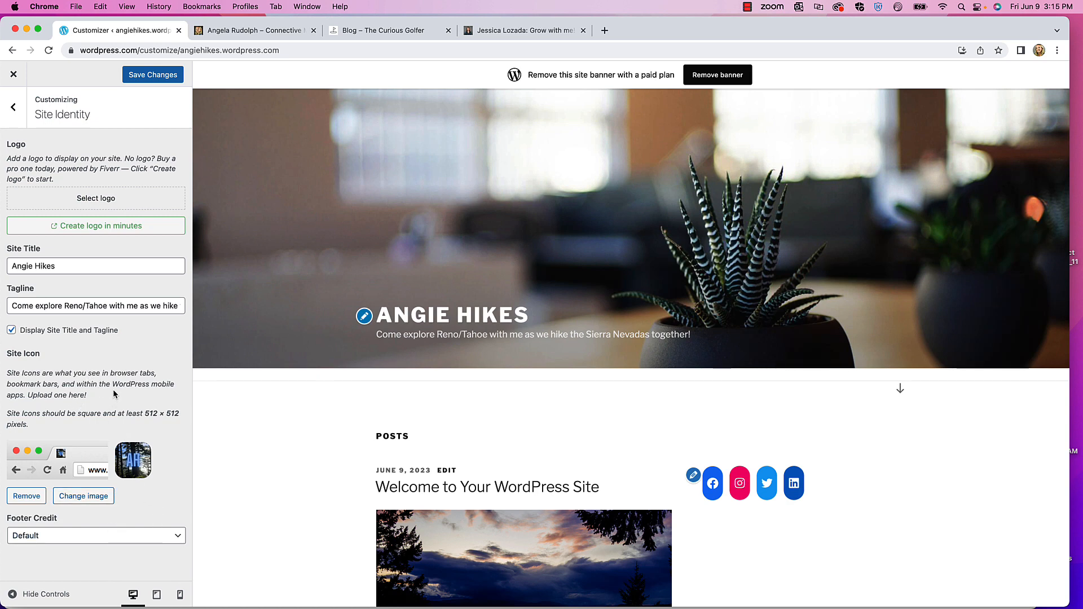
left_click(152, 75)
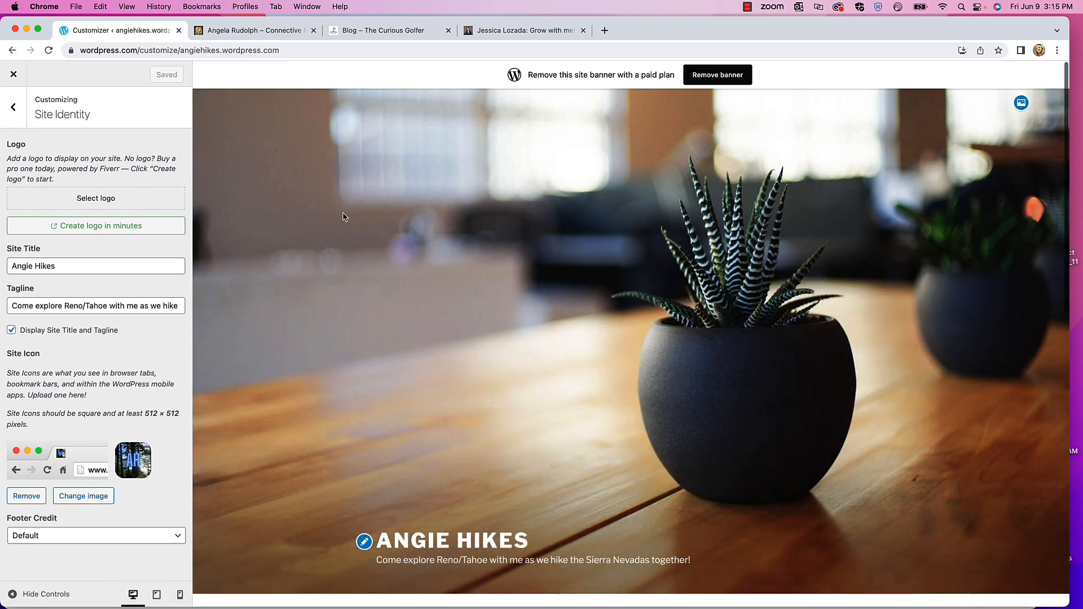
left_click(14, 108)
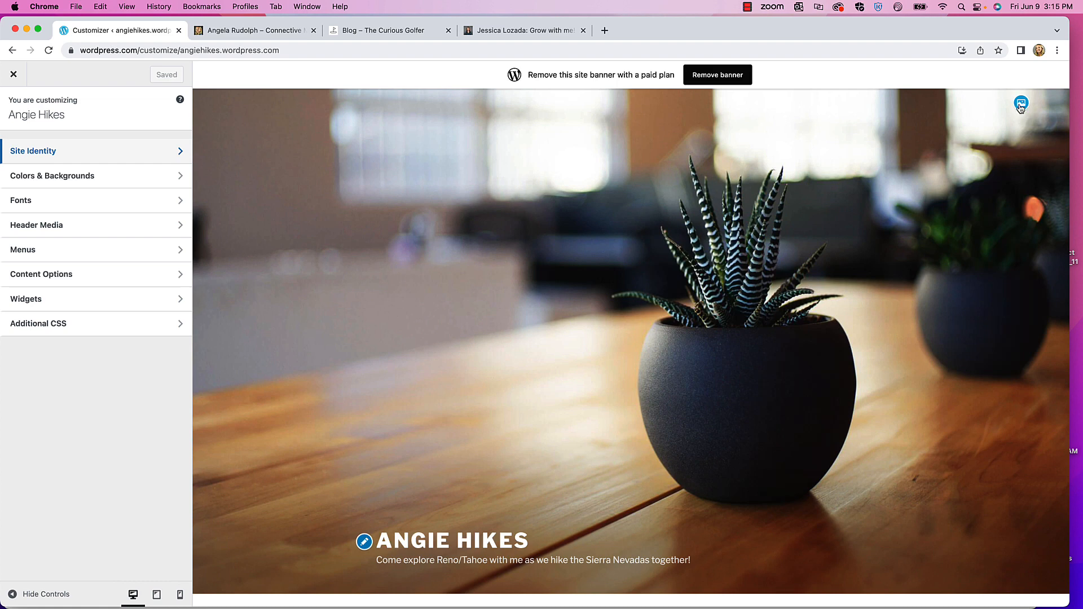
- In Header Media, open Add new image to show the media library's 6 items
left_click(75, 227)
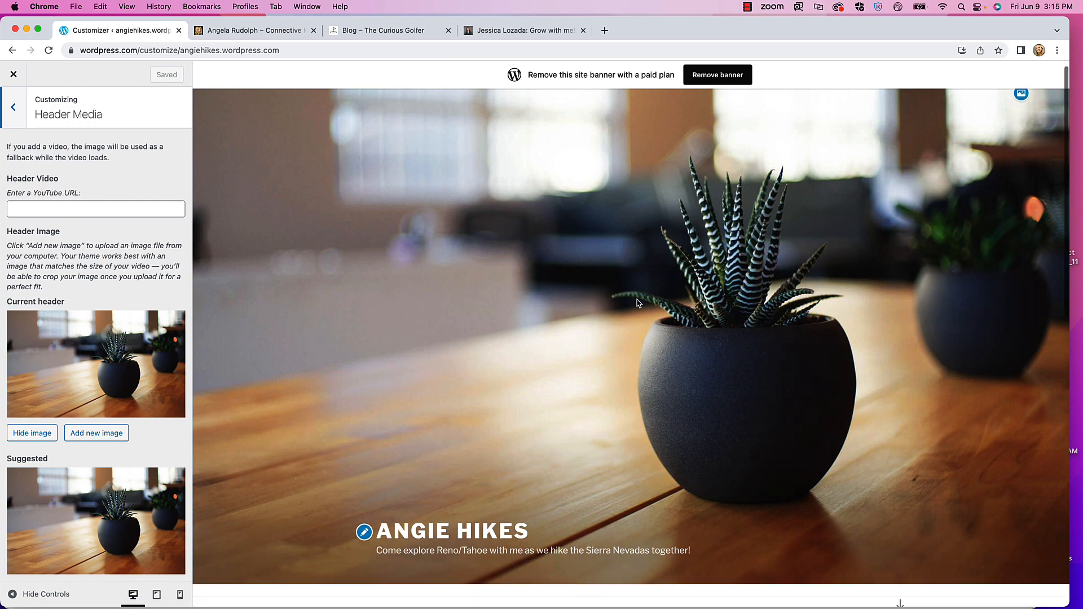
scroll(620, 316, "down", 3)
scroll(558, 293, "up", 3)
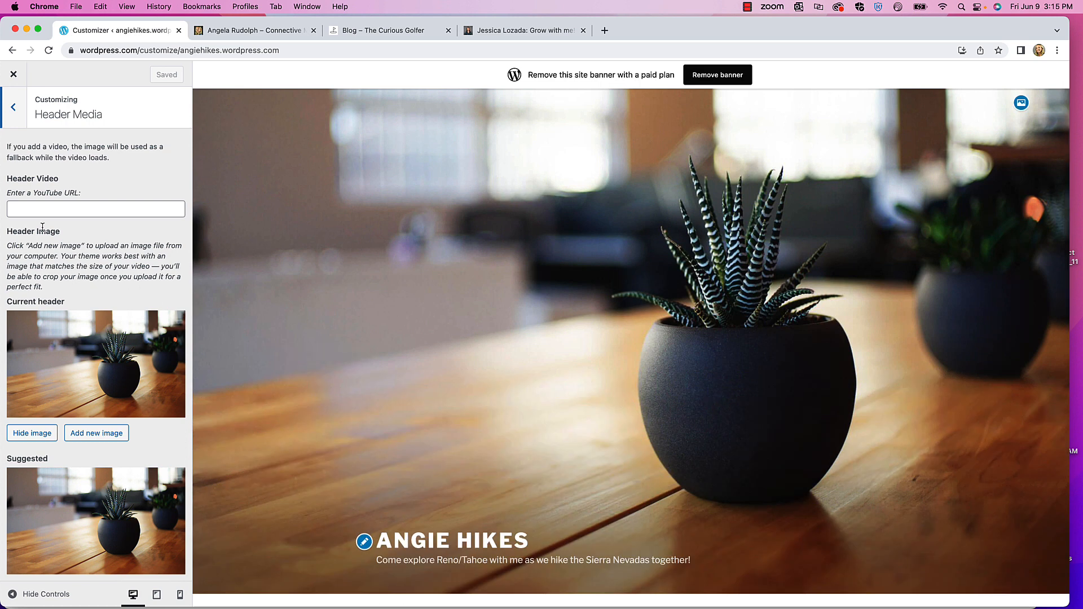
scroll(56, 282, "down", 3)
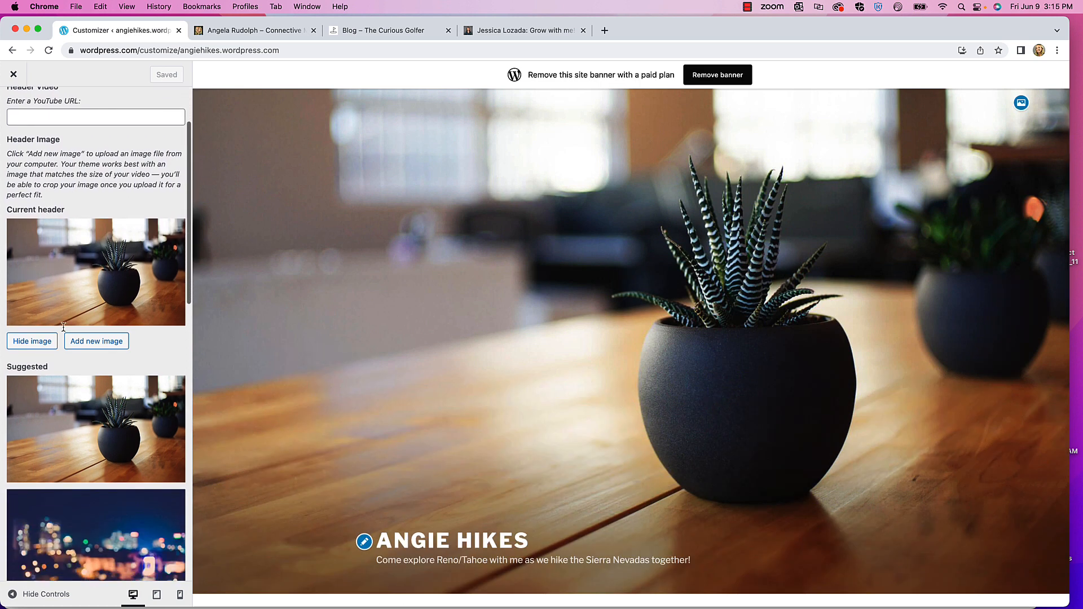
scroll(82, 324, "down", 6)
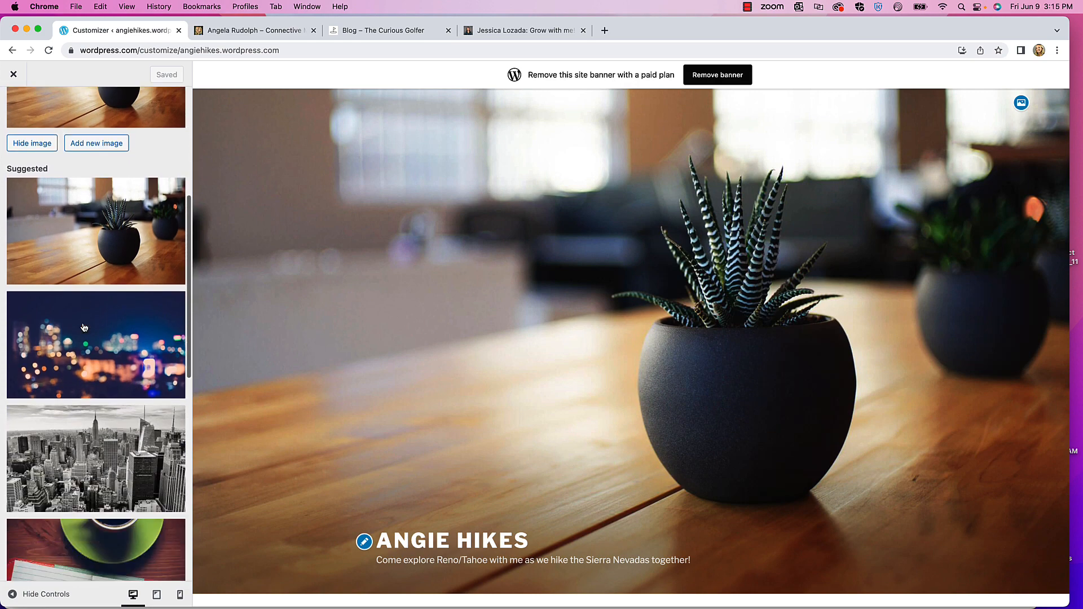
scroll(84, 327, "down", 10)
scroll(84, 328, "up", 12)
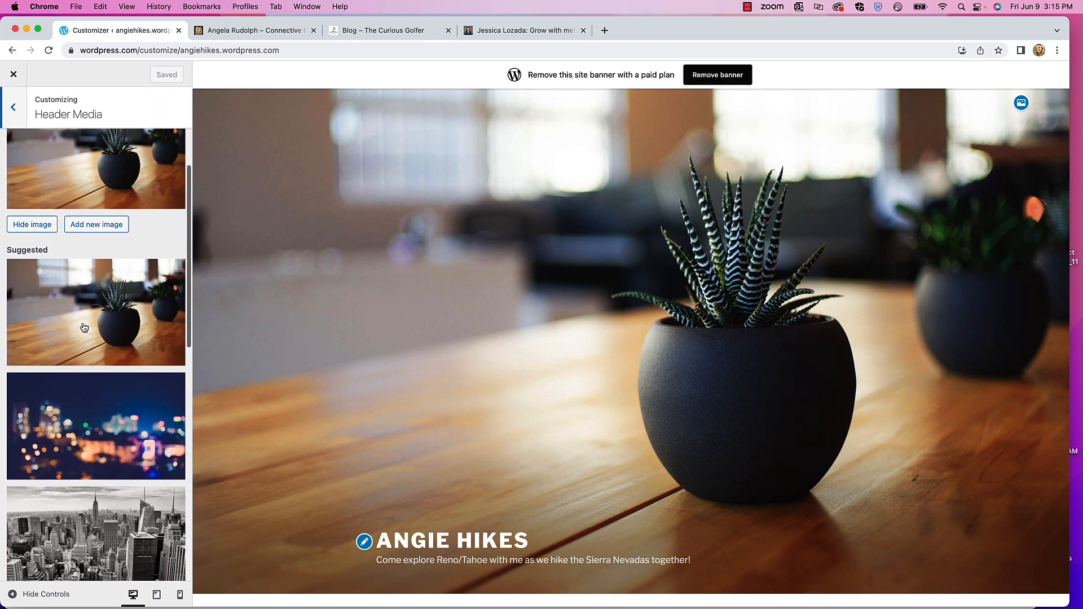
scroll(83, 327, "up", 2)
scroll(92, 374, "down", 10)
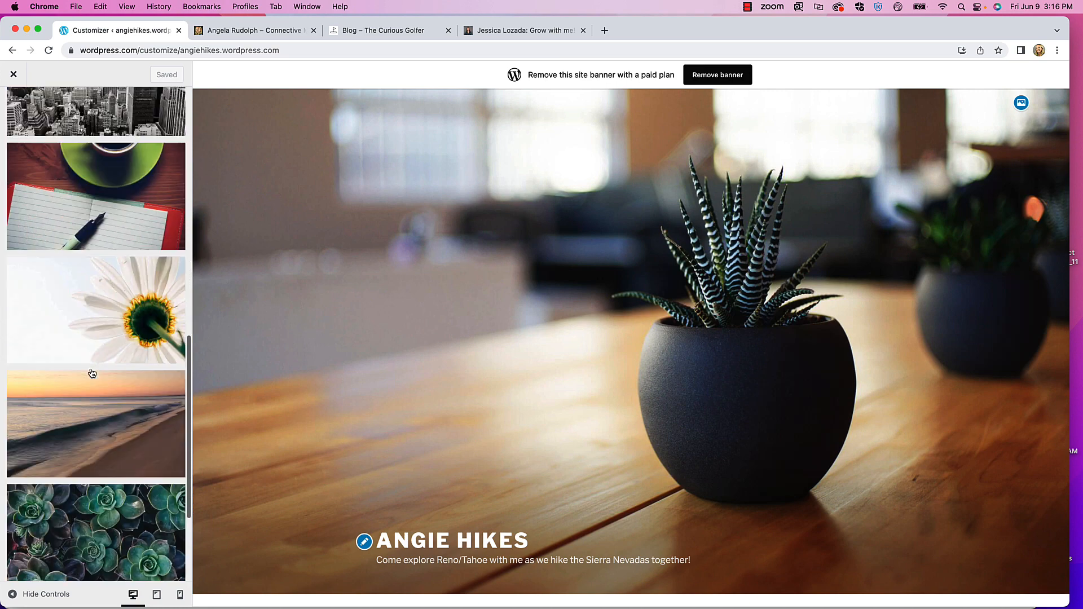
scroll(92, 373, "down", 4)
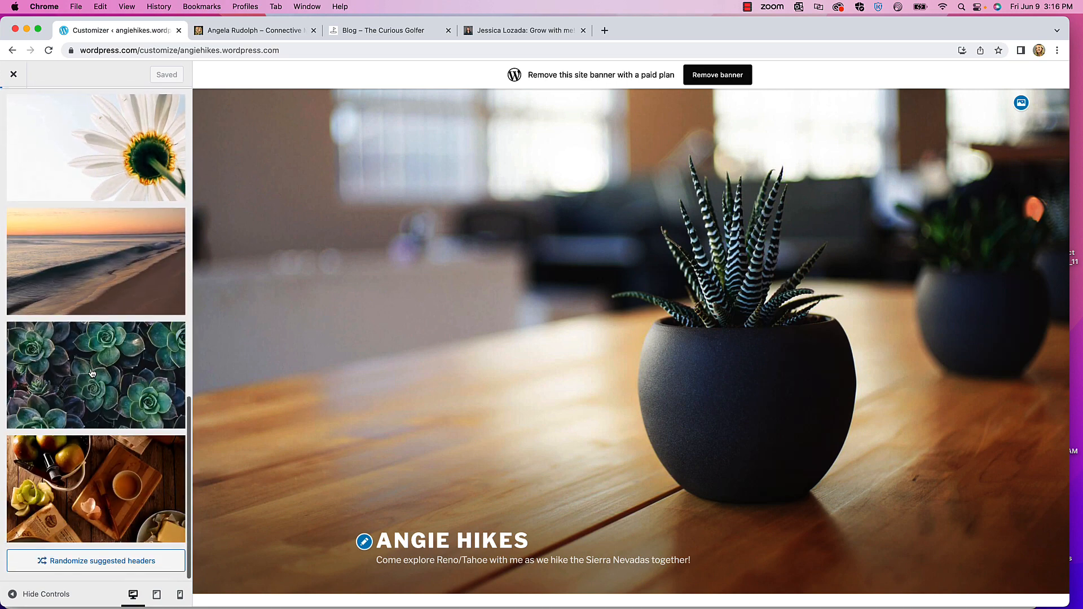
scroll(92, 373, "up", 15)
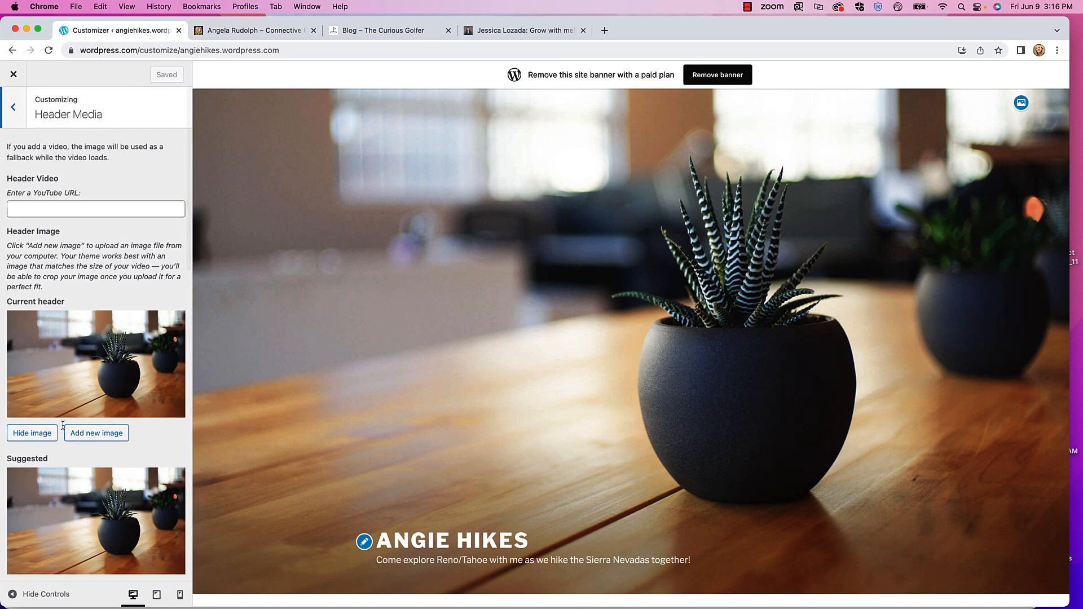
left_click(99, 432)
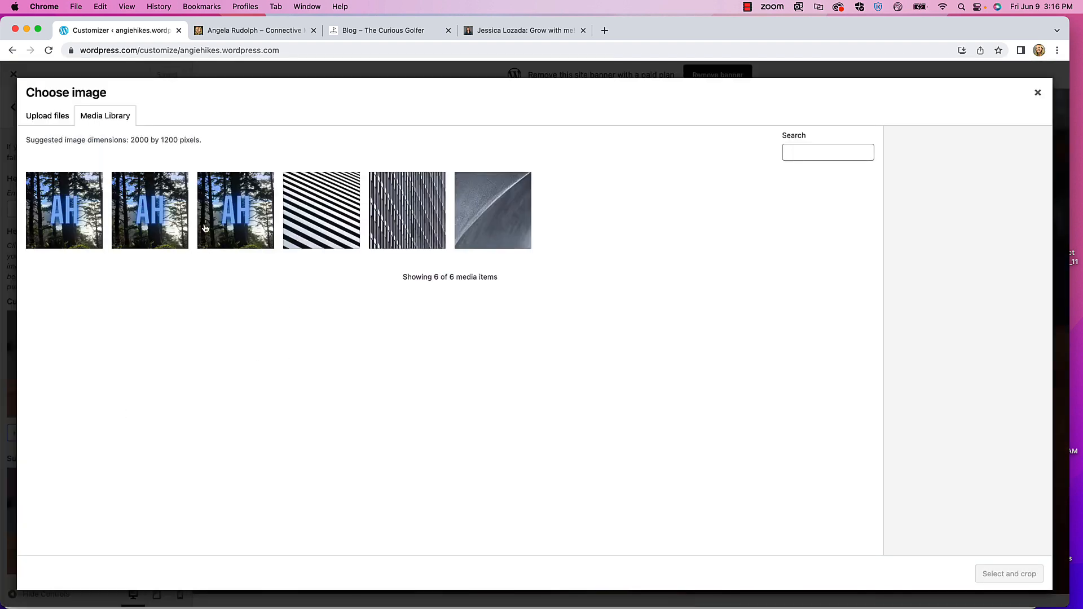
- Preview Monkey Rock.jpeg from the Hiking Brand Website folder and upload it to the media library
left_click(52, 118)
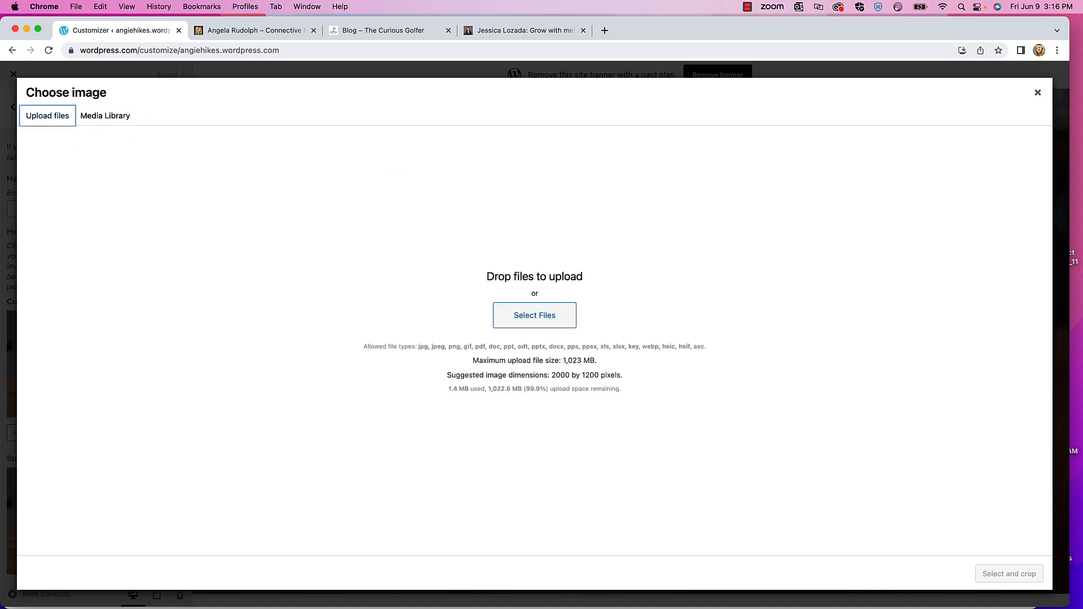
left_click_drag(0, 299, 223, 313)
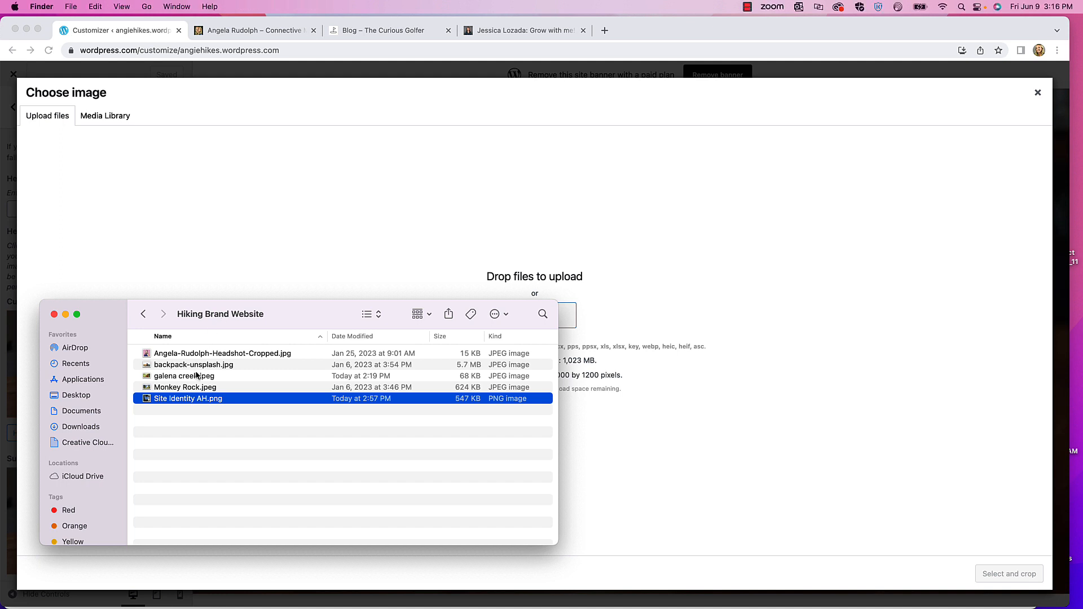
double_click(169, 388)
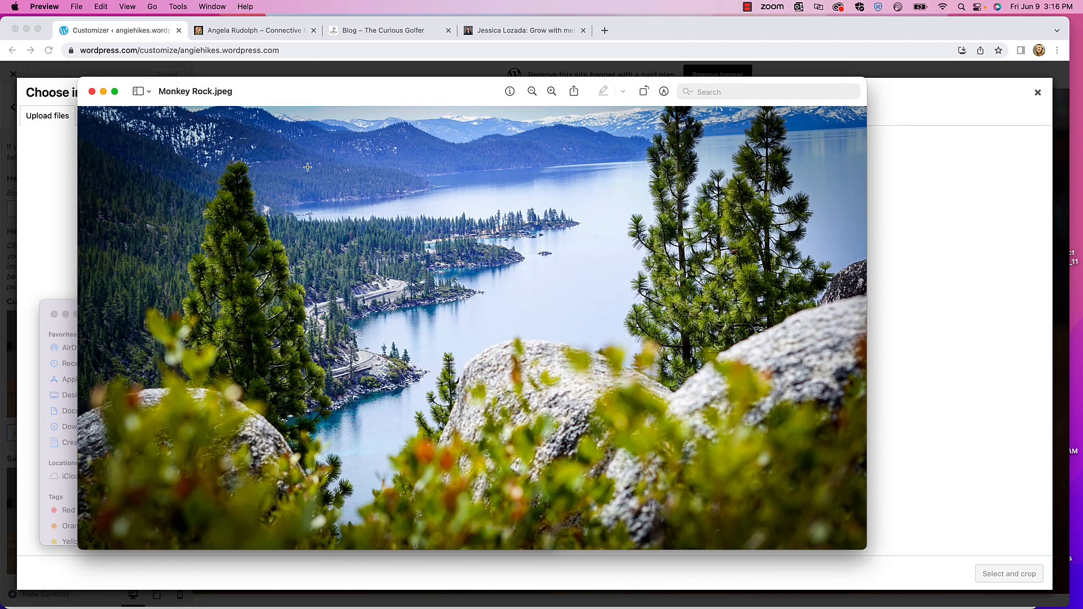
left_click(92, 91)
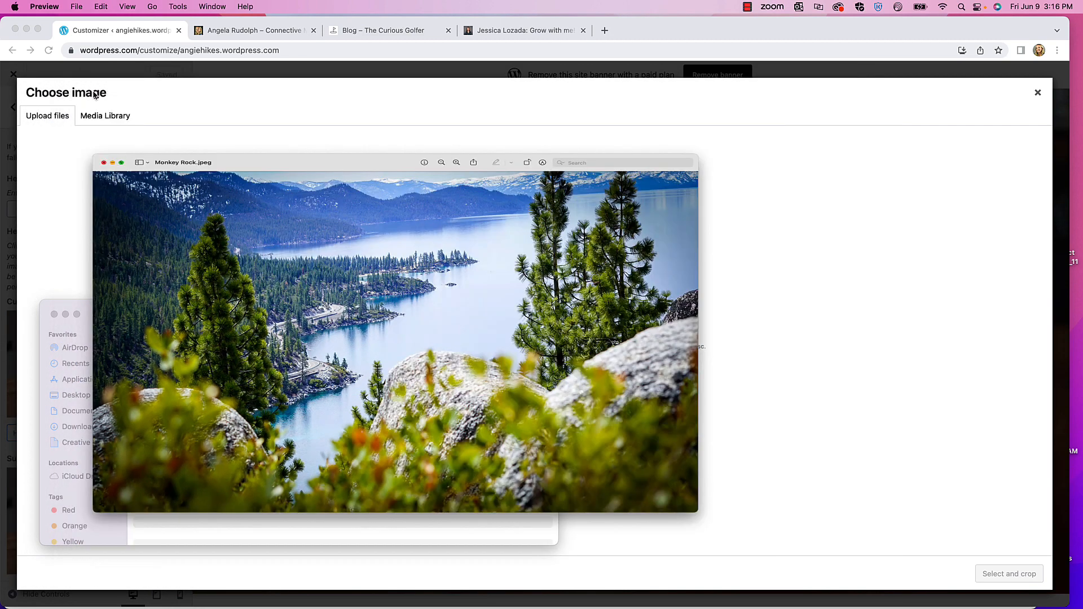
left_click_drag(189, 389, 389, 243)
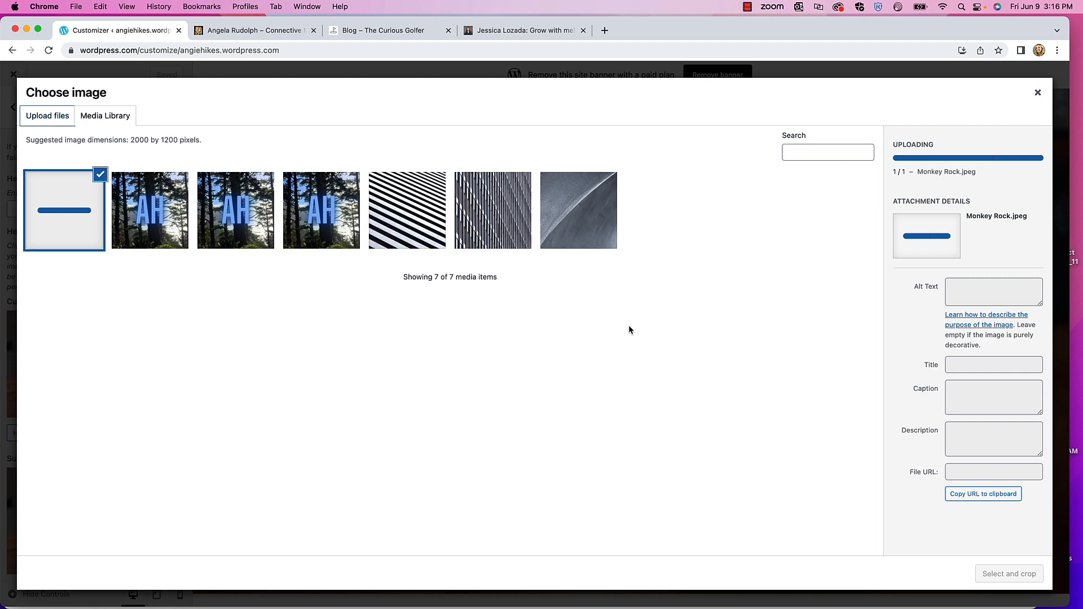
- Give the Monkey Rock photo alt text, shift its crop slightly right, and crop it as the header
left_click(969, 241)
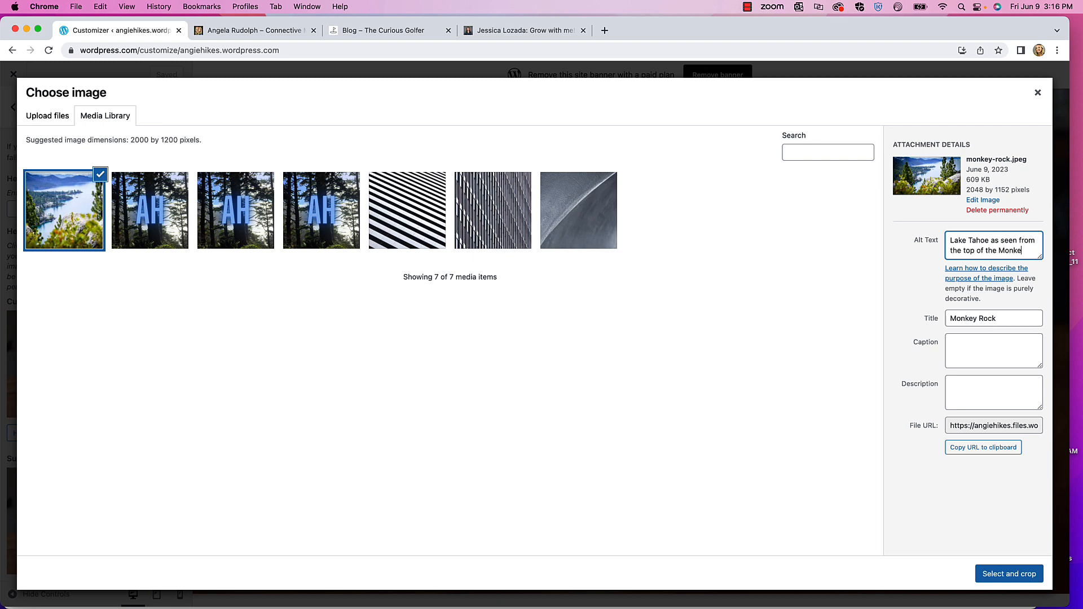
type("ck hike.")
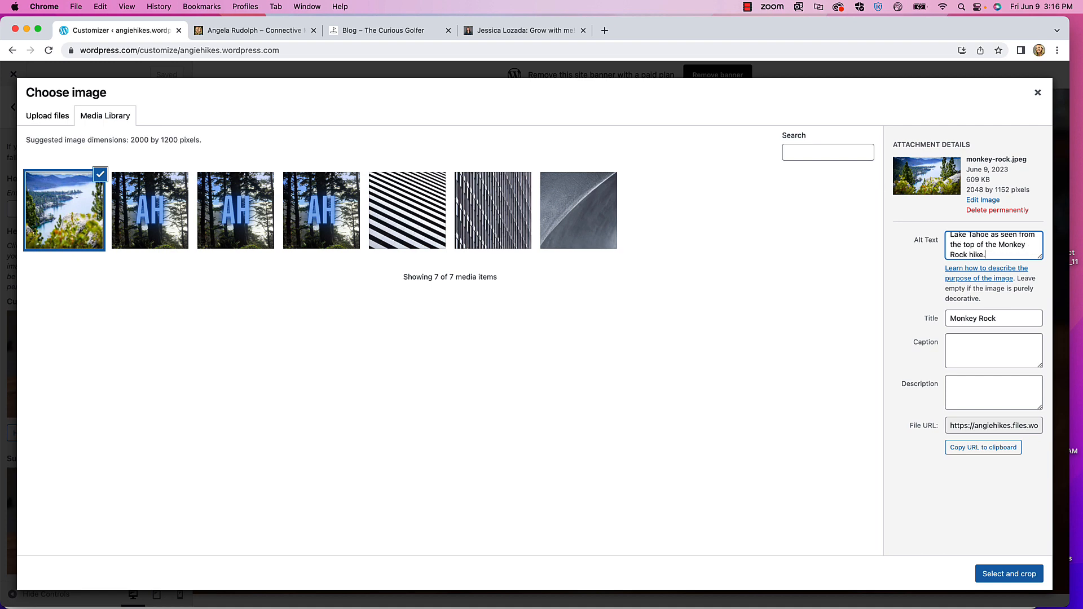
left_click(1023, 574)
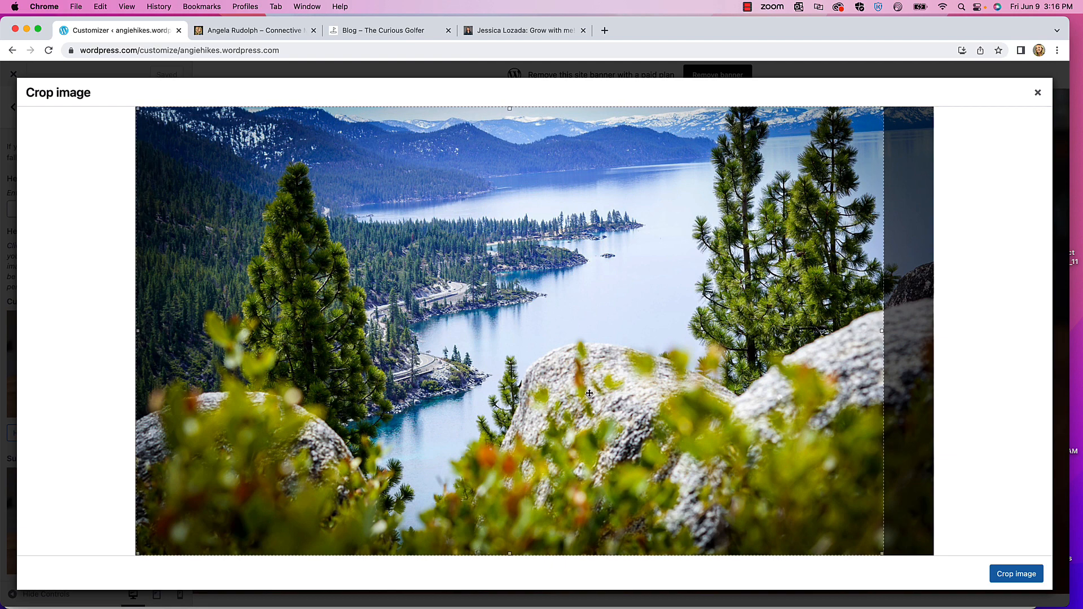
left_click_drag(589, 393, 605, 393)
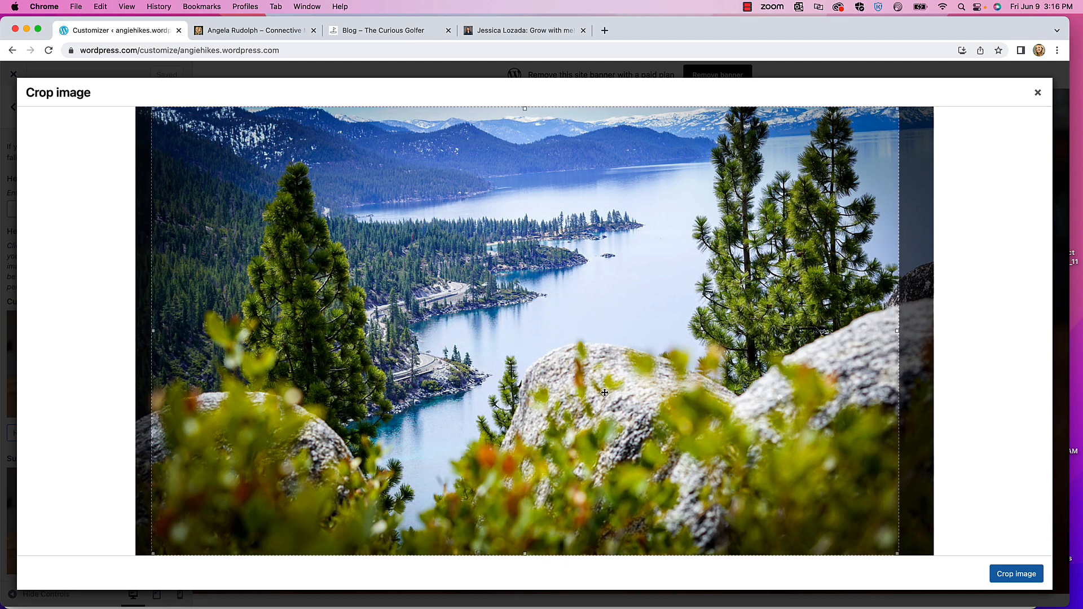
left_click(1015, 575)
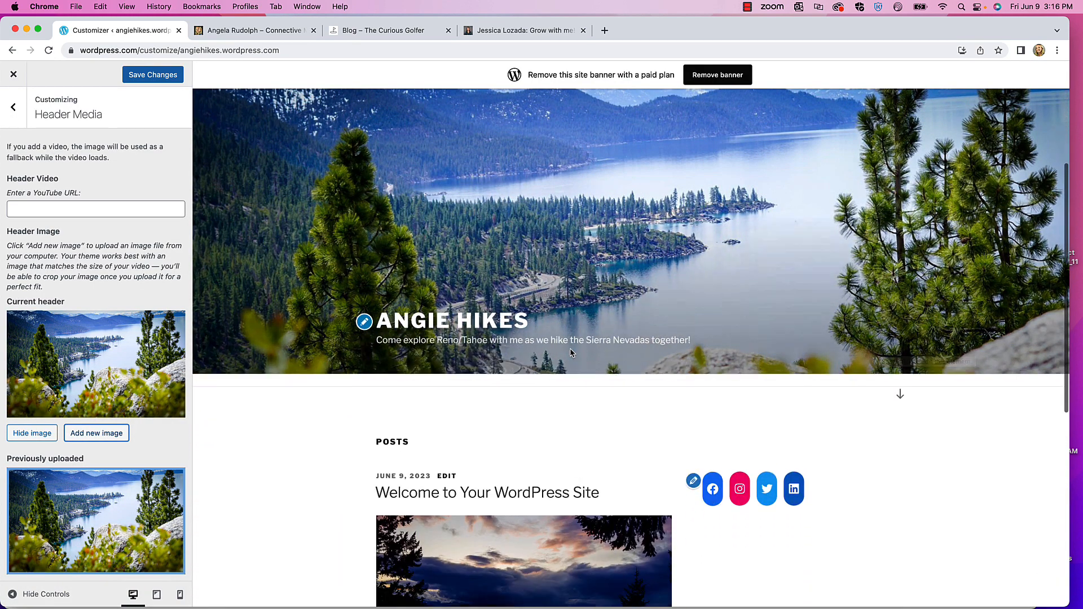
- Check the Monkey Rock header in the preview, save it, and return to the main Customizer list
scroll(569, 352, "down", 10)
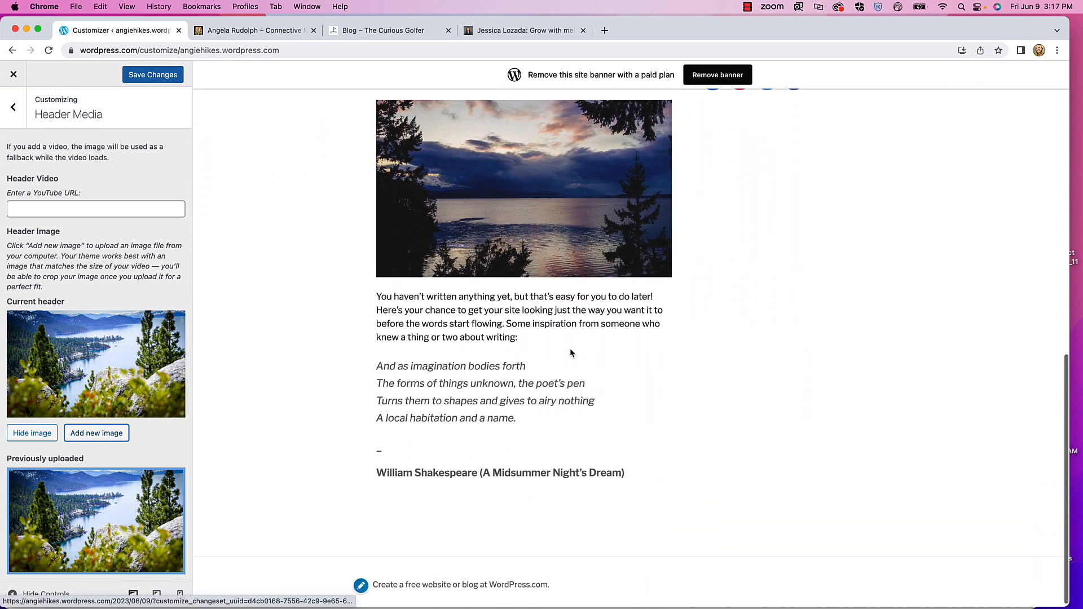
scroll(569, 351, "up", 15)
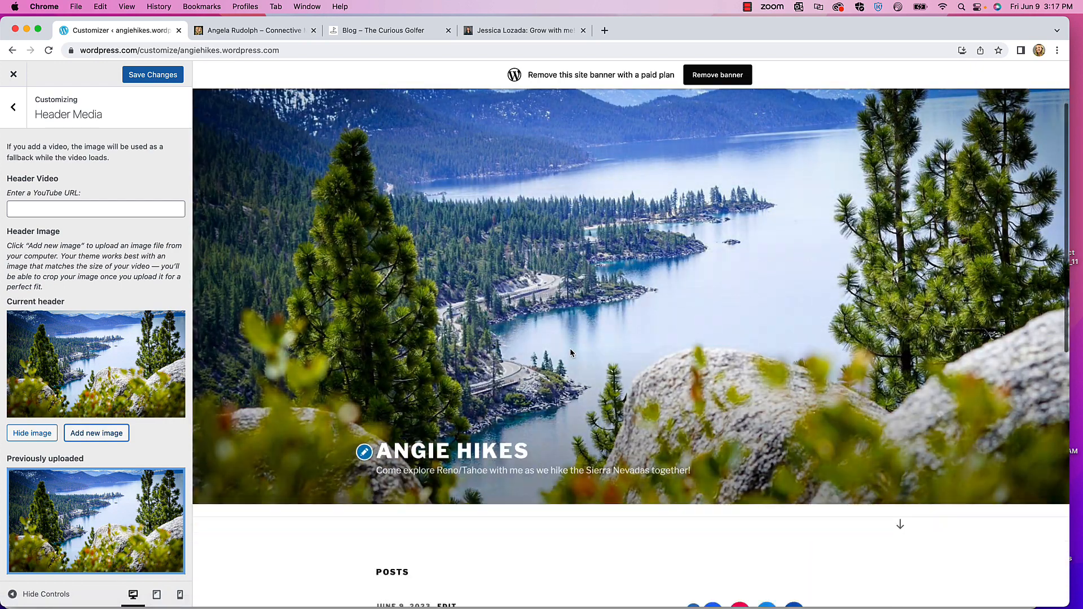
scroll(569, 347, "down", 8)
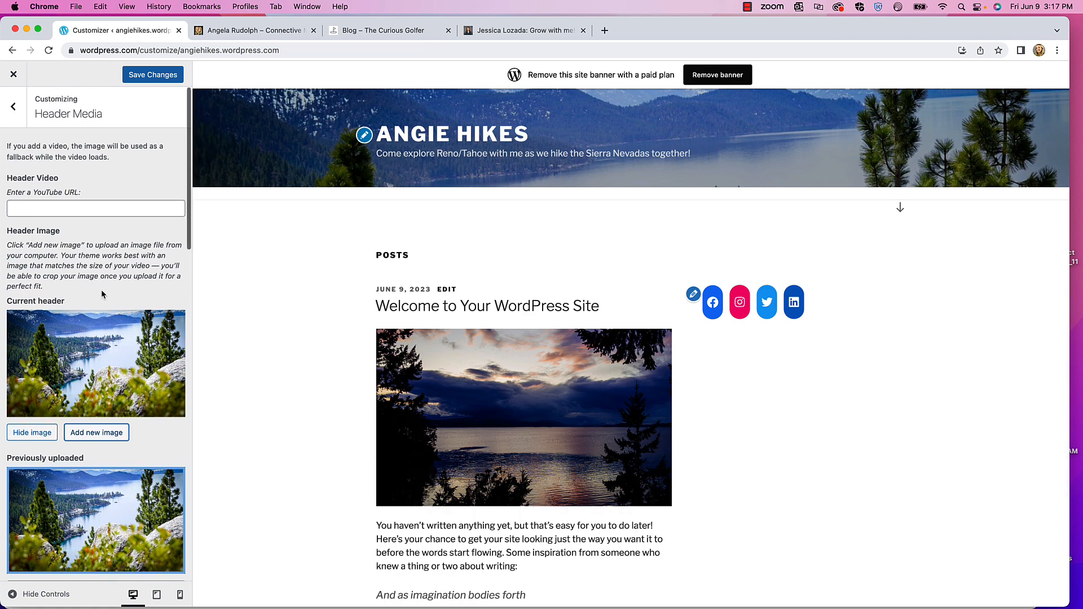
scroll(102, 294, "down", 5)
scroll(102, 294, "up", 5)
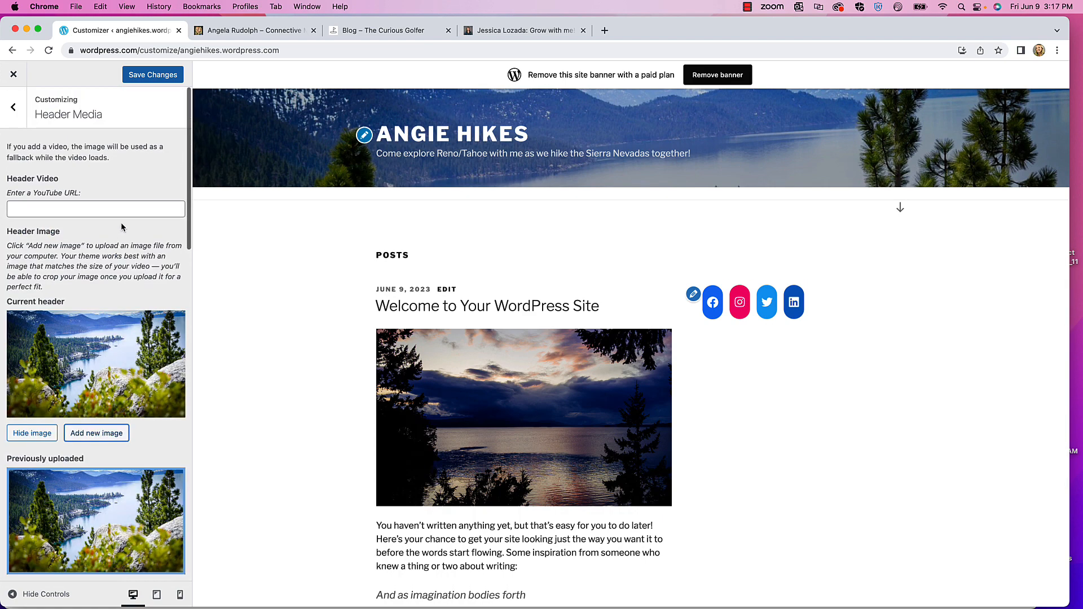
left_click(151, 79)
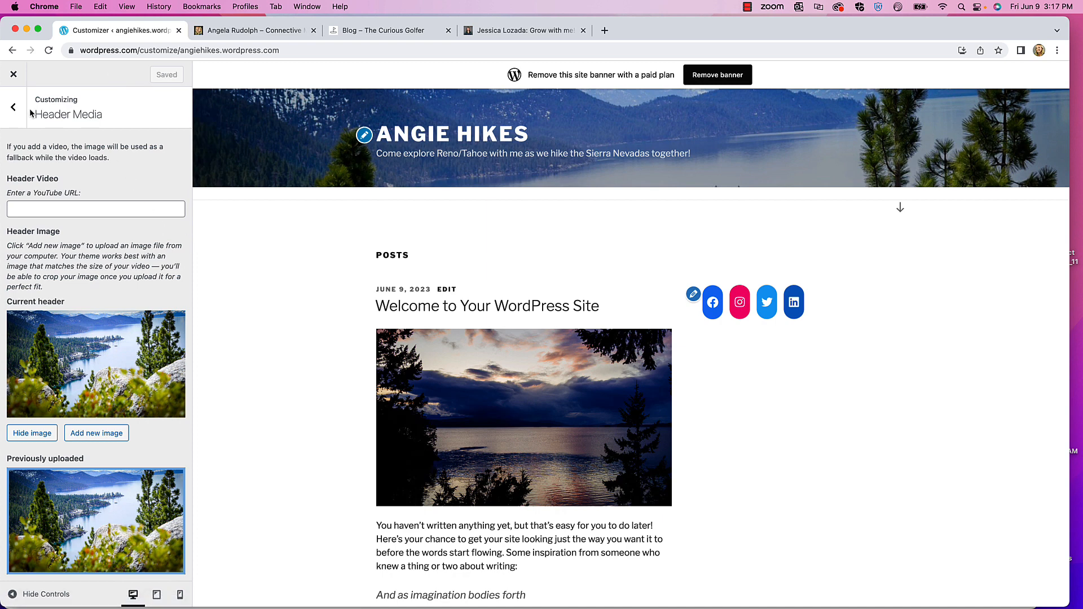
left_click(13, 107)
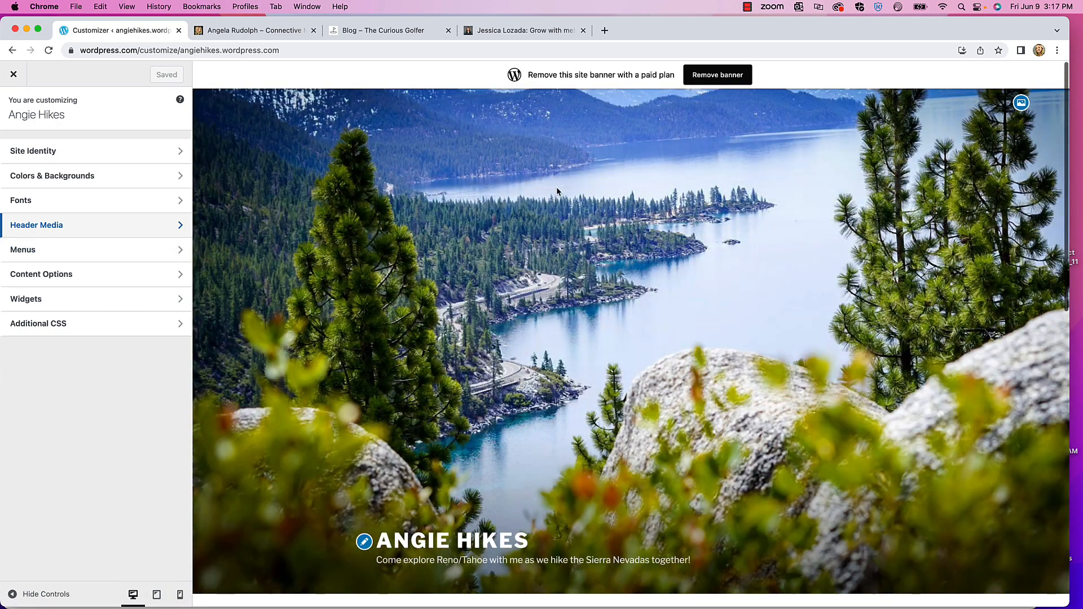
scroll(490, 211, "down", 15)
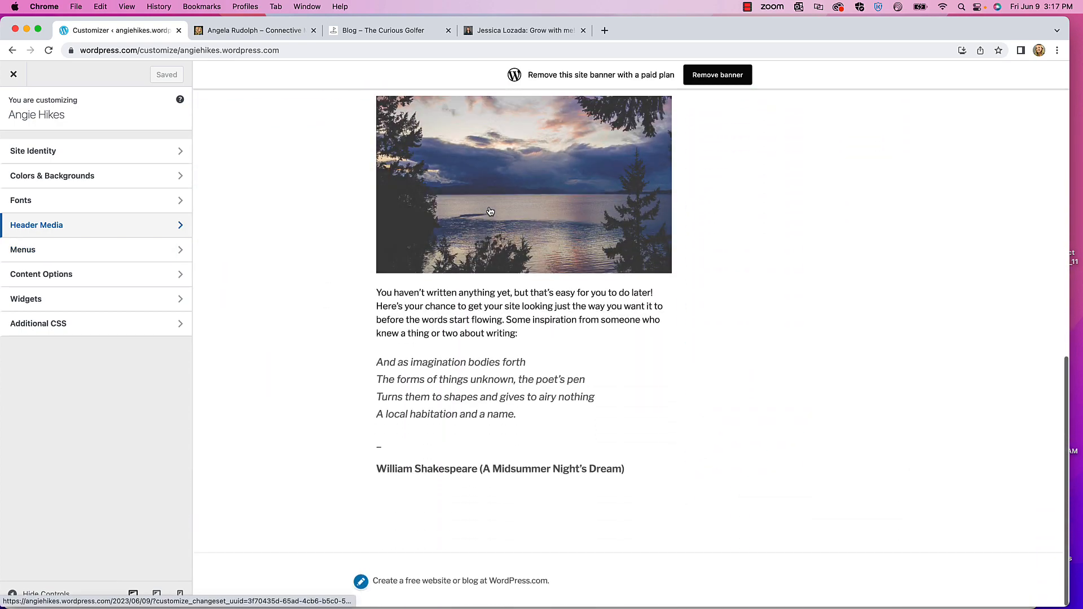
scroll(491, 211, "up", 15)
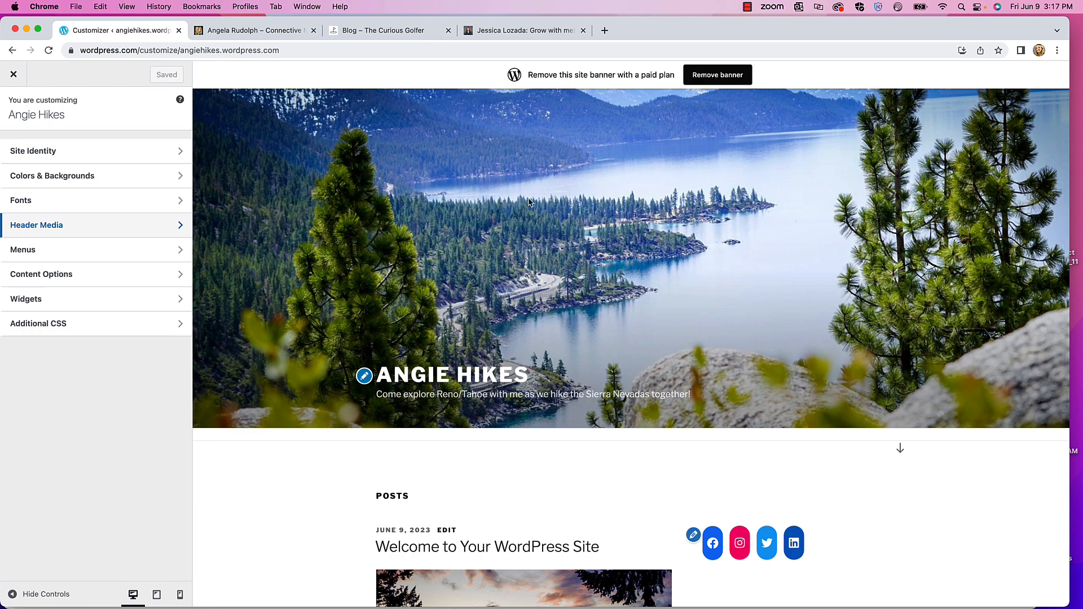
scroll(526, 228, "down", 3)
scroll(460, 321, "down", 3)
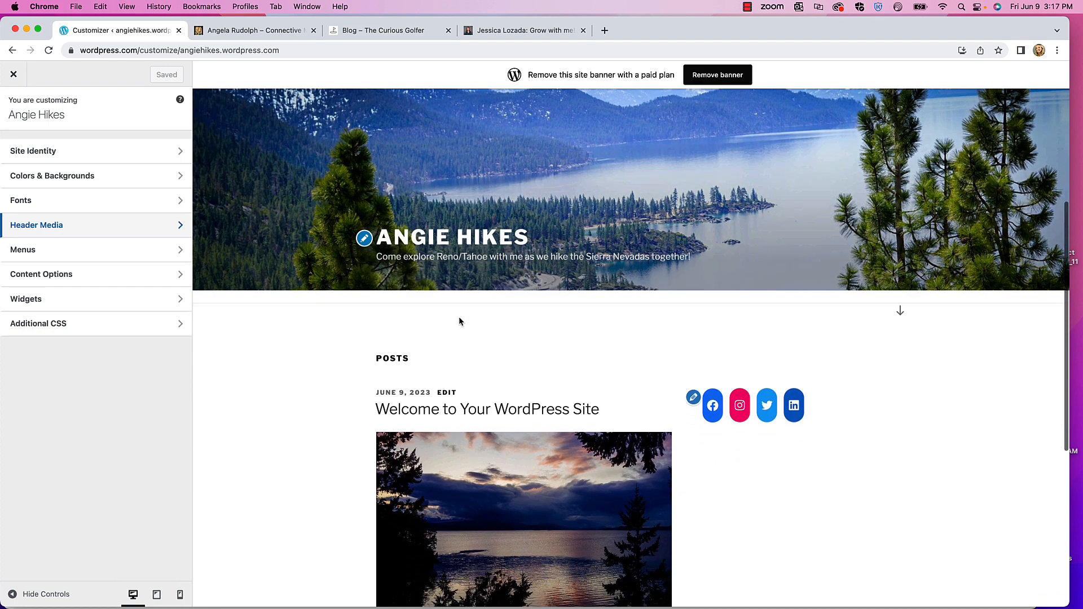
scroll(459, 322, "down", 2)
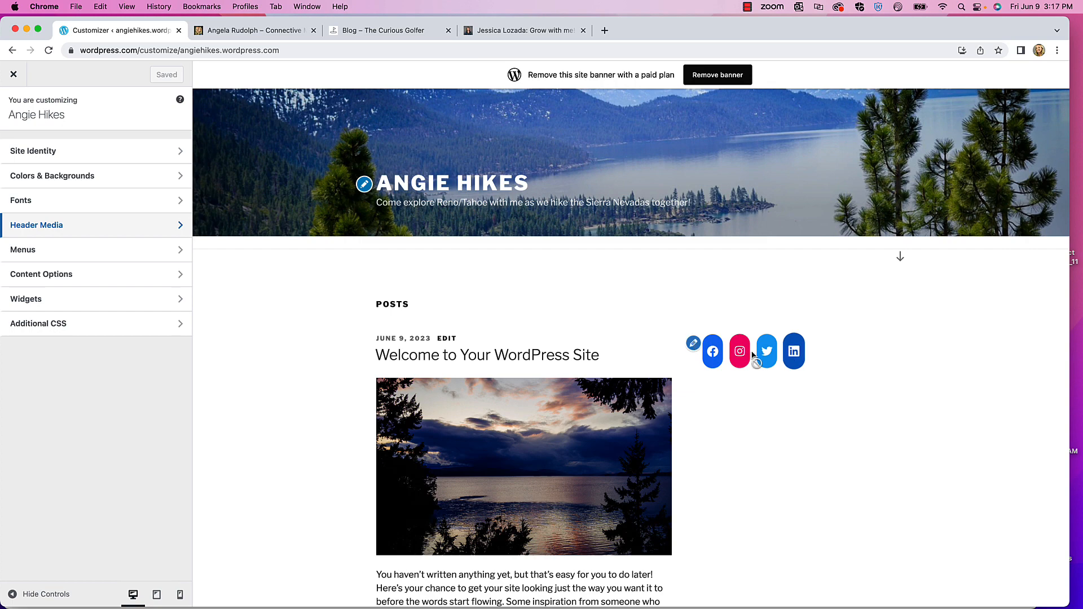
scroll(564, 339, "down", 5)
scroll(400, 333, "up", 7)
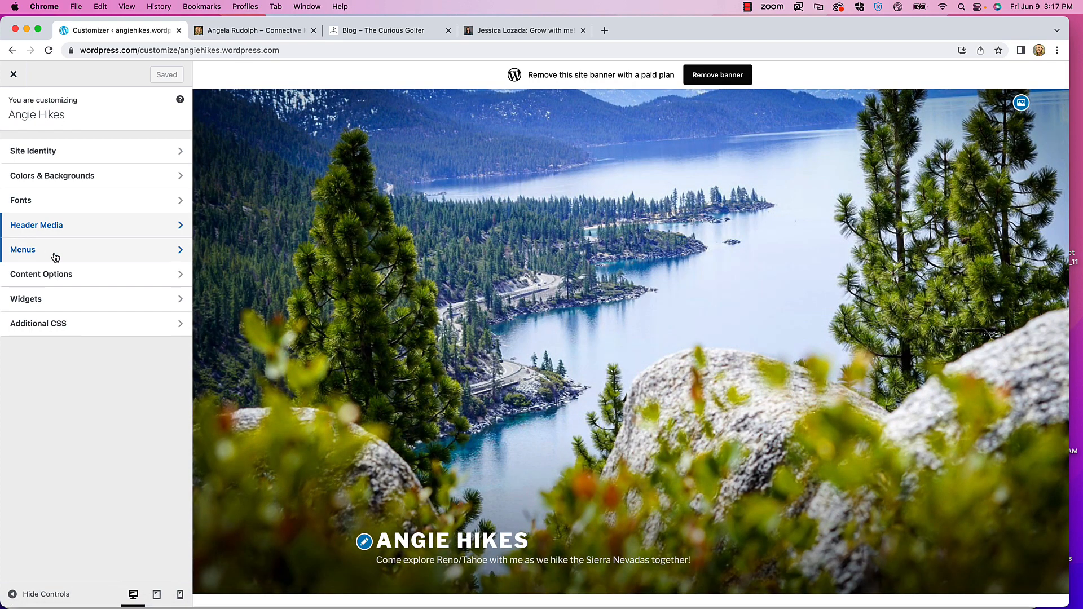
- Remove the invalid Contact item from the Explore menu
left_click(53, 253)
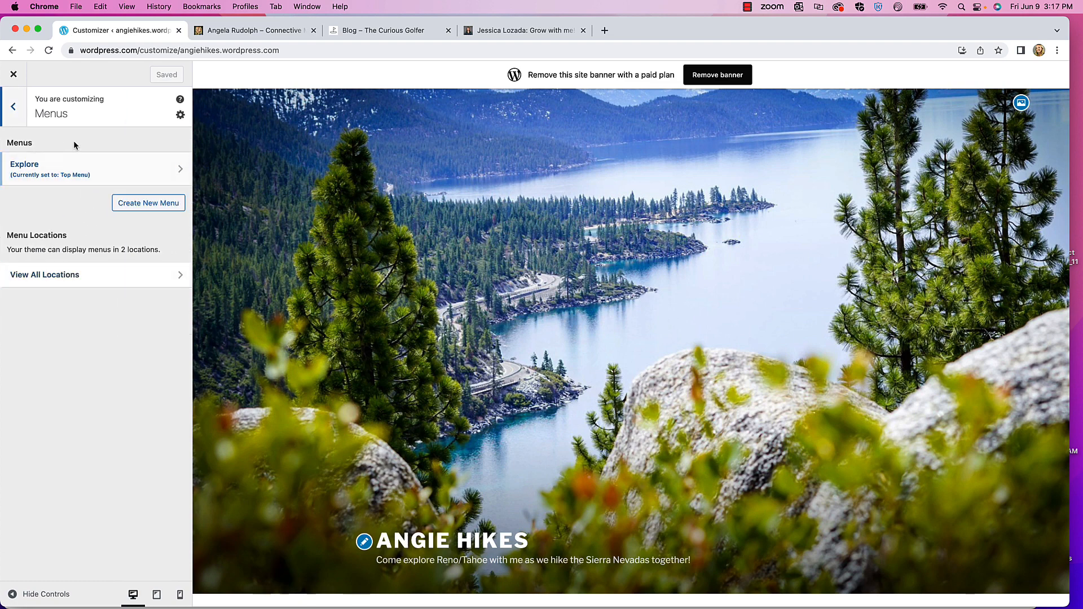
left_click(93, 168)
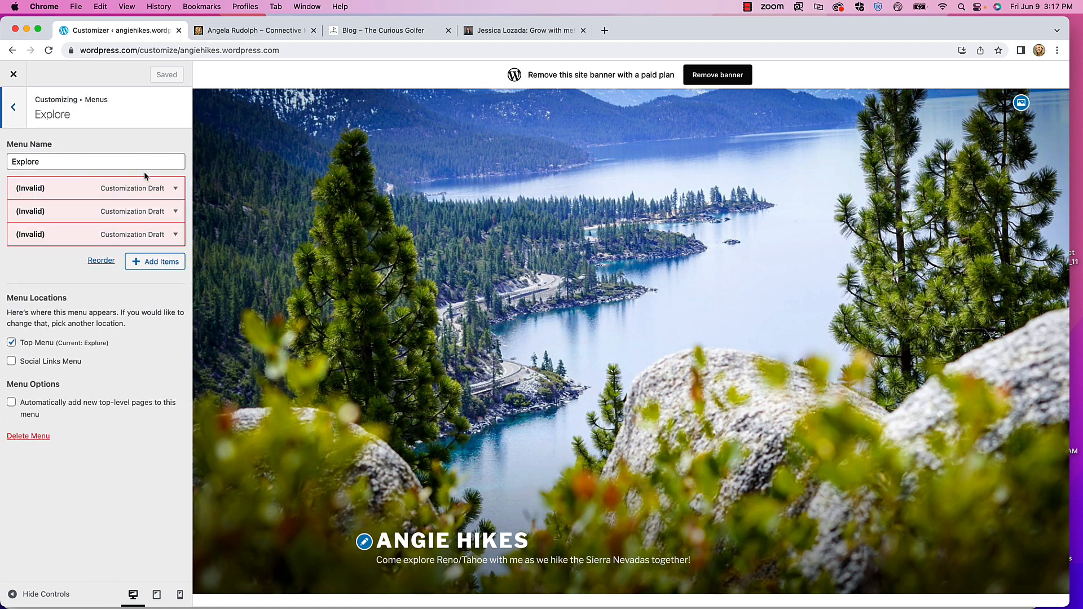
left_click(176, 236)
scroll(141, 265, "down", 3)
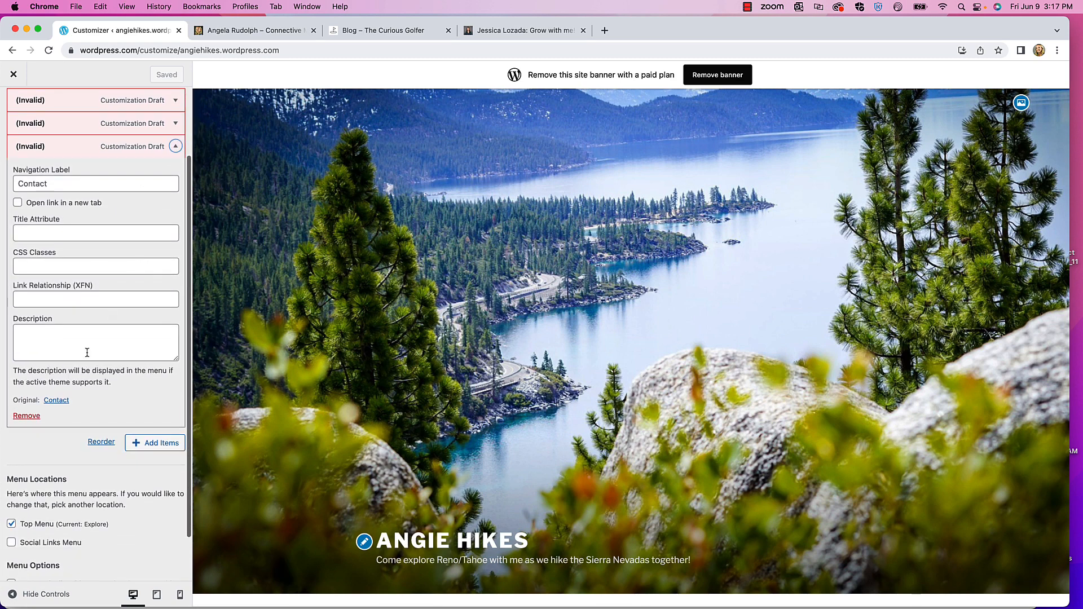
left_click(27, 415)
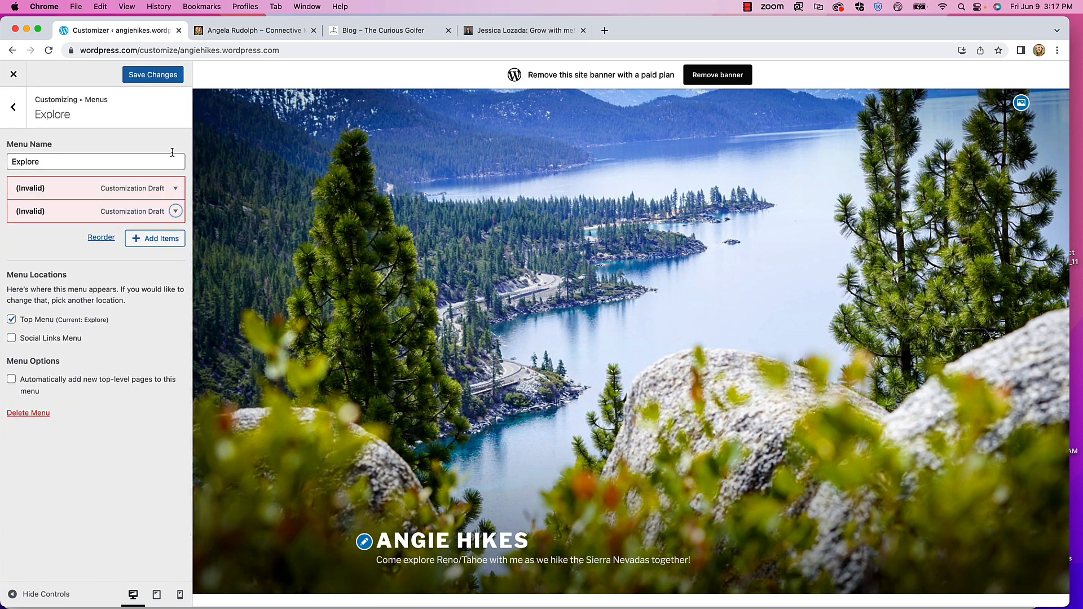
left_click(176, 212)
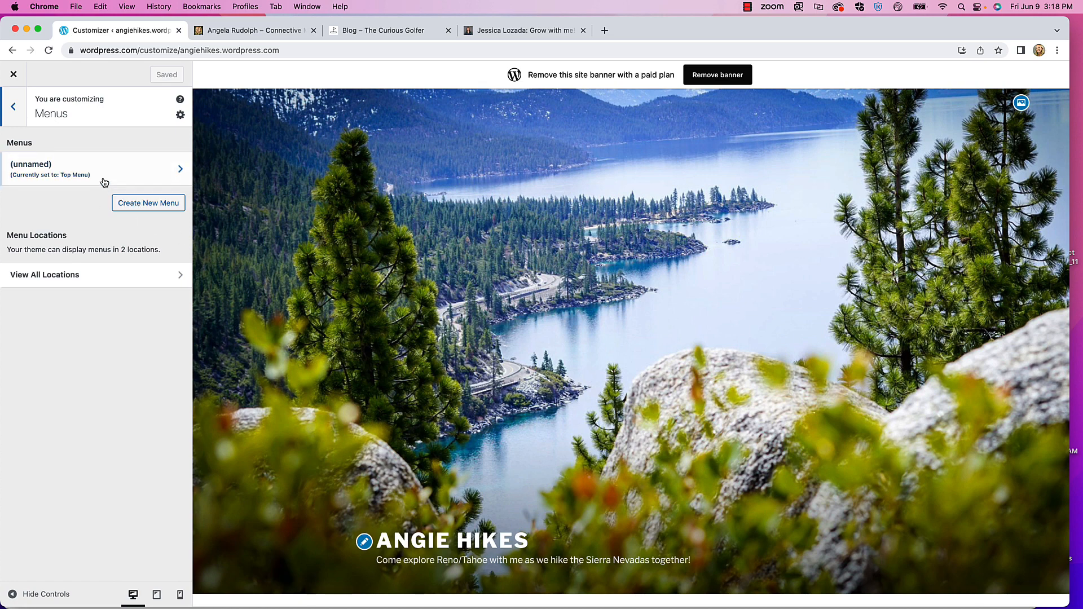
- Rename the unnamed menu to 'Explore'
left_click(80, 172)
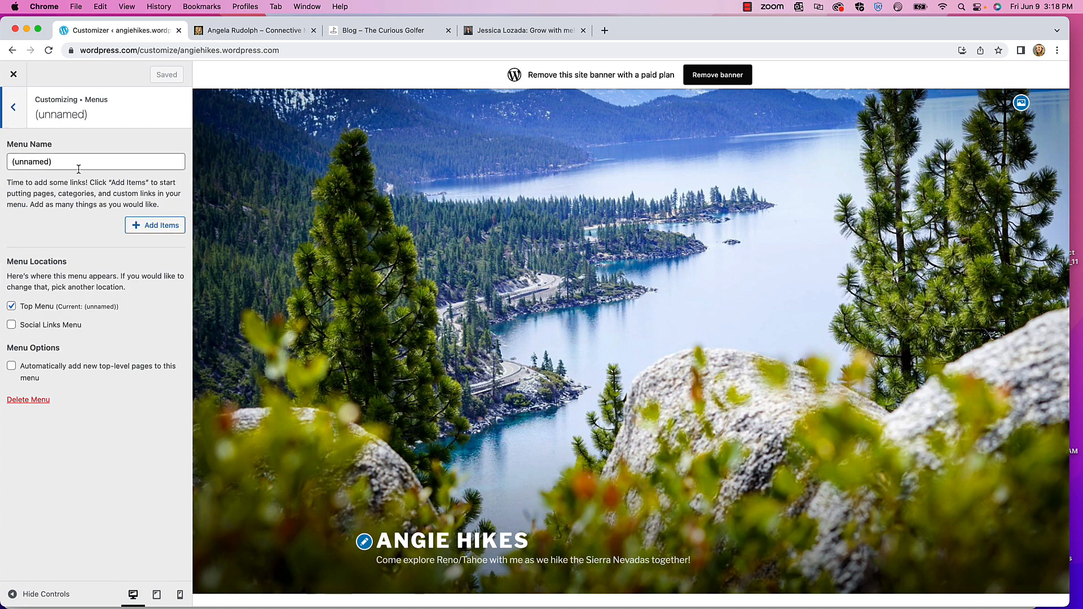
triple_click(71, 164)
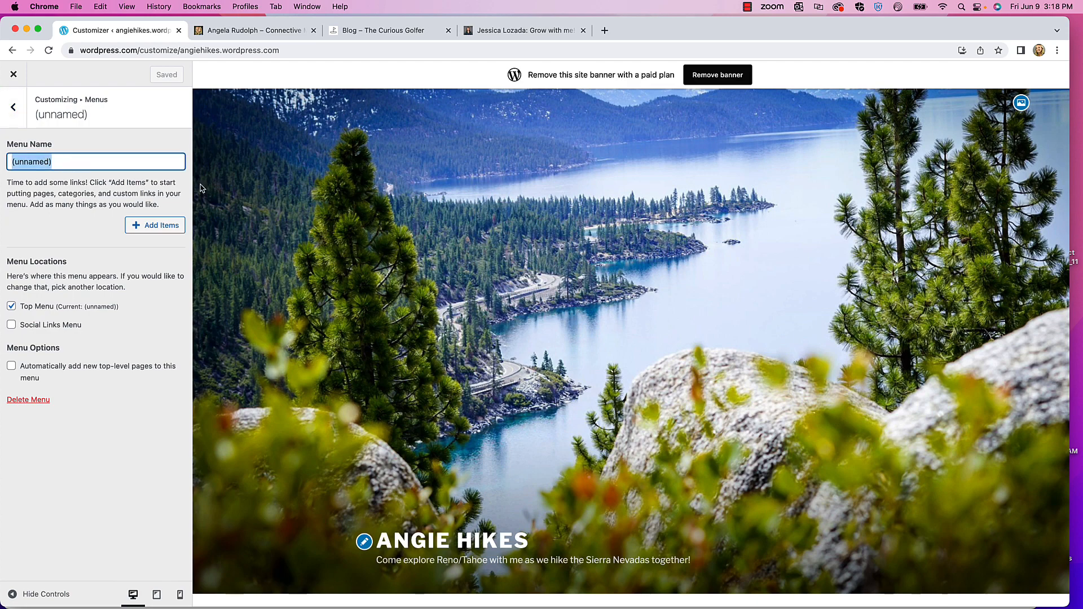
type("Explore")
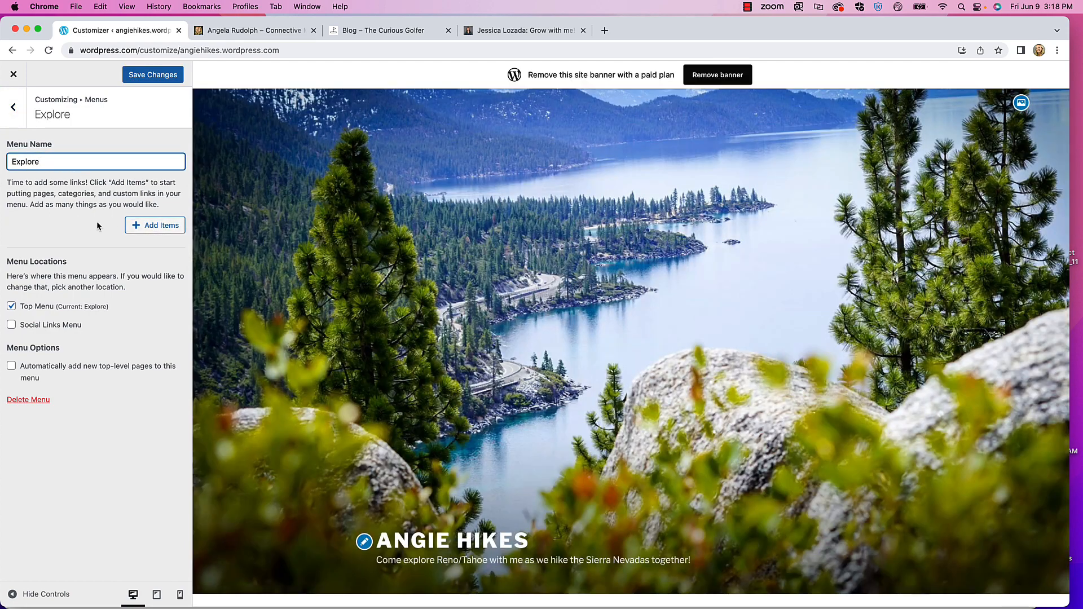
- Create About and Blogs pages and add them to the Explore menu
left_click(151, 226)
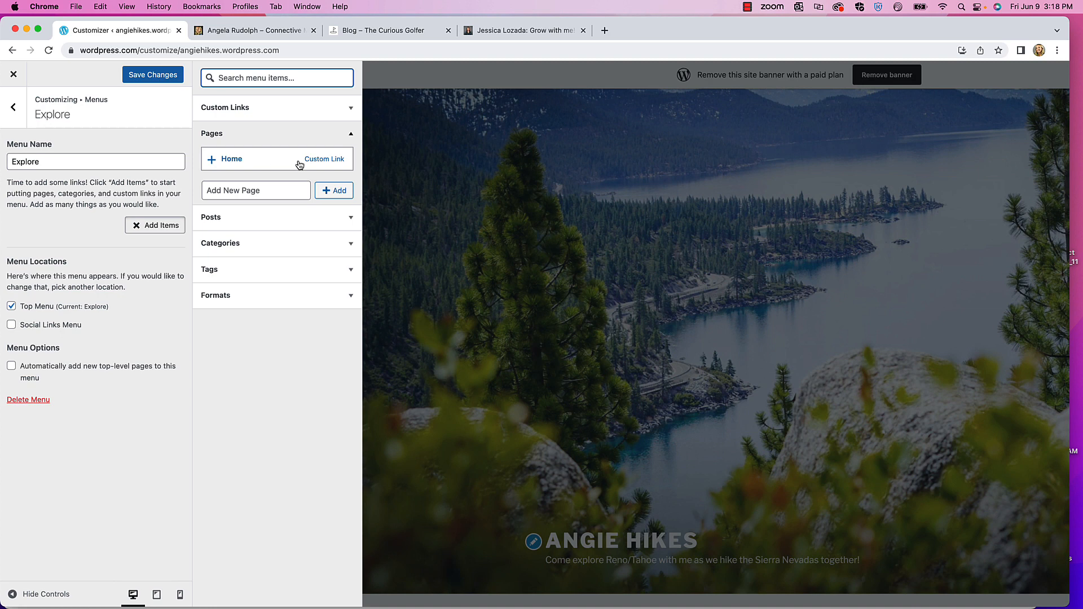
left_click(262, 192)
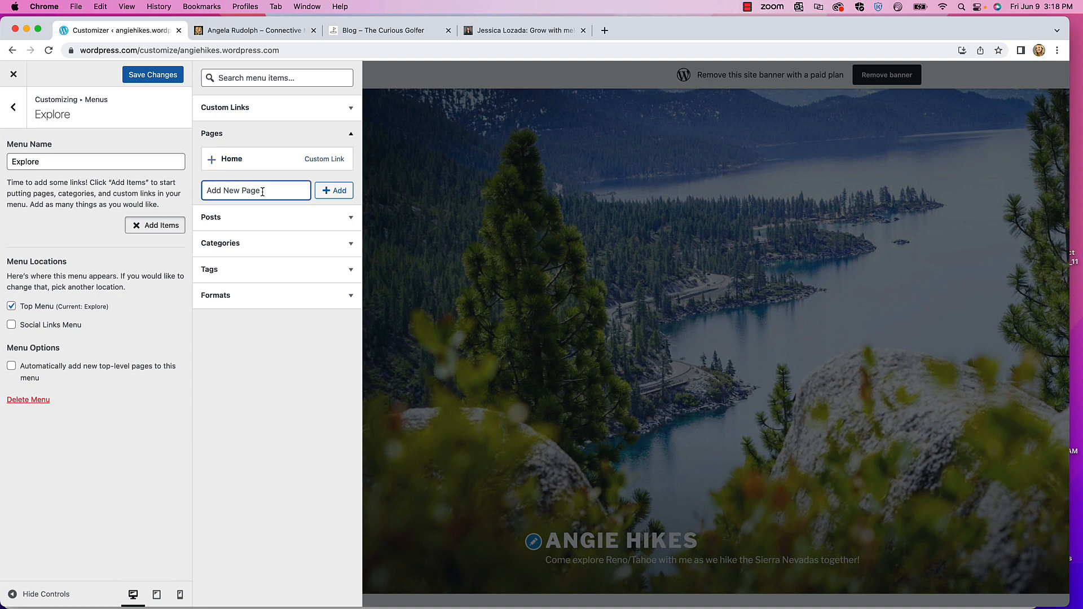
type("About")
left_click(339, 191)
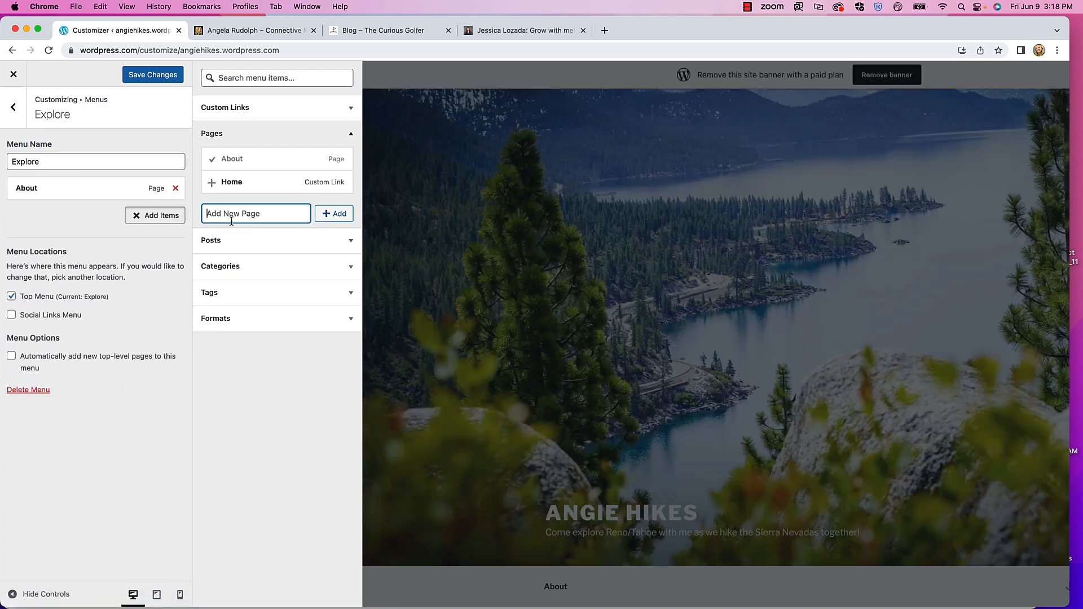
type("Blogs")
left_click(330, 217)
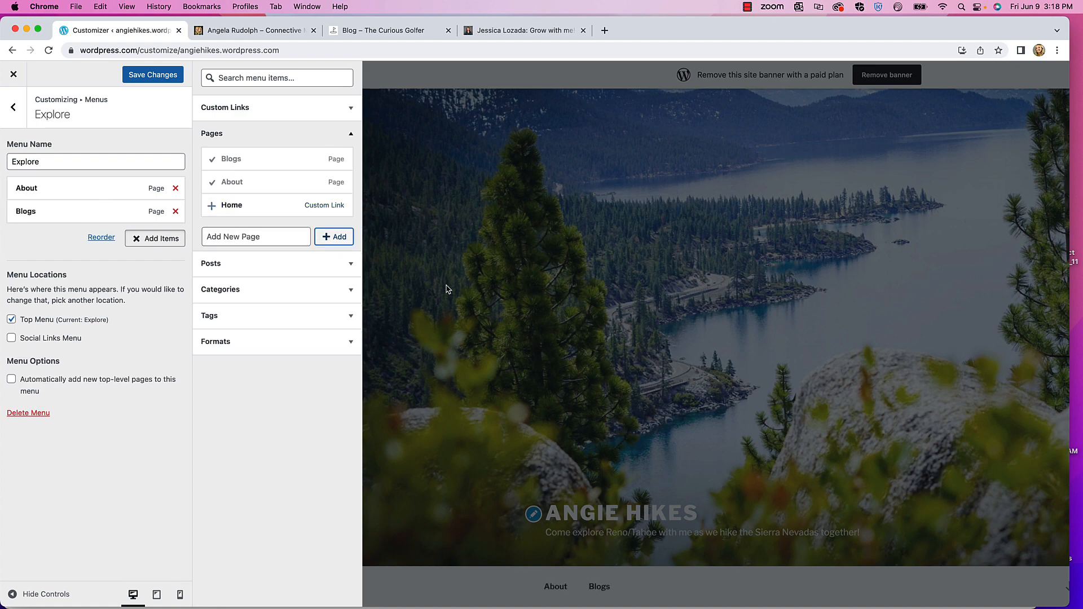
left_click(584, 306)
scroll(338, 410, "down", 3)
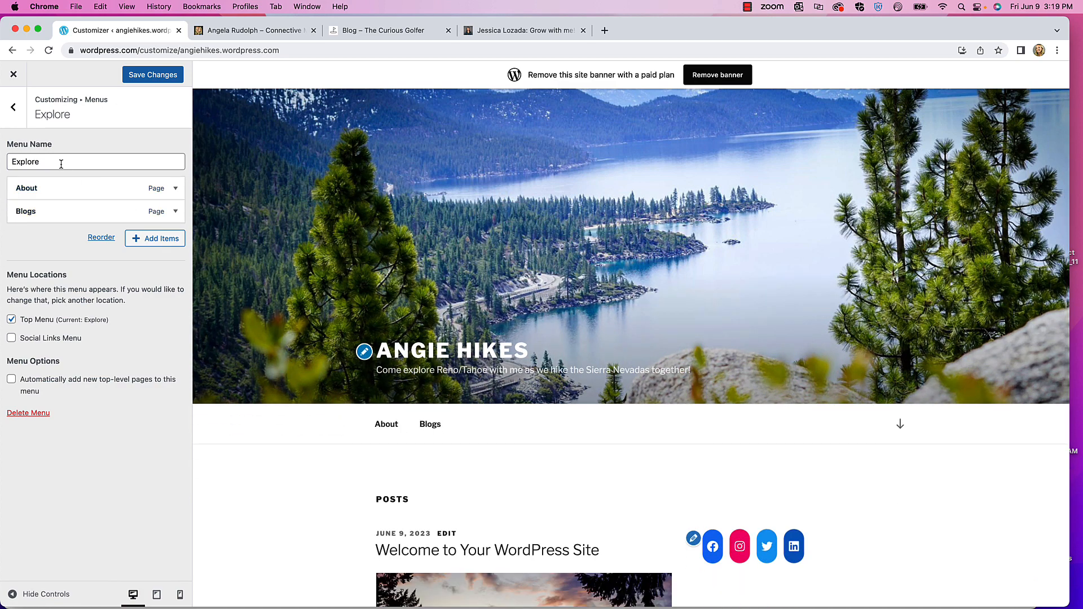
scroll(468, 404, "up", 3)
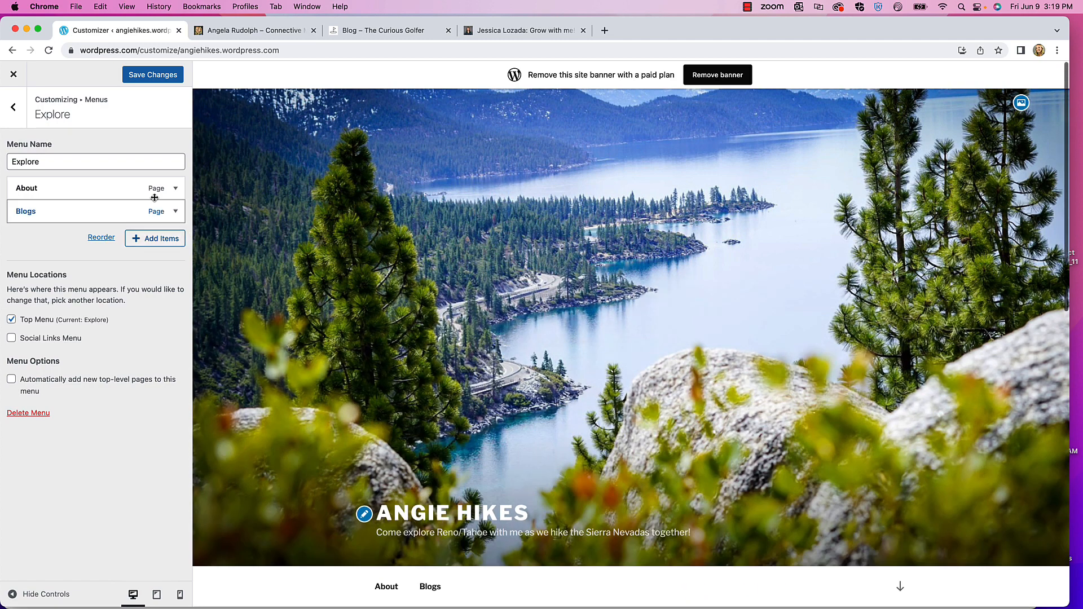
- Create a Contact page and add it to the Explore menu
left_click(154, 241)
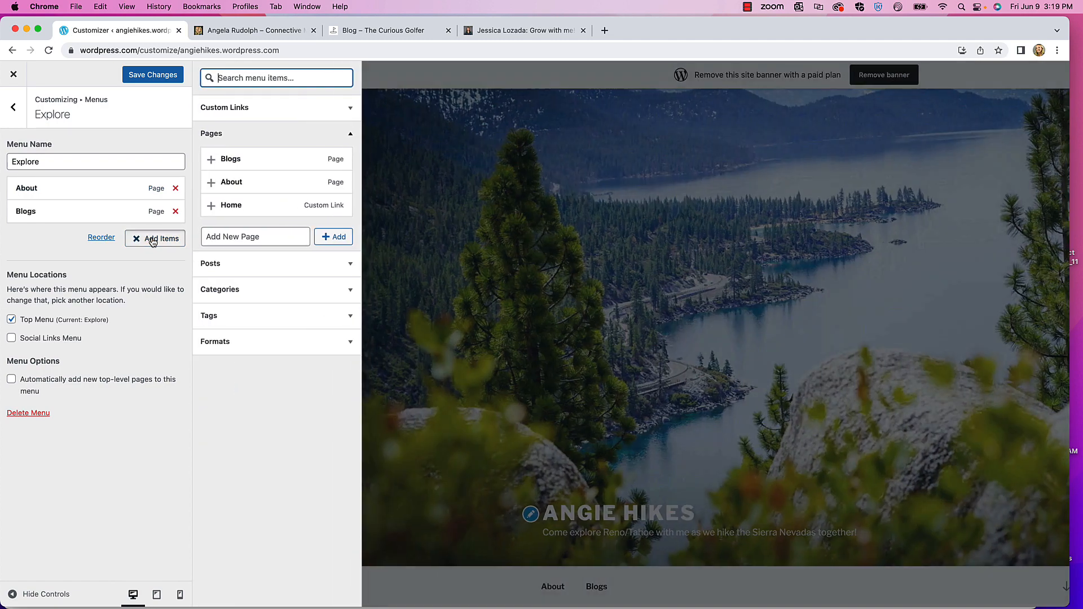
left_click(229, 237)
type("Co")
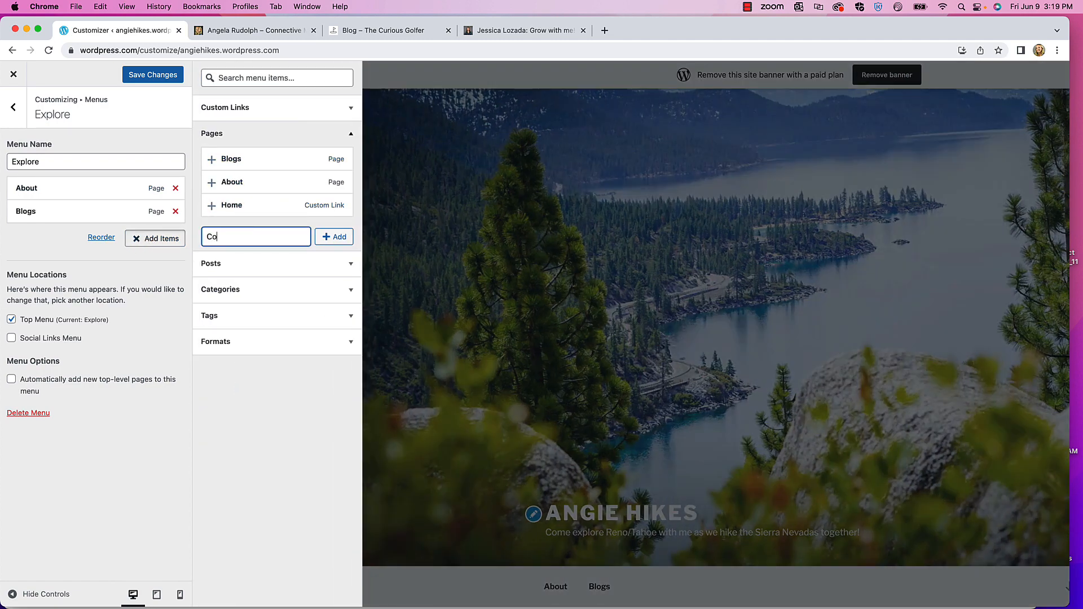
type("ntact")
left_click(334, 237)
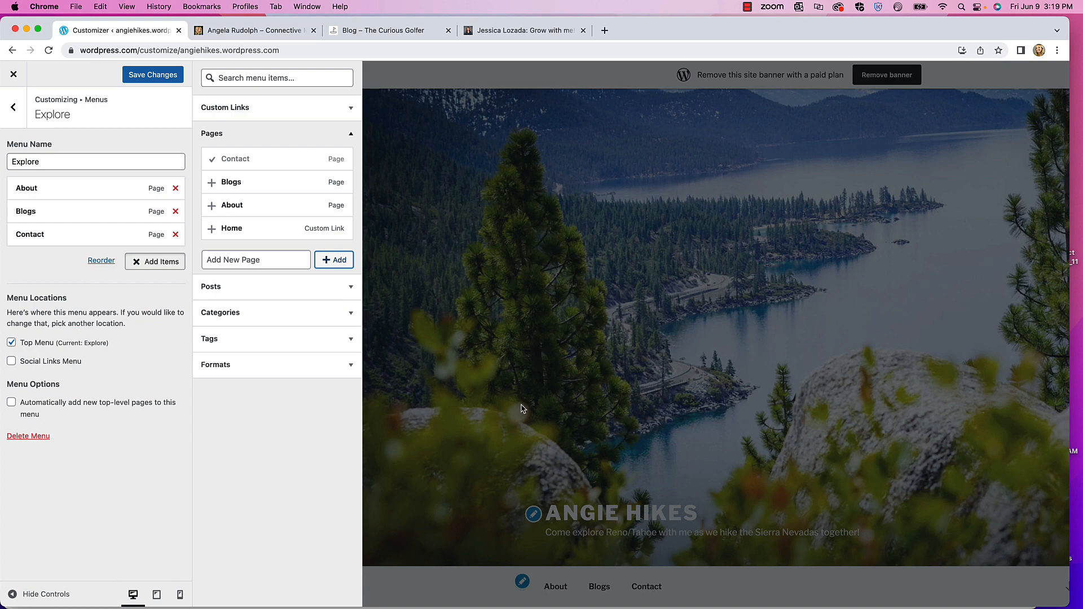
left_click(551, 235)
scroll(404, 435, "down", 3)
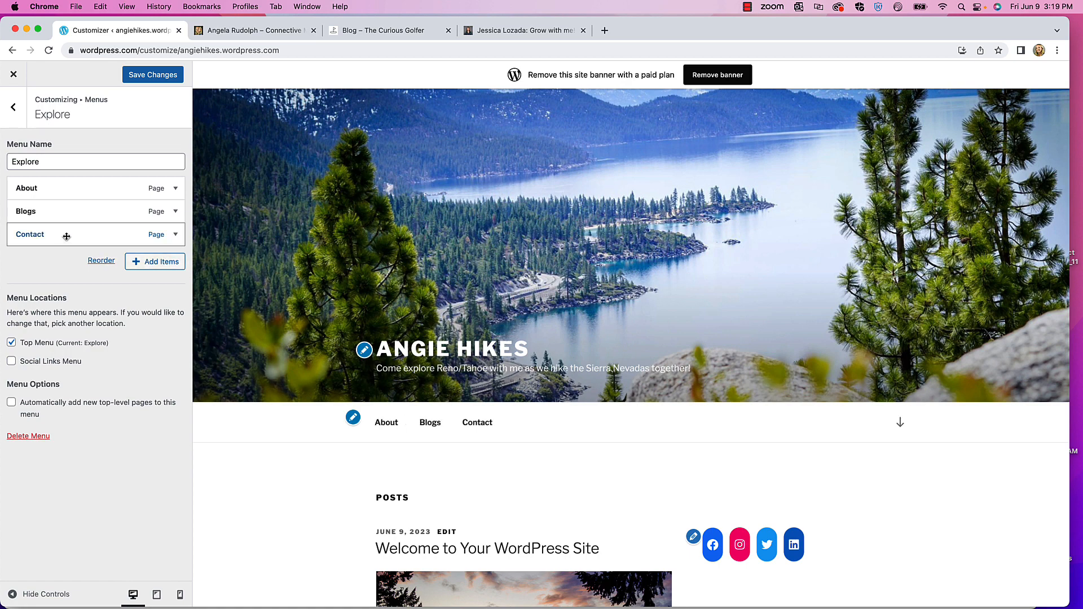
- Move About below Contact so Explore reads Blogs, Contact, About, then save it
left_click_drag(47, 186, 33, 236)
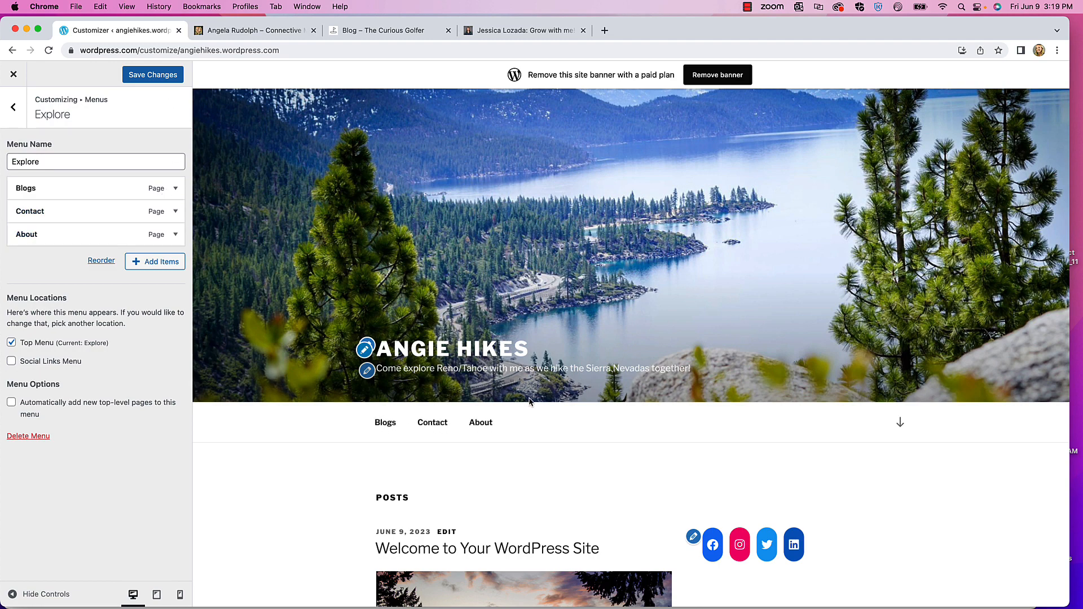
scroll(440, 384, "down", 6)
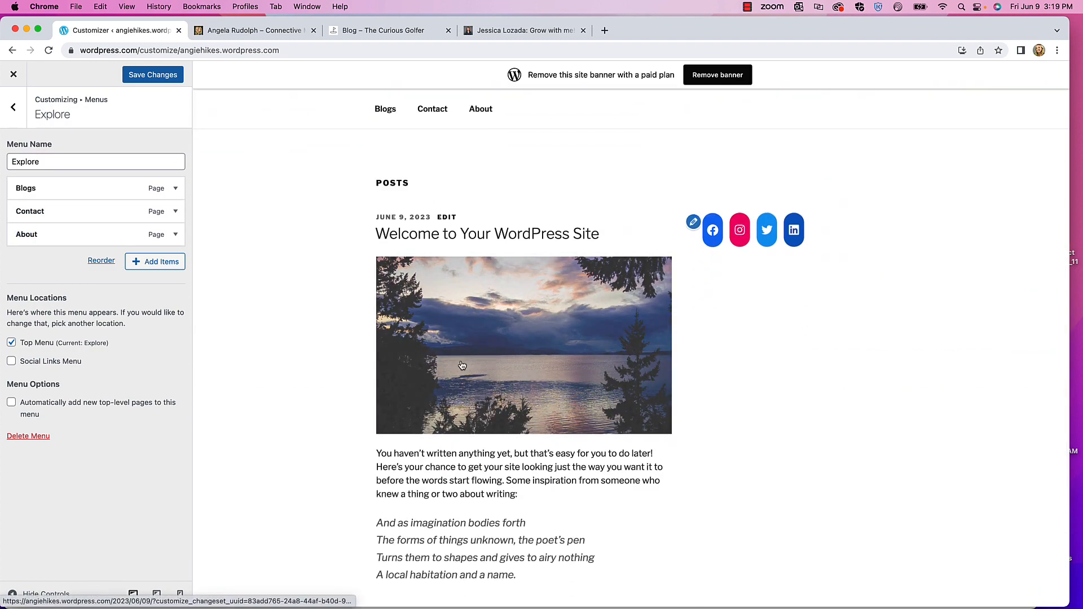
scroll(481, 399, "down", 3)
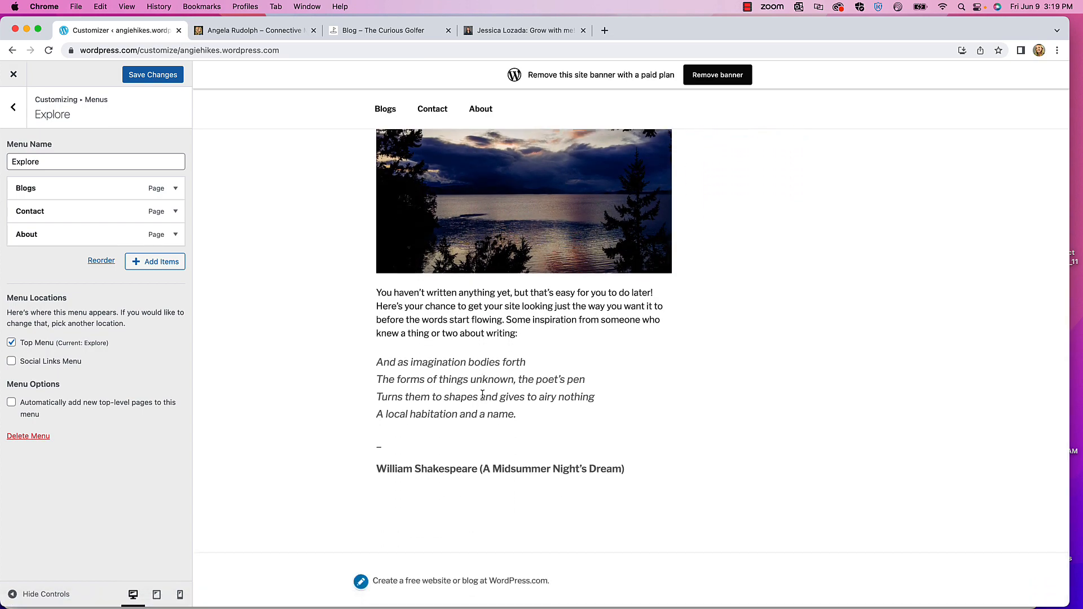
scroll(482, 398, "up", 9)
left_click(159, 72)
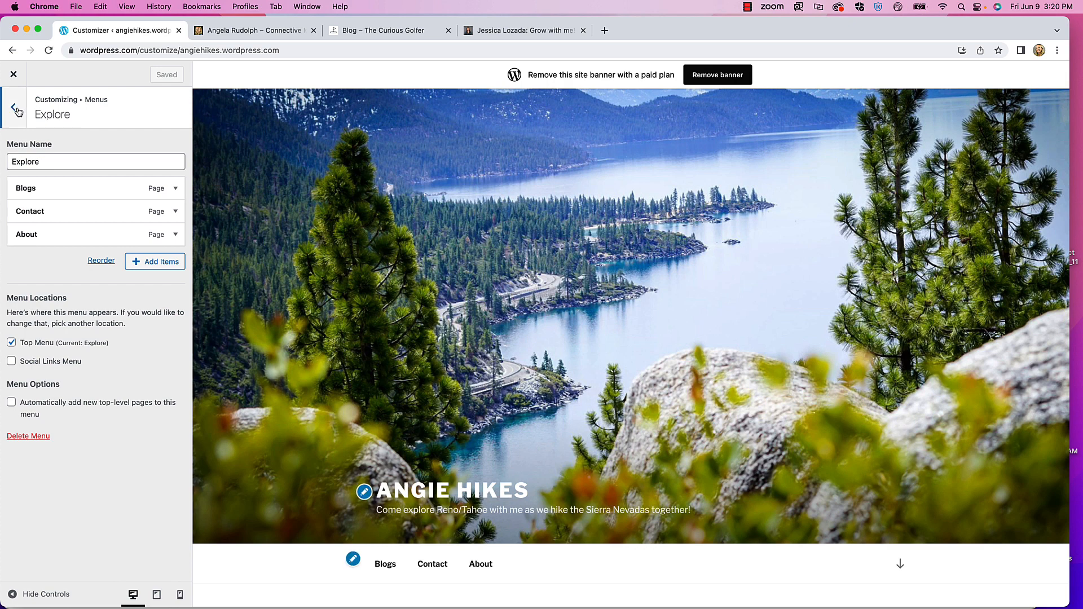
left_click(15, 108)
left_click(17, 111)
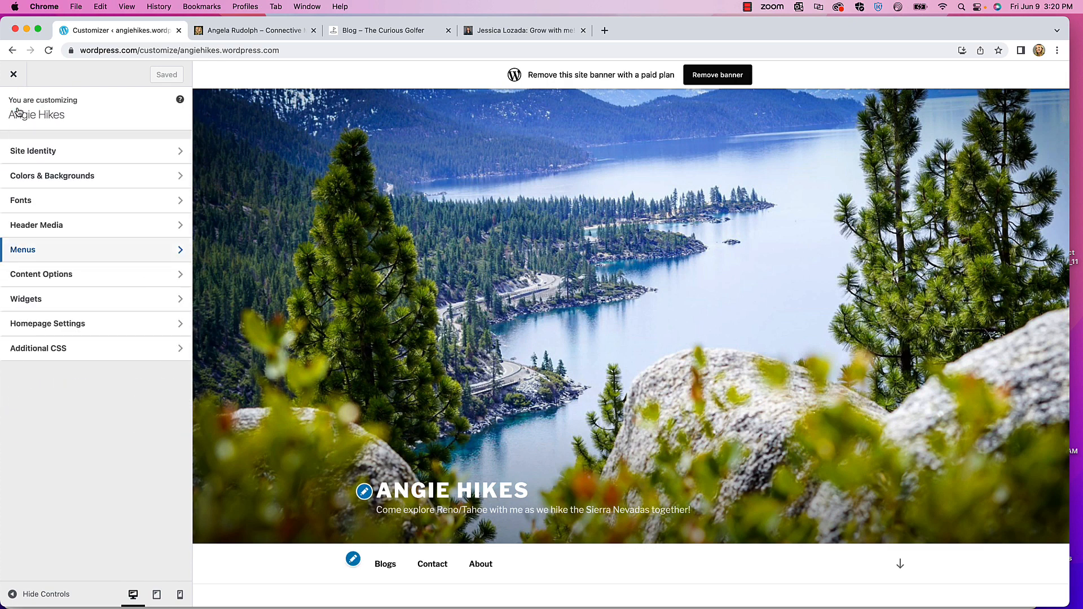
- Set Content Options' Blog Display to Post excerpt, save, and return to the section list
left_click(65, 275)
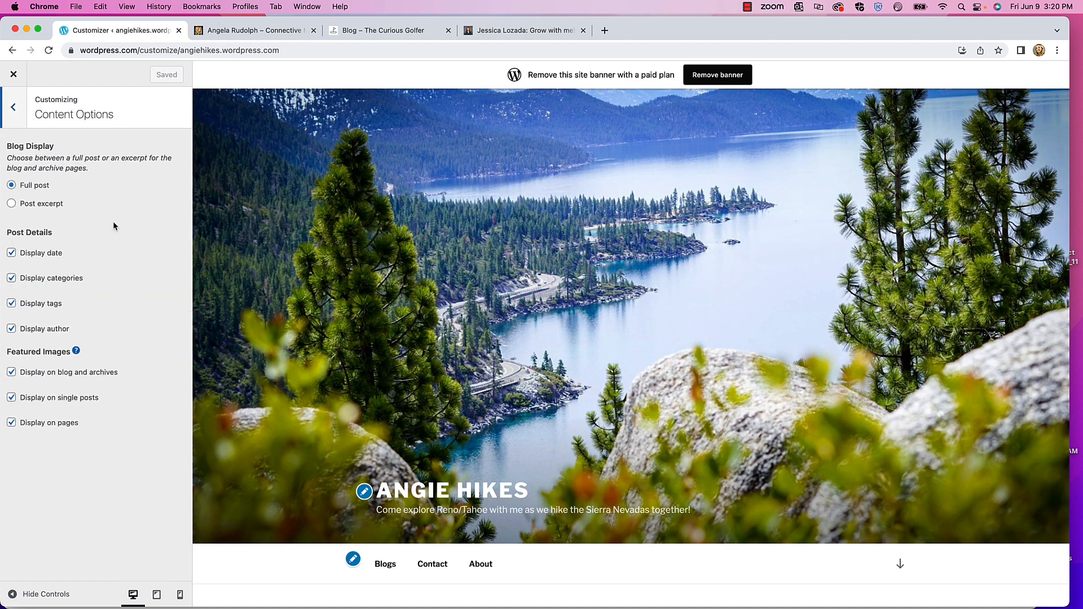
scroll(587, 301, "down", 4)
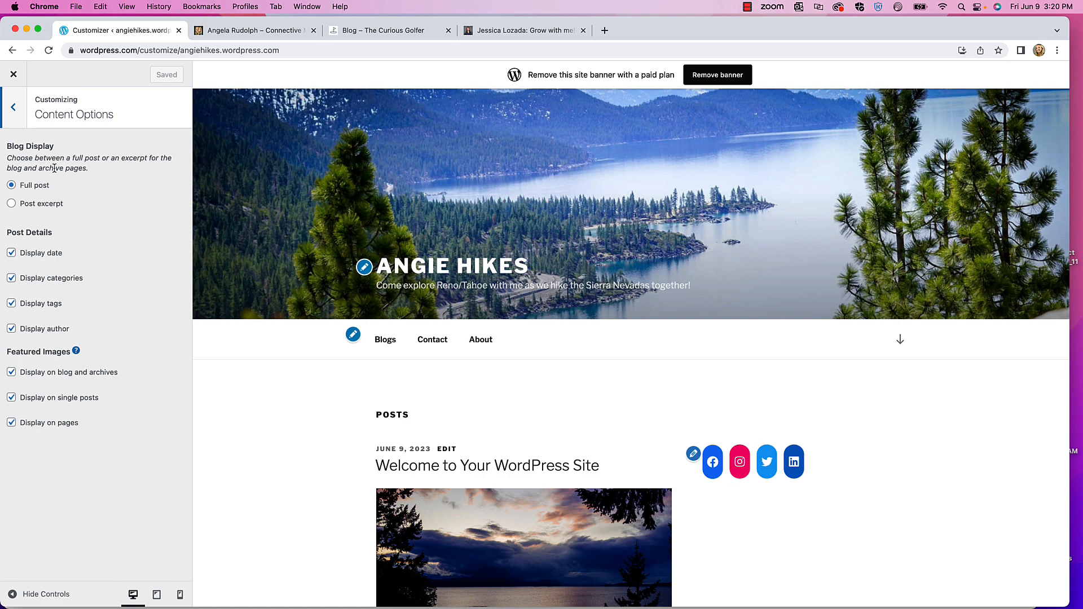
scroll(457, 358, "down", 10)
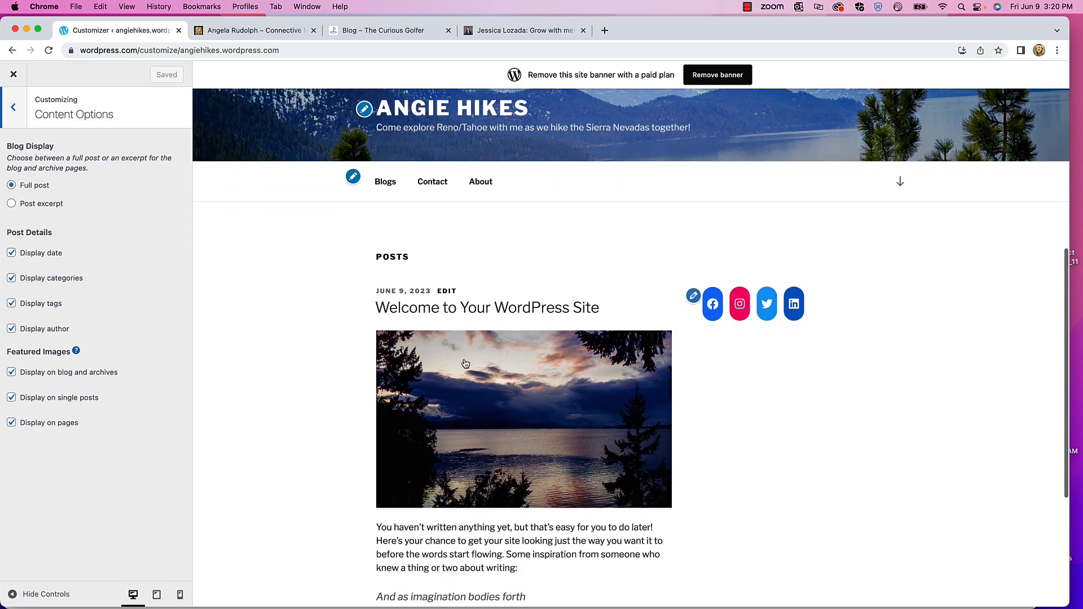
scroll(451, 389, "up", 10)
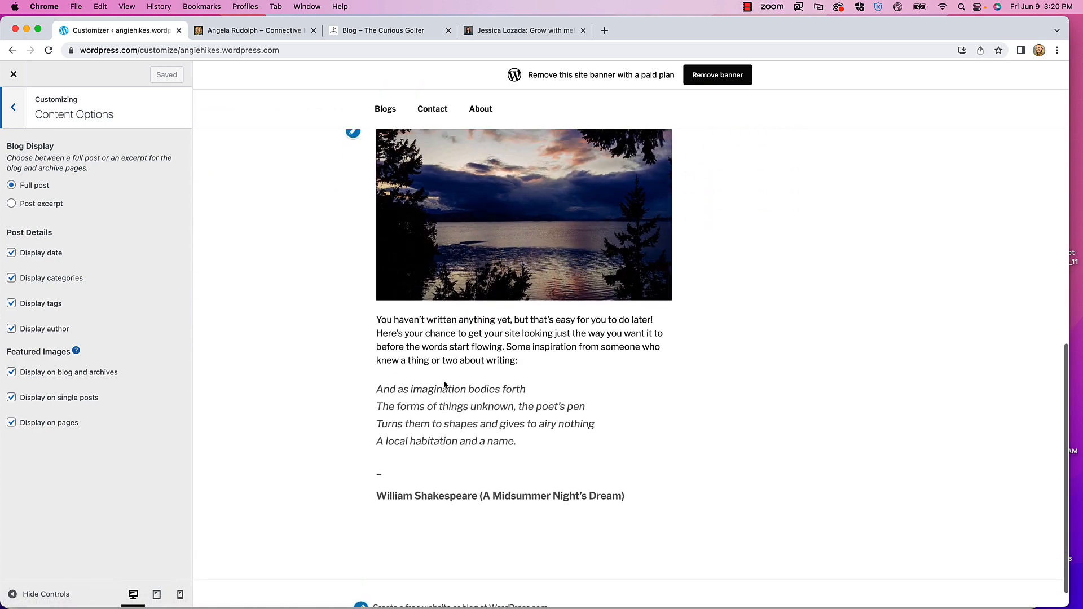
left_click(30, 206)
scroll(437, 423, "down", 5)
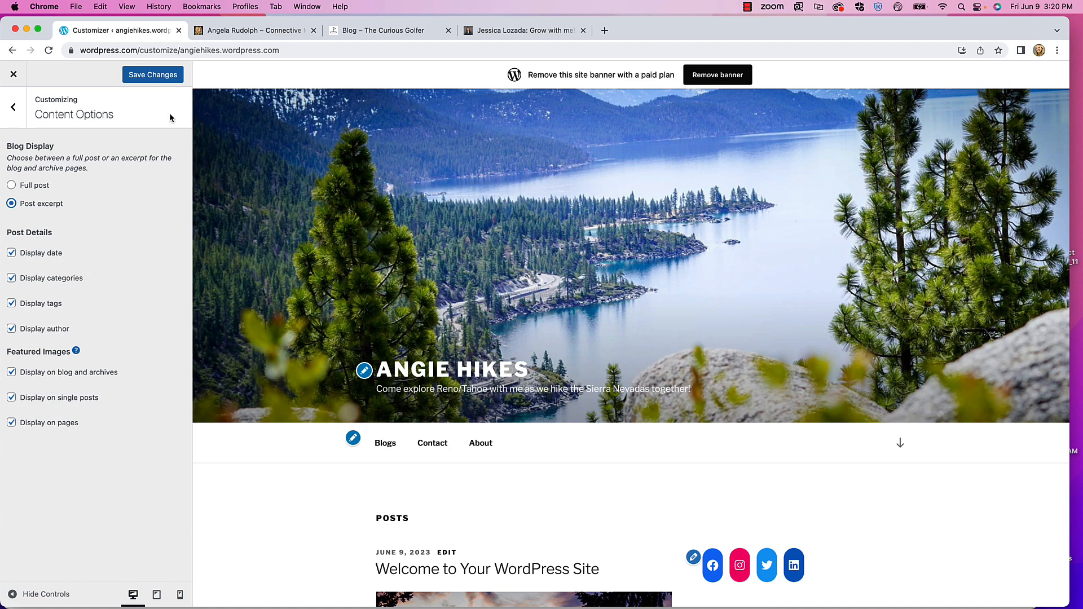
left_click(152, 79)
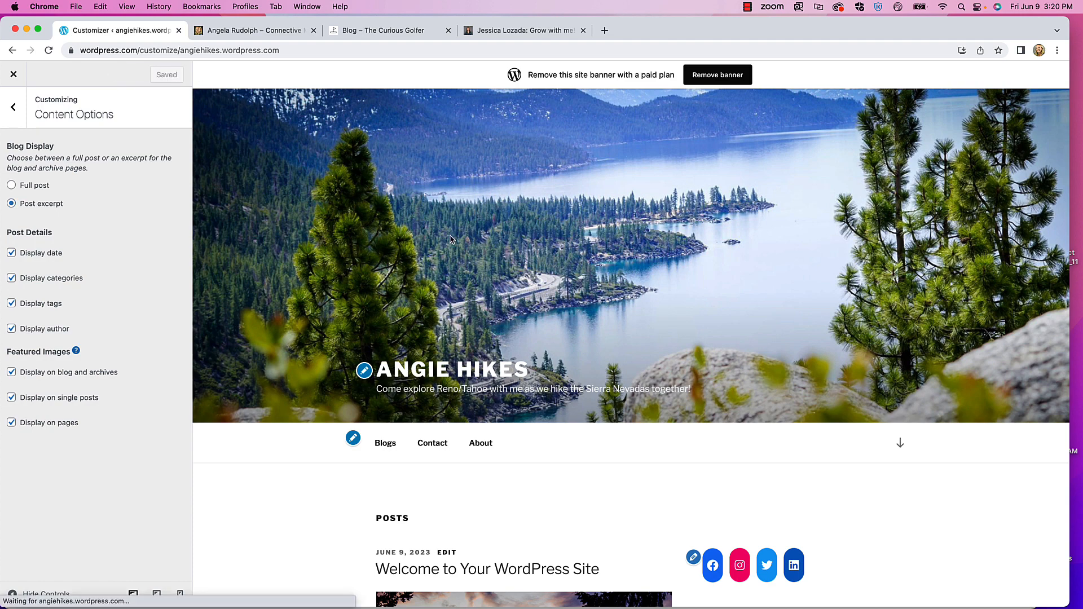
left_click(17, 111)
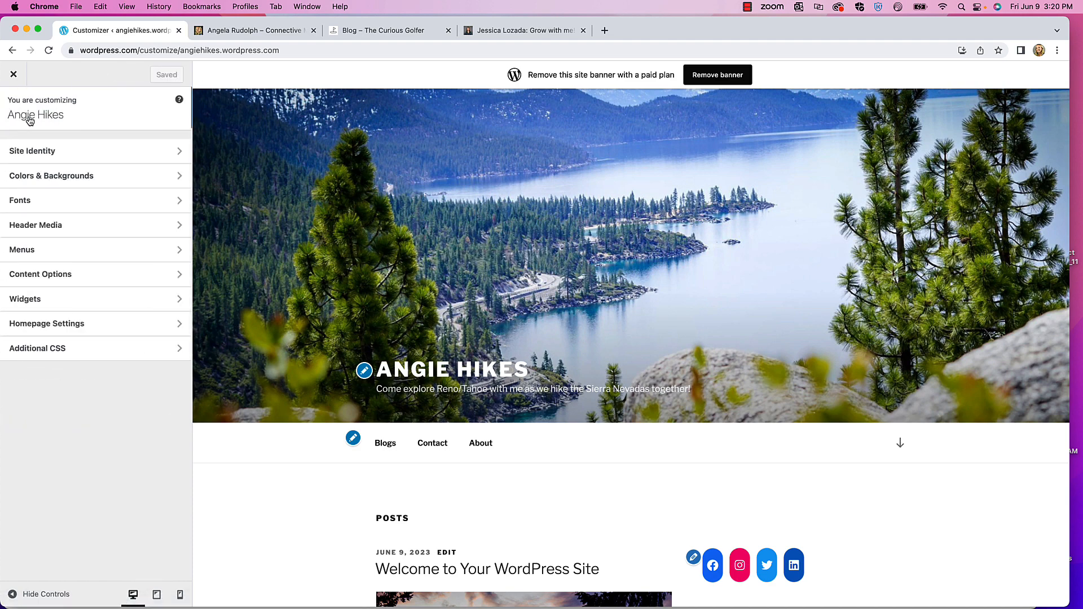
- Open the Footer 1 widget area under Widgets and dismiss the block Widgets welcome panel
left_click(61, 300)
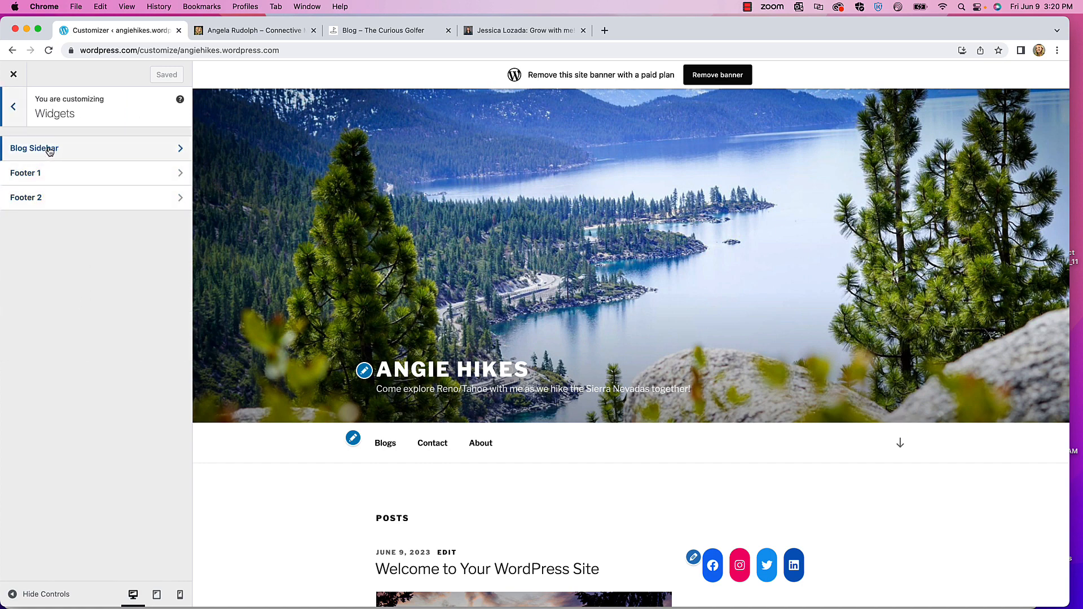
scroll(429, 263, "down", 2)
scroll(429, 262, "down", 10)
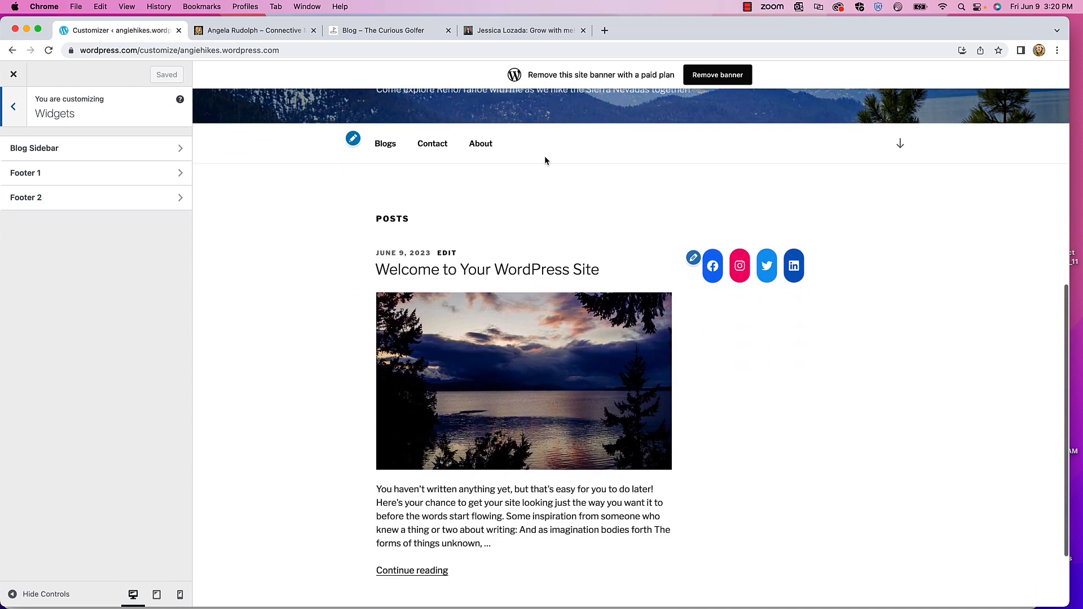
scroll(418, 246, "up", 11)
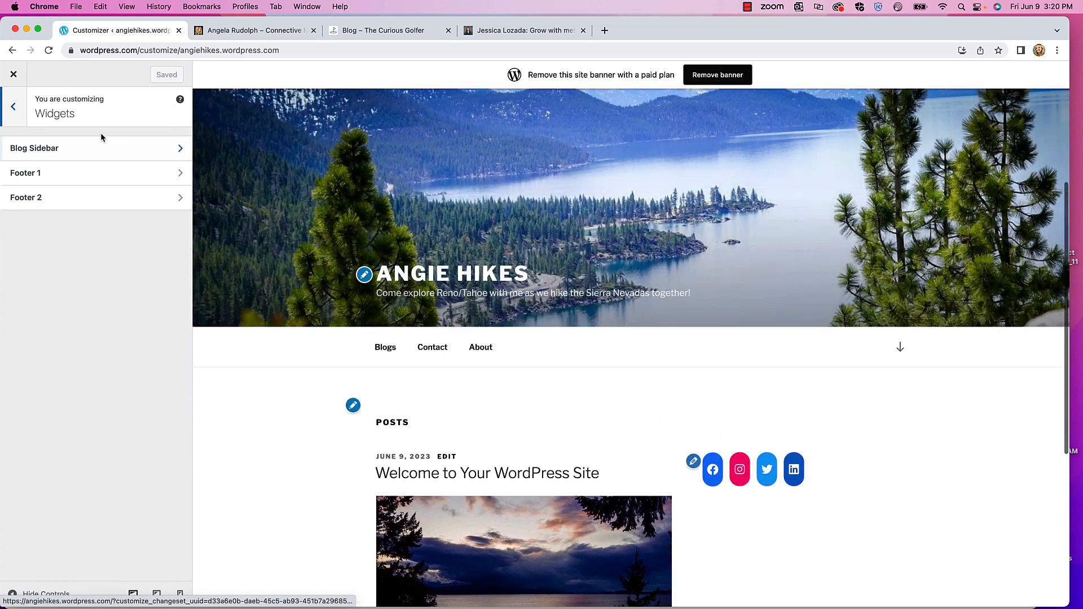
scroll(666, 334, "down", 5)
scroll(666, 334, "down", 2)
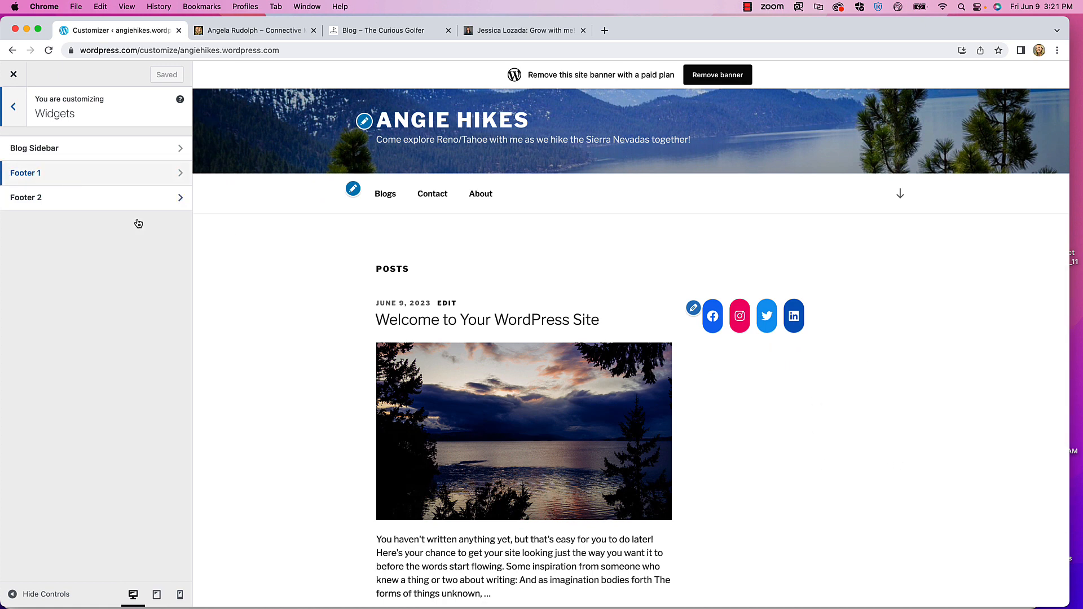
scroll(451, 350, "down", 5)
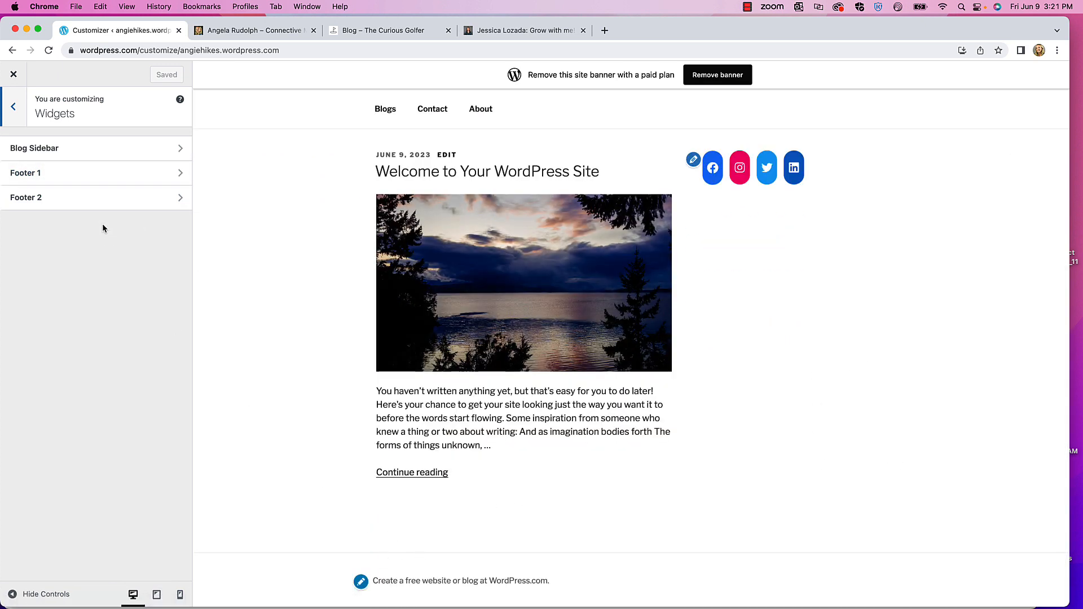
left_click(75, 175)
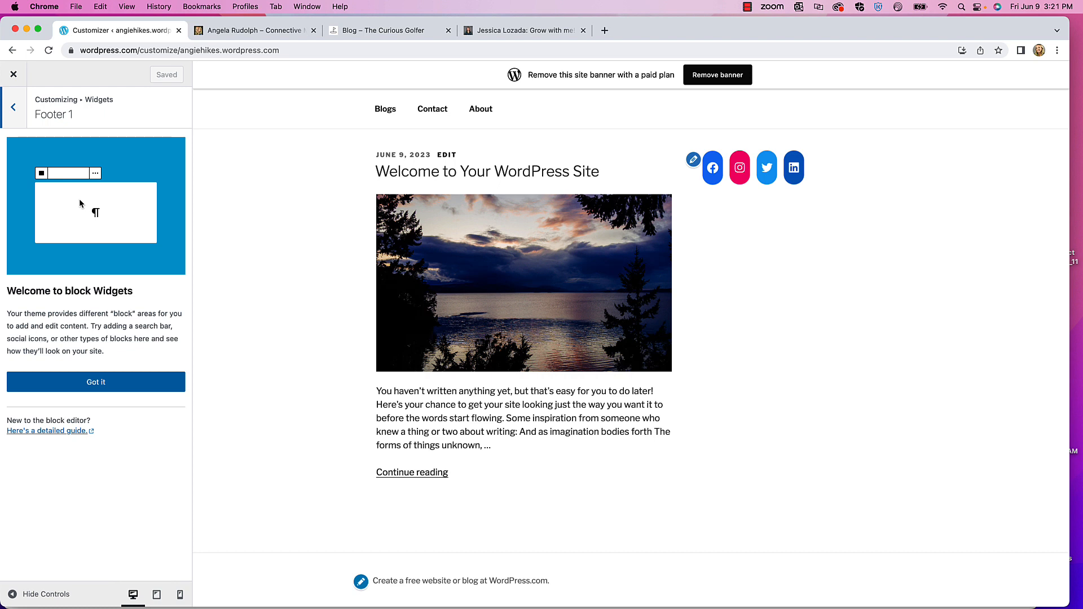
left_click(13, 116)
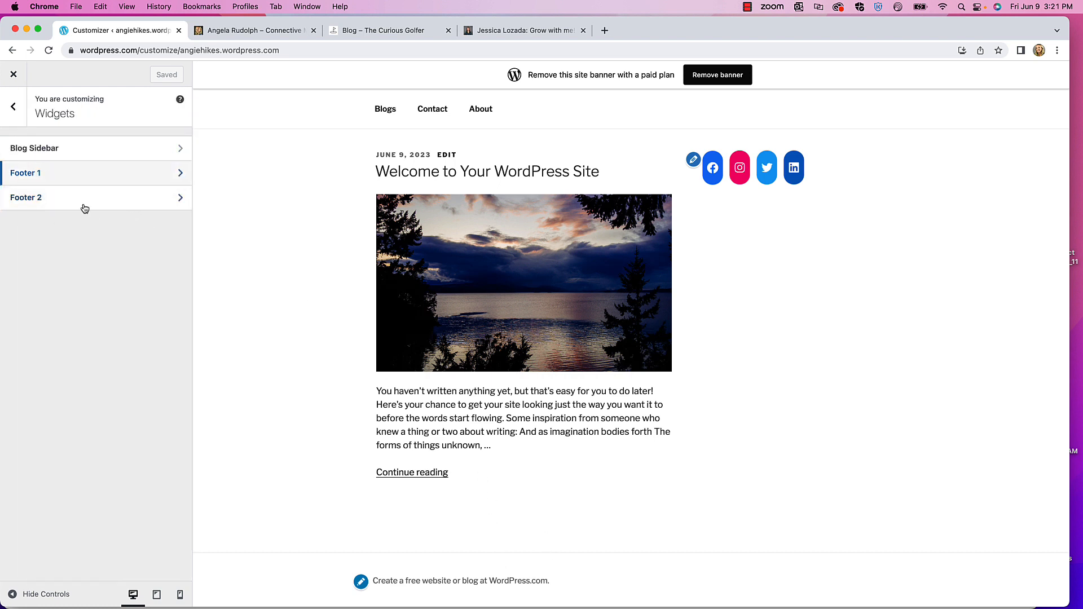
left_click(44, 173)
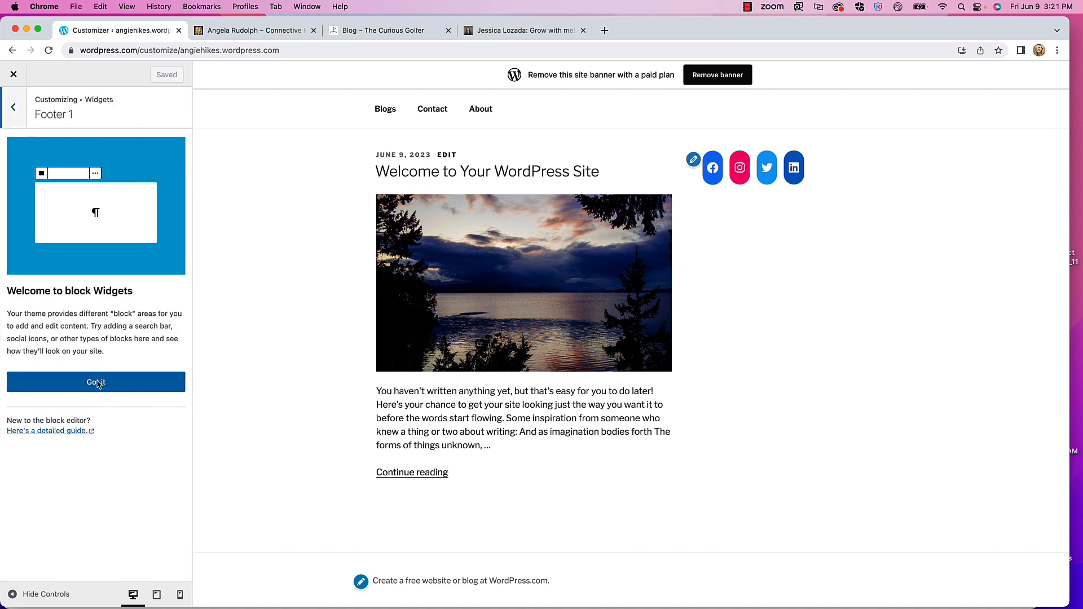
left_click(97, 383)
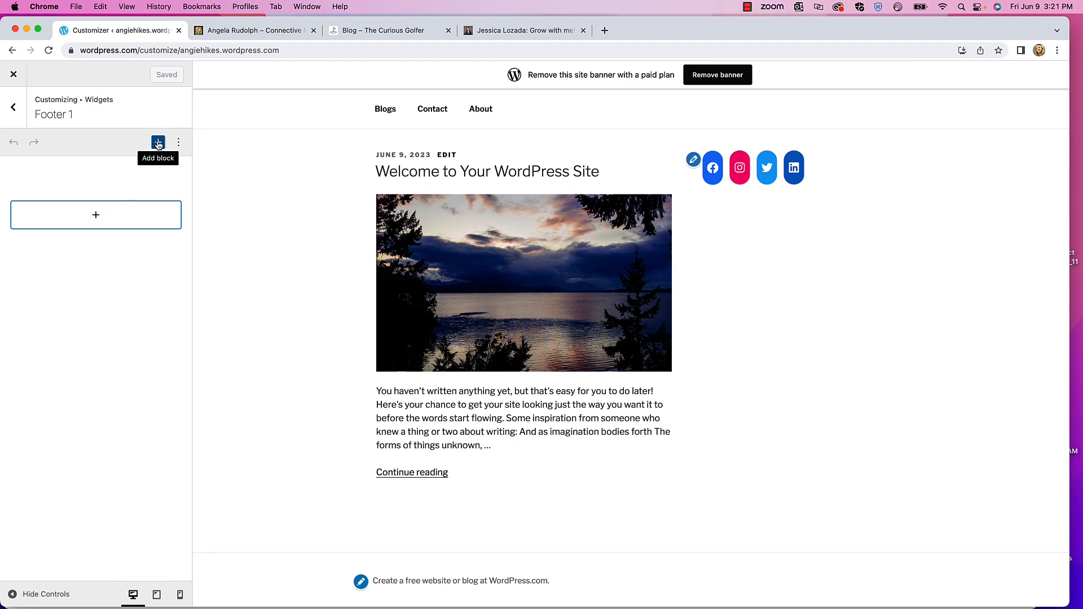
- Insert a Search block into Footer 1 with placeholder 'What's on your mind?'
left_click(93, 217)
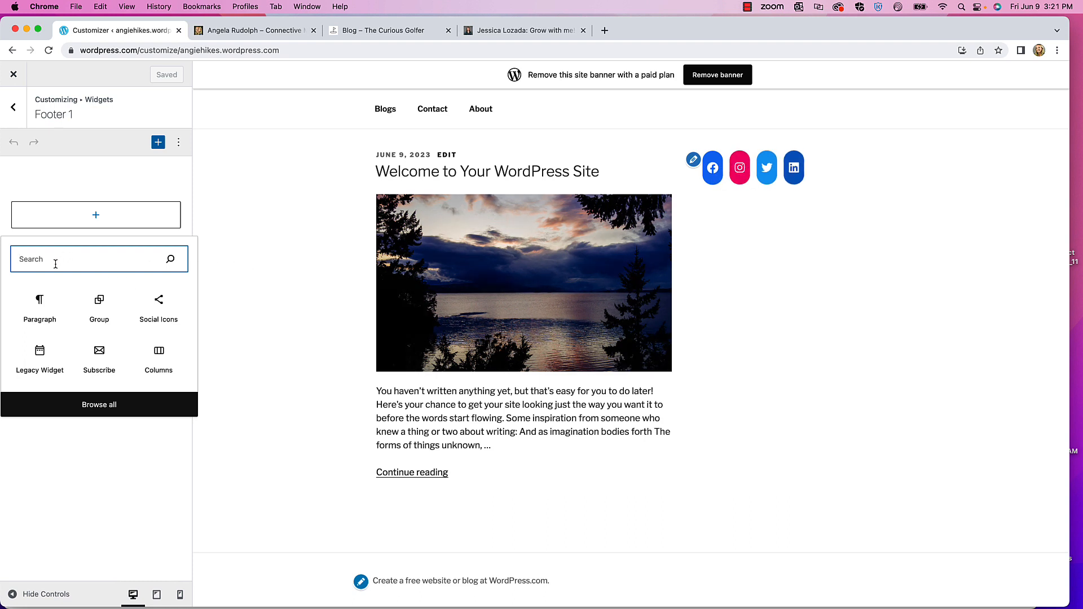
type("Sear")
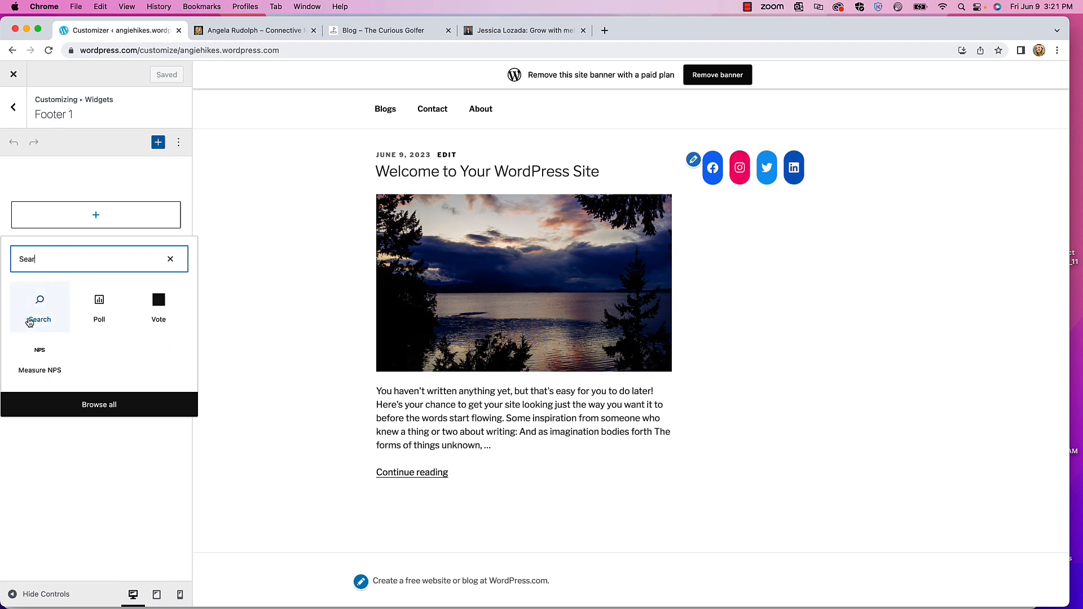
left_click(42, 307)
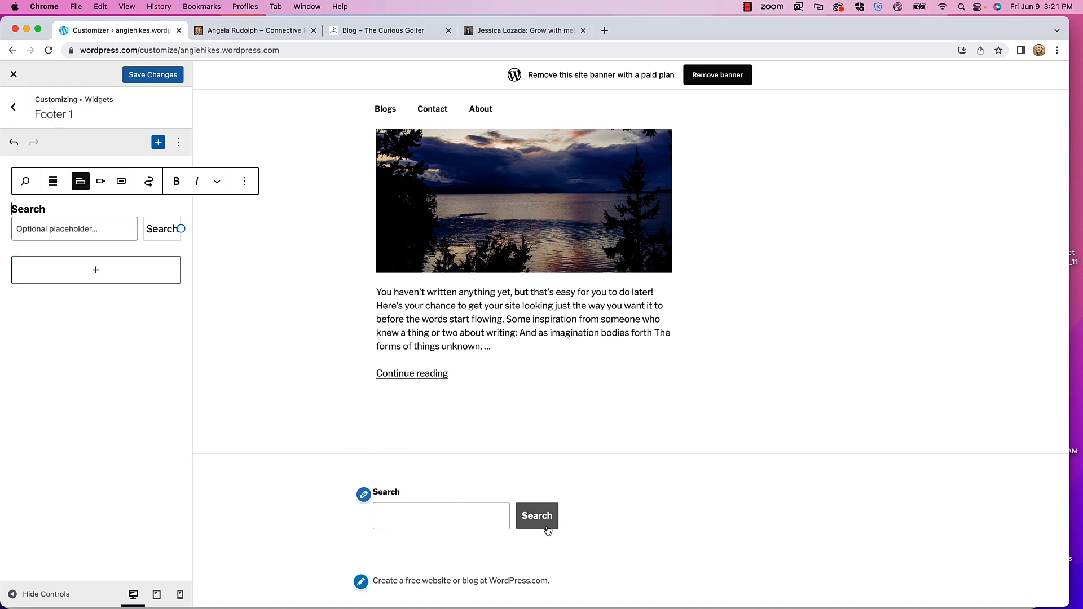
double_click(44, 209)
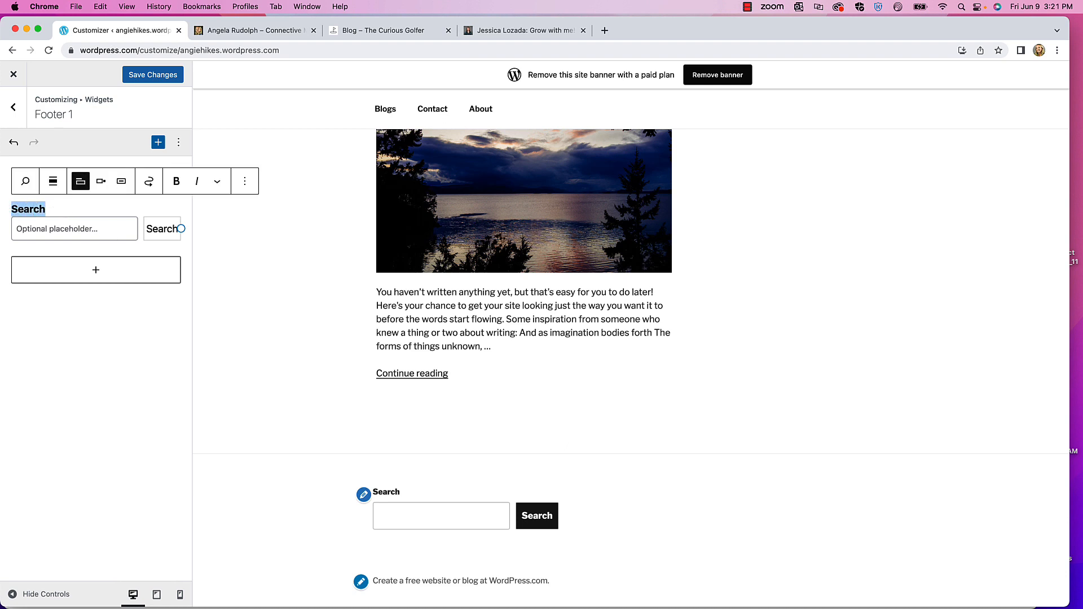
type("Explore the site")
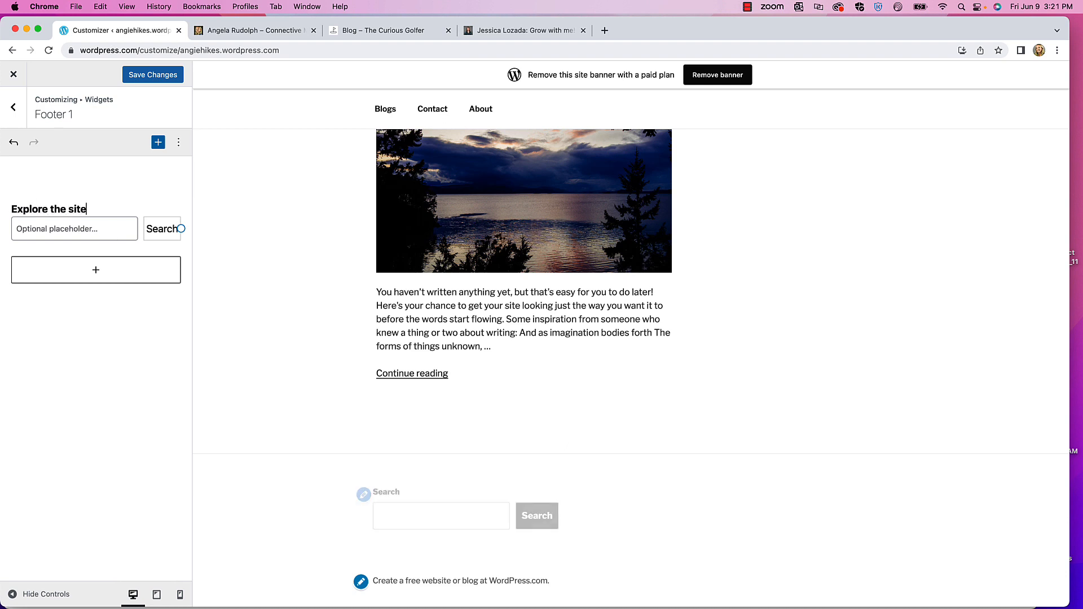
left_click(43, 231)
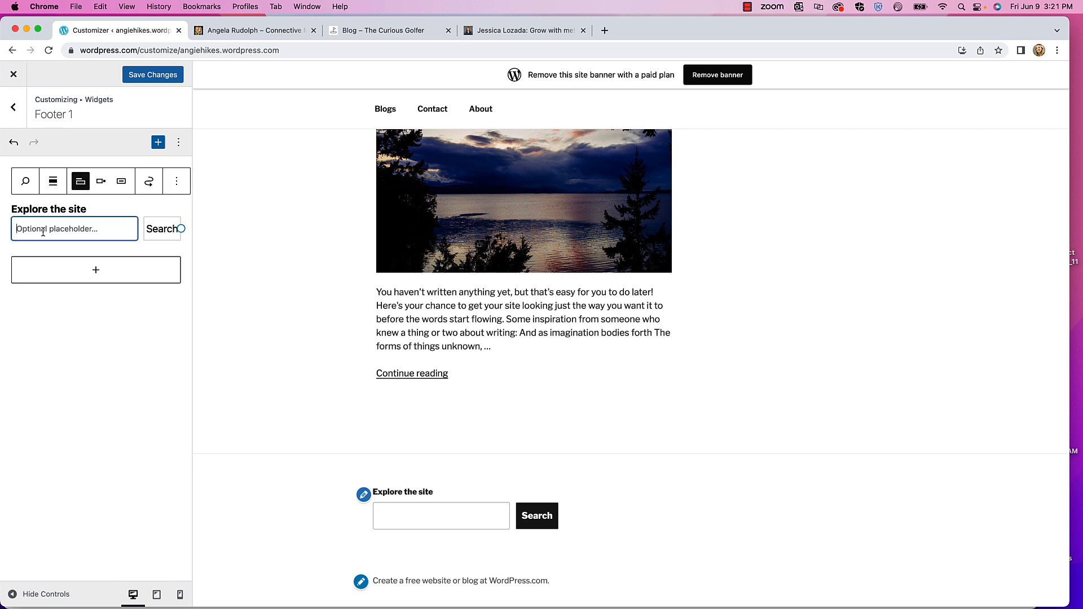
type("What's on your mind?")
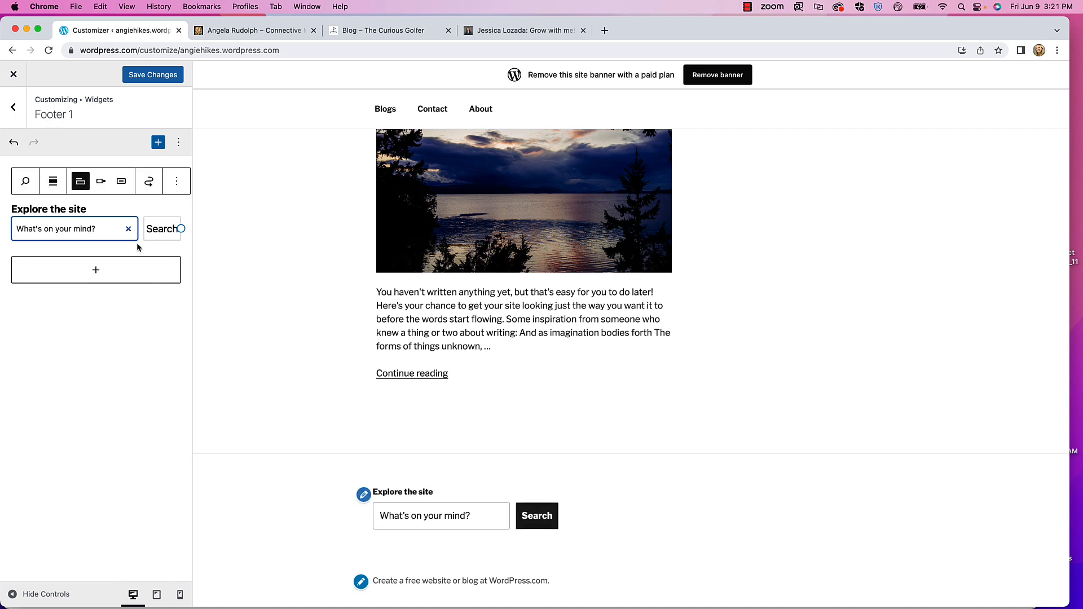
- Keep the Search label and button text as 'Search', then save Footer 1 and go back
double_click(156, 230)
type("Let's go!")
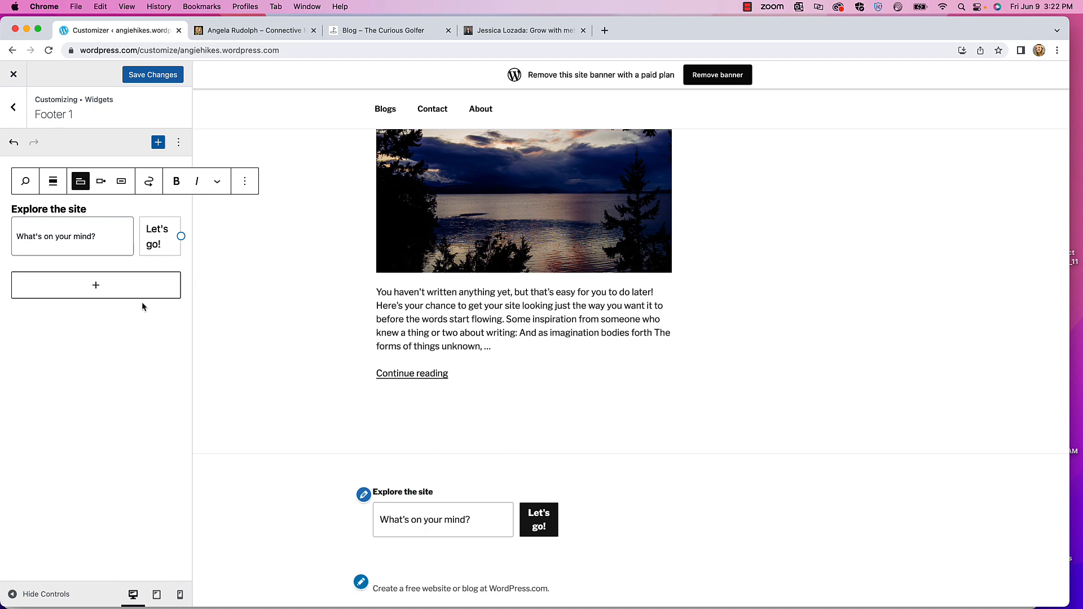
triple_click(81, 211)
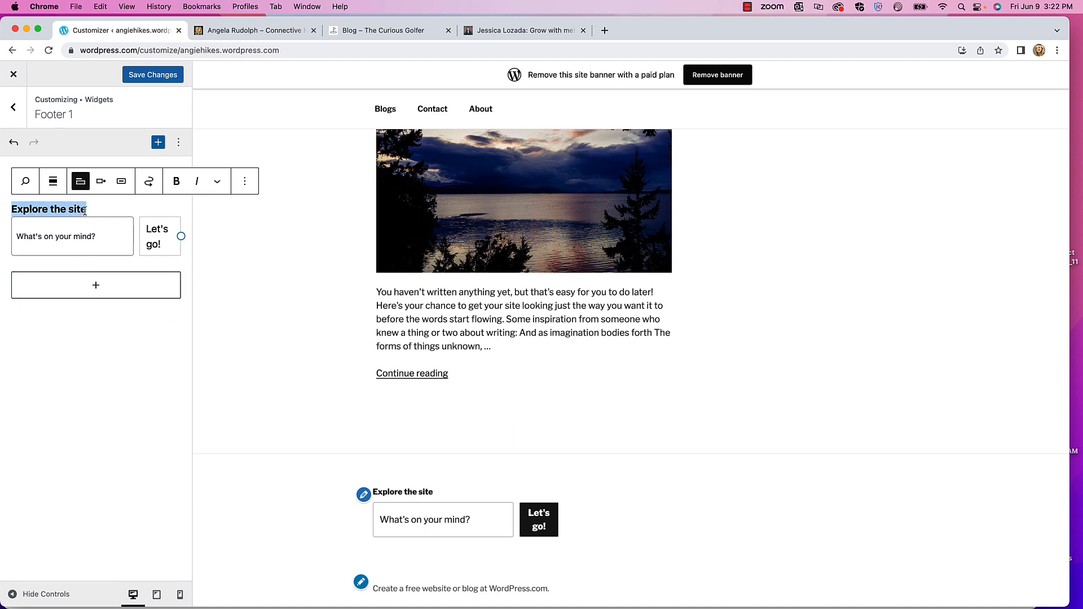
type("Search")
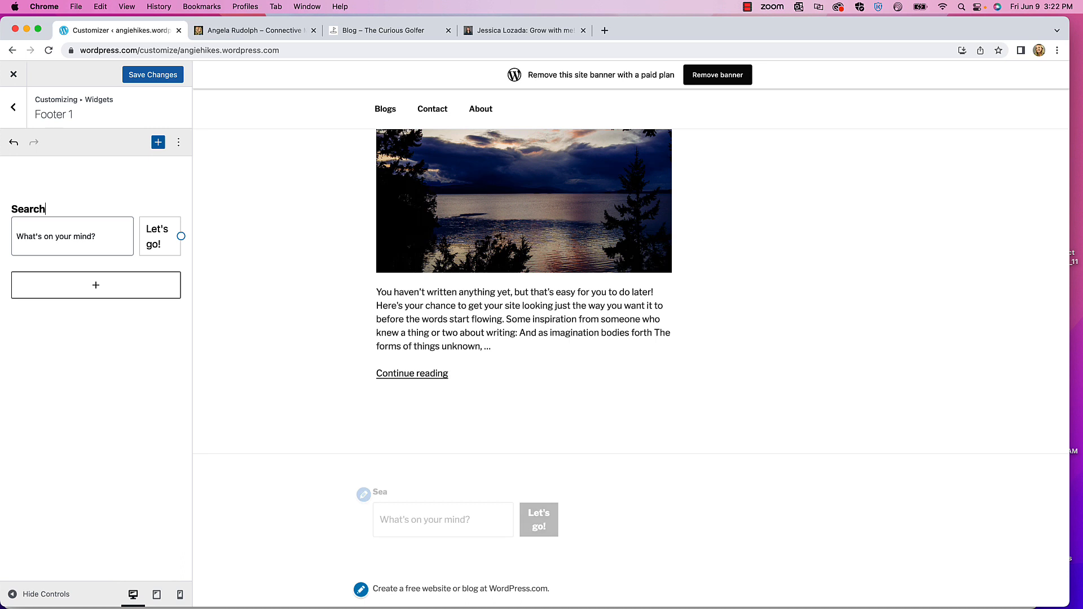
triple_click(152, 239)
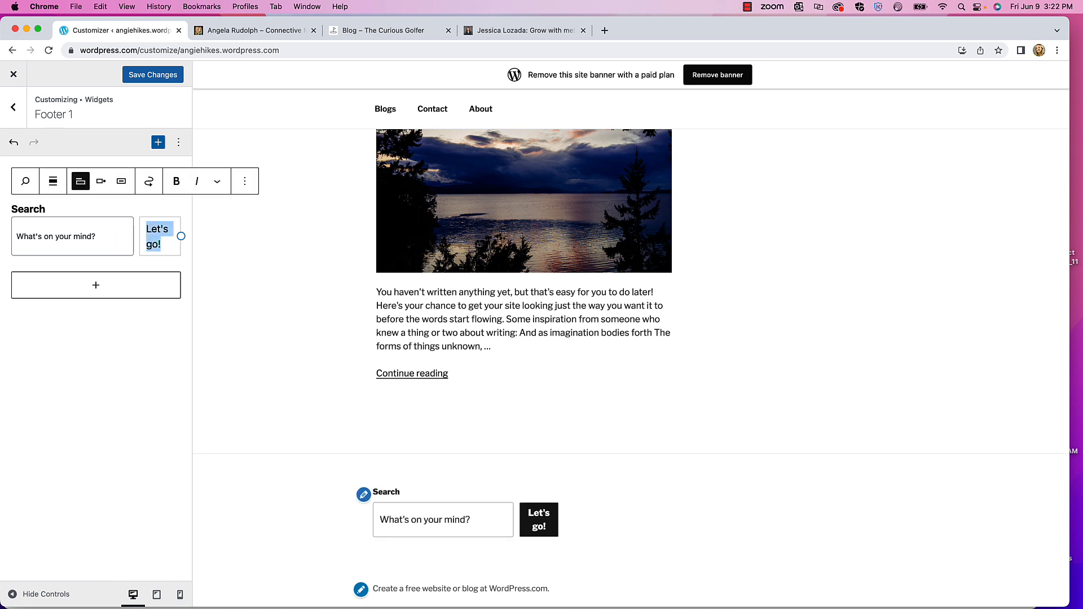
type("Search")
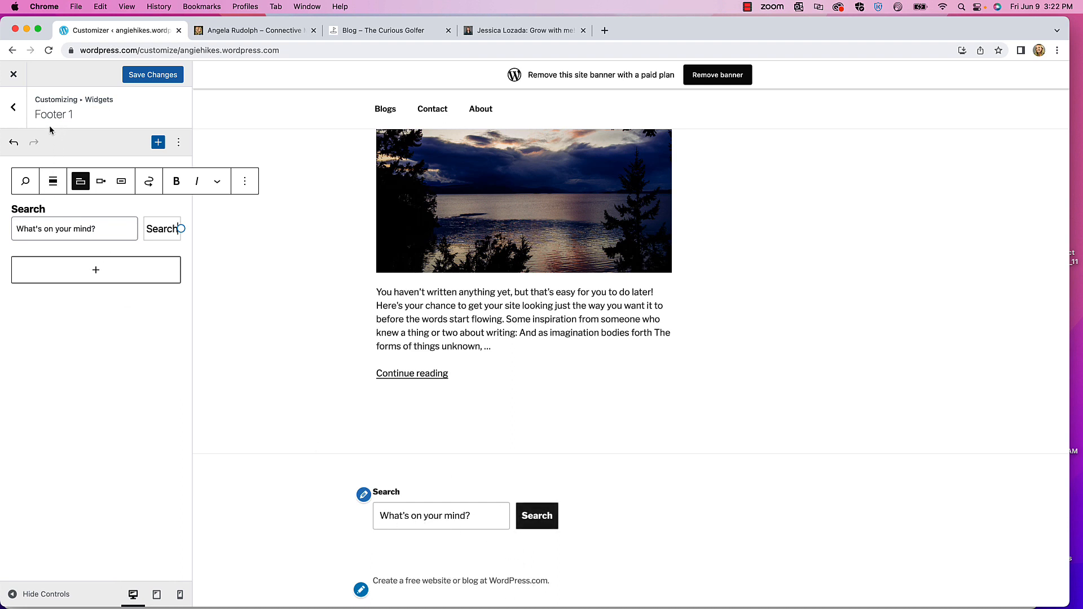
left_click(160, 76)
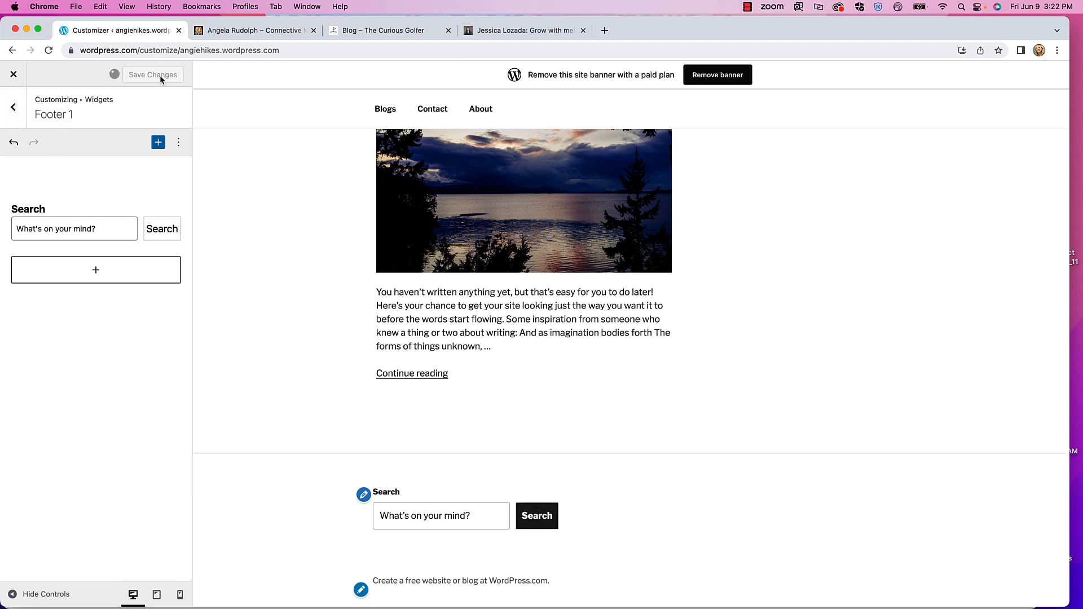
left_click(13, 108)
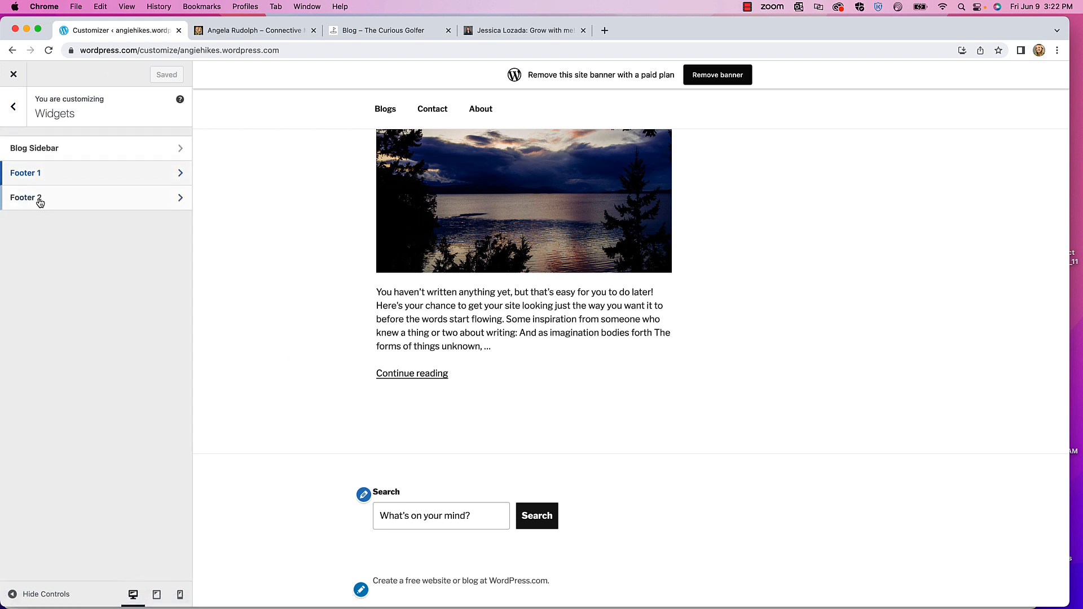
- Insert a Subscribe block into Footer 2, save, and return to the widget areas list
left_click(37, 198)
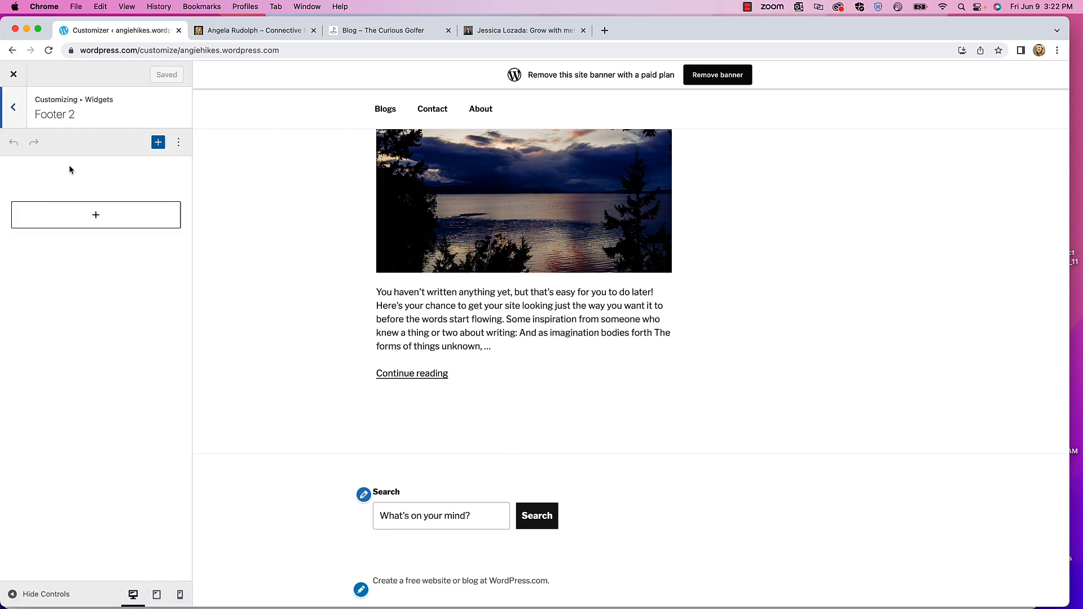
left_click(96, 215)
type("Sub")
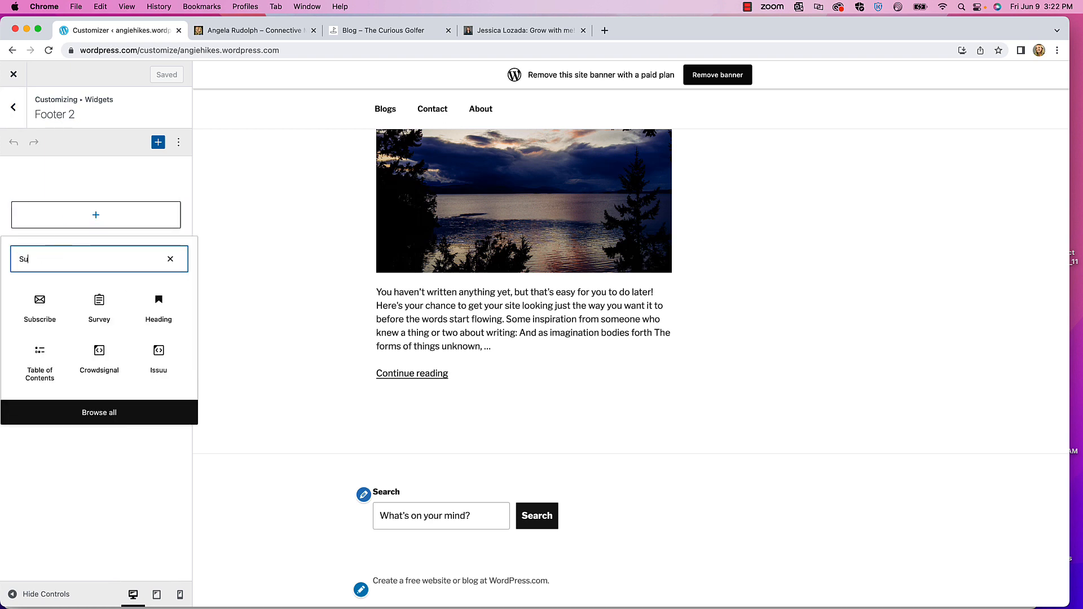
left_click(39, 305)
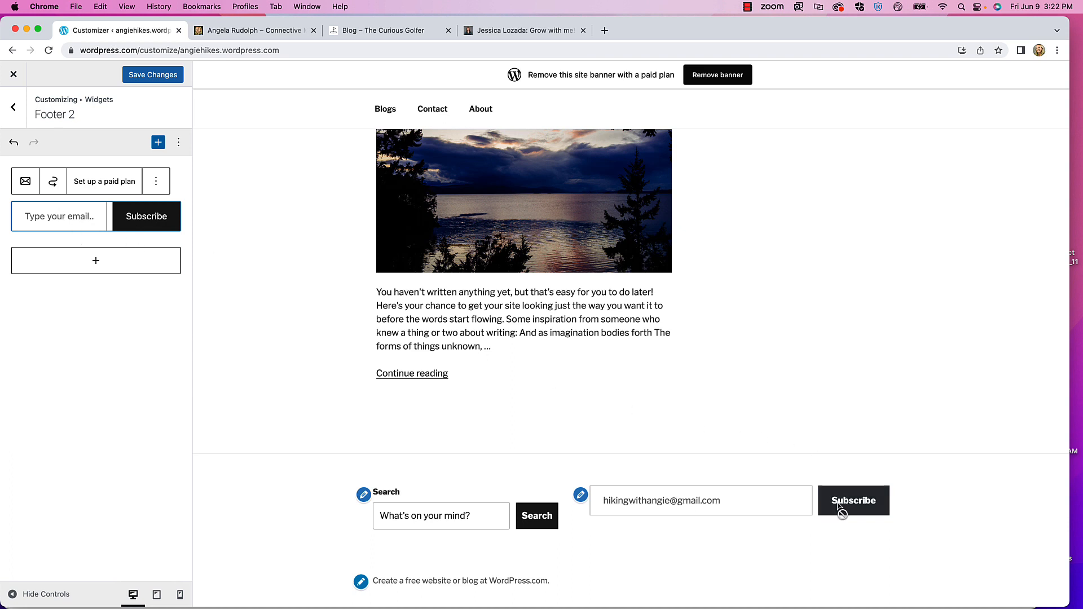
left_click(156, 222)
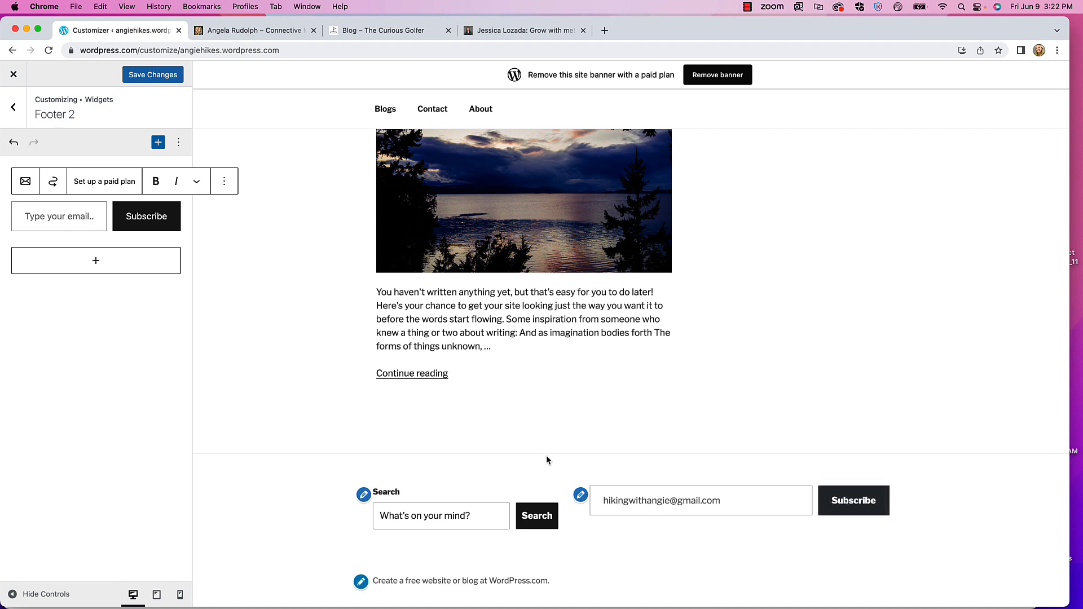
left_click(154, 79)
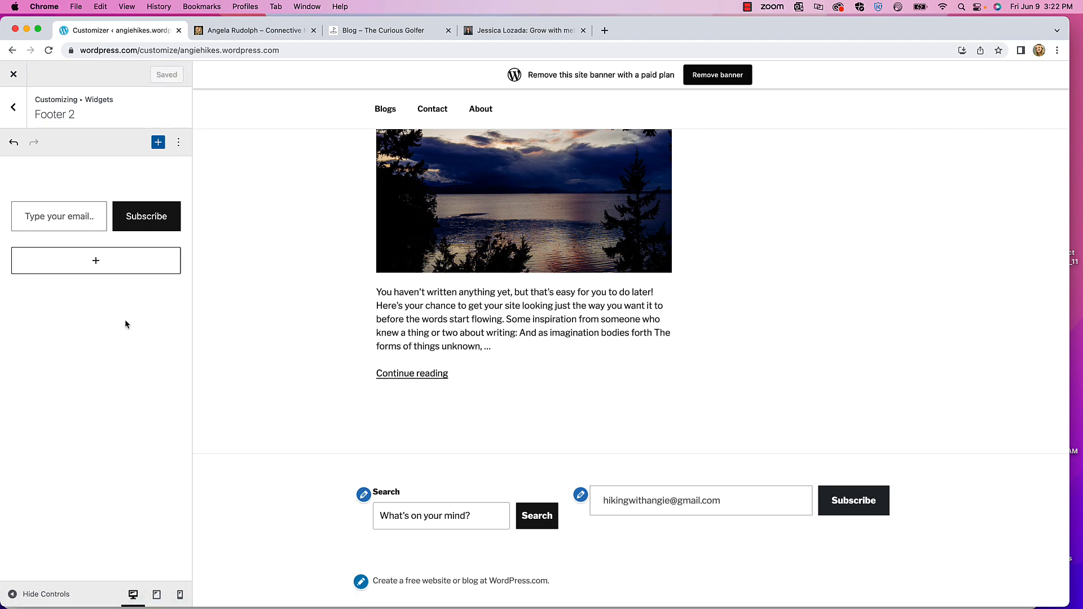
left_click(12, 107)
- Drag a Social Icons block from the block library above the Search block in Footer 1
scroll(785, 313, "down", 10)
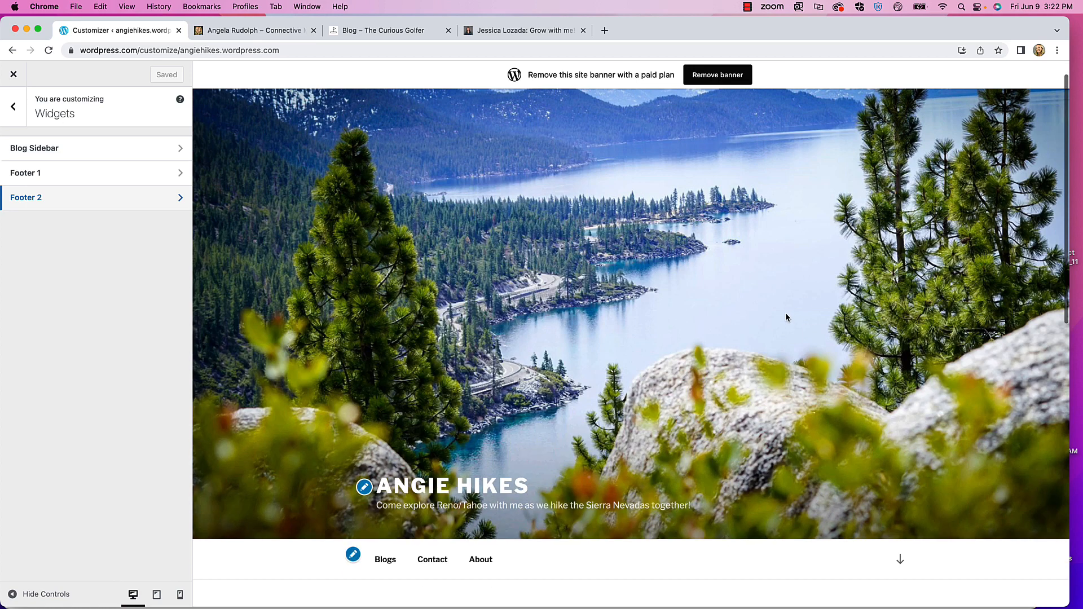
left_click(28, 173)
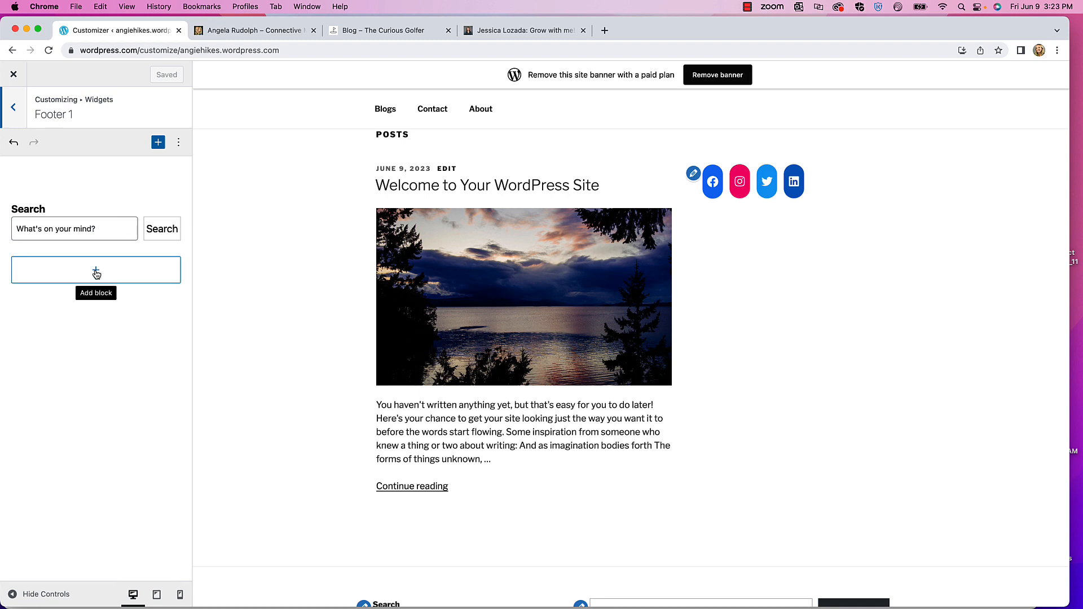
left_click(159, 143)
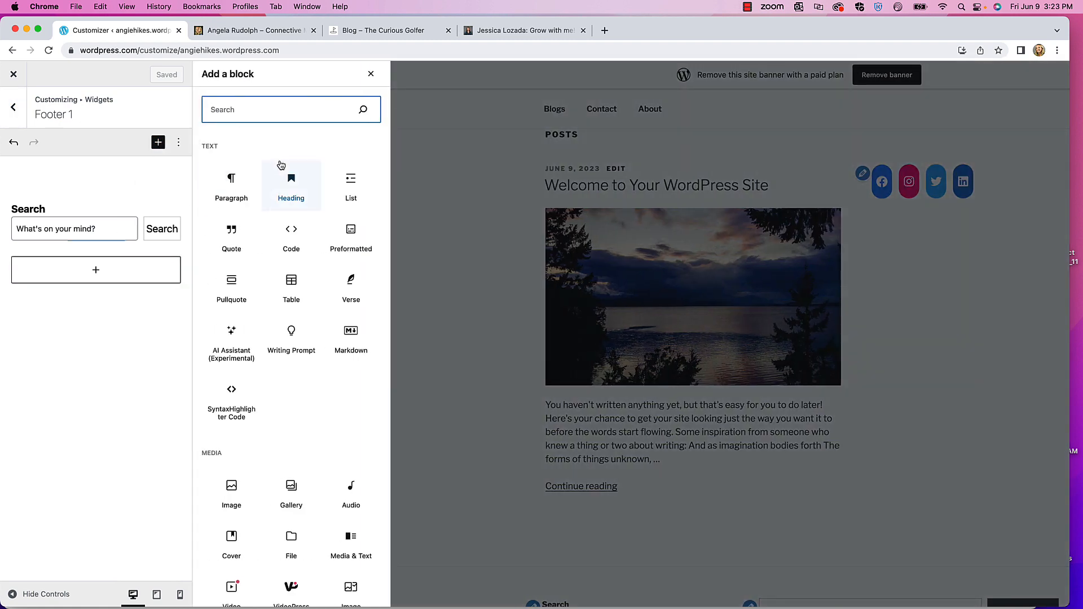
type("social")
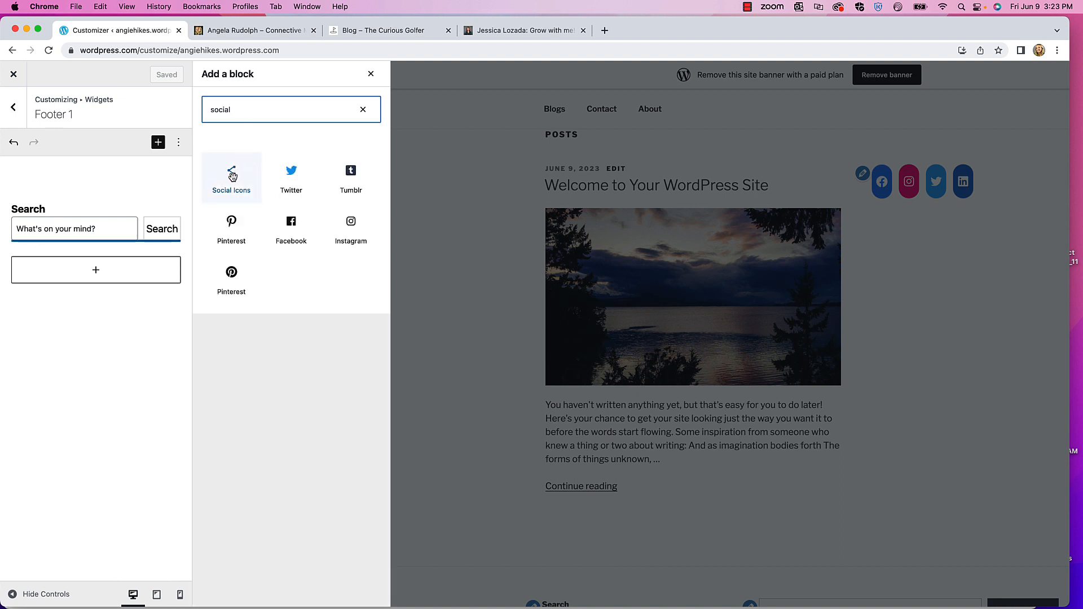
left_click_drag(232, 176, 79, 206)
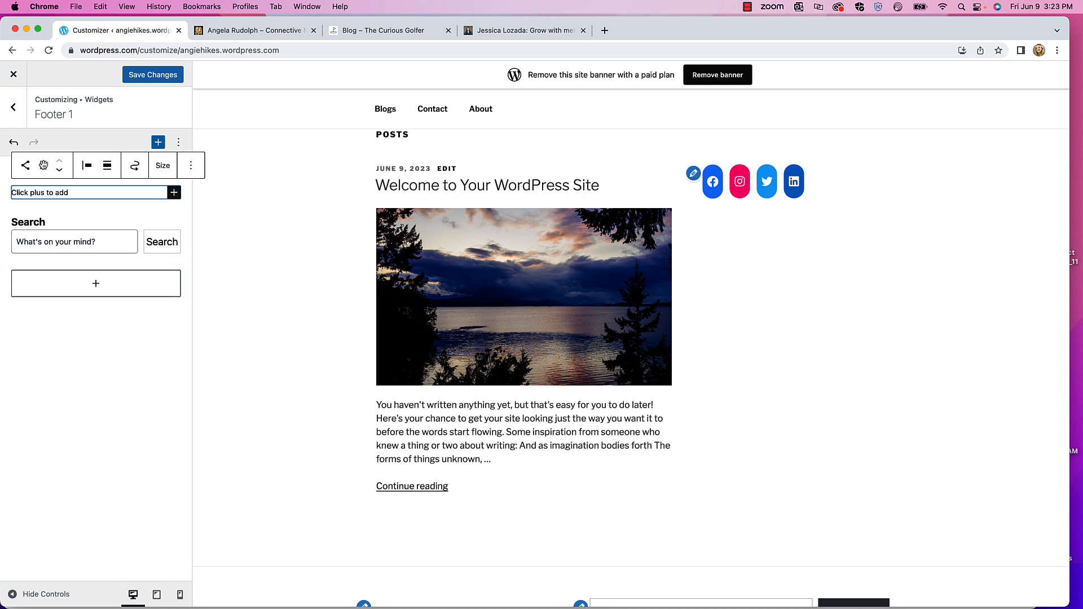
mouse_move(44, 165)
left_mouse_down()
mouse_move(44, 290)
mouse_move(37, 173)
left_mouse_up()
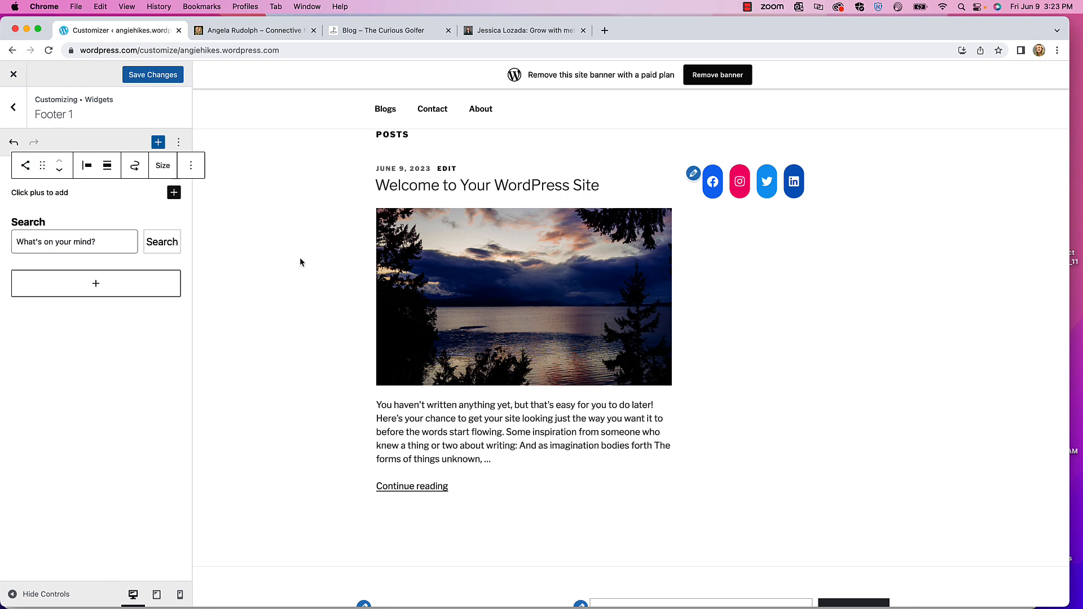
scroll(300, 261, "down", 5)
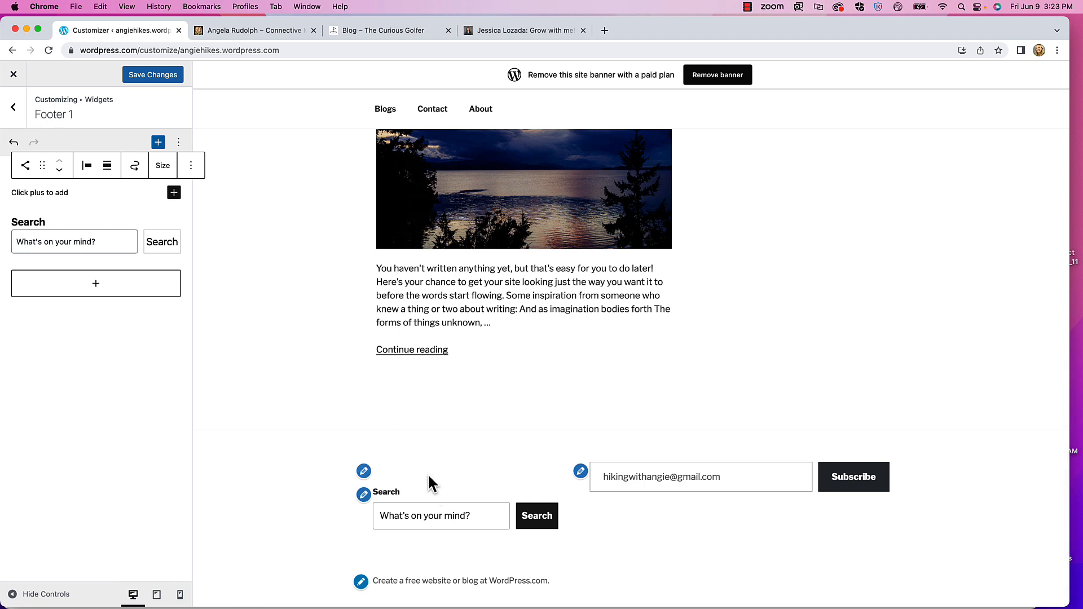
- Add Twitter, Instagram and LinkedIn icons, in that order, to the Footer 1 Social Icons block
left_click(175, 193)
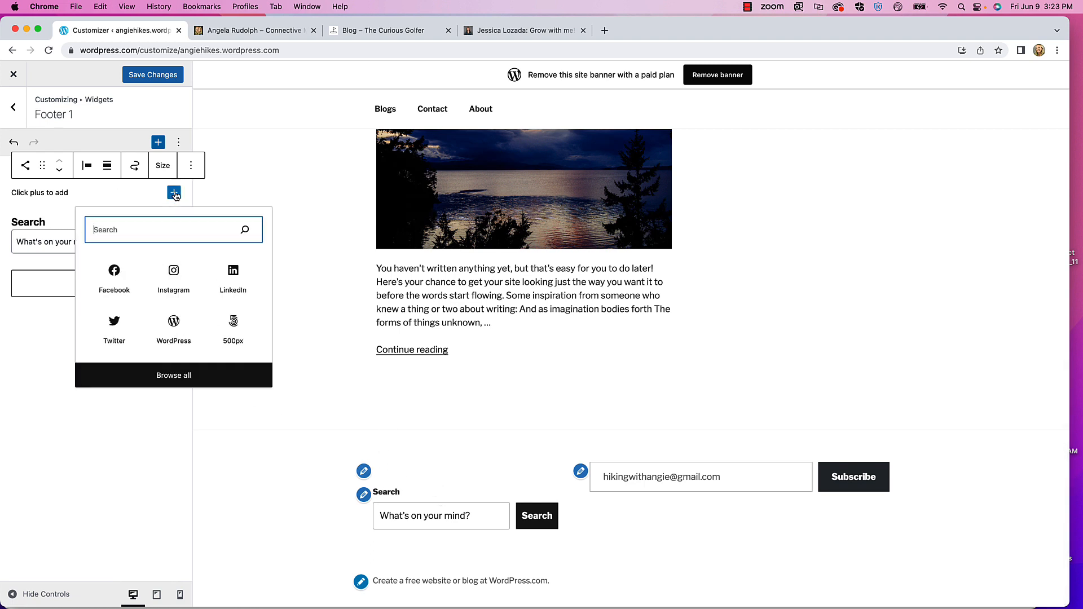
left_click(114, 323)
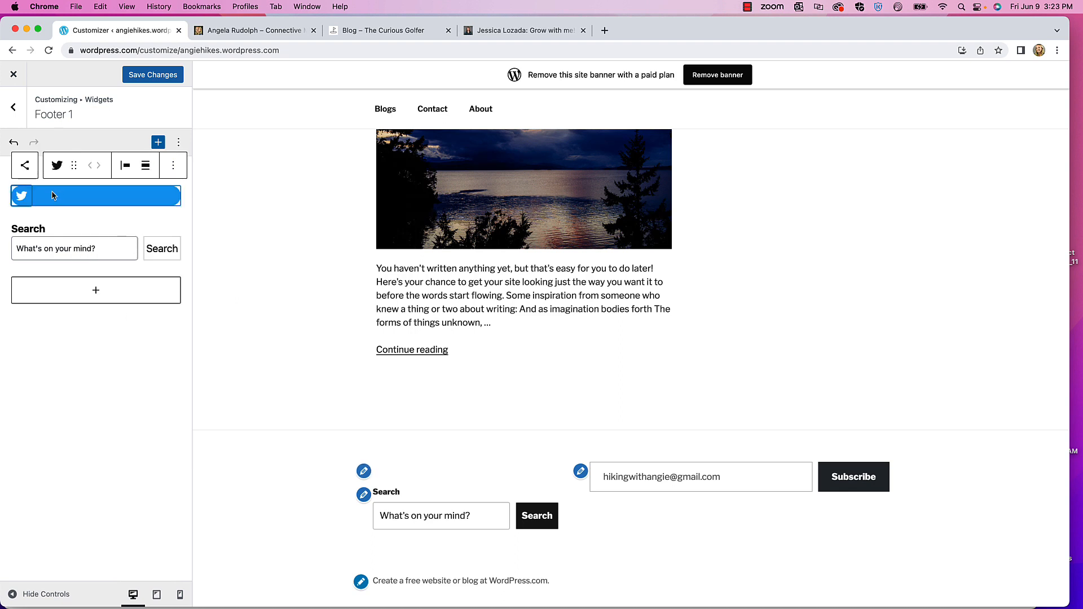
left_click(24, 166)
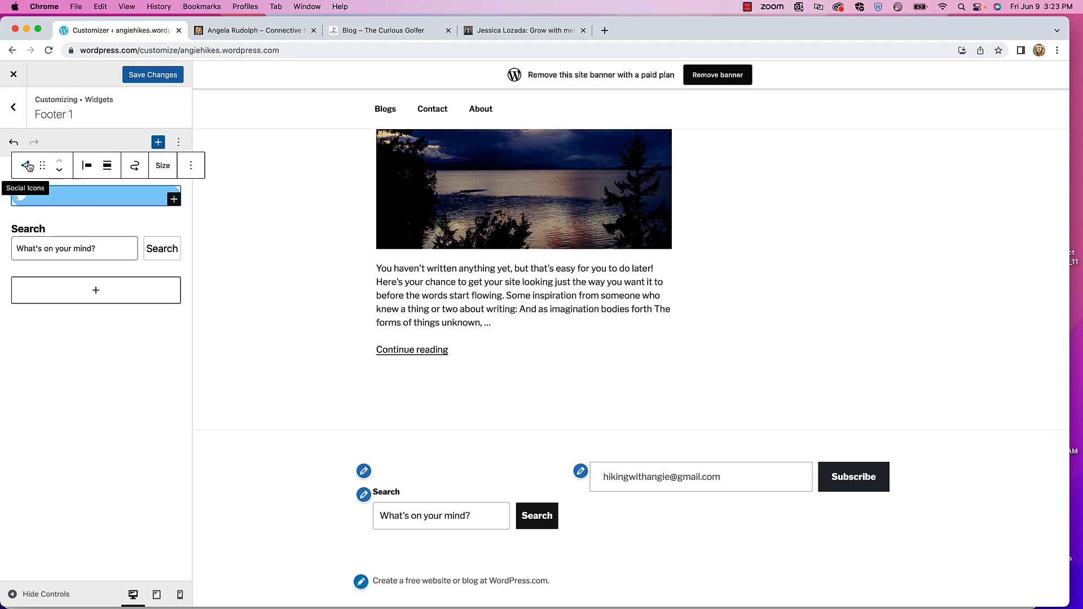
left_click(172, 199)
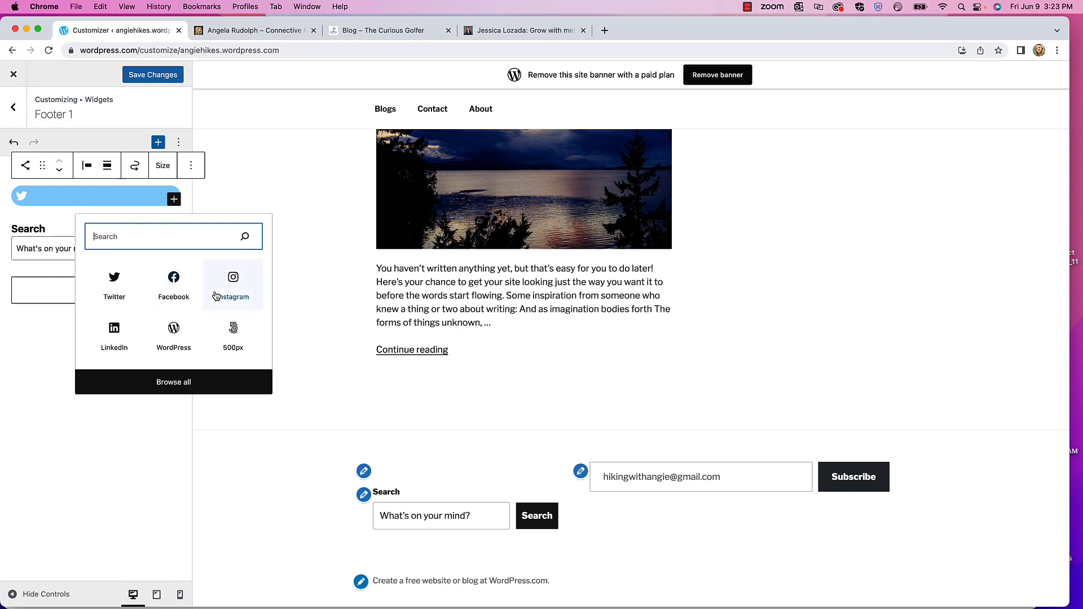
left_click(233, 278)
left_click(21, 164)
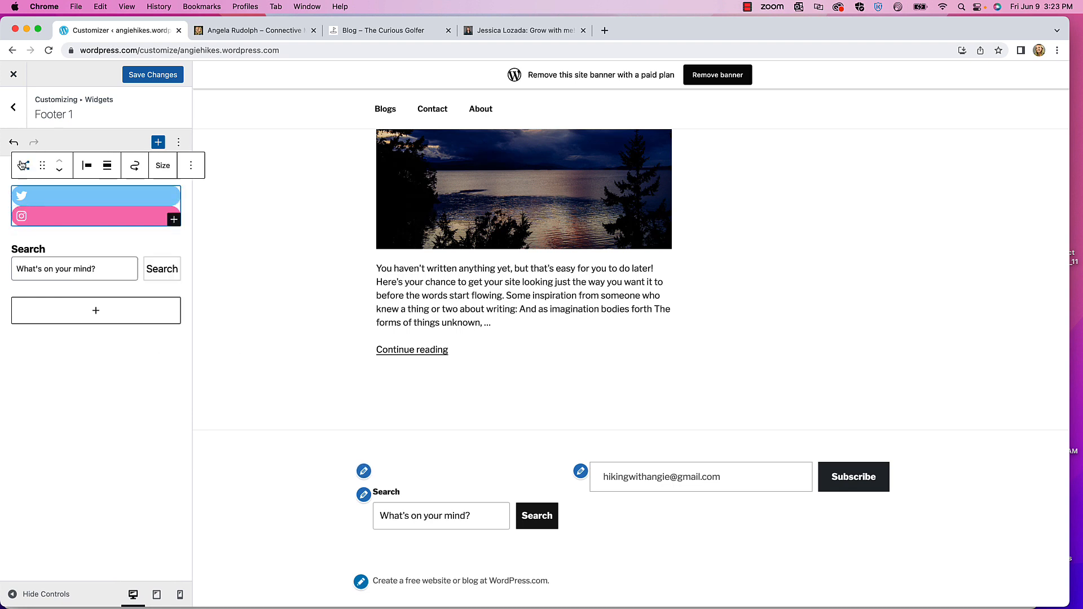
left_click(173, 219)
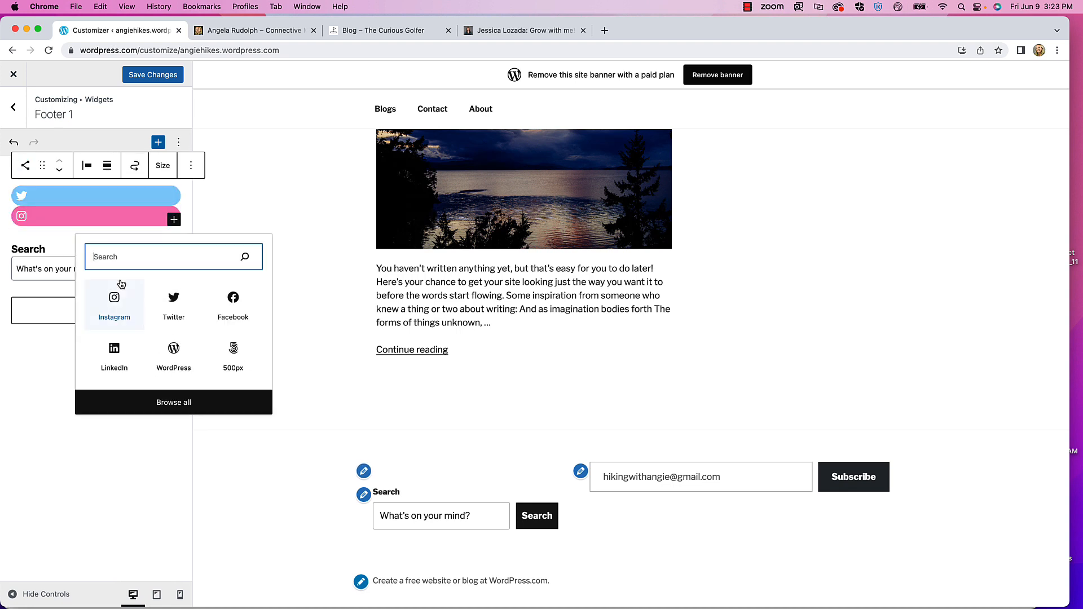
left_click(114, 350)
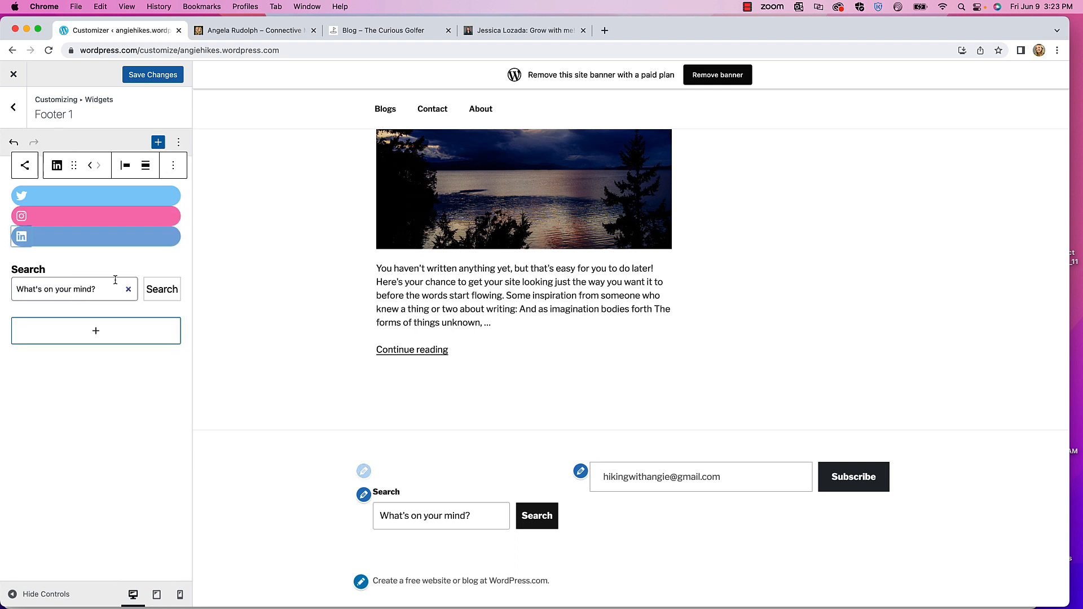
- Enter the Twitter, Instagram and LinkedIn profile URLs for each icon and save Footer 1
left_click(22, 199)
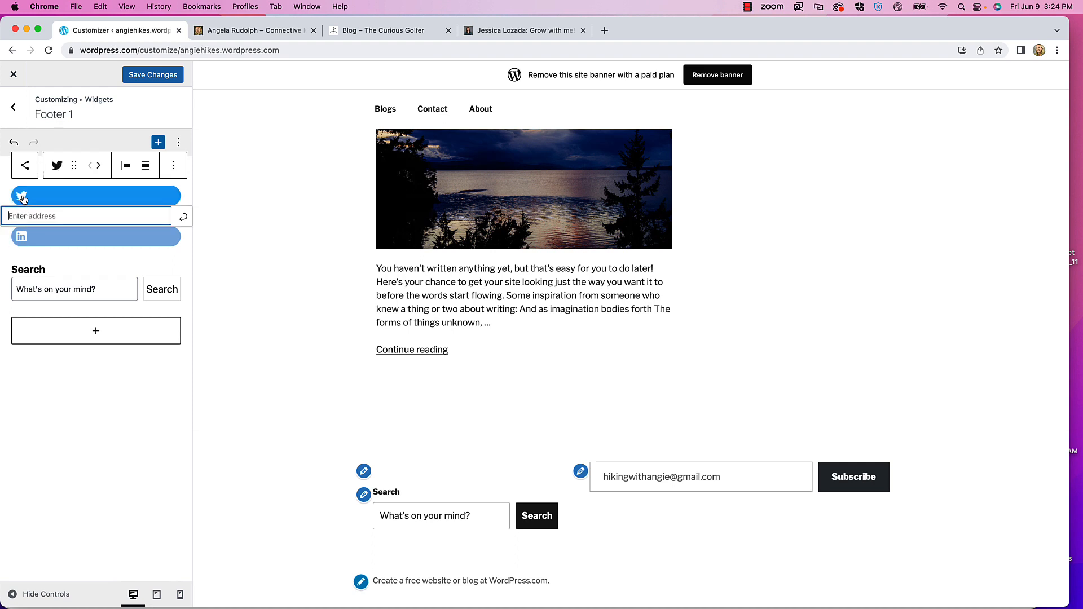
left_click(18, 217)
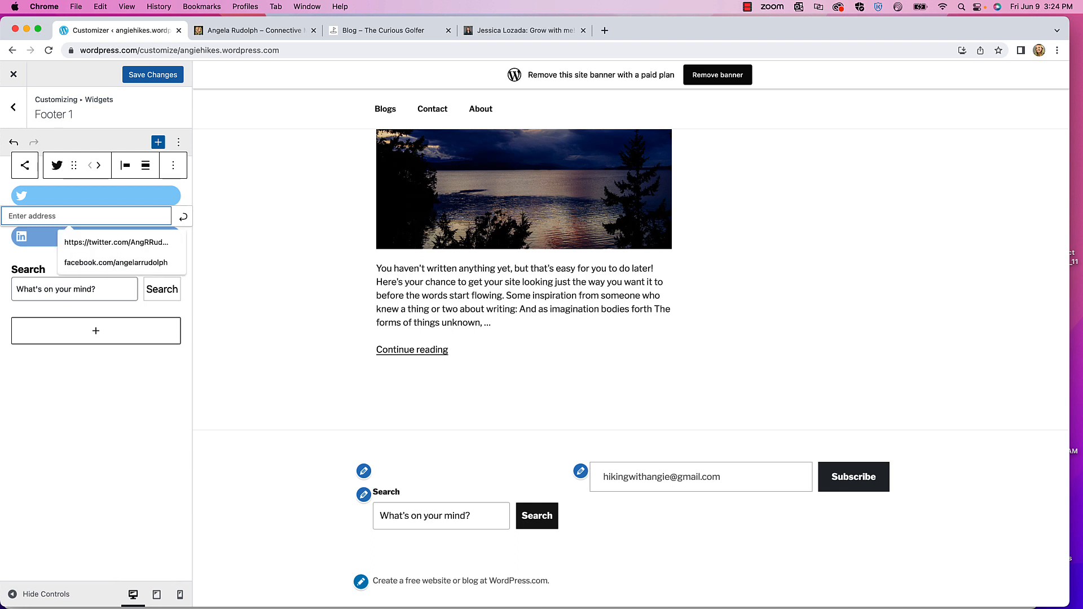
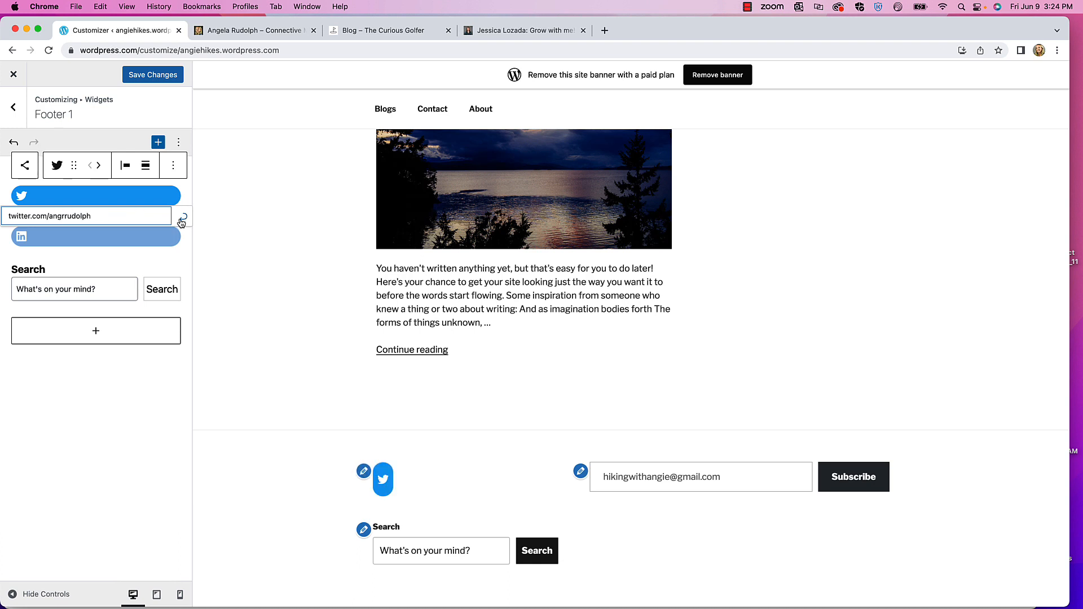
left_click(181, 222)
left_click(52, 219)
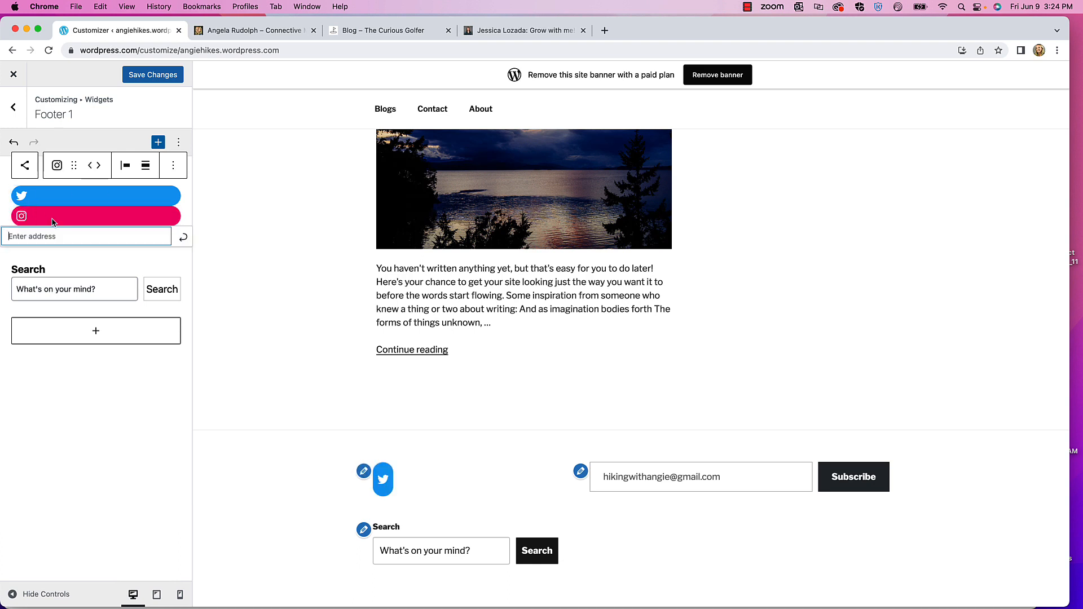
left_click(35, 235)
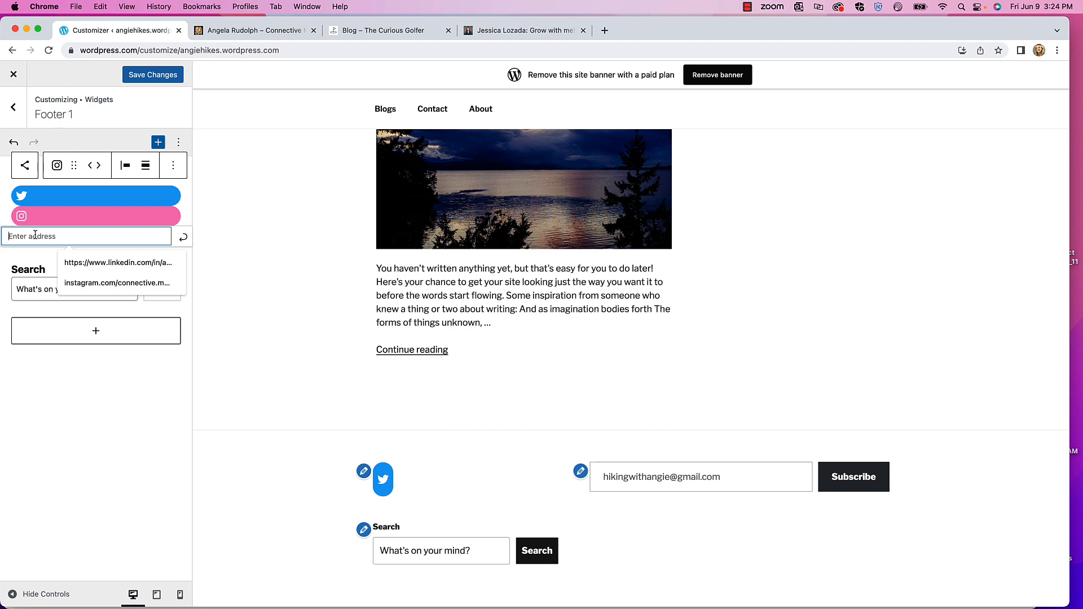
type("instagram.com/")
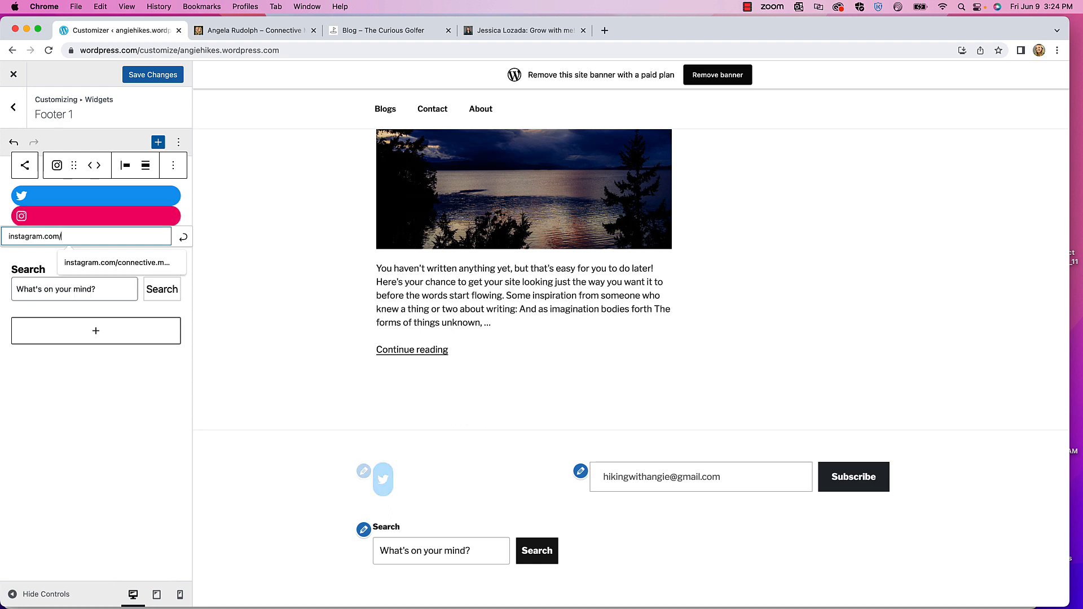
type("connective.marketing")
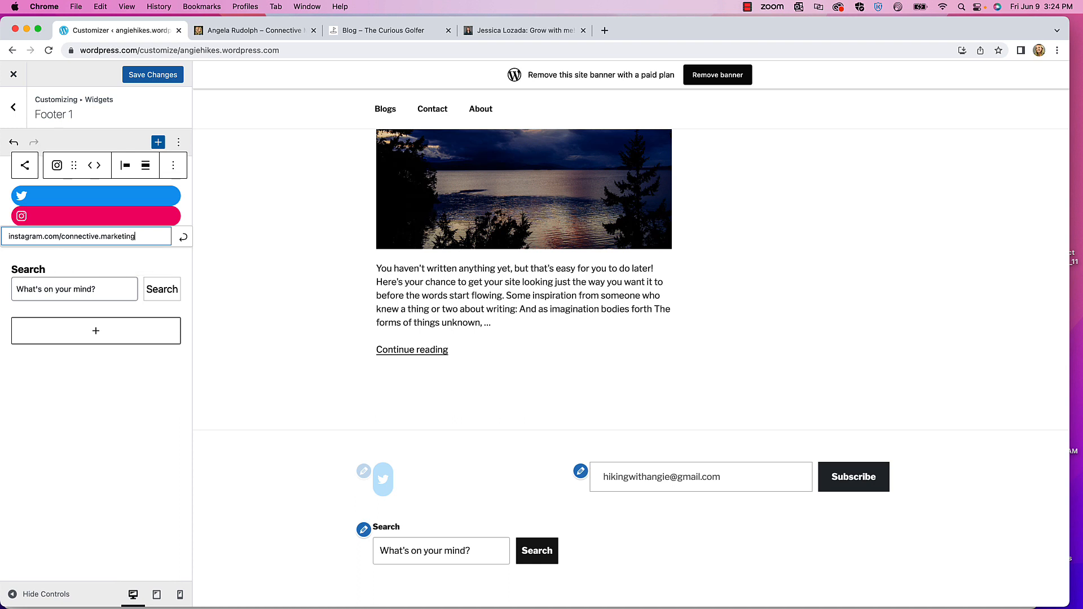
left_click(183, 239)
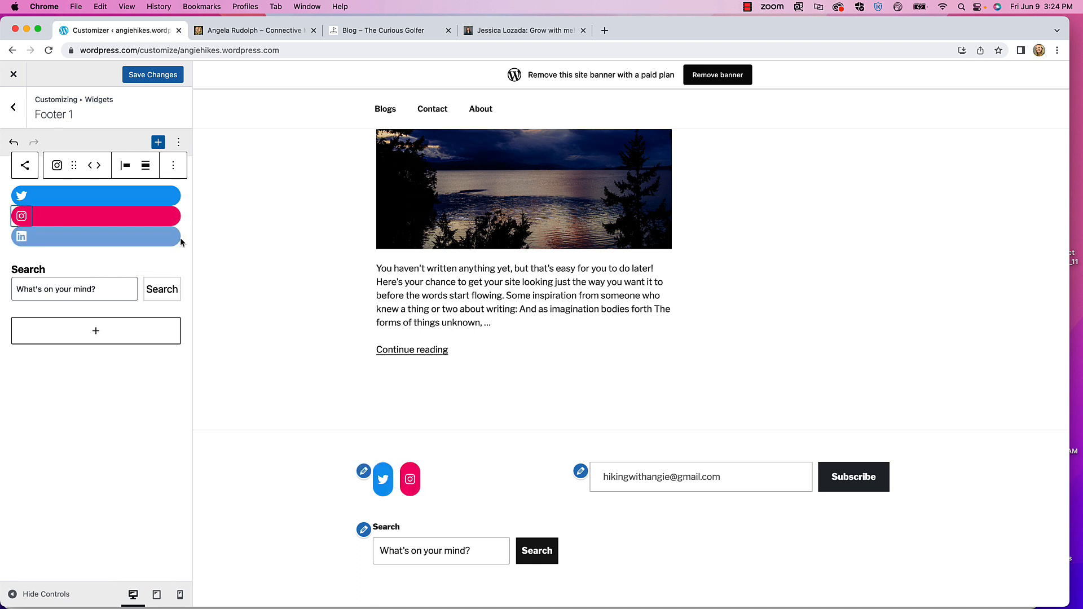
left_click(24, 239)
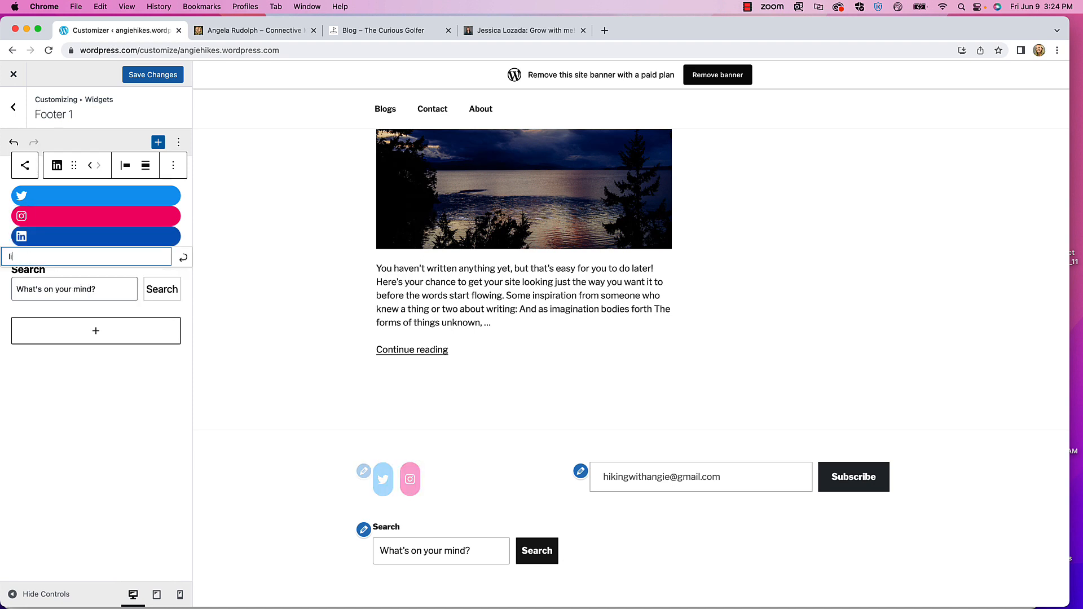
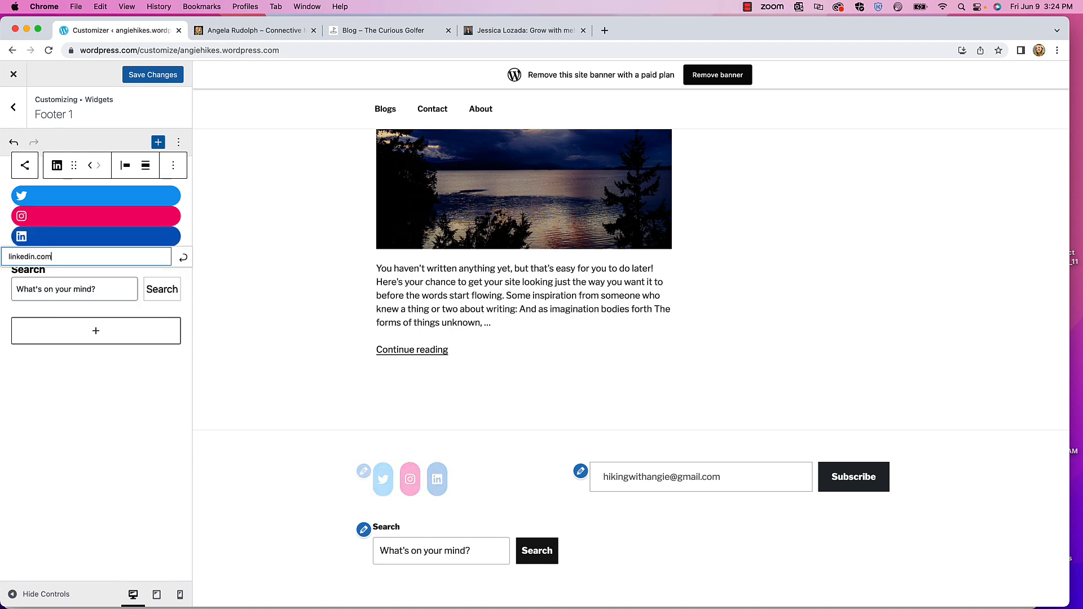
left_click(184, 259)
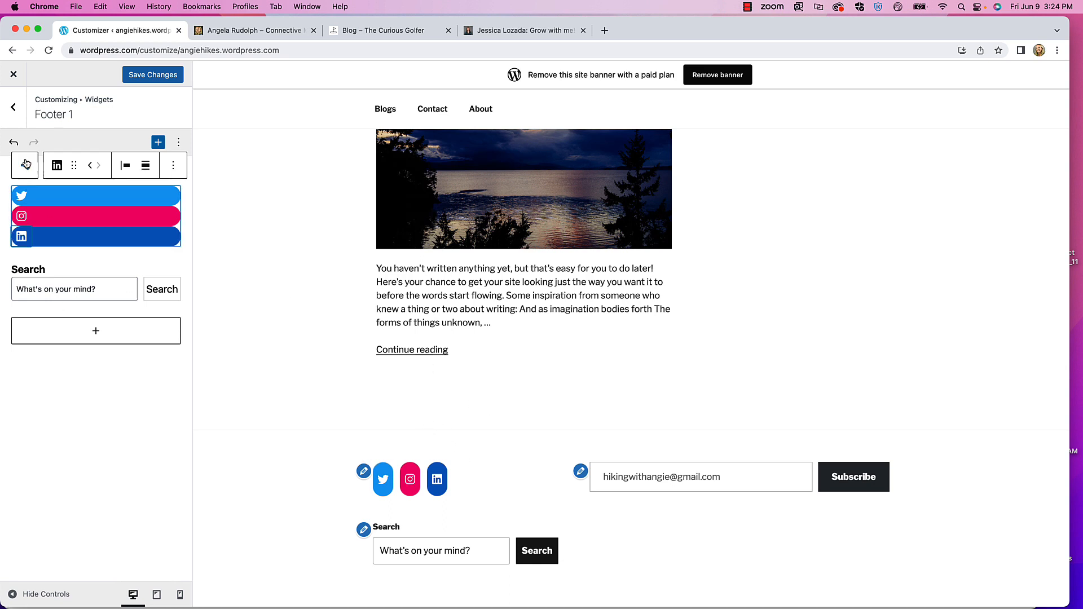
left_click(151, 77)
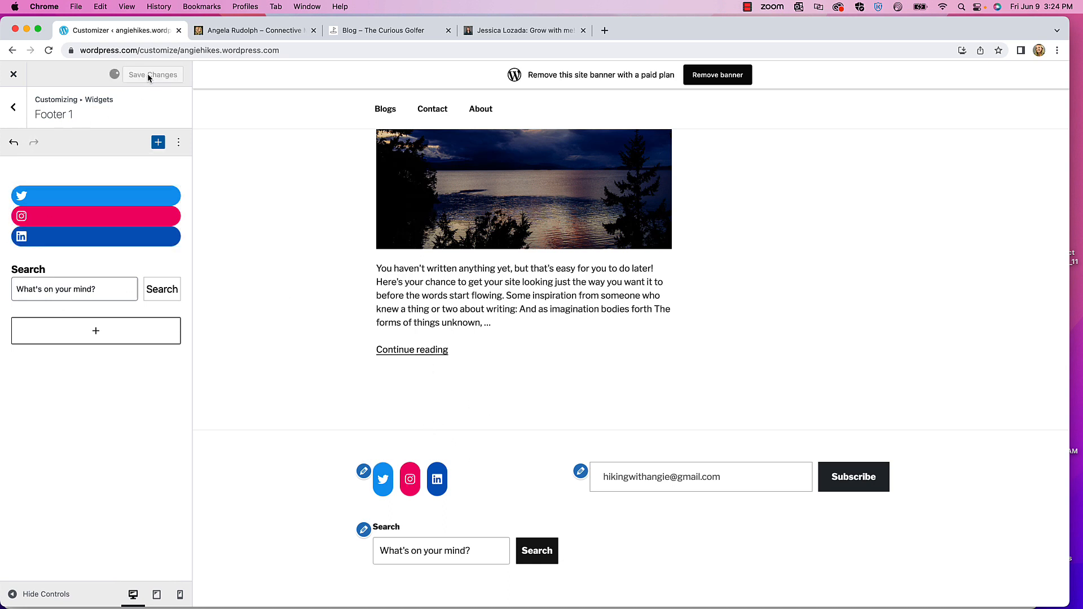
- Drag an Archives block below Subscribe in Footer 2, save, and return to the Widgets list
left_click(13, 108)
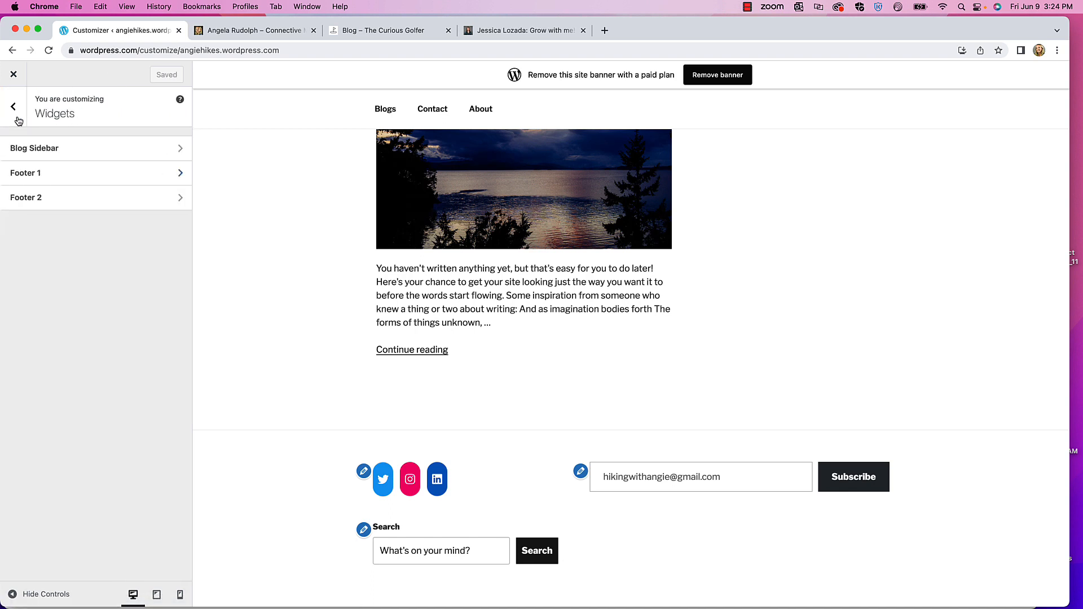
left_click(54, 203)
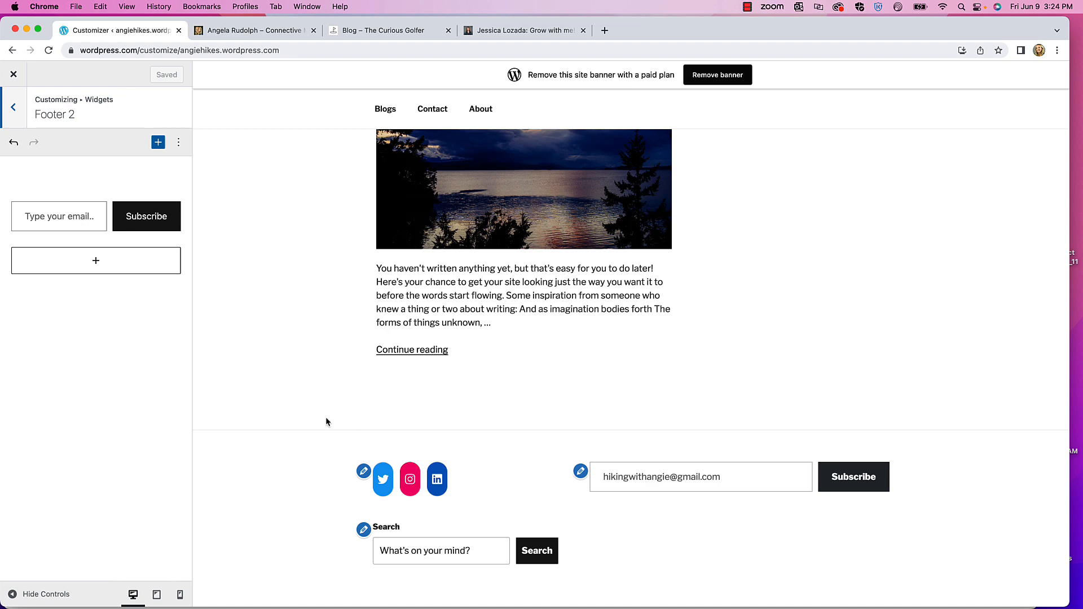
left_click(158, 144)
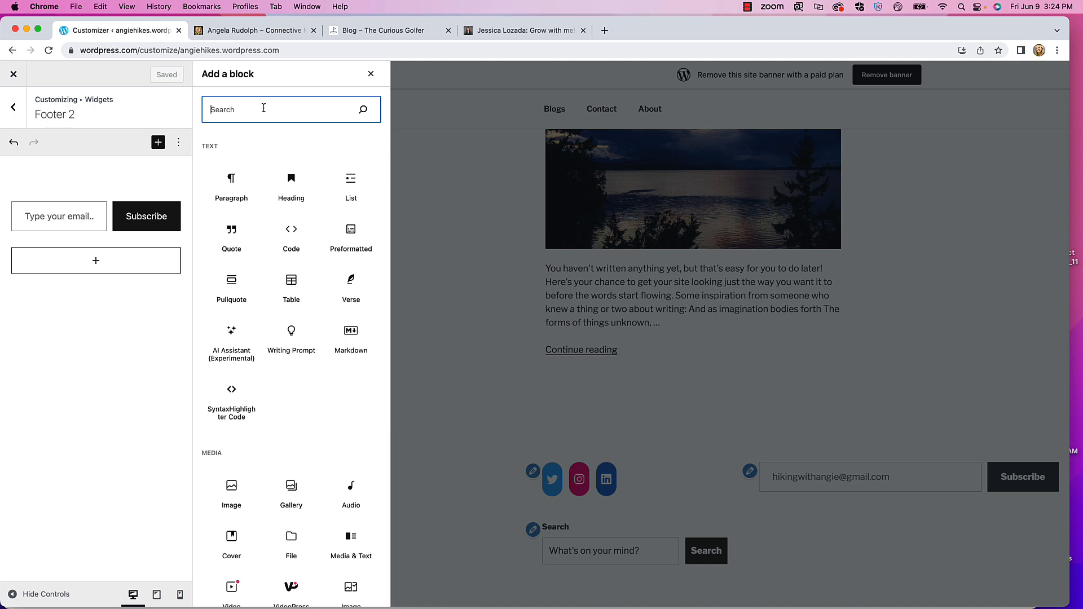
type("archi")
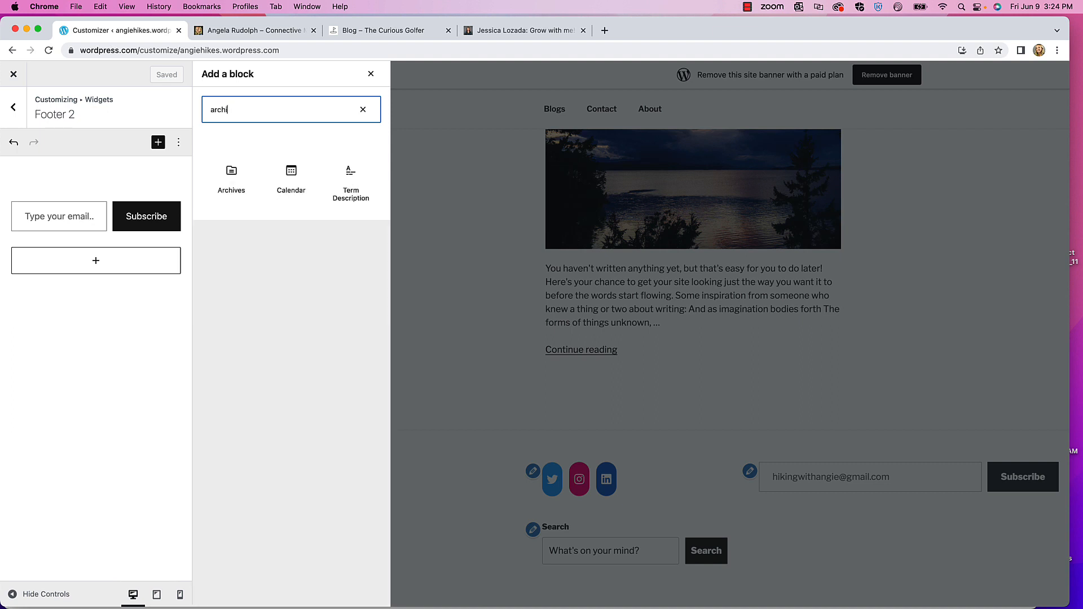
left_click_drag(231, 172, 82, 248)
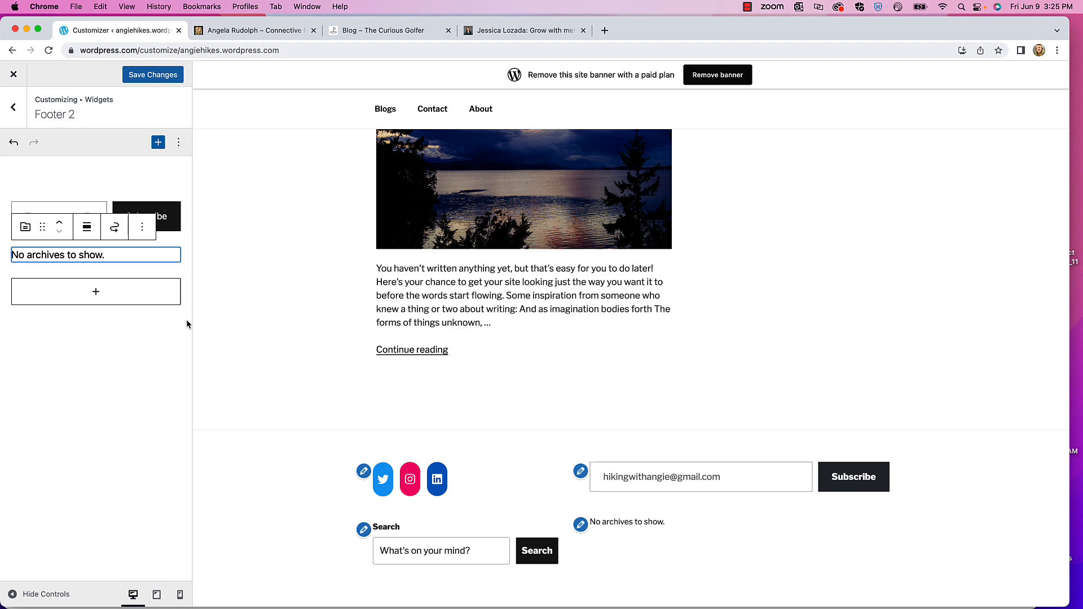
left_click(141, 75)
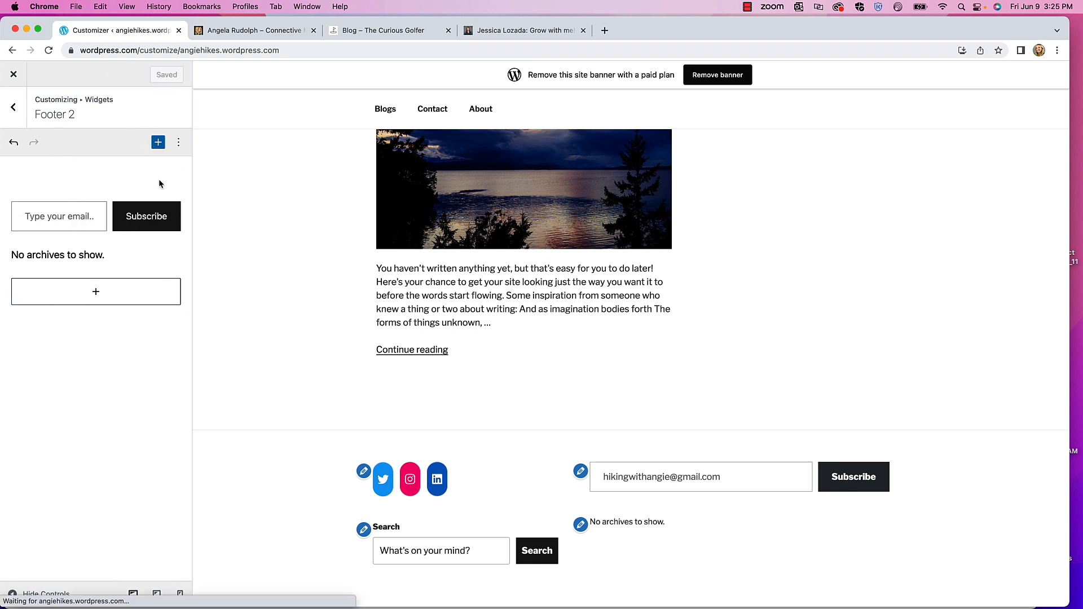
scroll(613, 396, "up", 3)
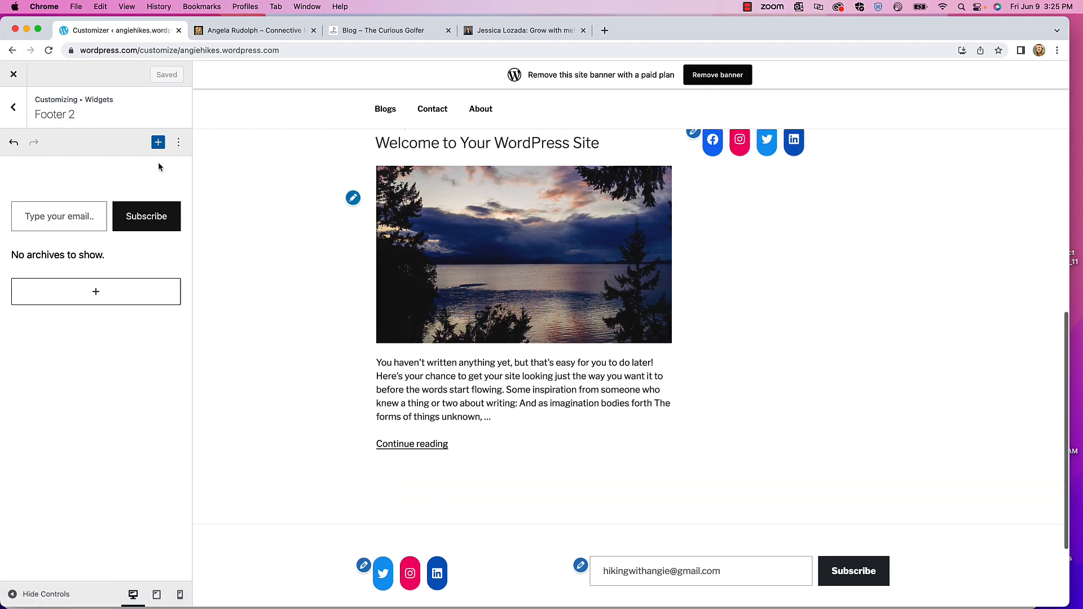
left_click(14, 107)
scroll(884, 220, "up", 3)
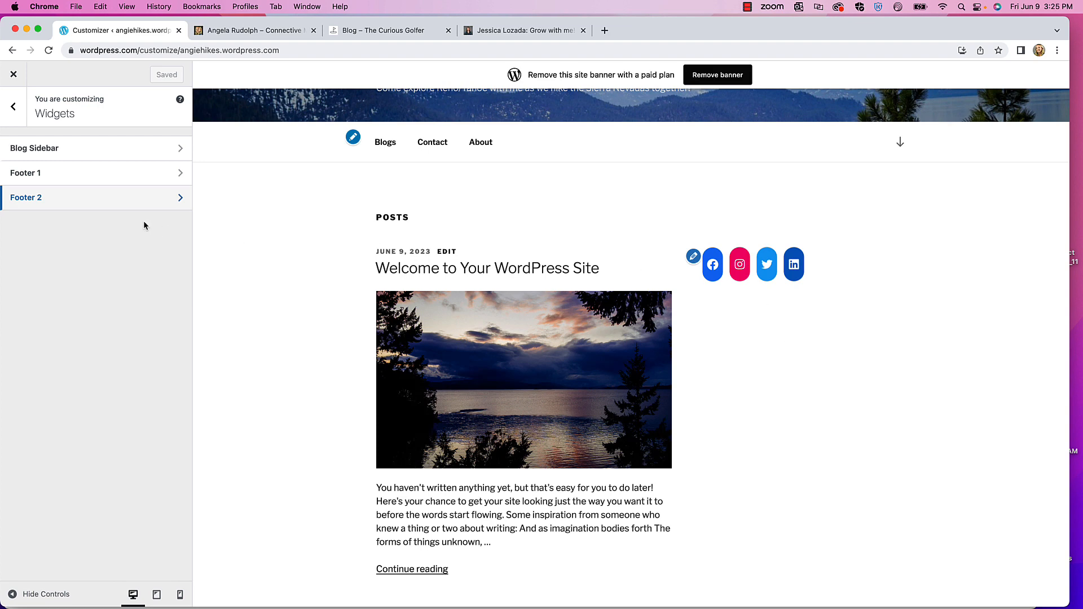
- Open Blog Sidebar and delete its Facebook link and the Social Icons block
left_click(90, 148)
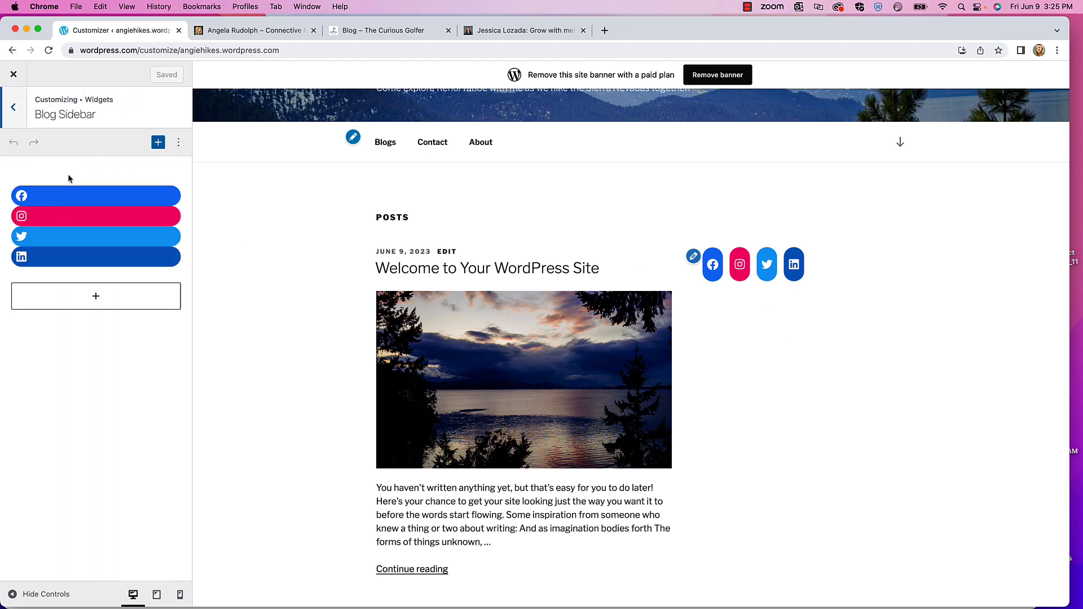
left_click(151, 192)
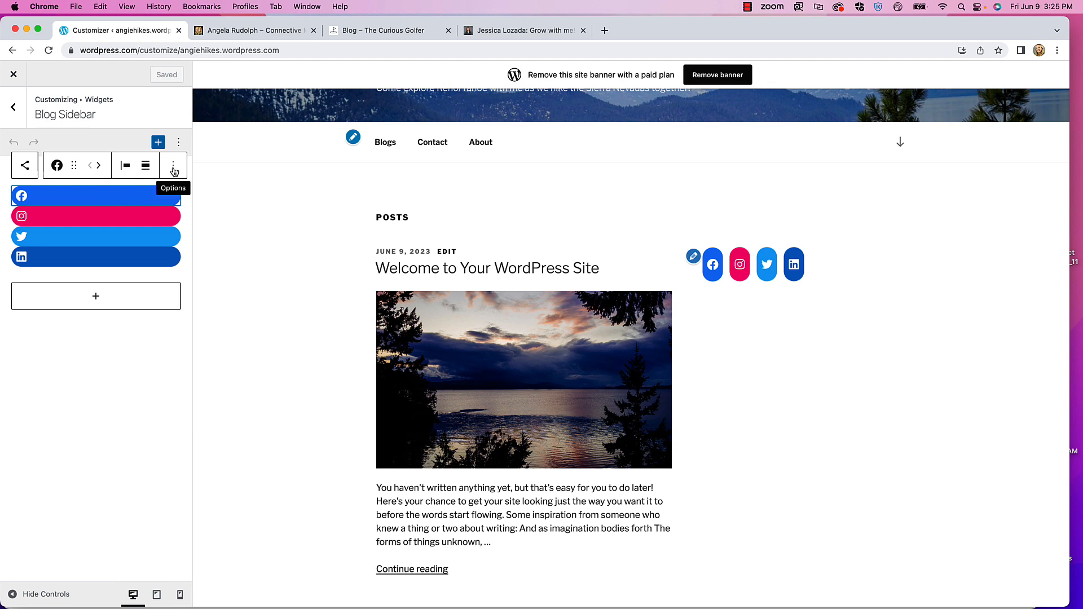
left_click(175, 167)
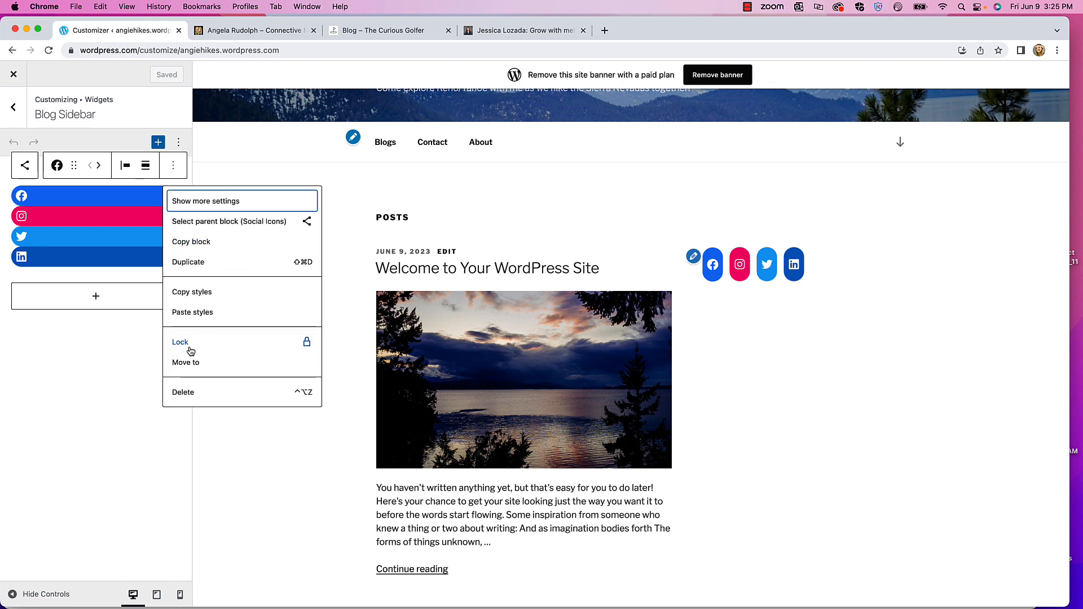
left_click(182, 392)
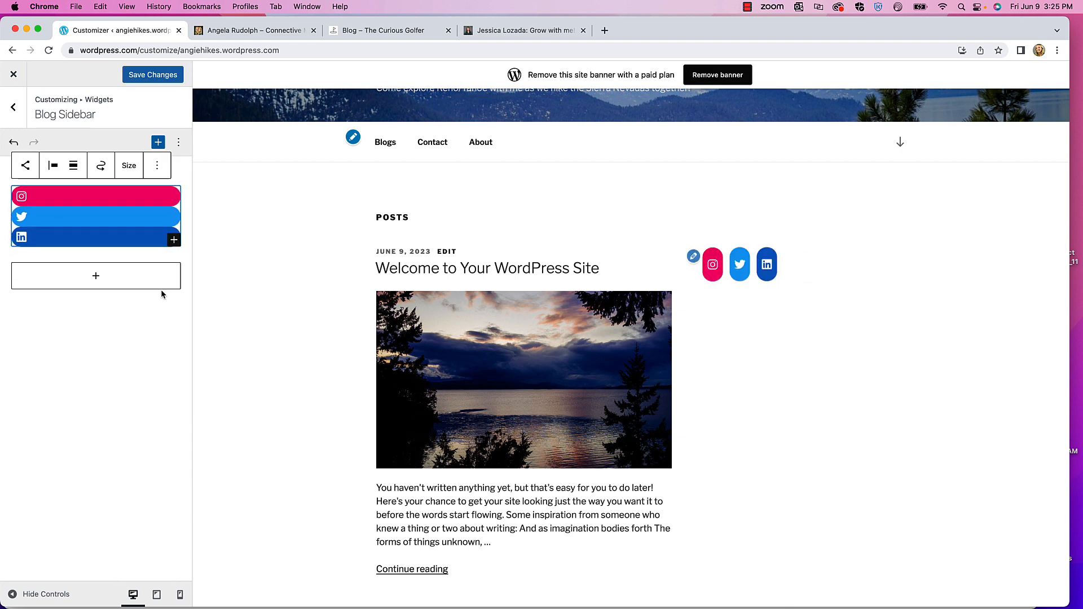
left_click(157, 165)
left_click(179, 433)
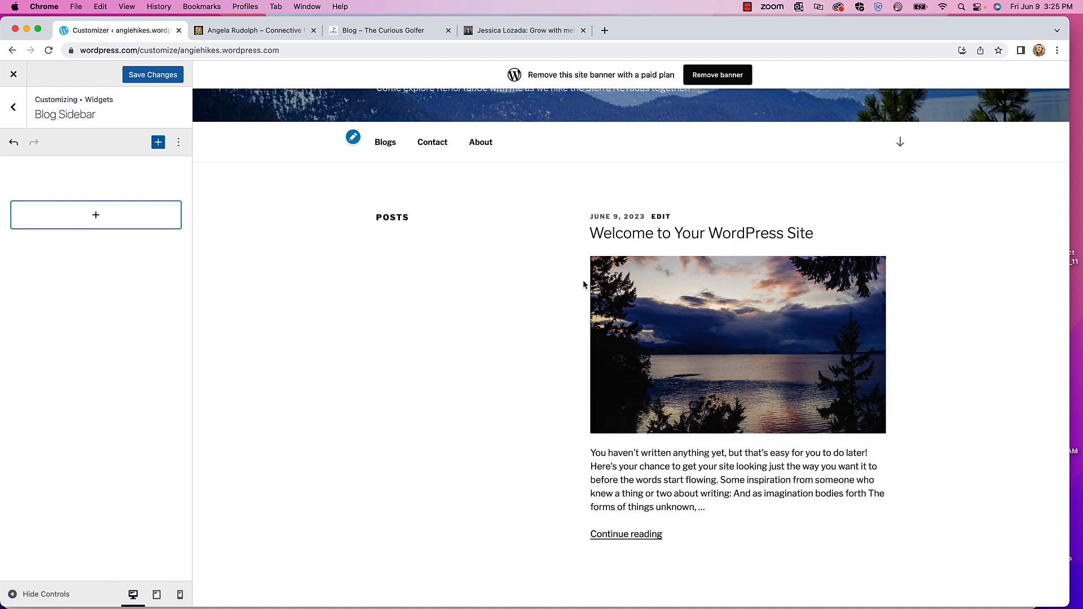
scroll(583, 279, "down", 5)
scroll(566, 284, "up", 9)
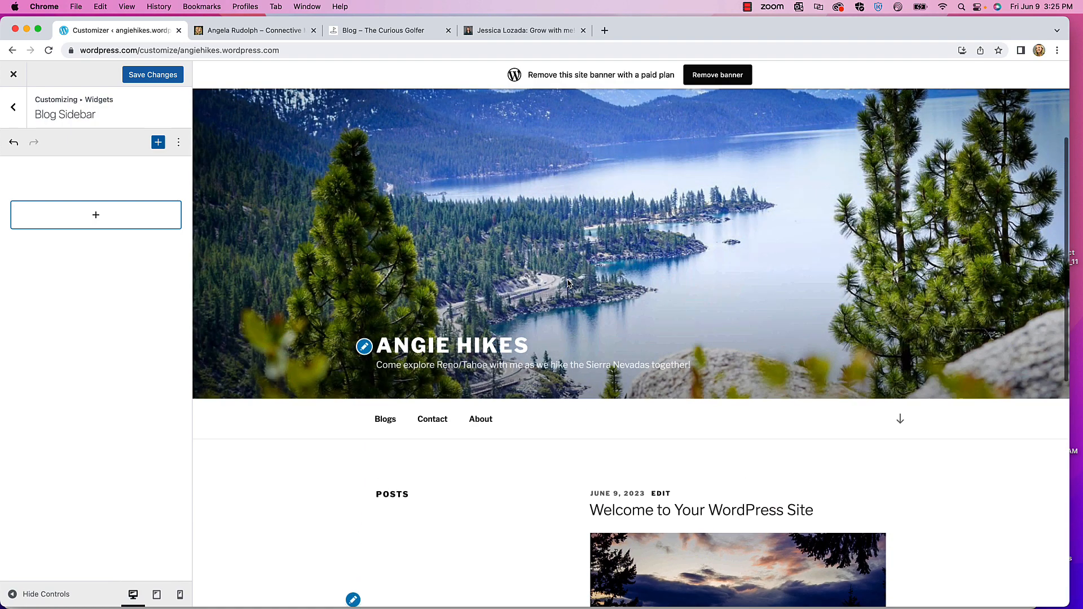
scroll(564, 301, "down", 7)
scroll(562, 304, "down", 3)
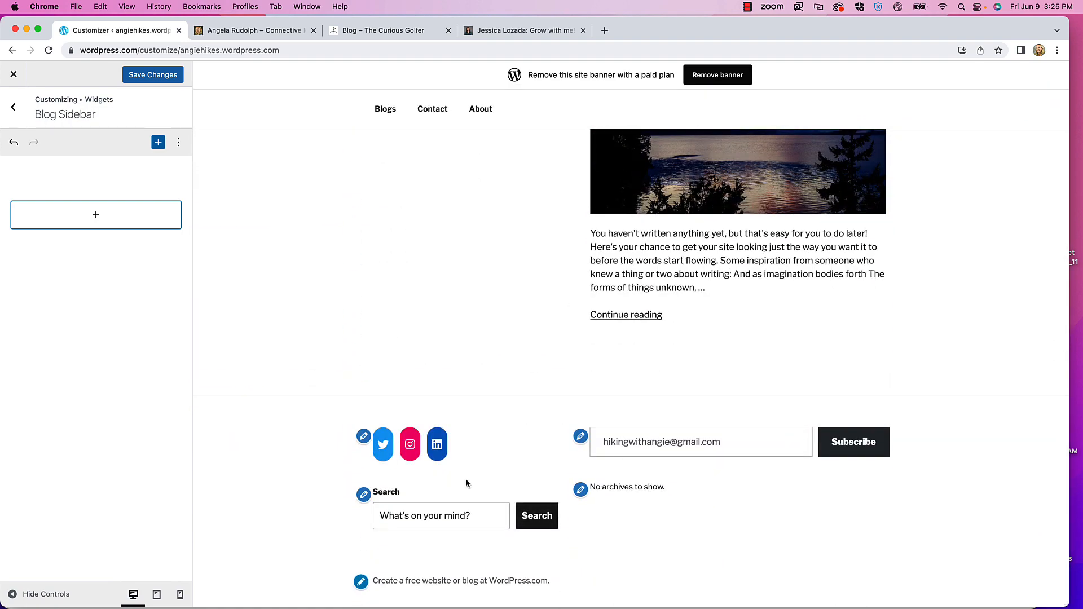
scroll(942, 261, "up", 12)
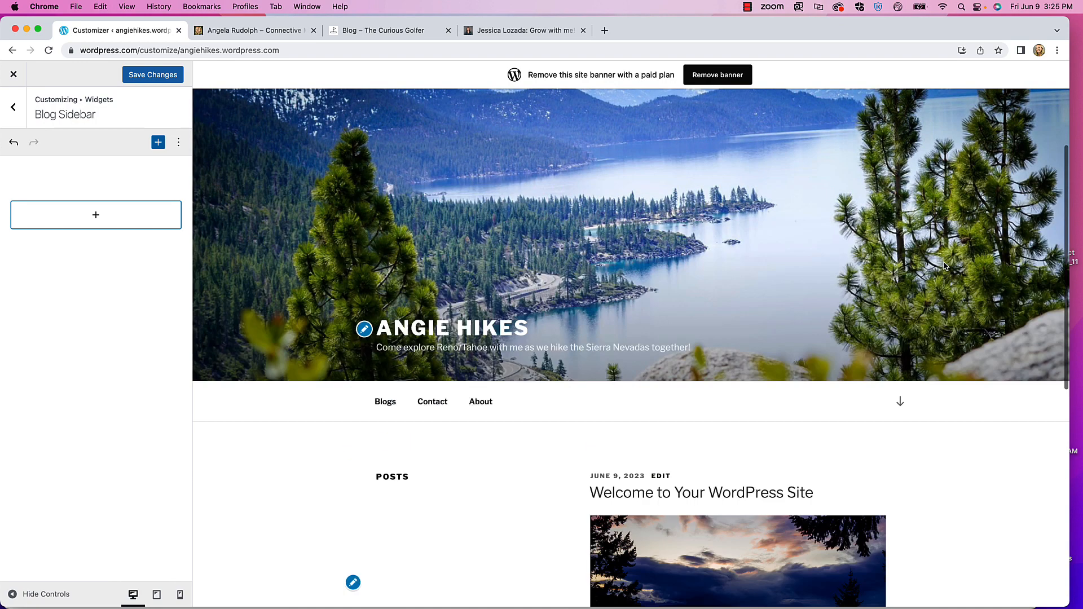
scroll(935, 377, "down", 8)
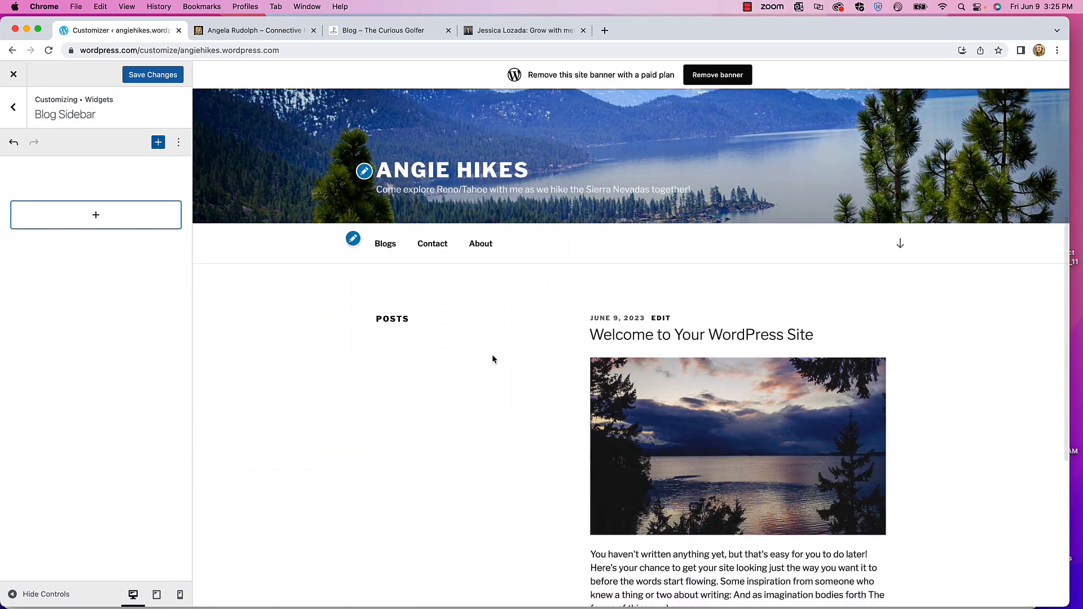
- Search the block library for 'gravat' and insert the Gravatar Profile block into Blog Sidebar
left_click(159, 145)
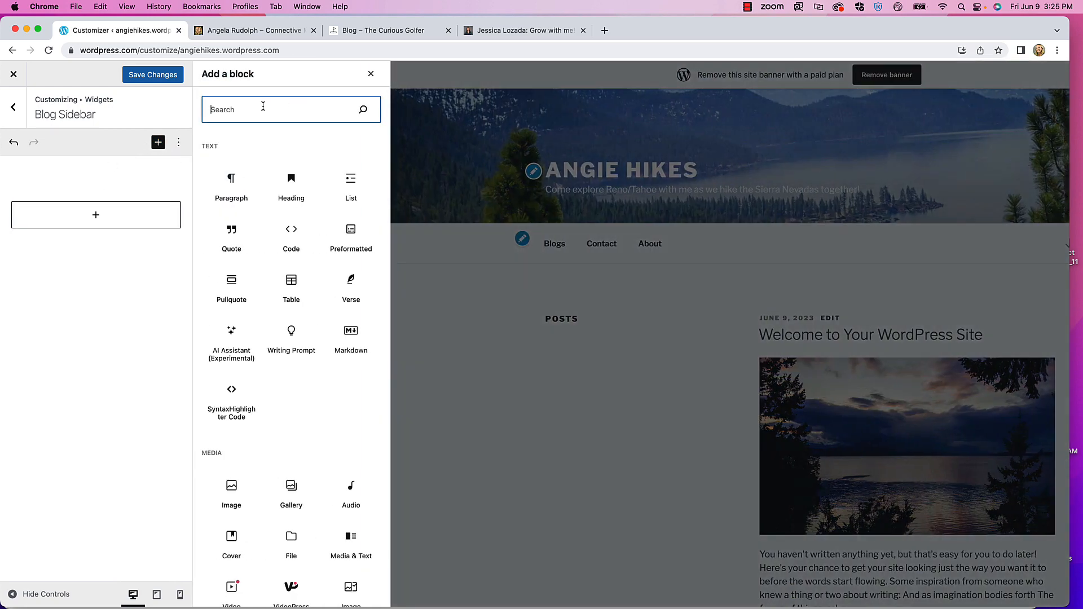
left_click(684, 352)
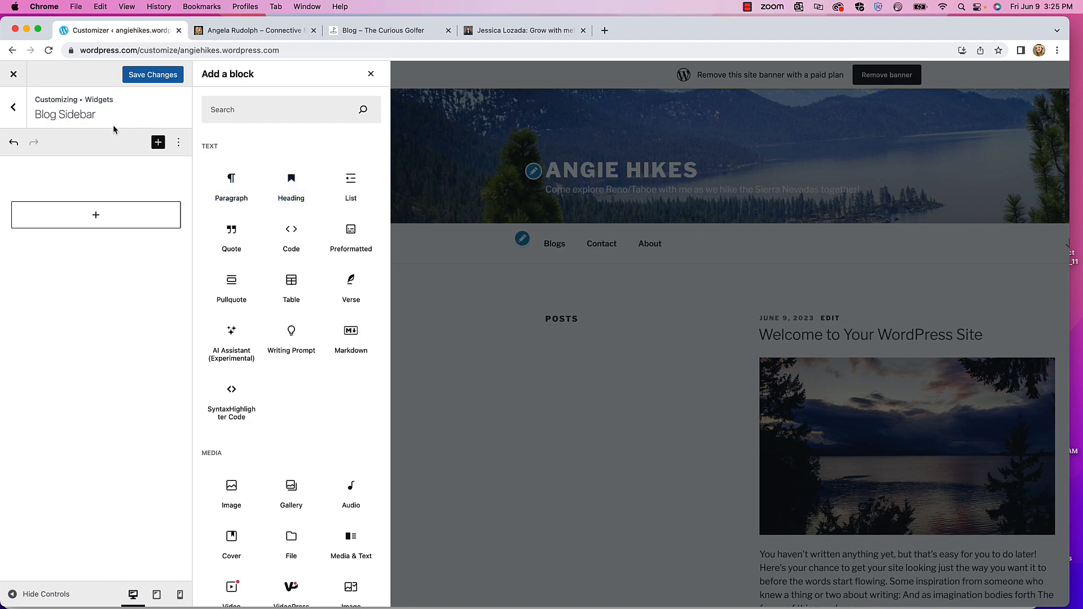
left_click(158, 143)
left_click(159, 143)
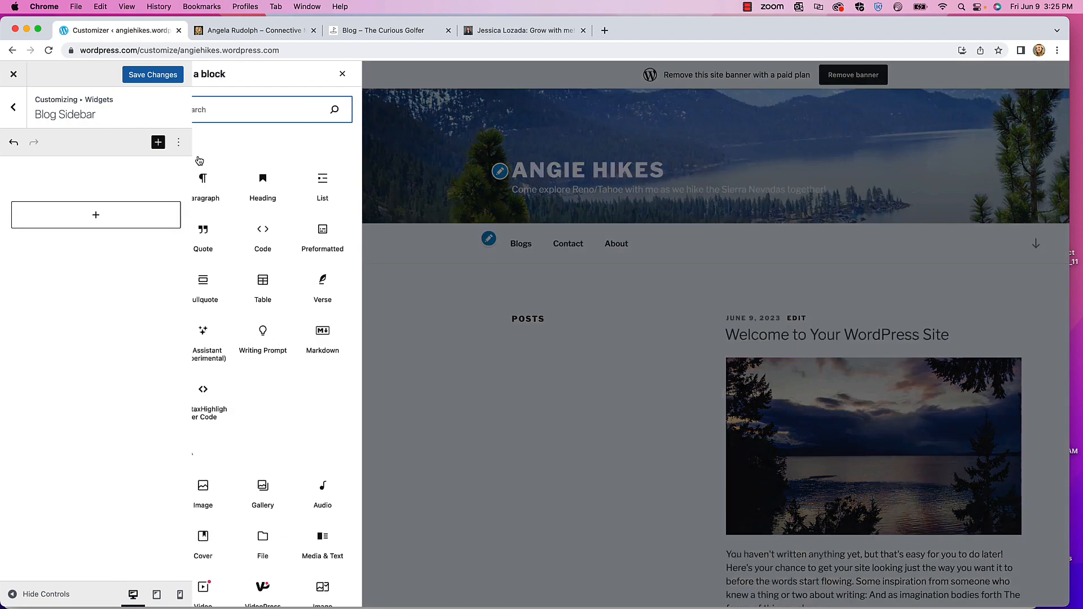
type("profile")
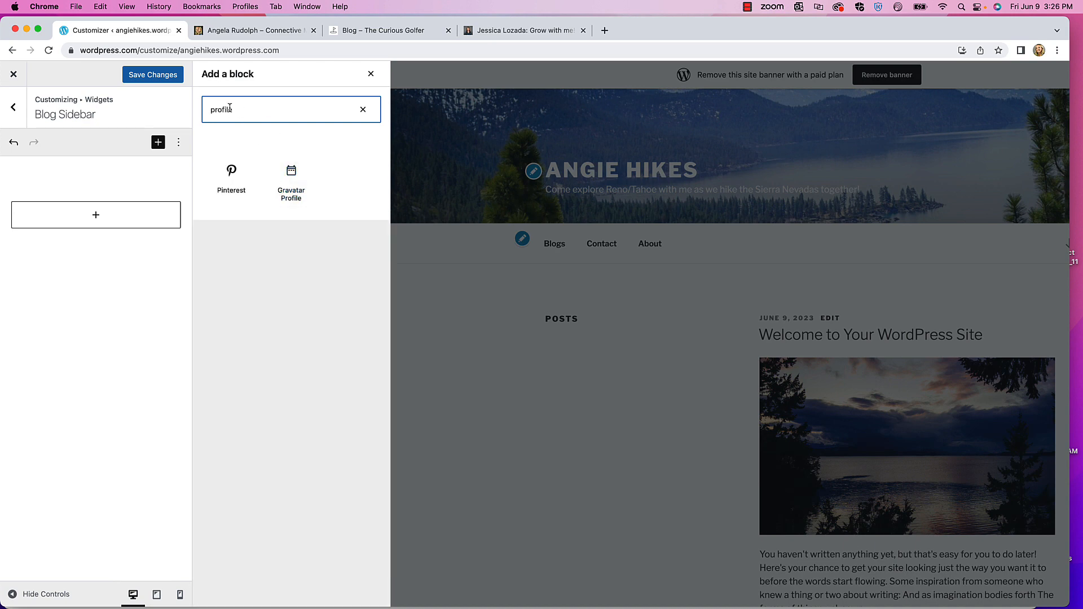
left_click_drag(241, 109, 183, 110)
type("gravat")
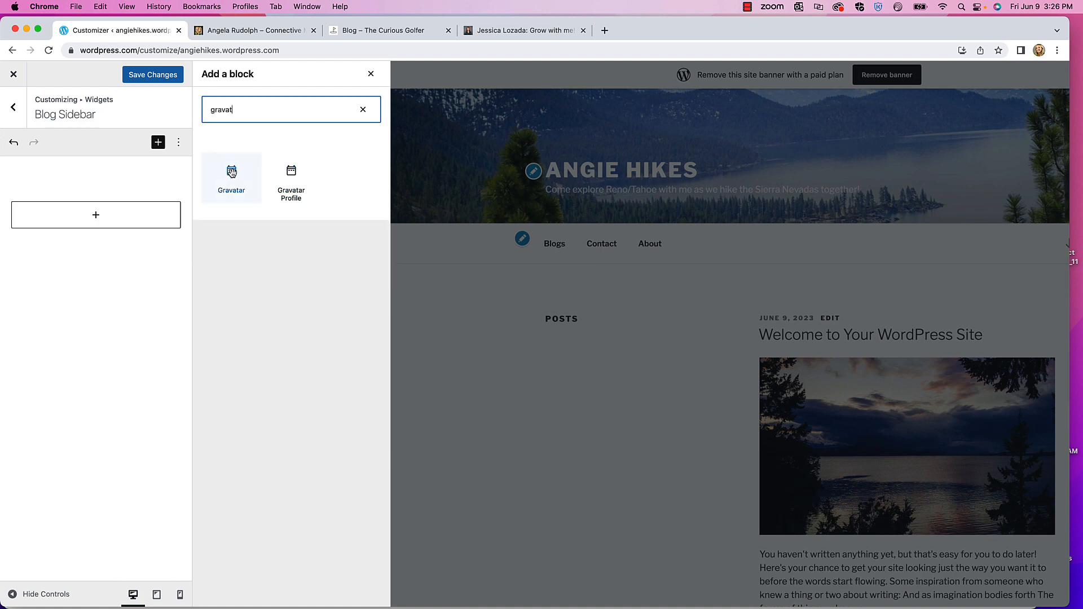
left_click(292, 176)
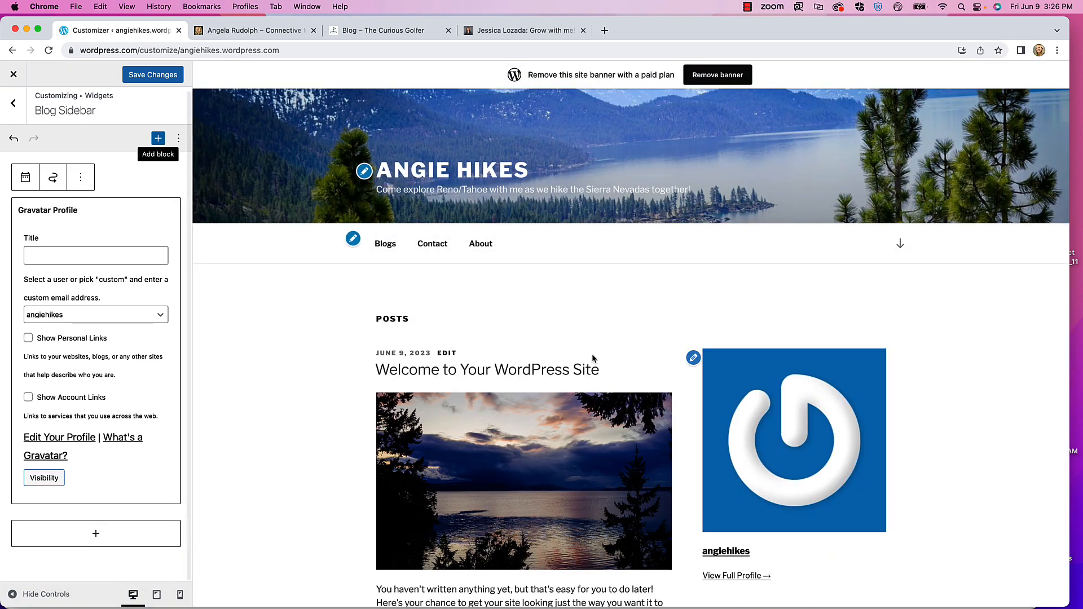
scroll(772, 337, "down", 5)
scroll(772, 337, "down", 1)
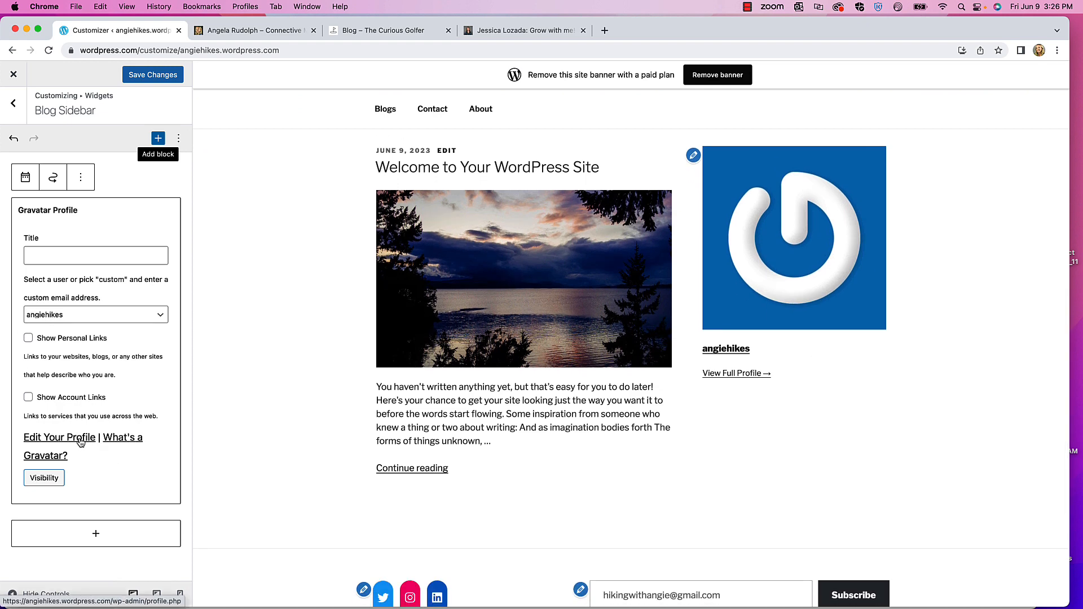
- Open the Edit Your Profile link in a new tab, view My Profile, then go back to the Customizer
right_click(58, 440)
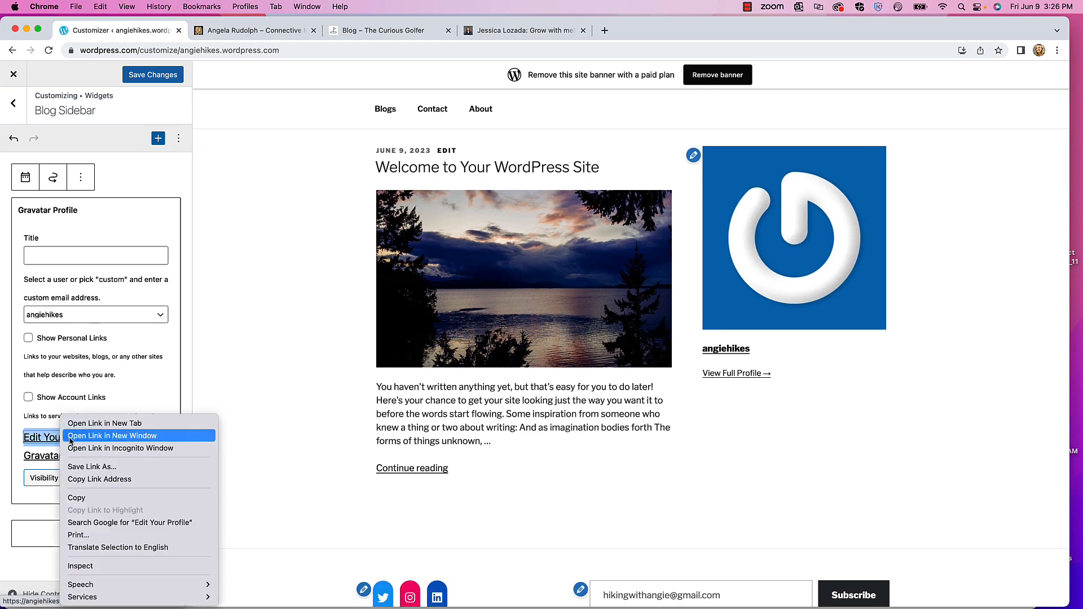
left_click(82, 424)
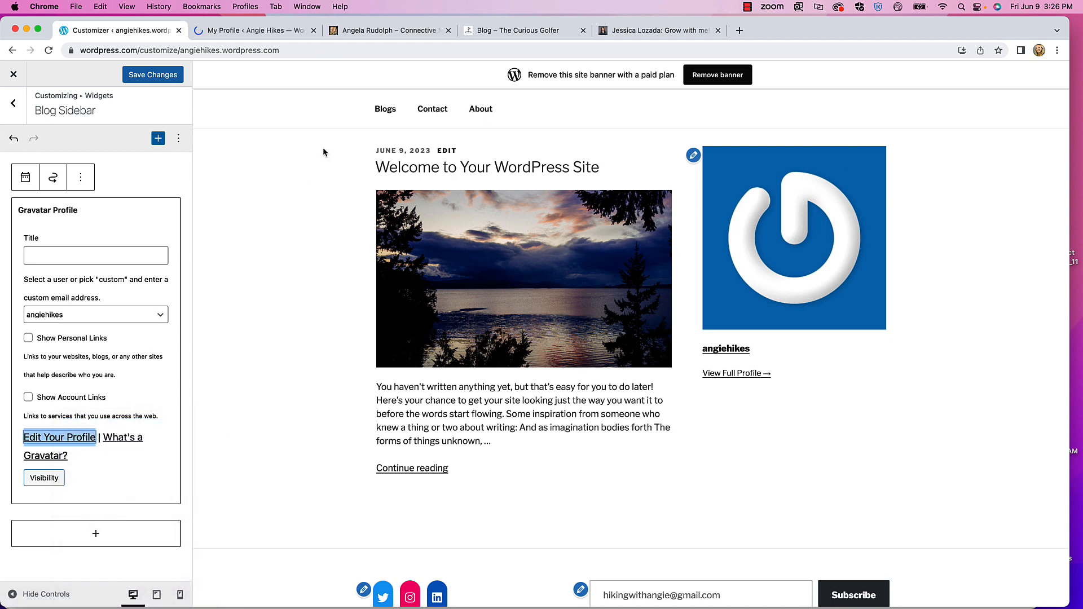
left_click(241, 28)
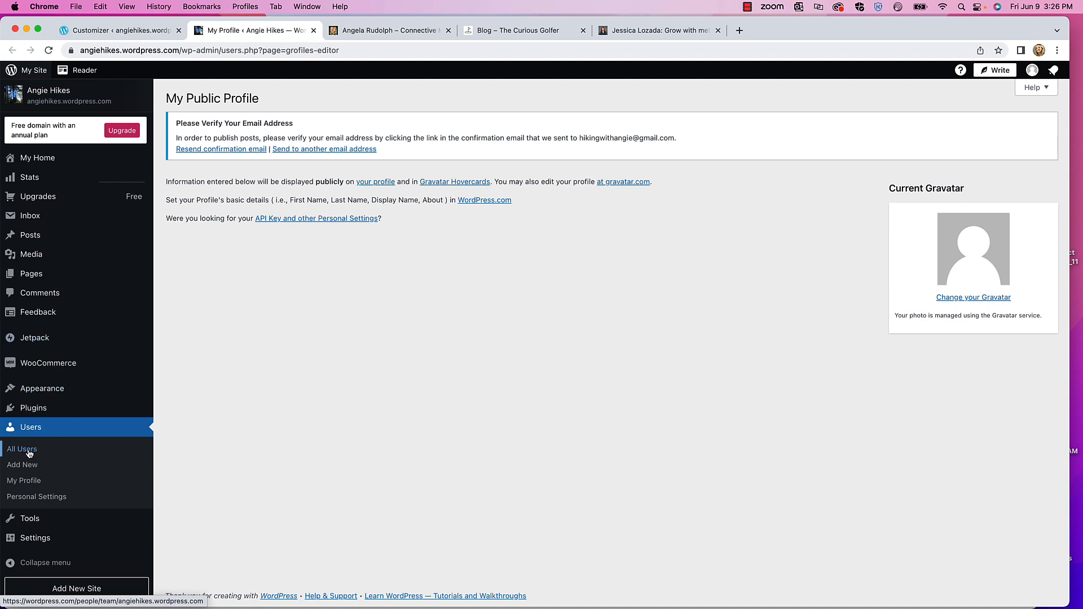
left_click(30, 484)
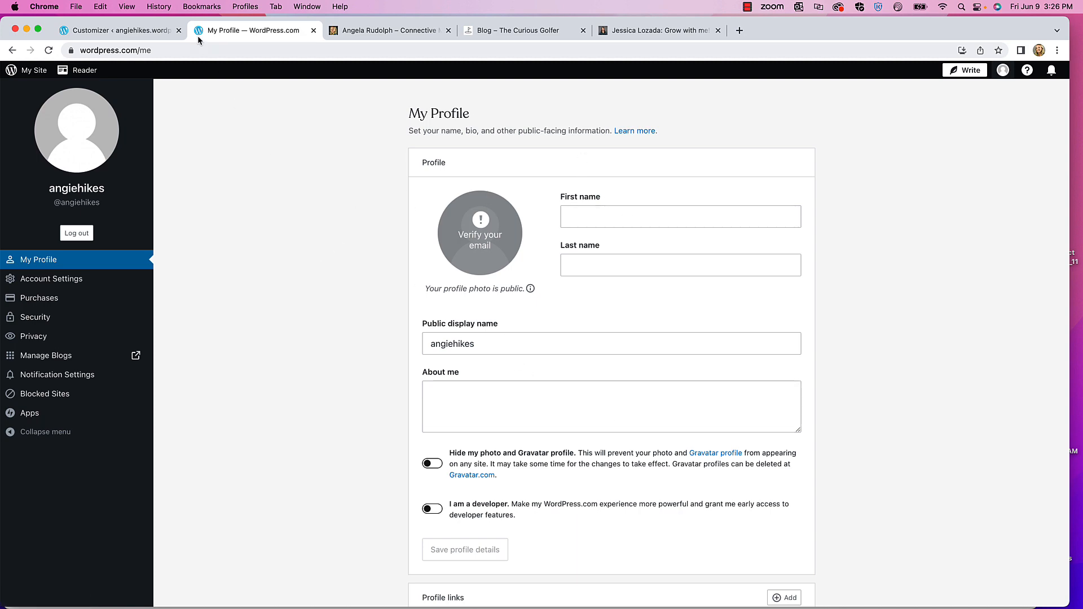
left_click(129, 31)
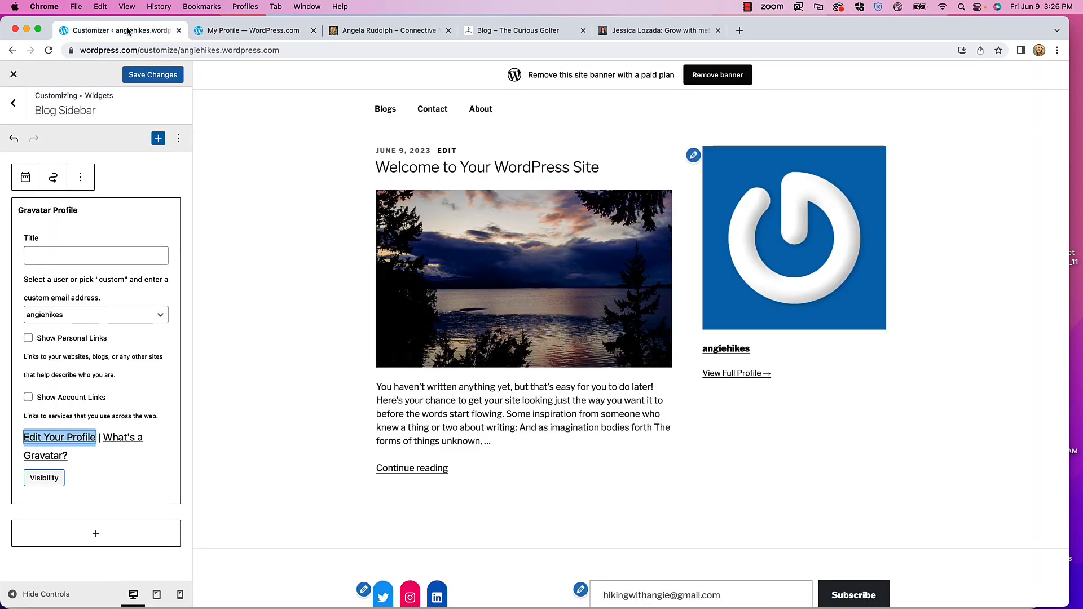
- Undo the earlier Gravatar widget and insert a fresh Gravatar Profile block into the empty sidebar
left_click(58, 258)
left_click(233, 209)
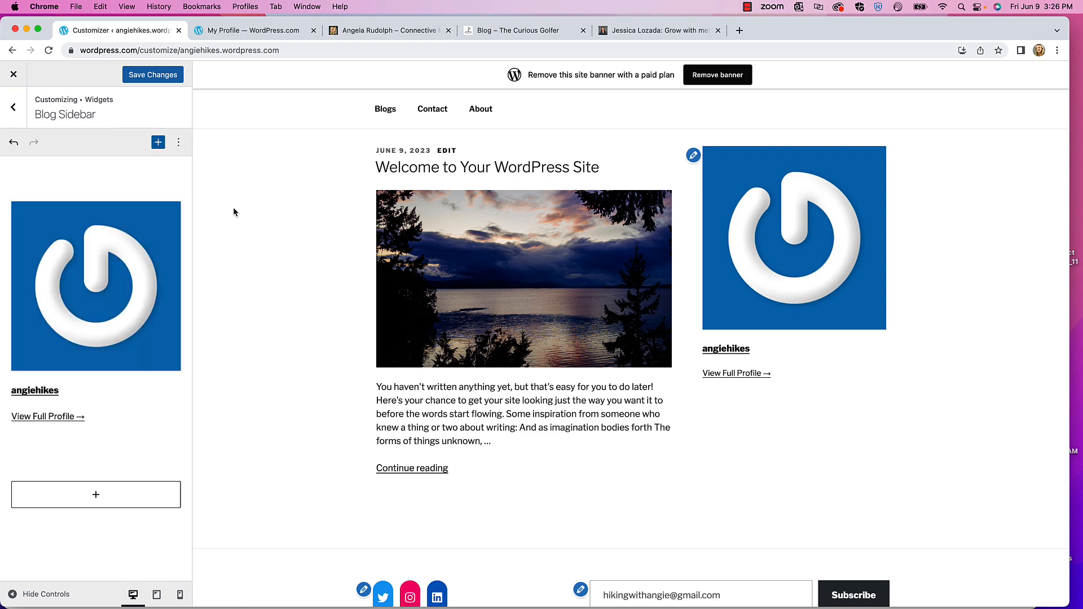
left_click(14, 143)
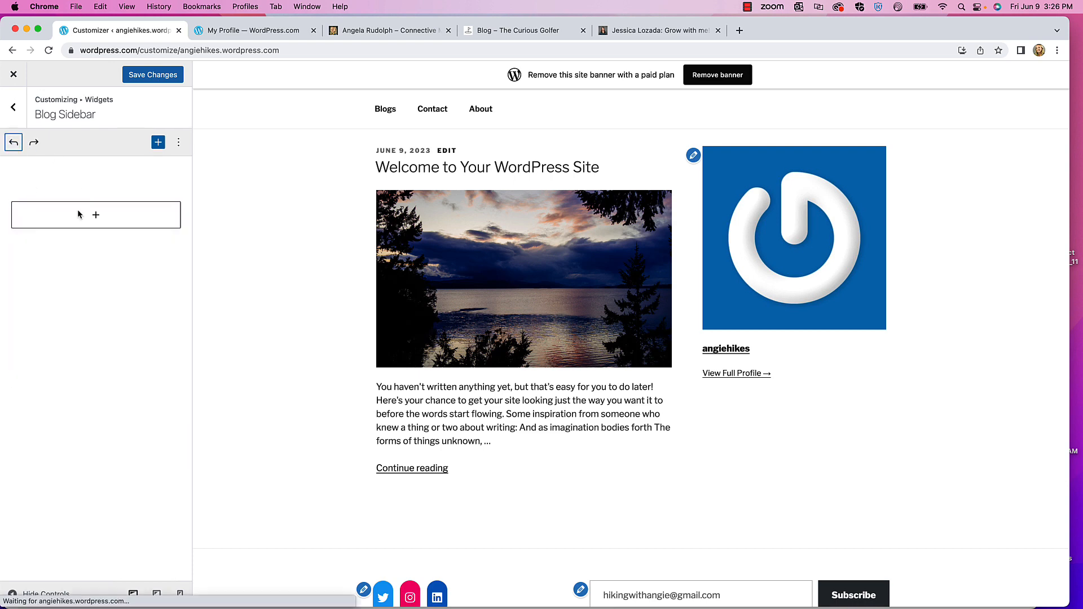
left_click(86, 216)
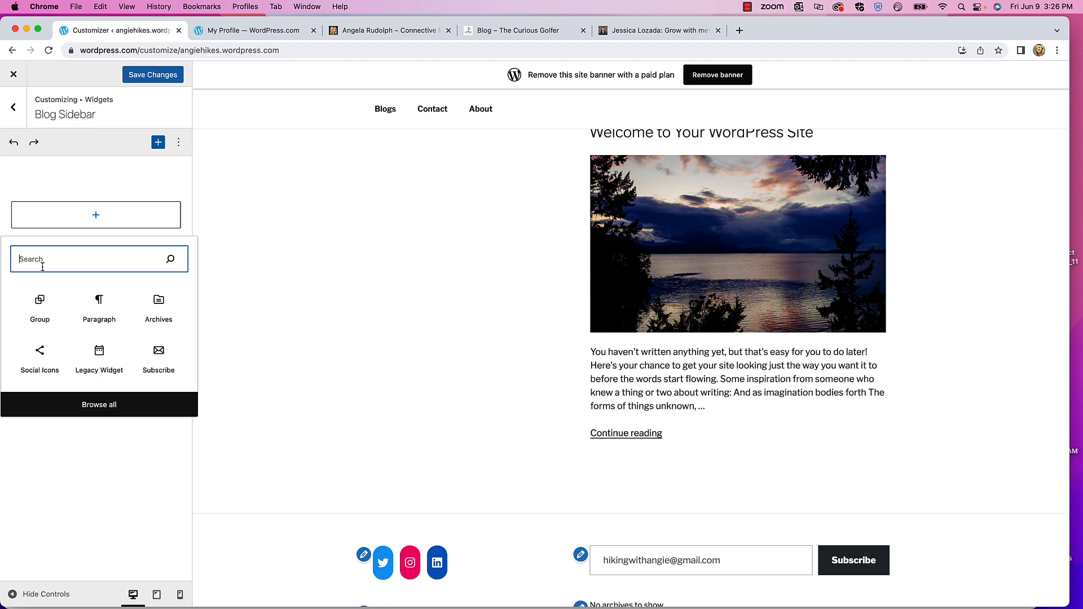
type("grav")
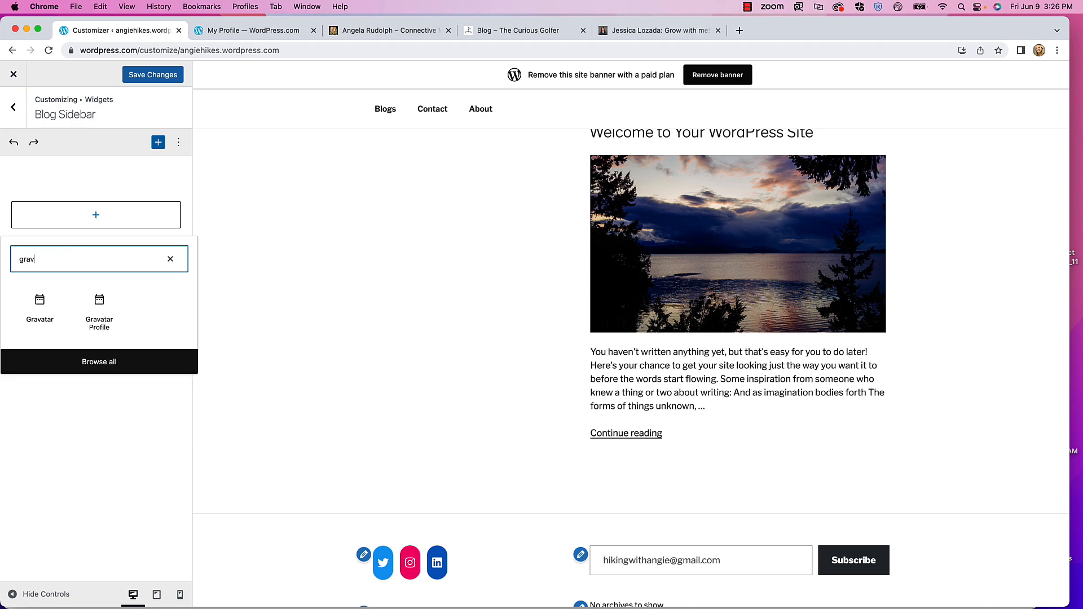
left_click(108, 307)
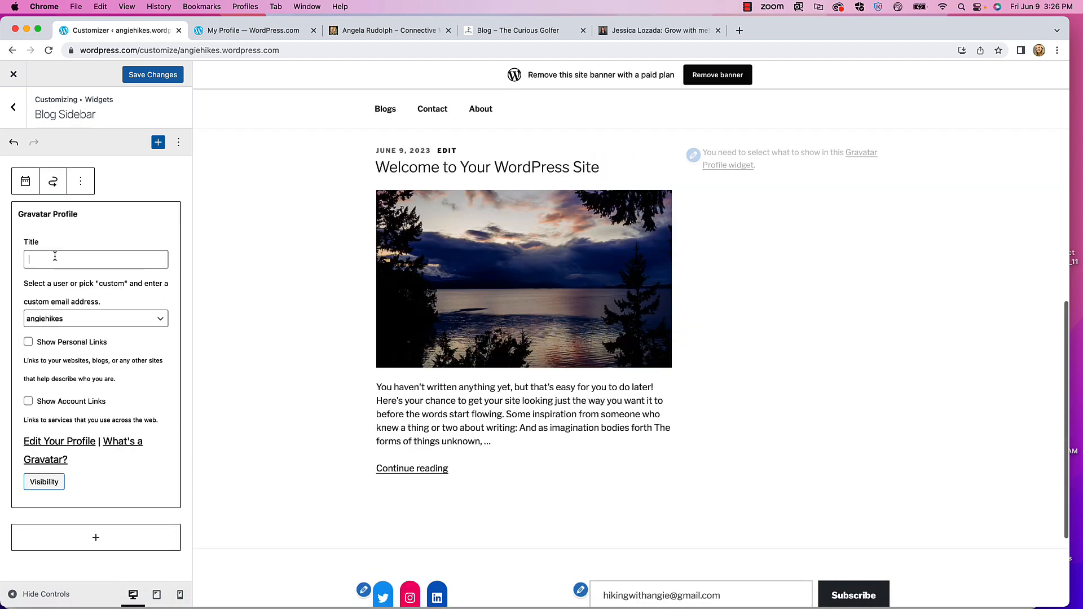
- Leave the title blank, switch the profile user to Custom, and enter the owner's Gravatar email address
left_click(55, 257)
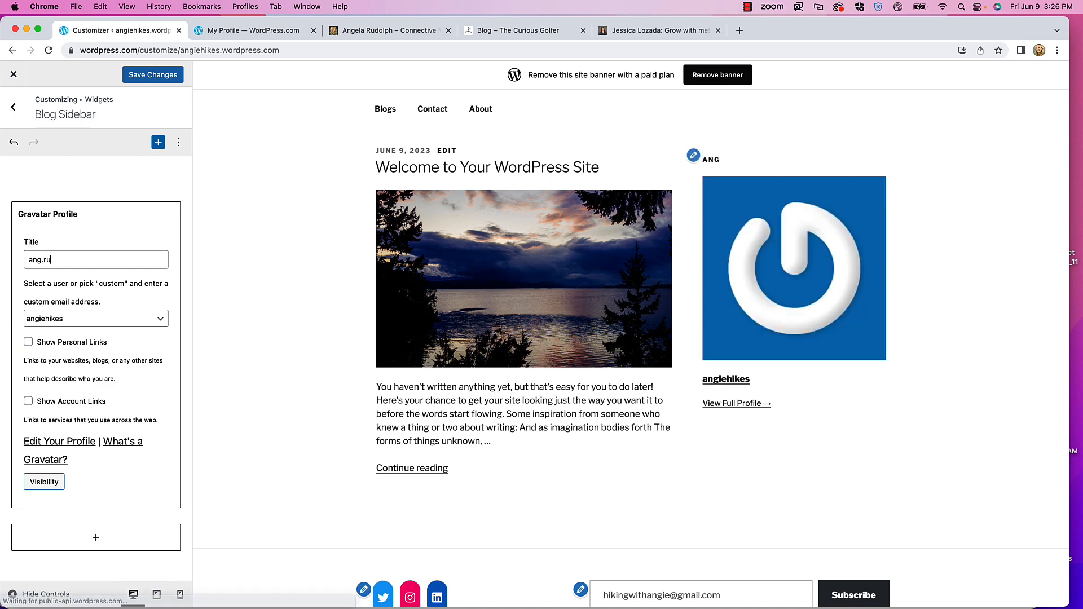
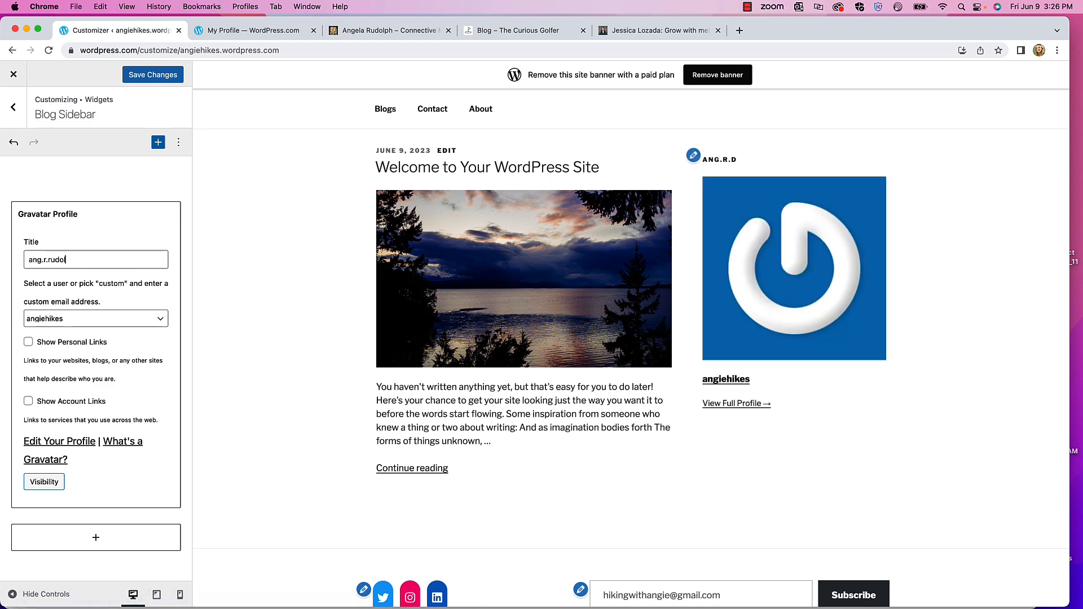
key("BackSpace")
key("BackSpace")
key("BackSpace")
key("BackSpace")
key("BackSpace")
key("BackSpace")
key("BackSpace")
key("BackSpace")
key("BackSpace")
key("BackSpace")
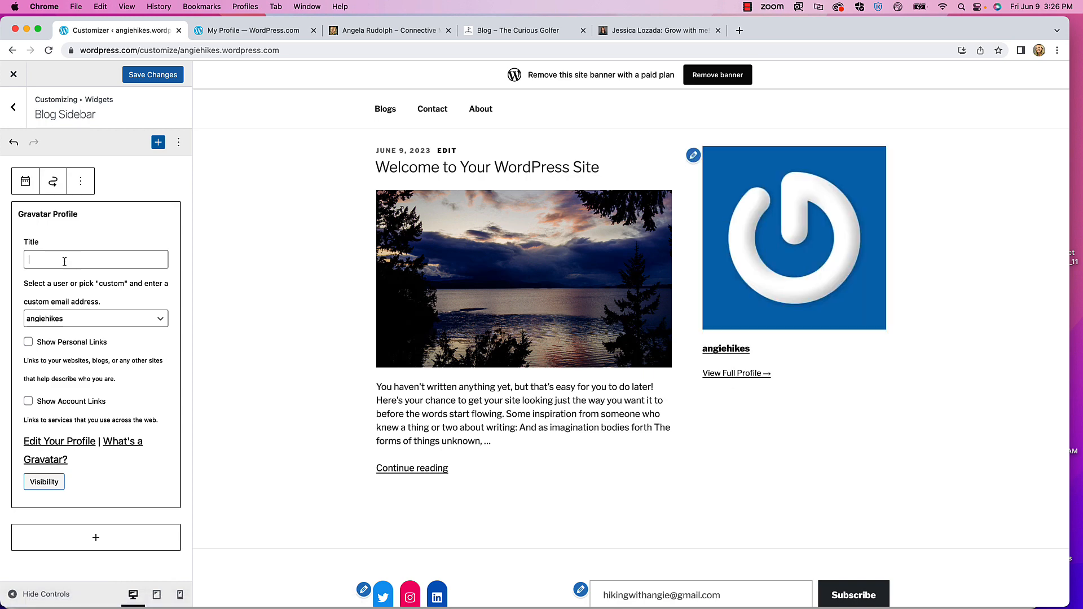
left_click(84, 318)
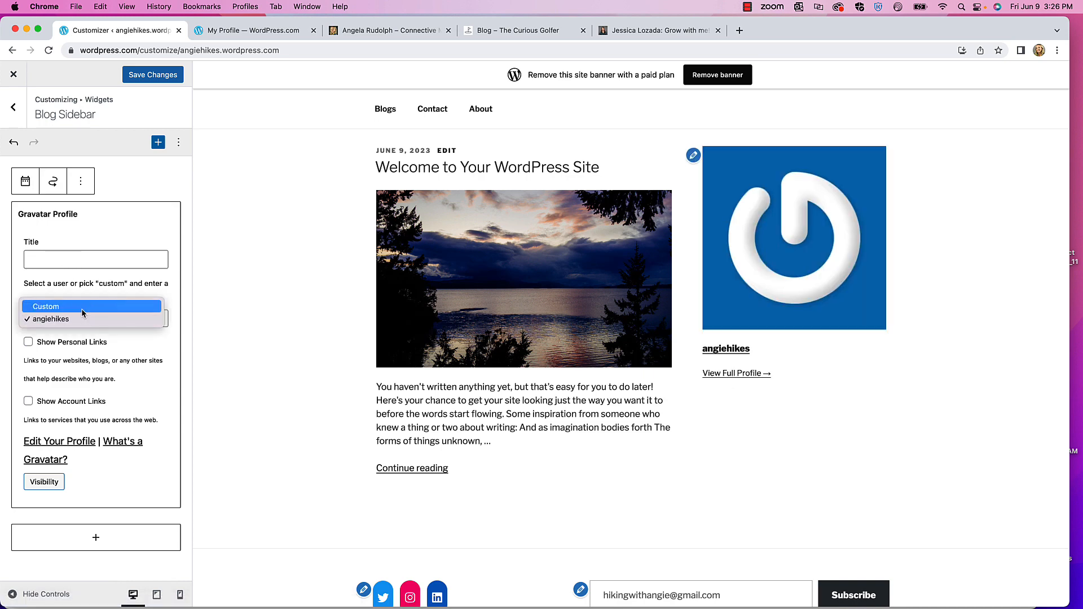
left_click(79, 307)
left_click(50, 357)
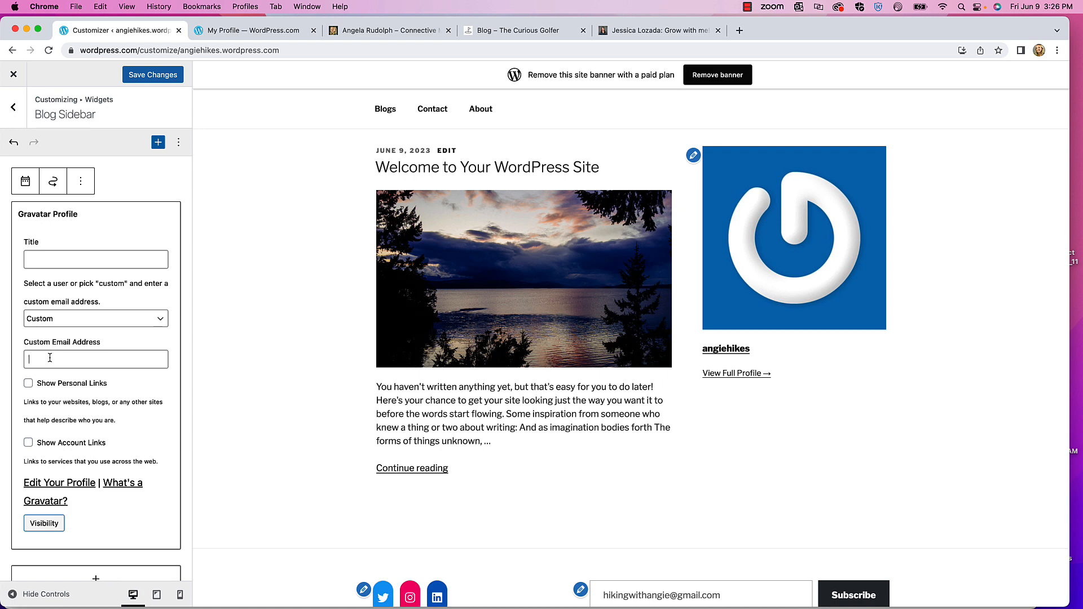
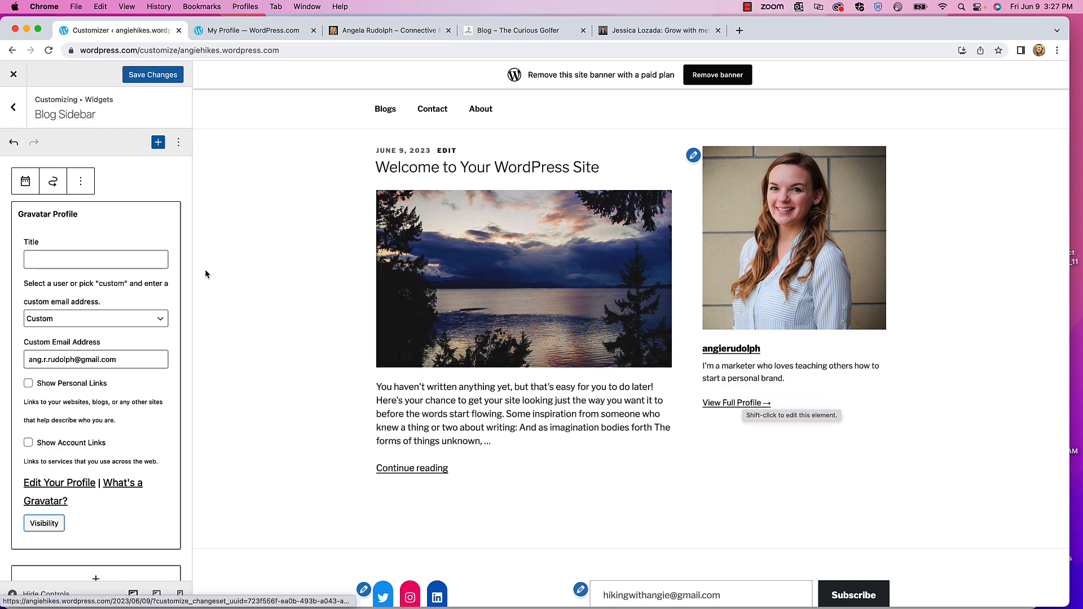
- Switch the Gravatar Profile widget to the site's own account and title it with the blogger's full name
left_click(111, 319)
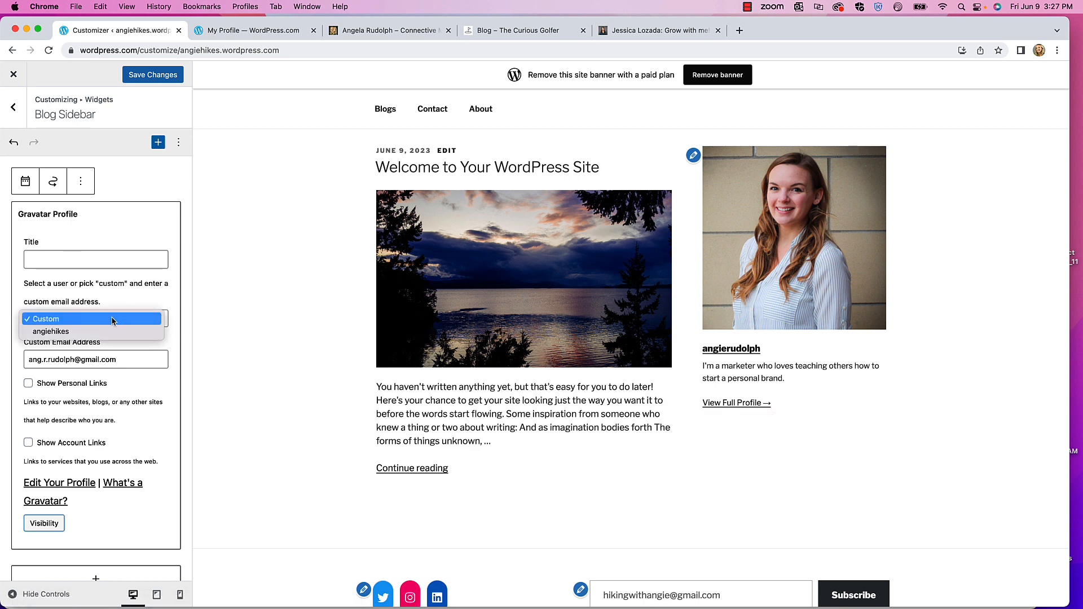
left_click(72, 332)
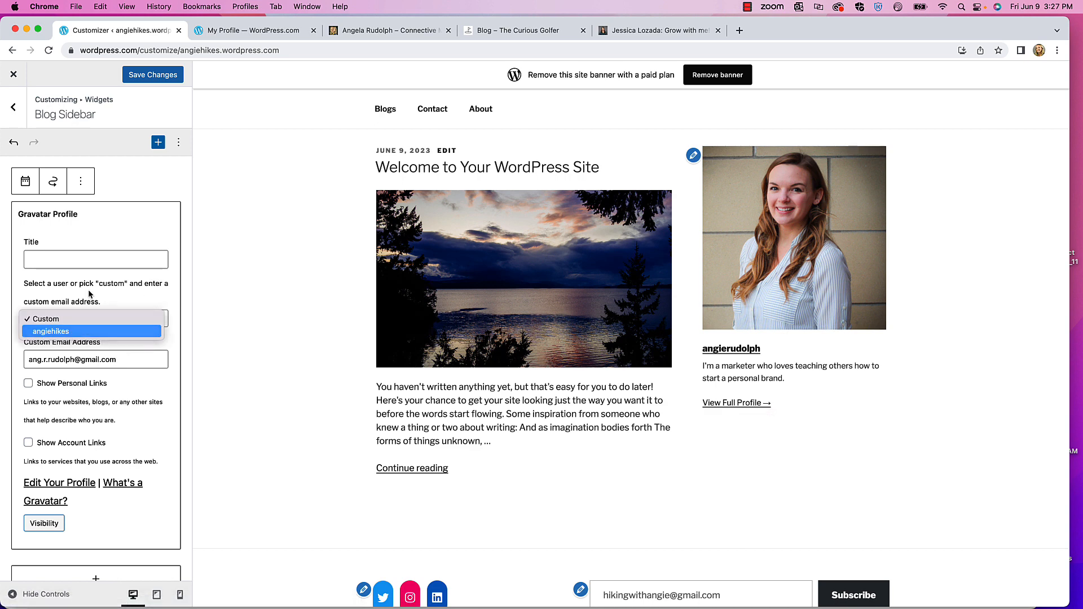
left_click(54, 255)
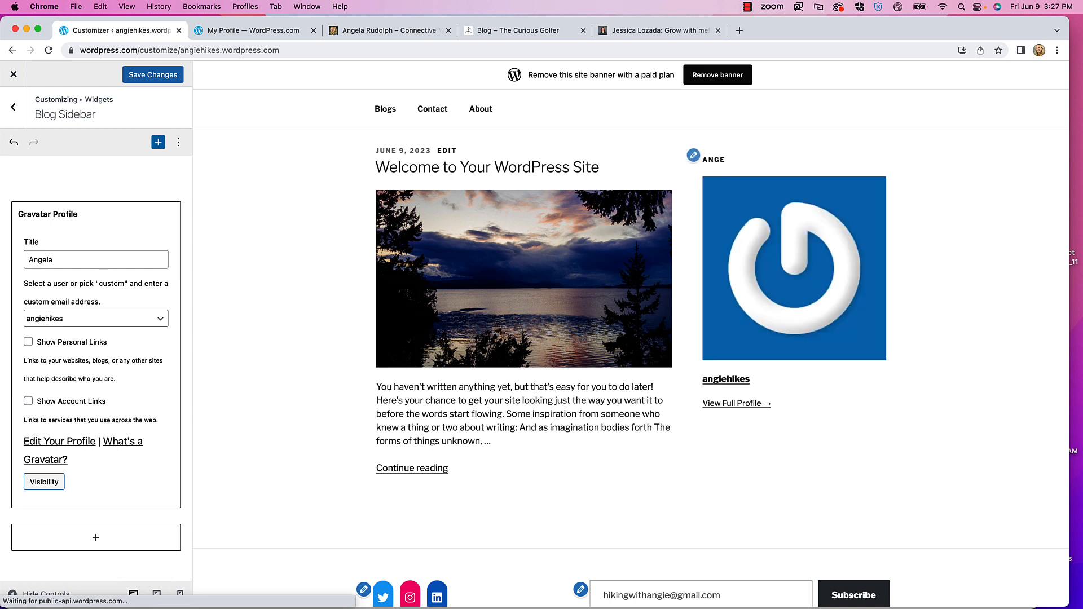
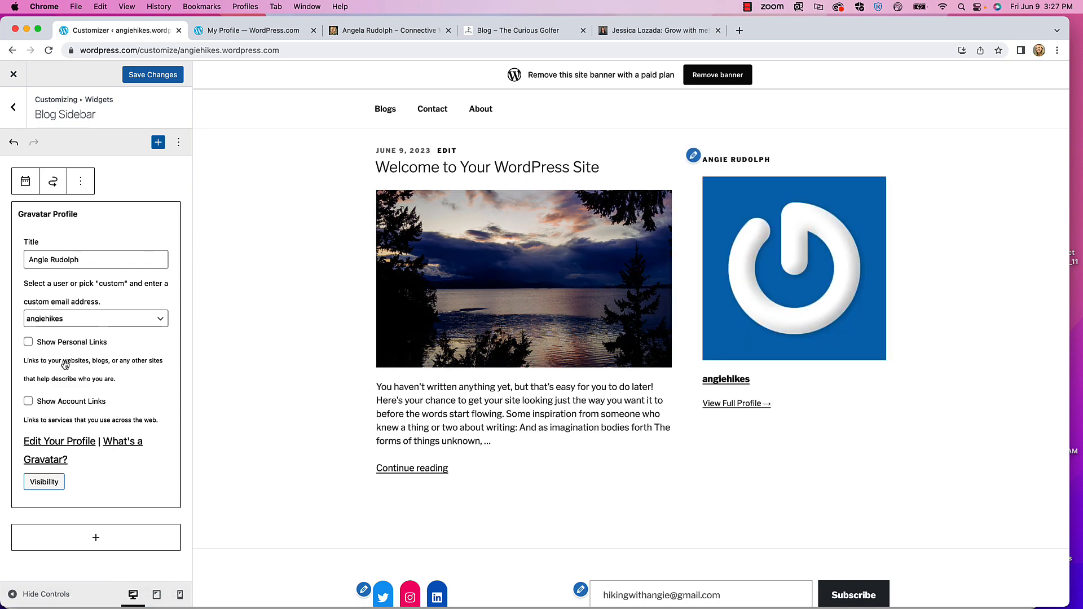
- Resend the email verification message from the account's My Profile settings in a new tab
left_click(62, 444)
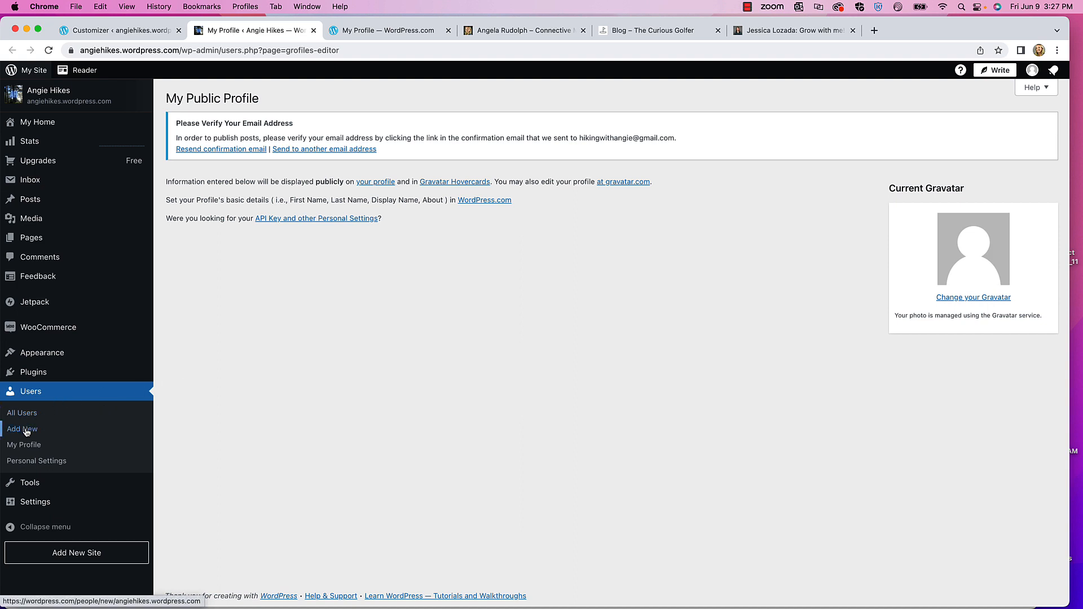
left_click(26, 446)
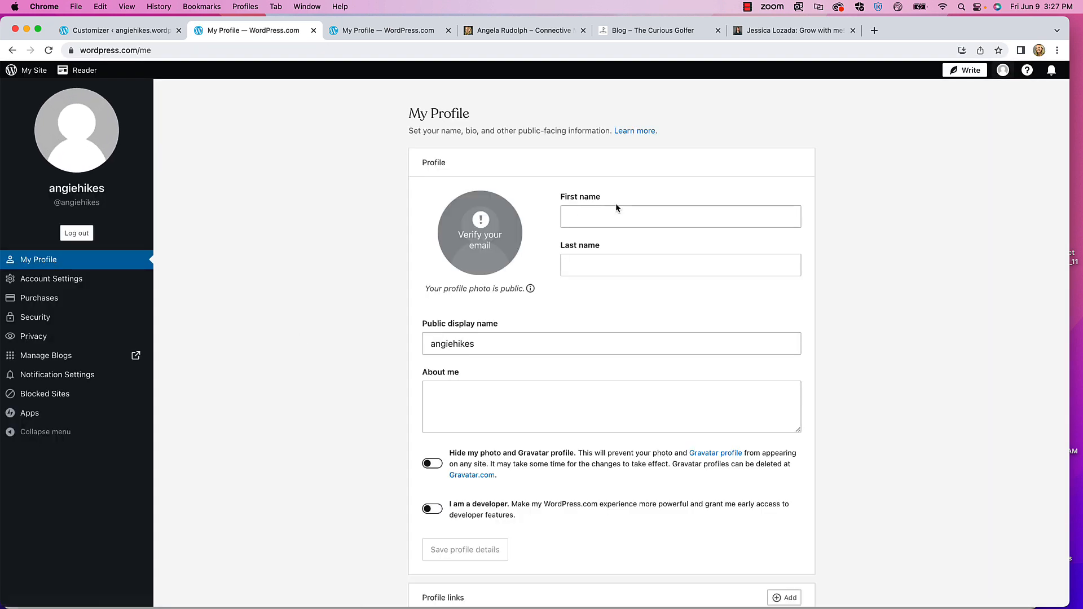
left_click(490, 225)
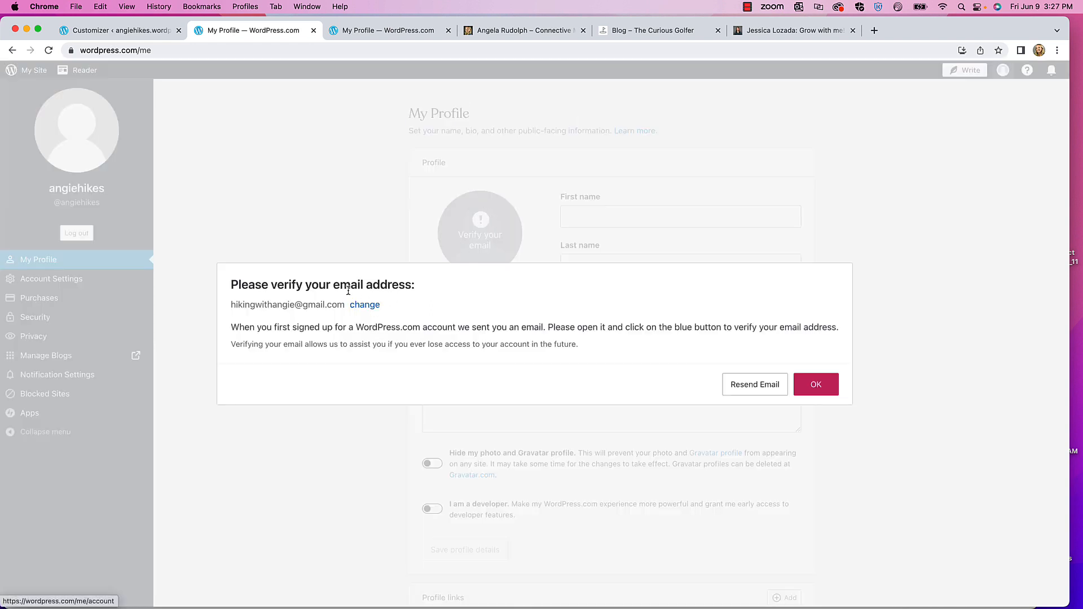
left_click(767, 384)
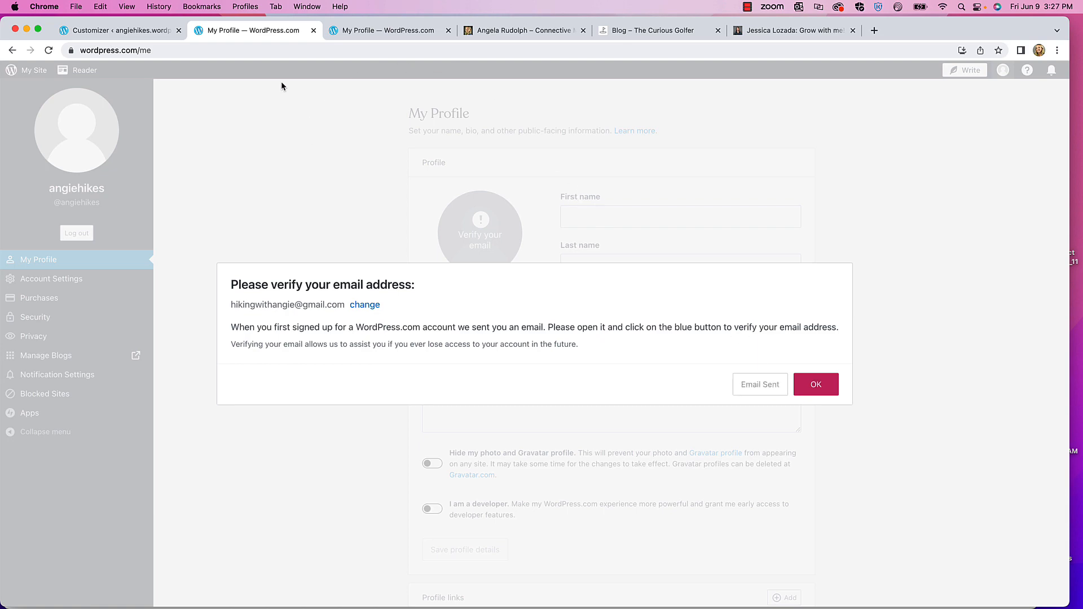
left_click(817, 385)
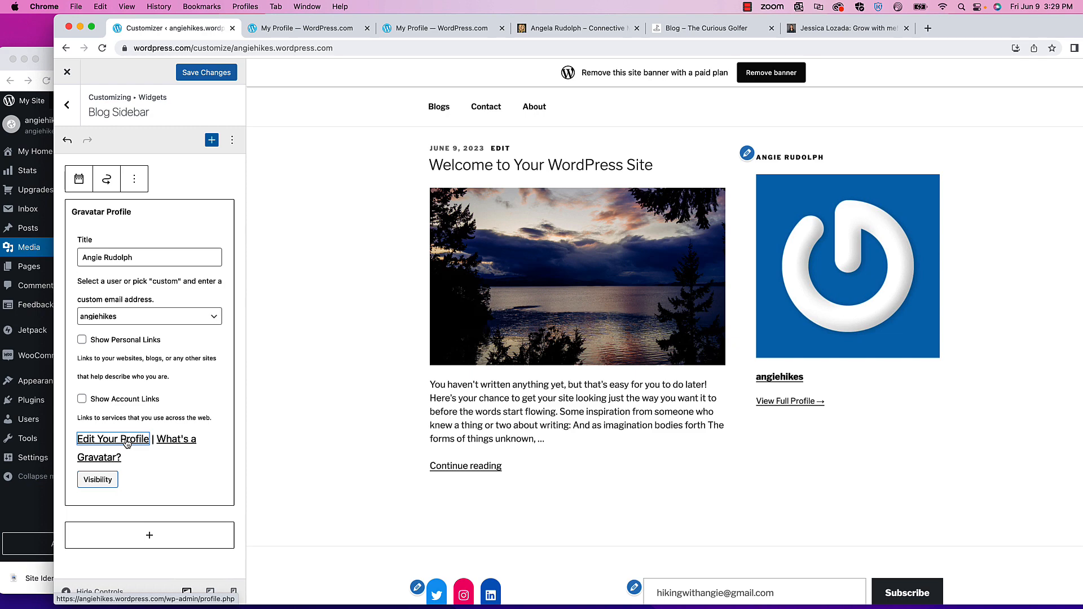
- Load the cropped headshot image found on the Desktop into the My Profile photo editor
left_click(114, 442)
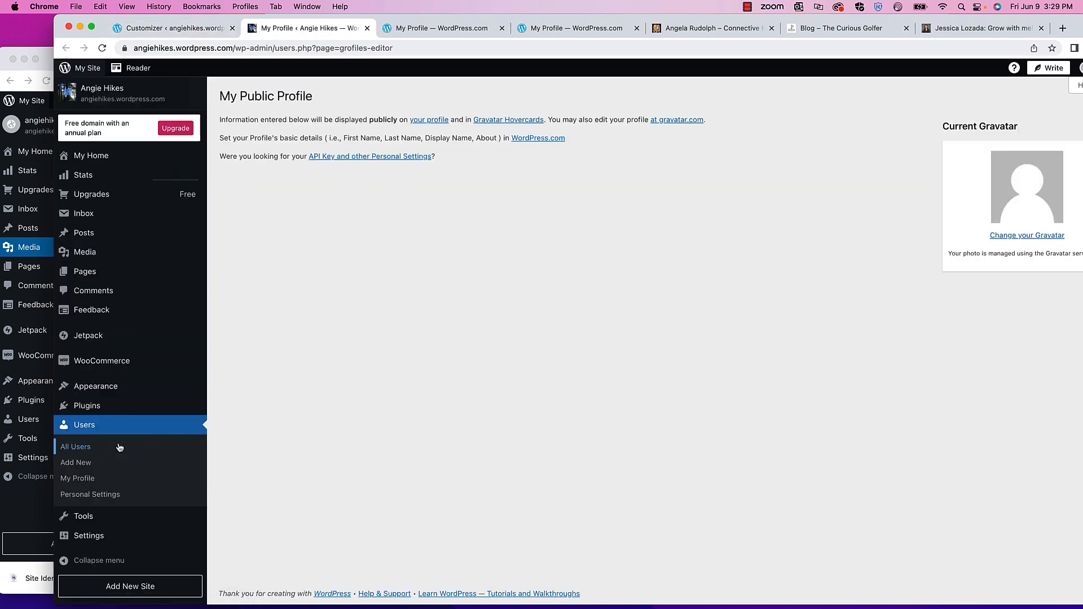
left_click(86, 481)
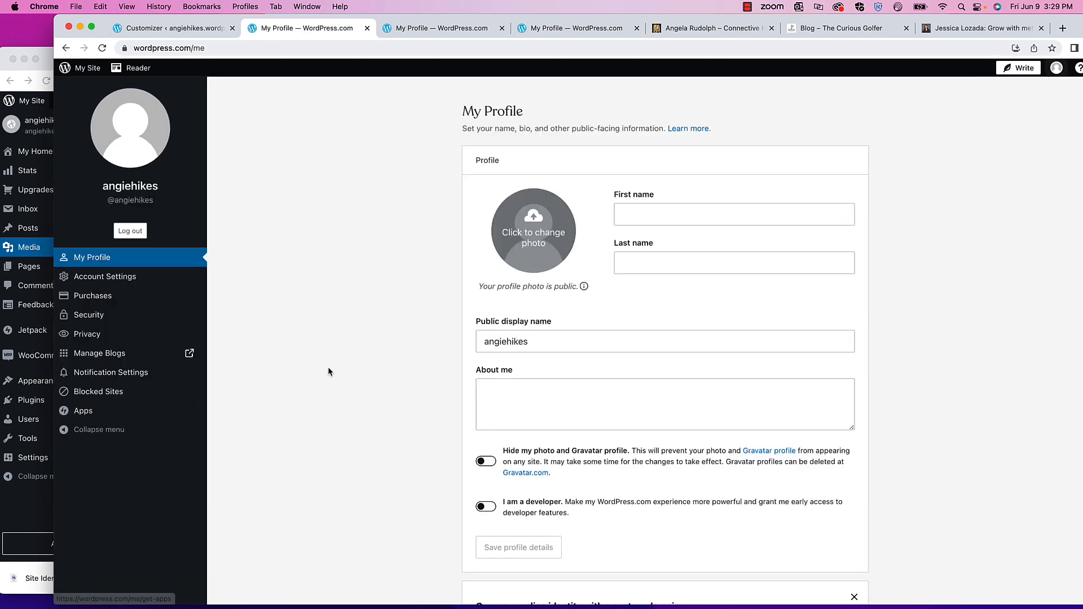
left_click(530, 222)
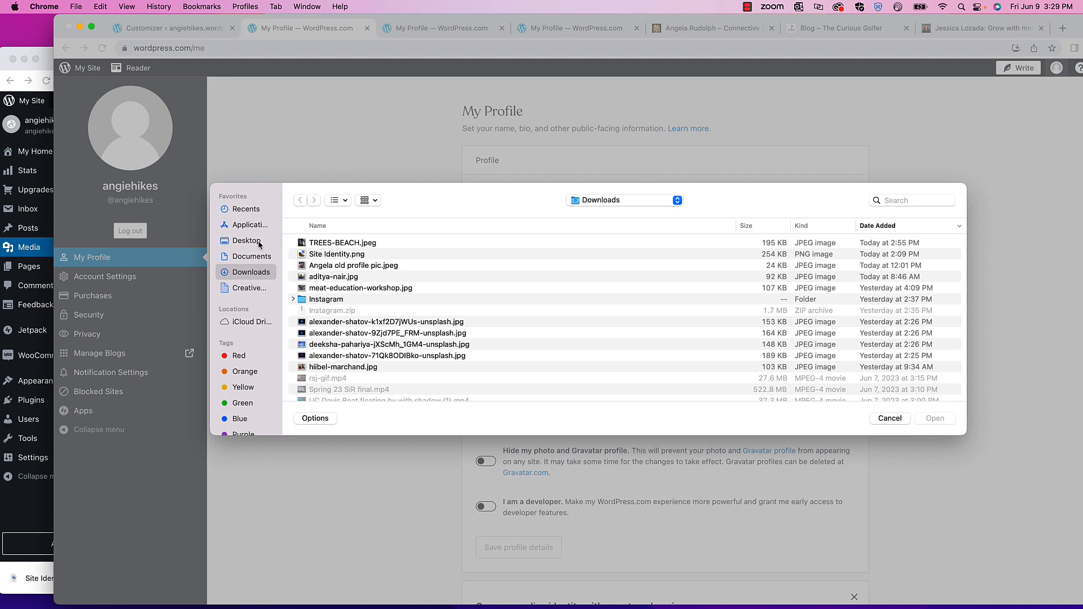
left_click(247, 241)
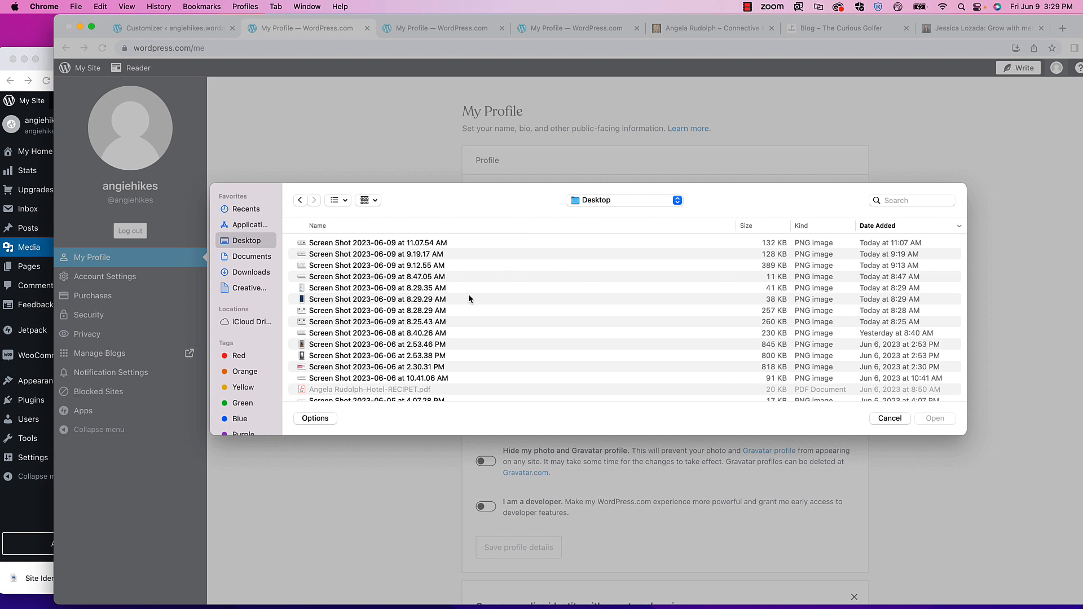
left_click(895, 201)
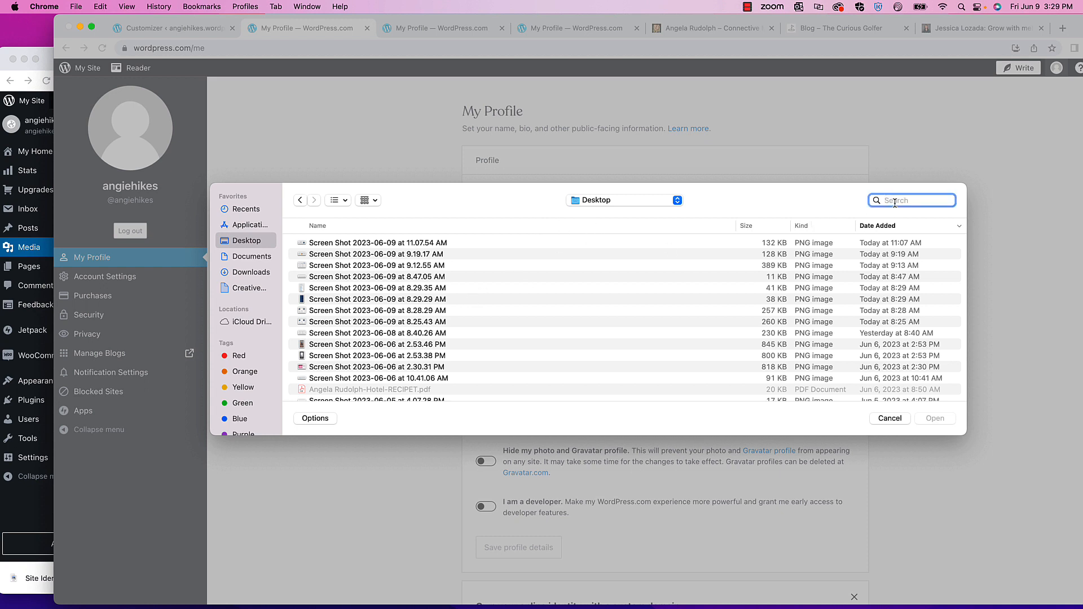
type("headshot")
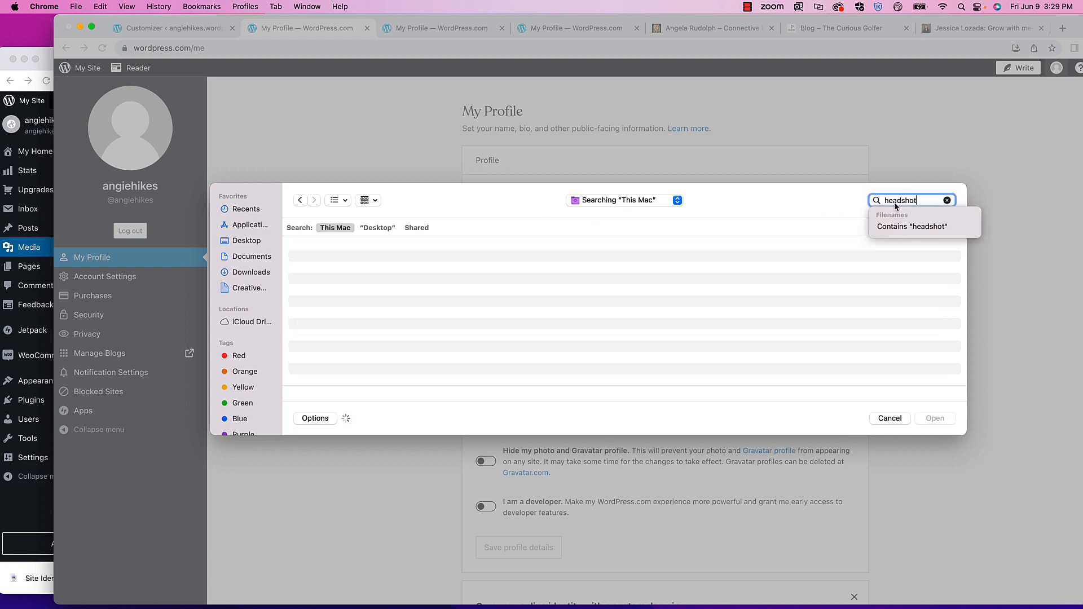
type(" cropp")
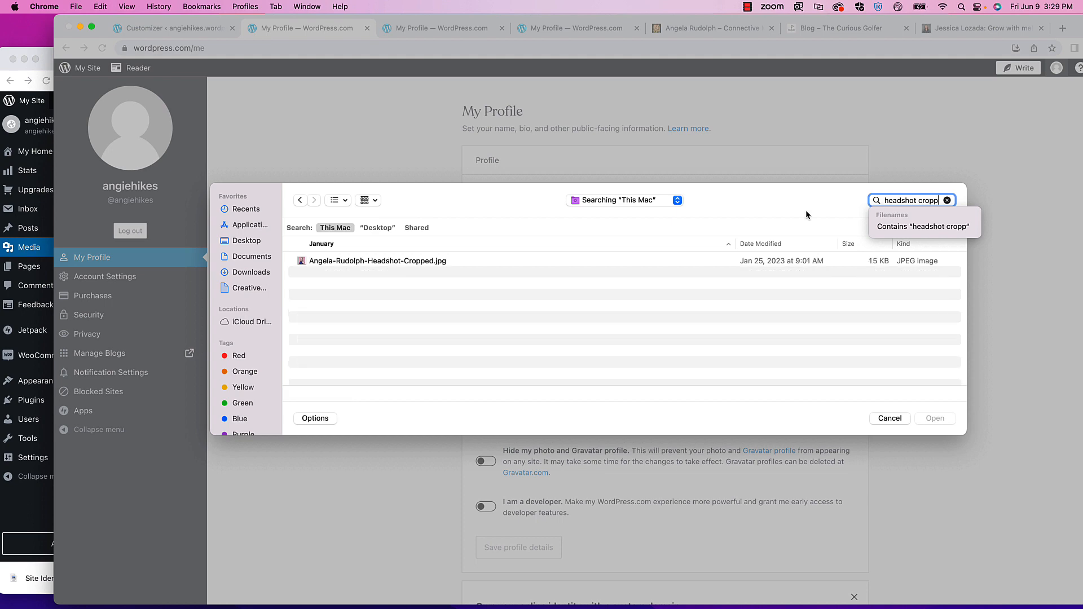
left_click(419, 261)
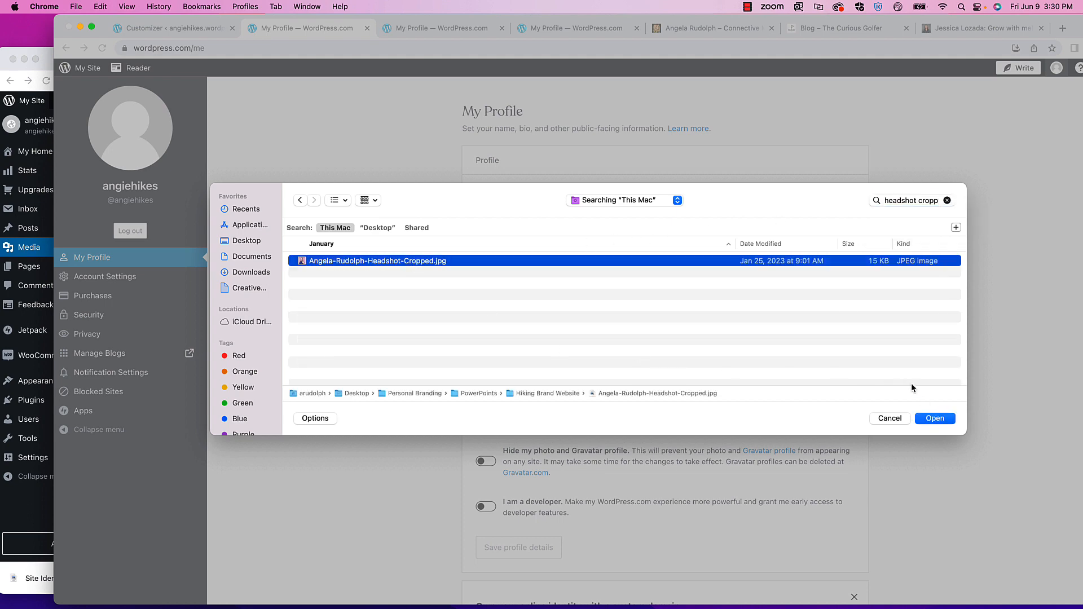
left_click(928, 419)
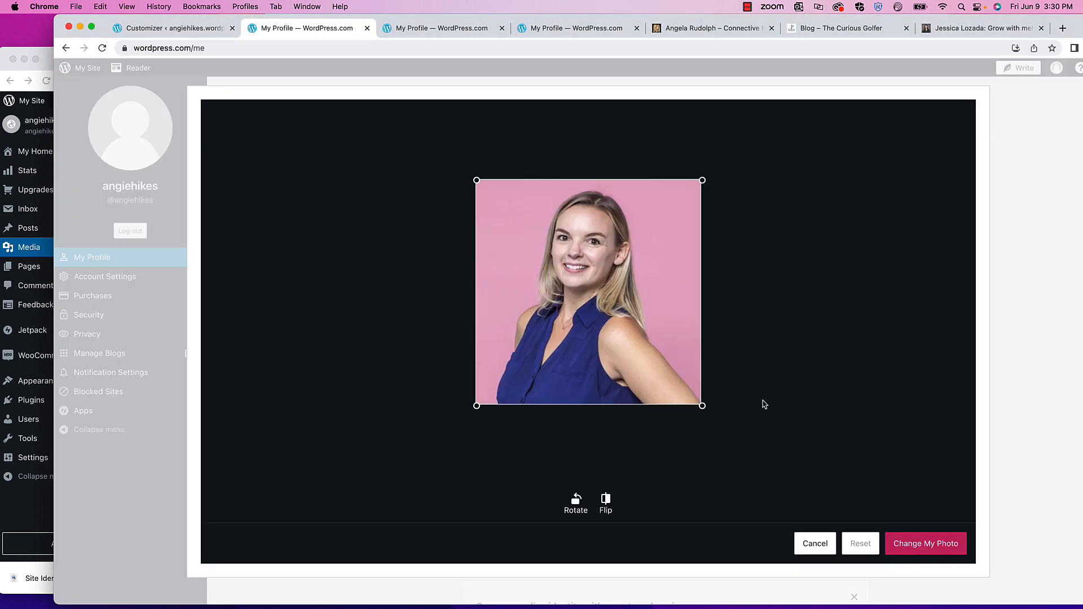
- Apply the headshot as the profile photo, enter first and last name, and set display name AngieHikes
left_click(923, 548)
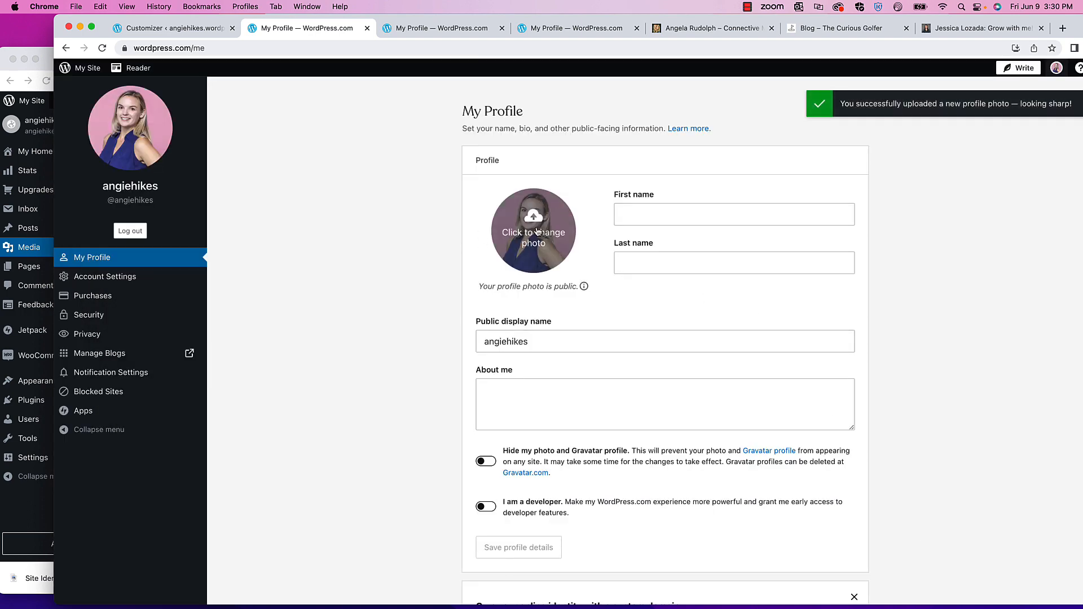
left_click(645, 216)
type("Angie")
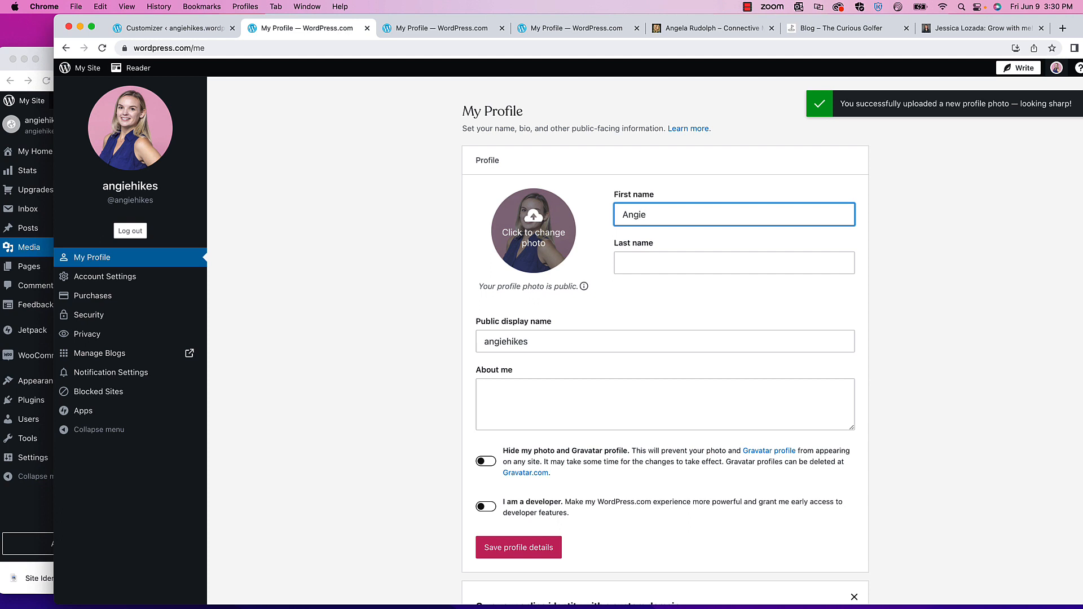
key("Tab")
type("R")
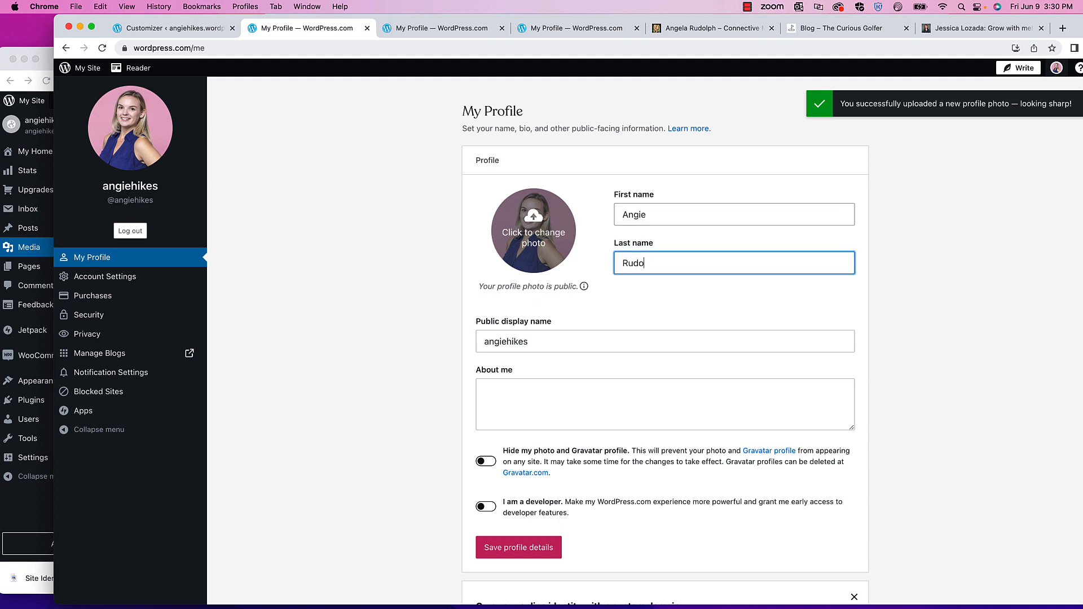
left_click(488, 342)
key("BackSpace")
type("A")
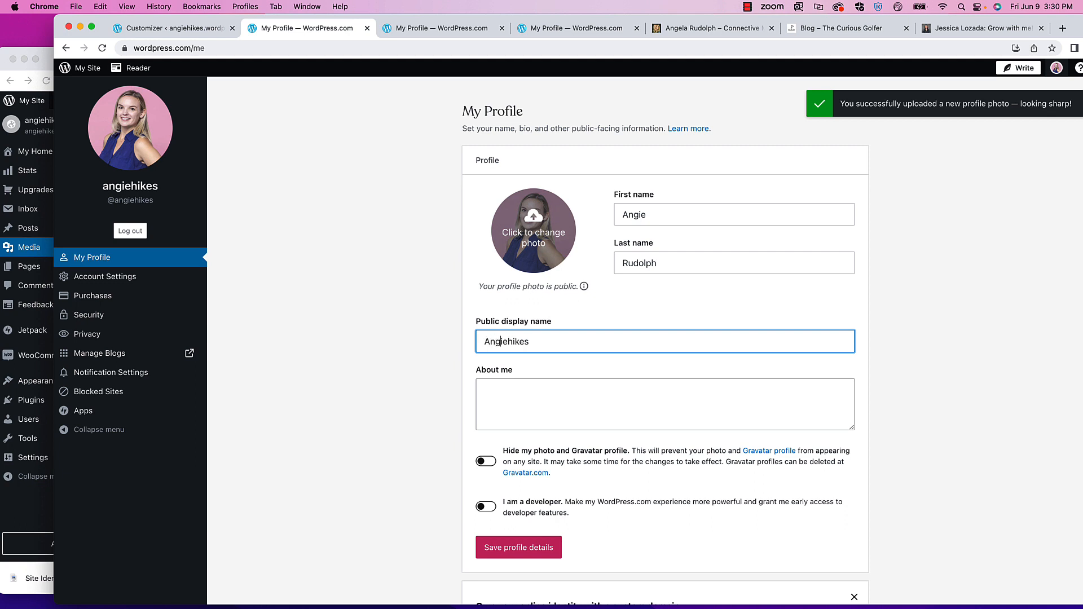
left_click(513, 341)
key("BackSpace")
type("H")
- Write the bio 'I'm an avid hiker exploring the Reno/Tahoe region!' and save the profile details
left_click(535, 405)
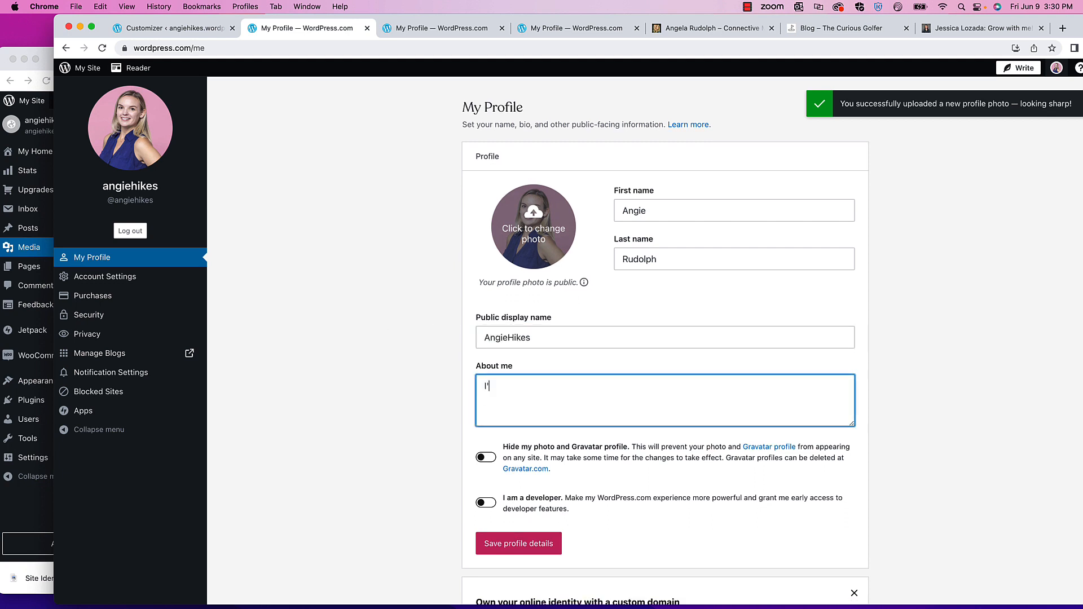
type("I'm an avid hiker exploring the REno")
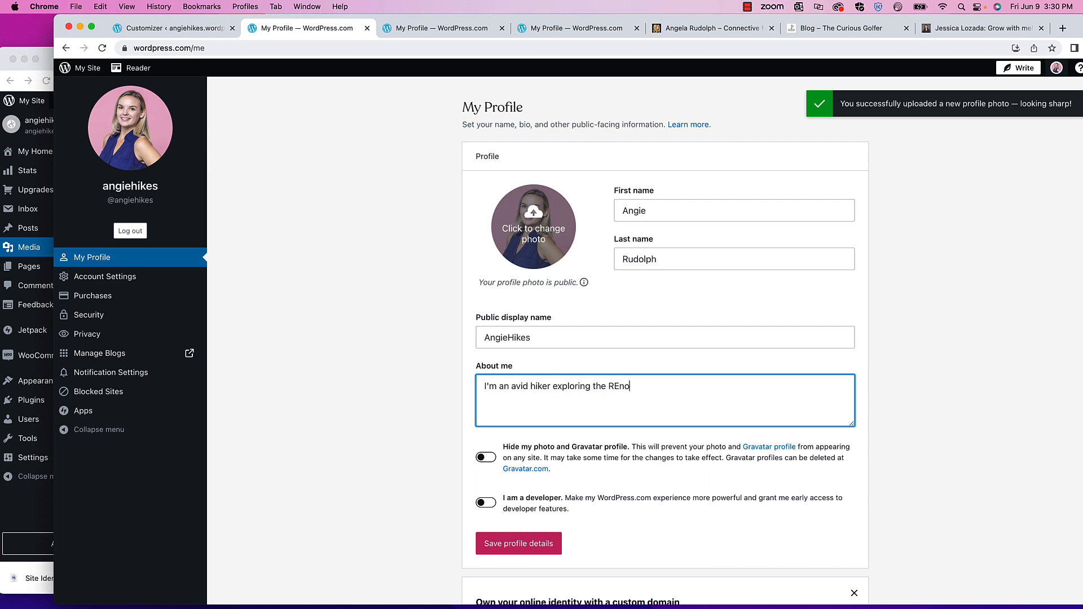
type("/taho")
type("ahoe")
scroll(395, 276, "down", 3)
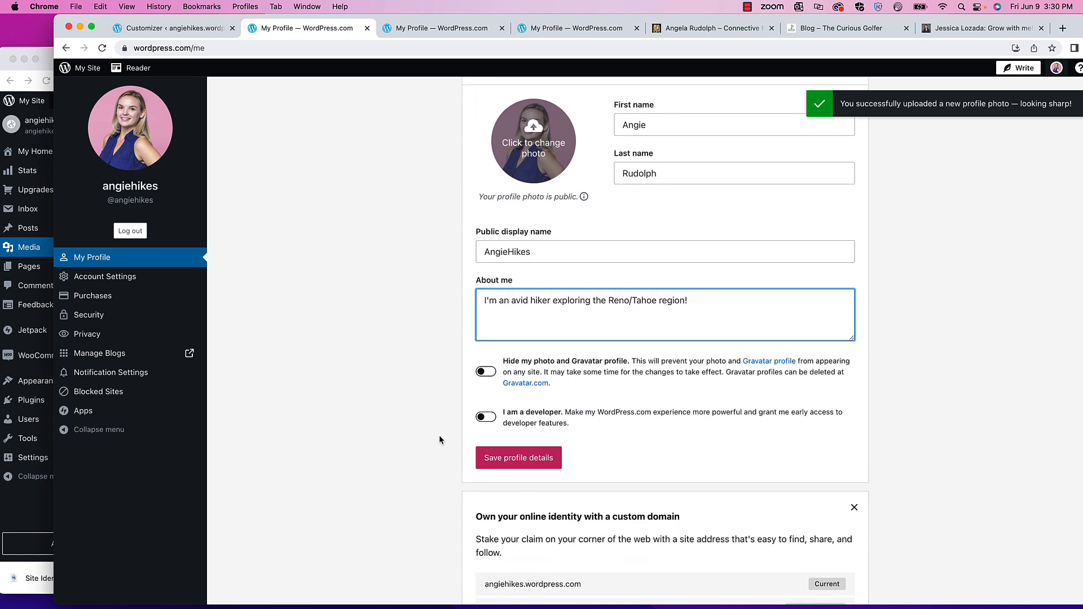
left_click(506, 459)
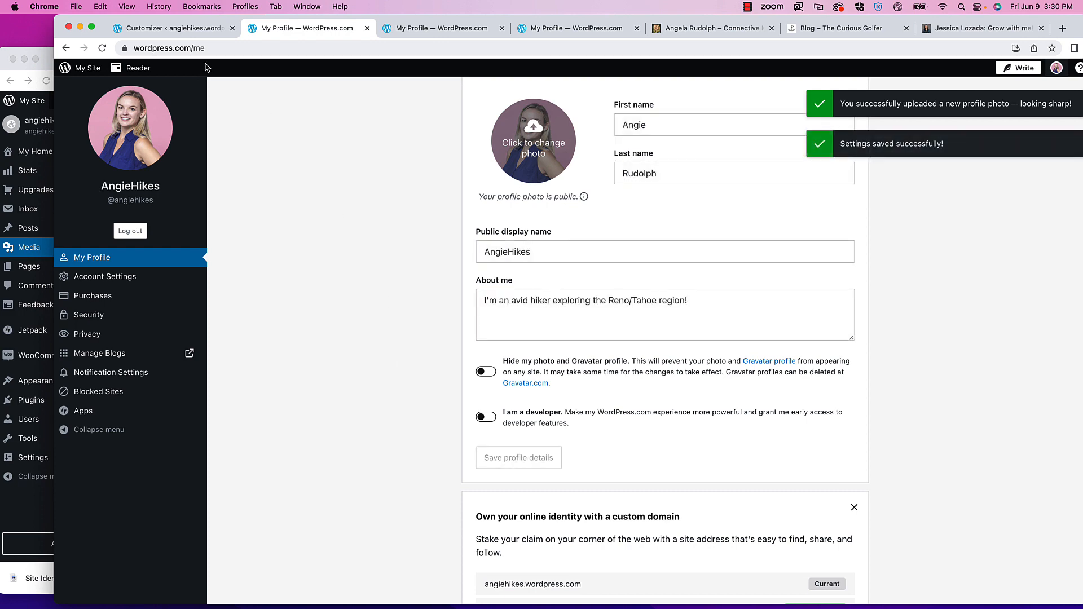
left_click(191, 28)
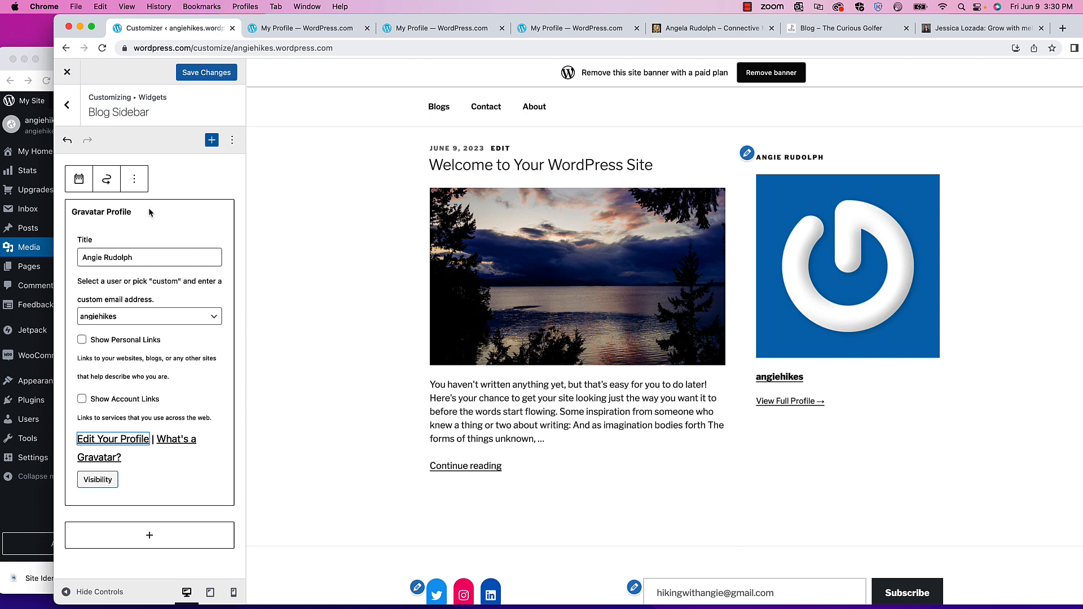
- Save the sidebar widgets, reload the Customizer, and reopen Widgets > Blog Sidebar
left_click(205, 72)
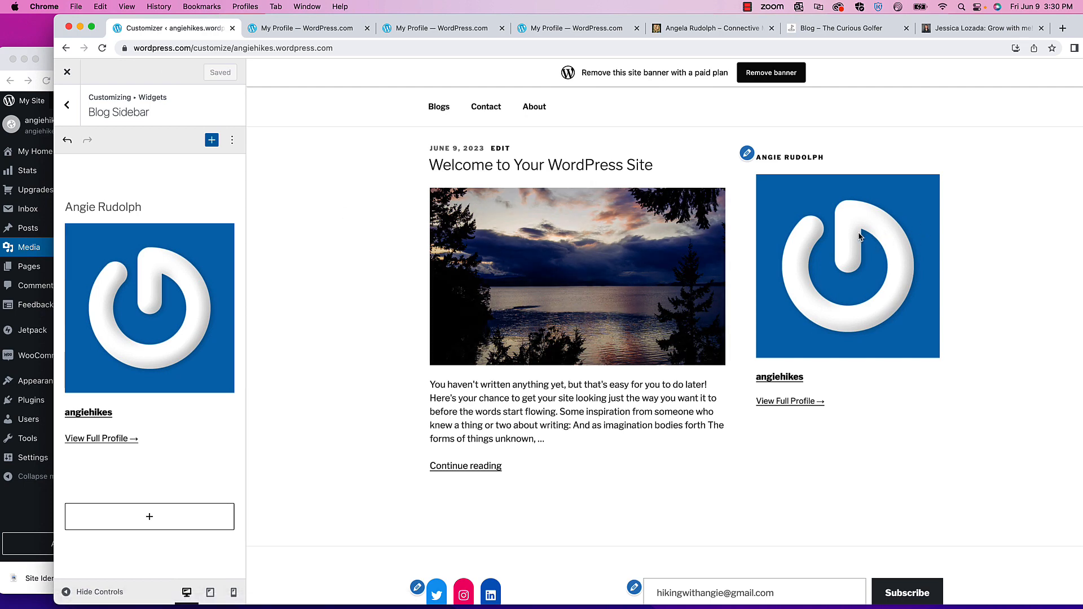
left_click(67, 105)
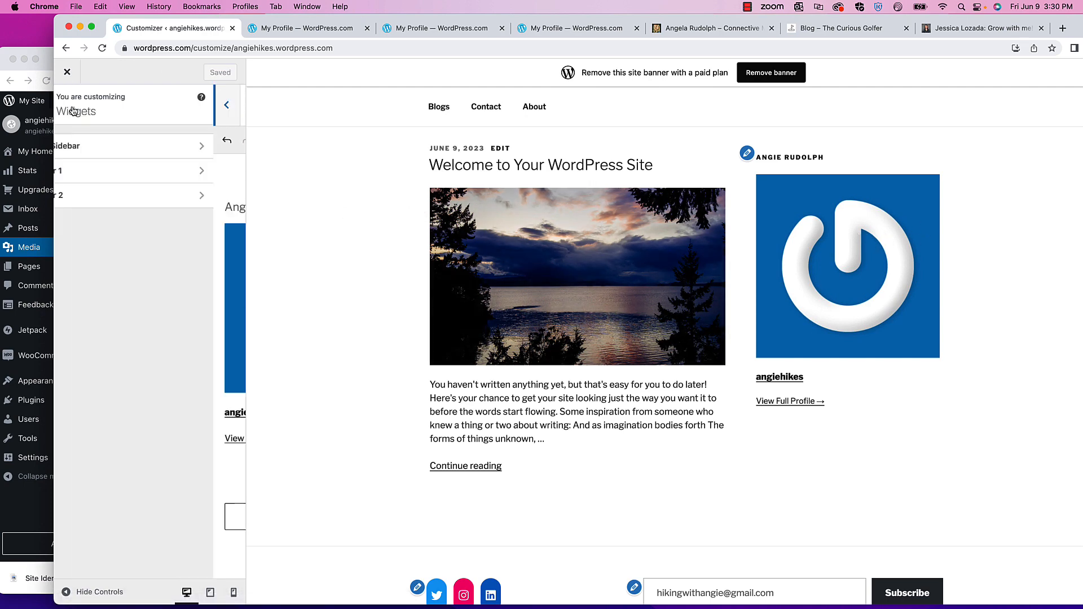
left_click(103, 48)
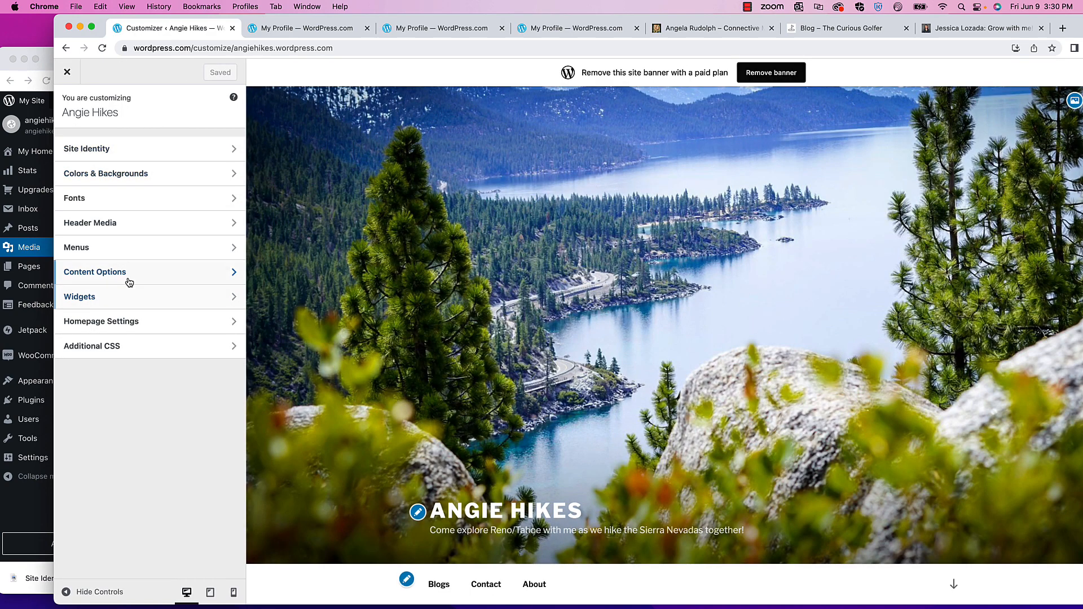
left_click(115, 296)
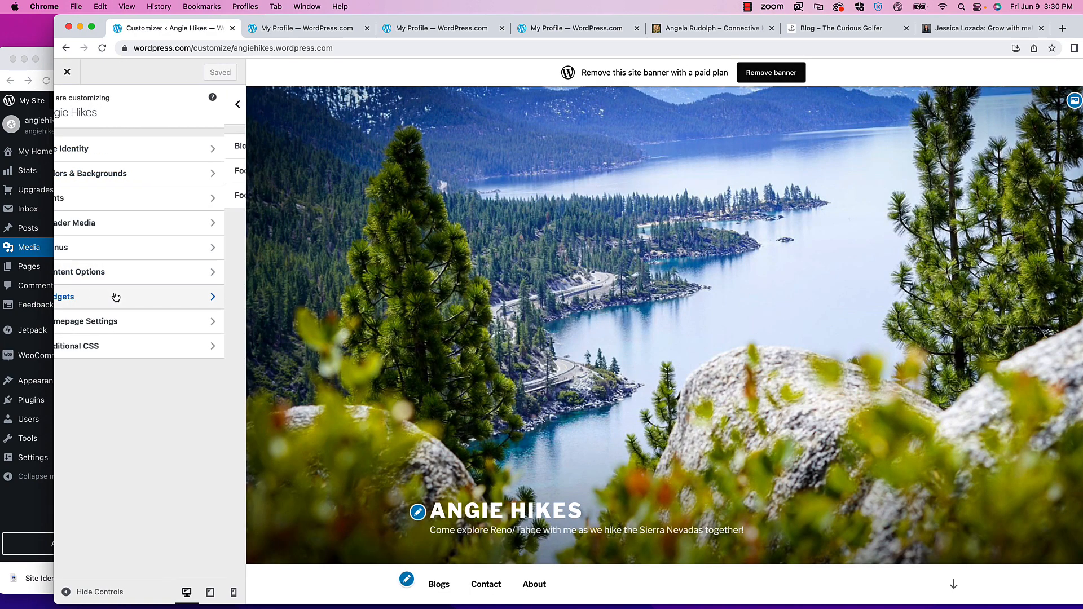
left_click(107, 146)
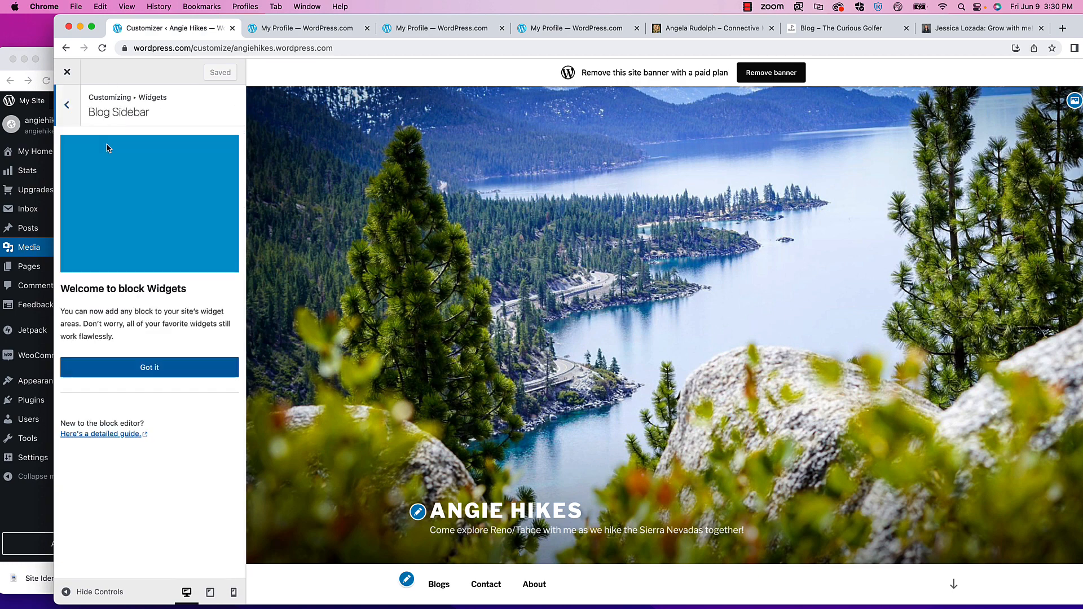
left_click(151, 368)
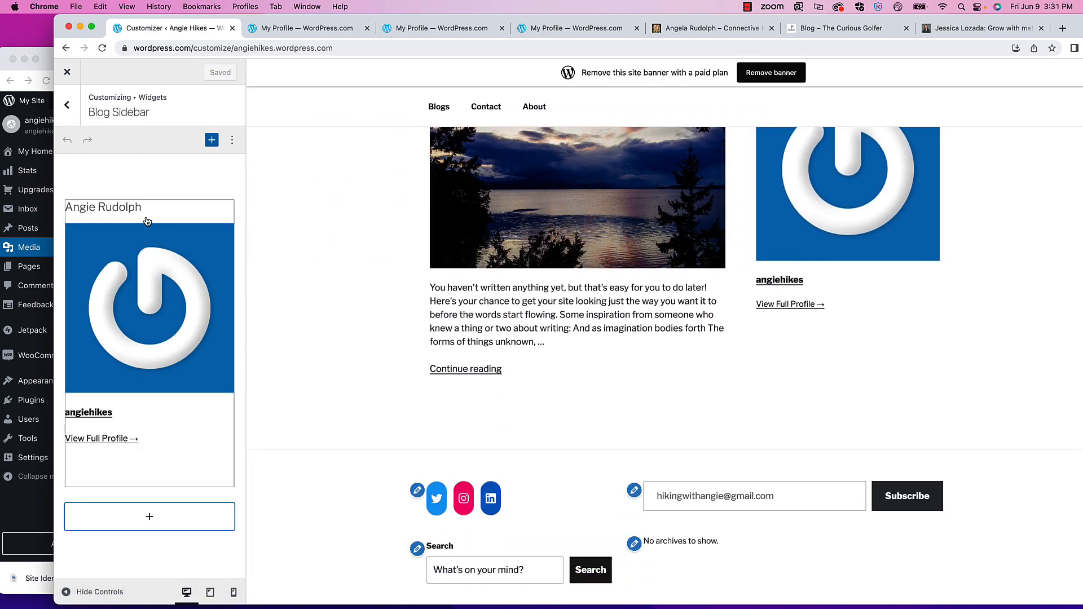
- Review the Gravatar widget's user and visibility settings, then go to Edit Your Profile
left_click(139, 303)
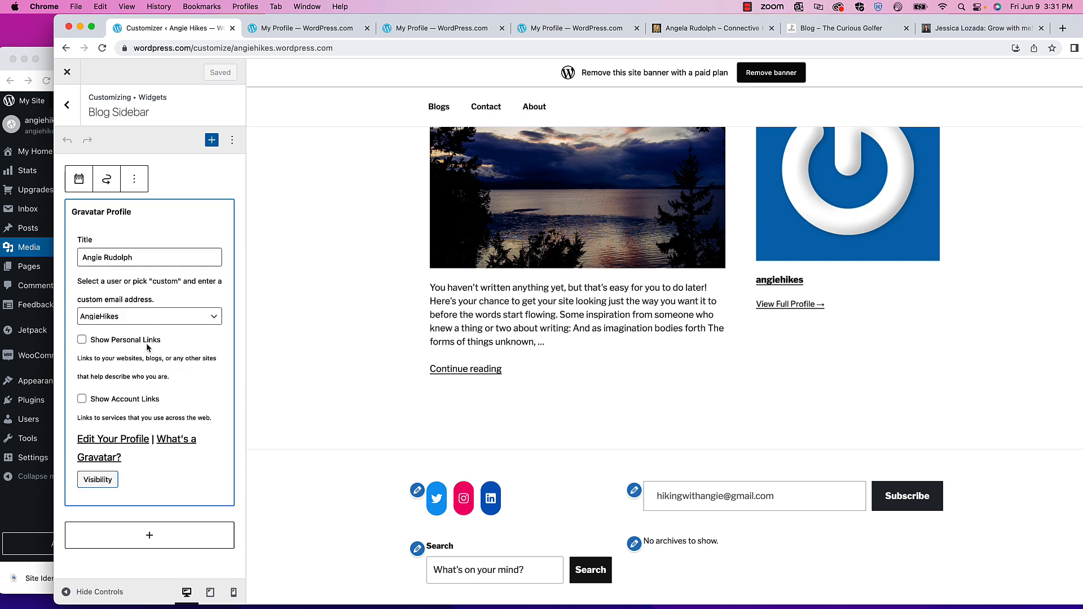
left_click(133, 316)
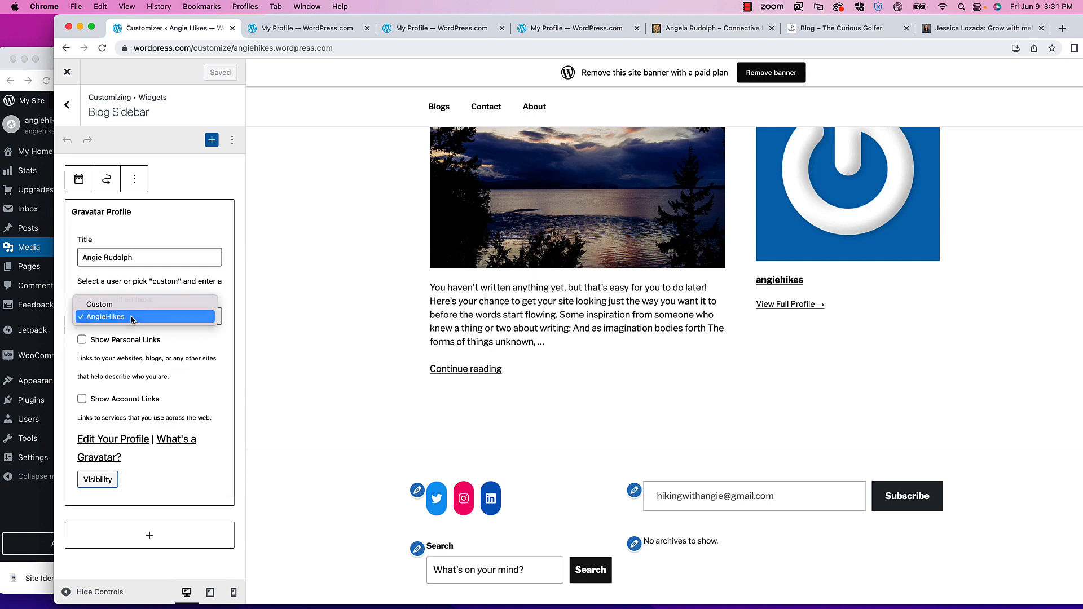
left_click(132, 320)
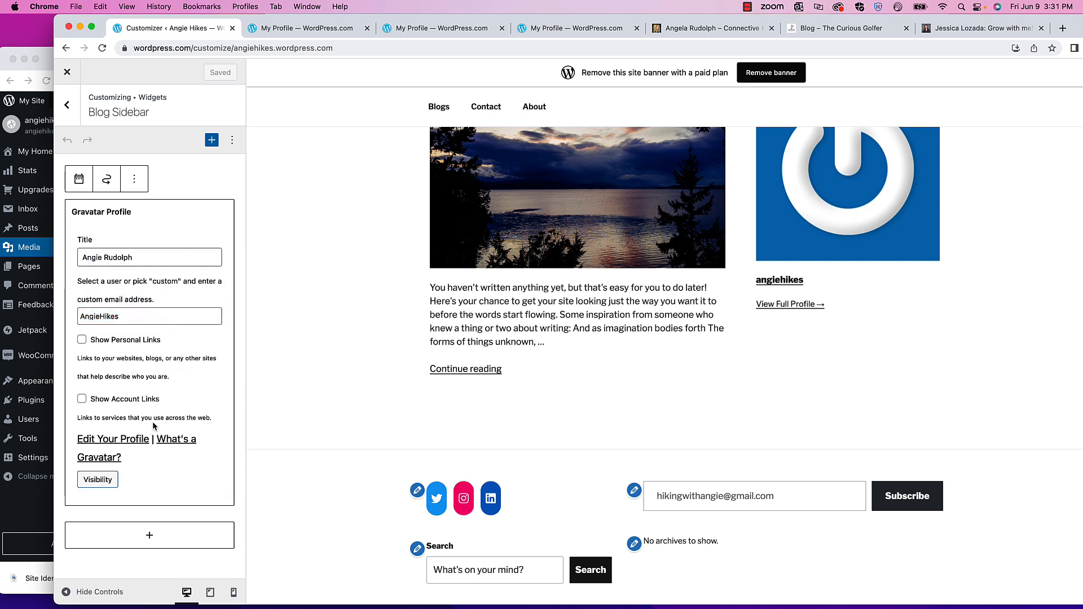
left_click(104, 487)
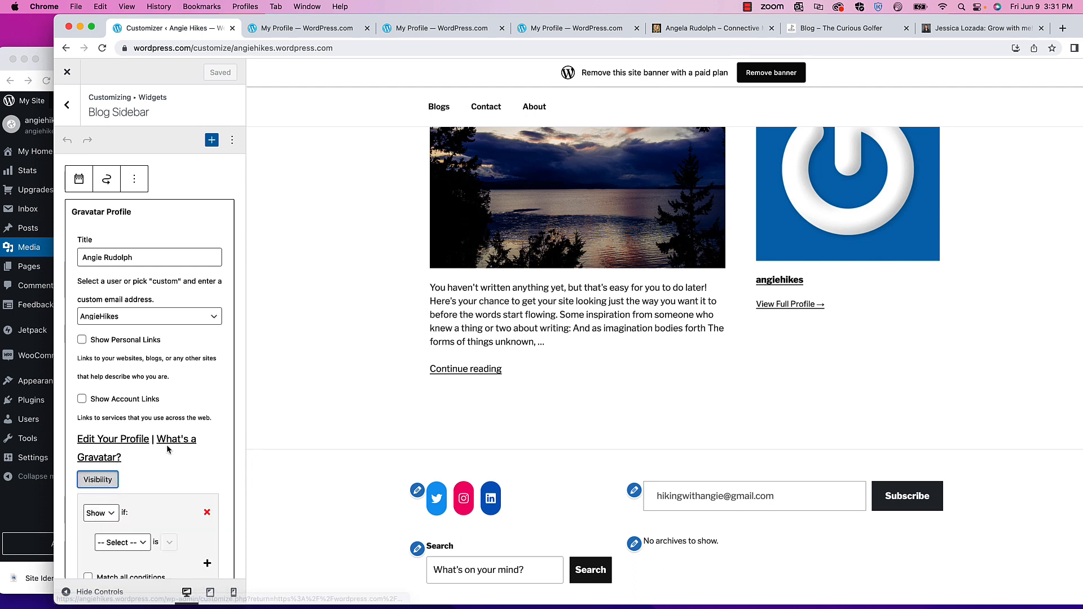
scroll(169, 448, "down", 3)
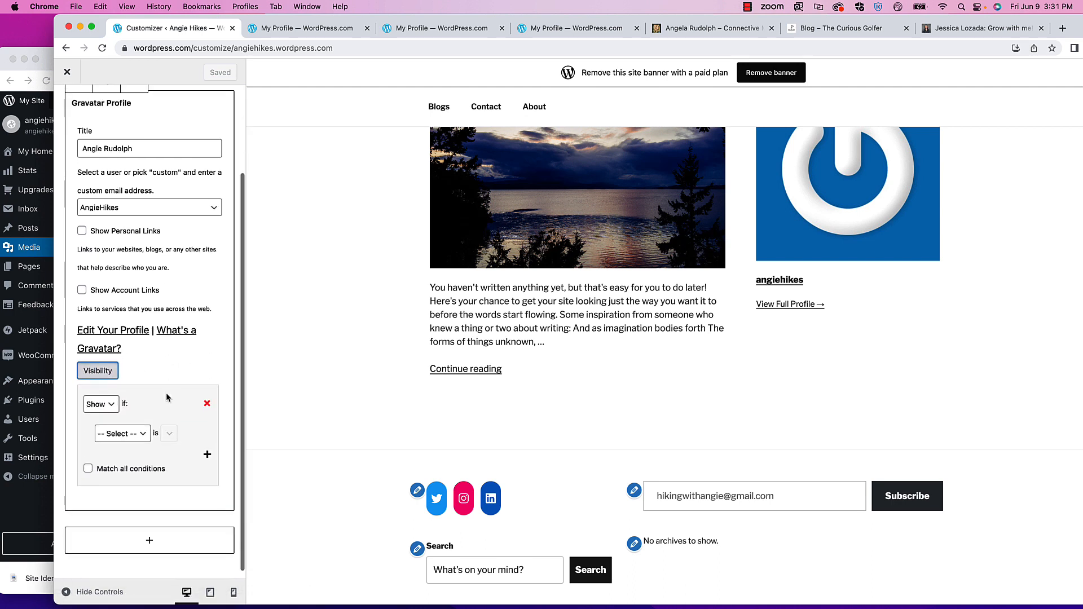
left_click(98, 362)
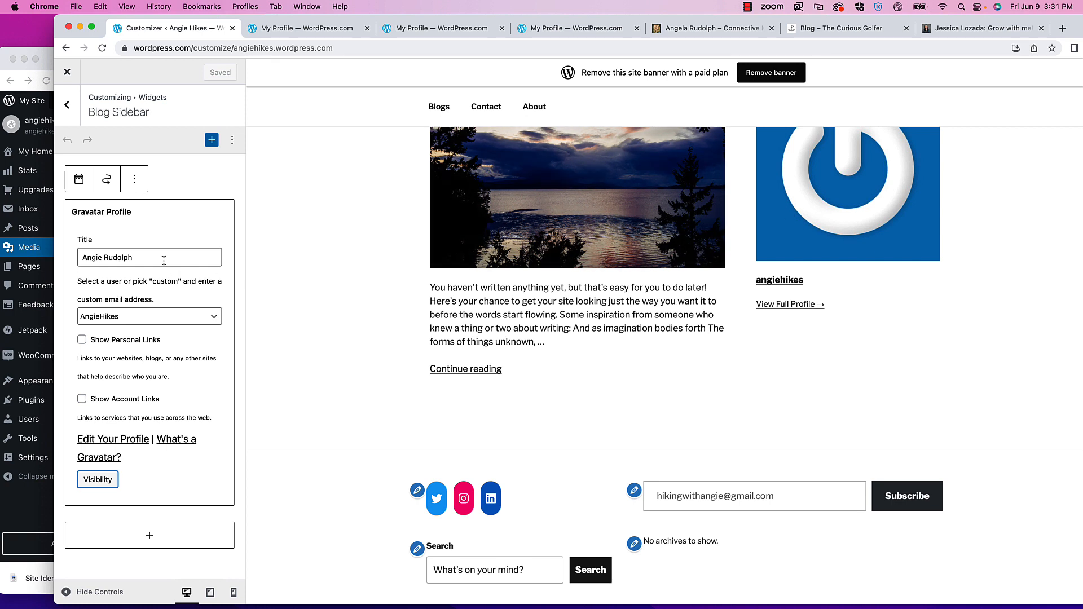
left_click(144, 316)
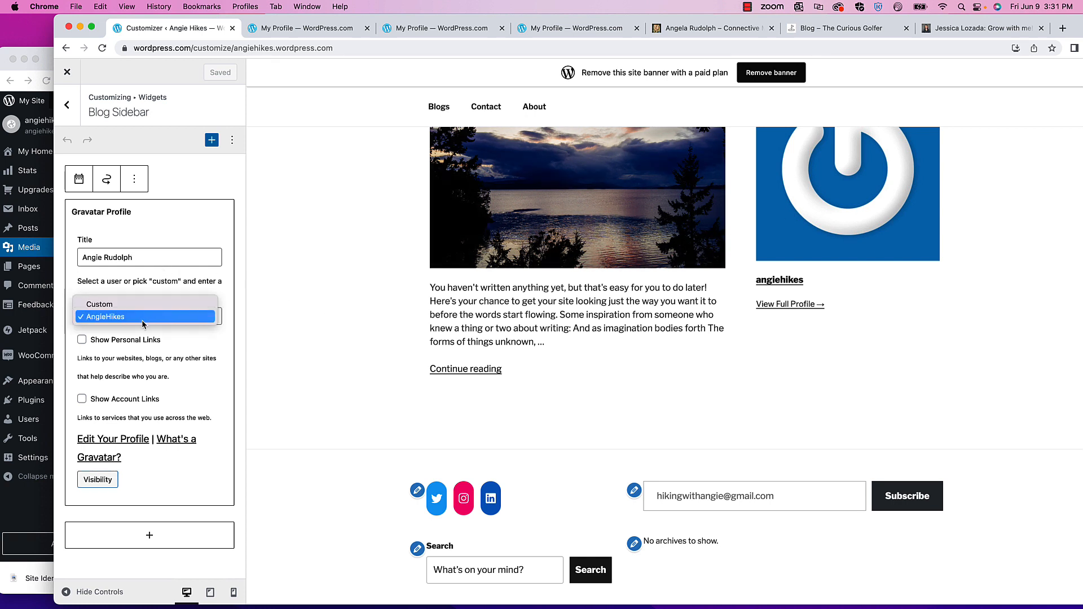
left_click(144, 322)
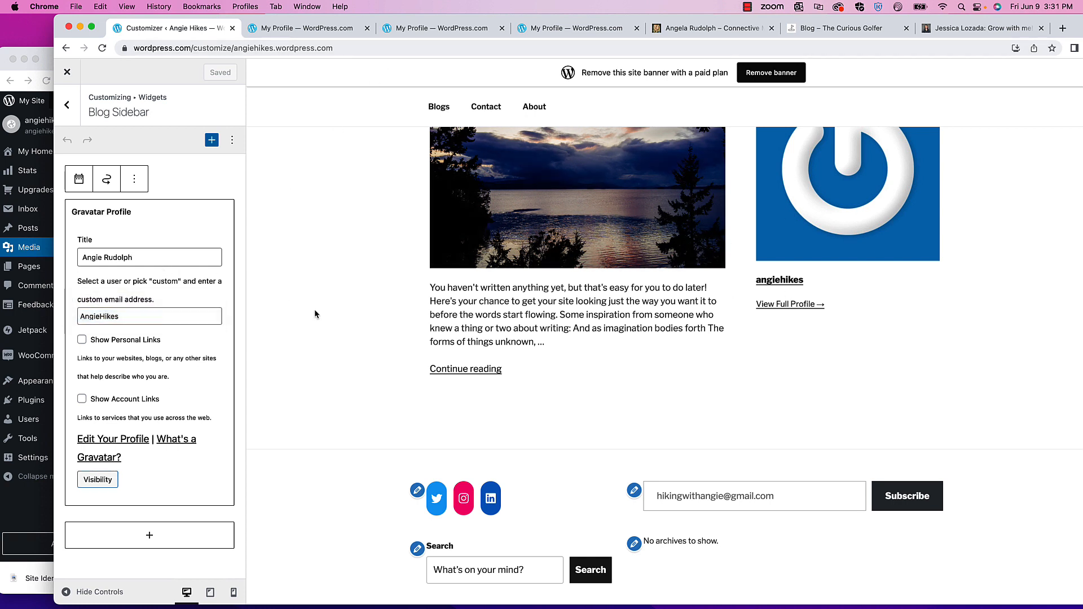
scroll(141, 369, "down", 1)
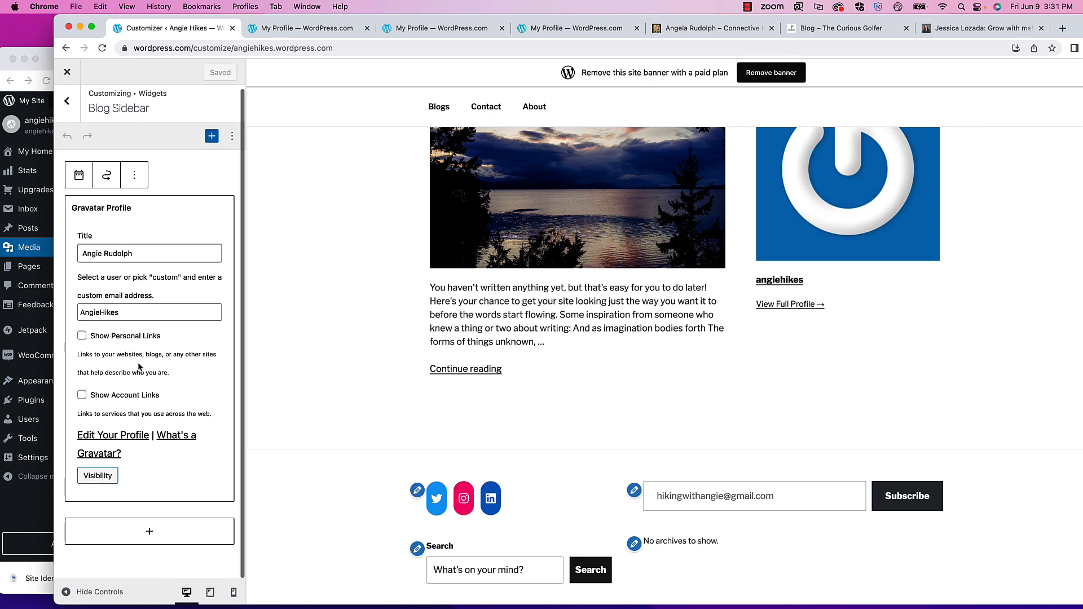
left_click(125, 437)
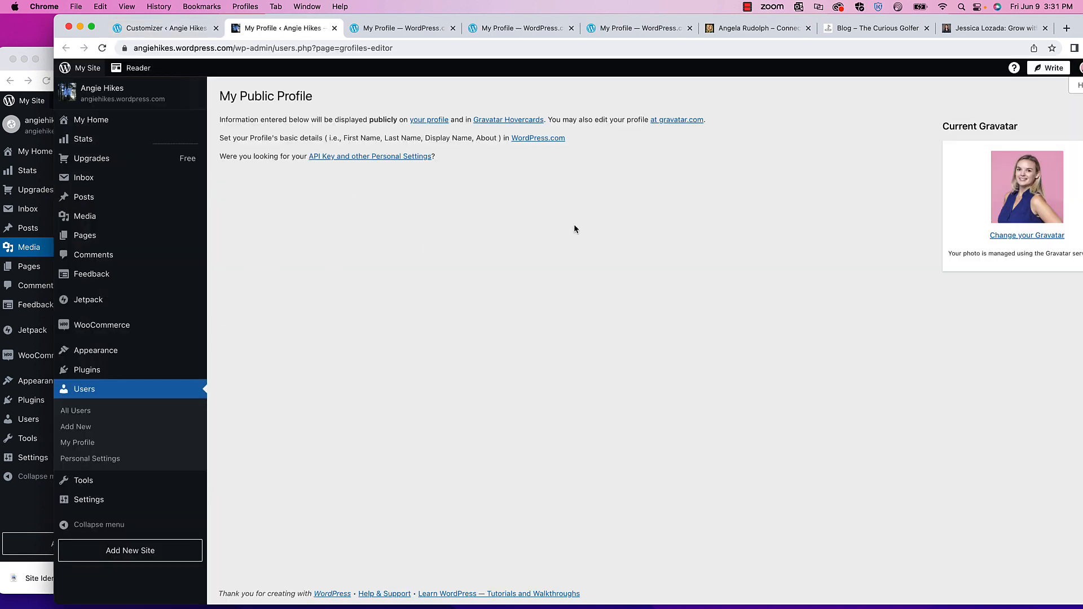
- Choose Change your Gravatar under Current Gravatar on My Public Profile
left_click(1022, 236)
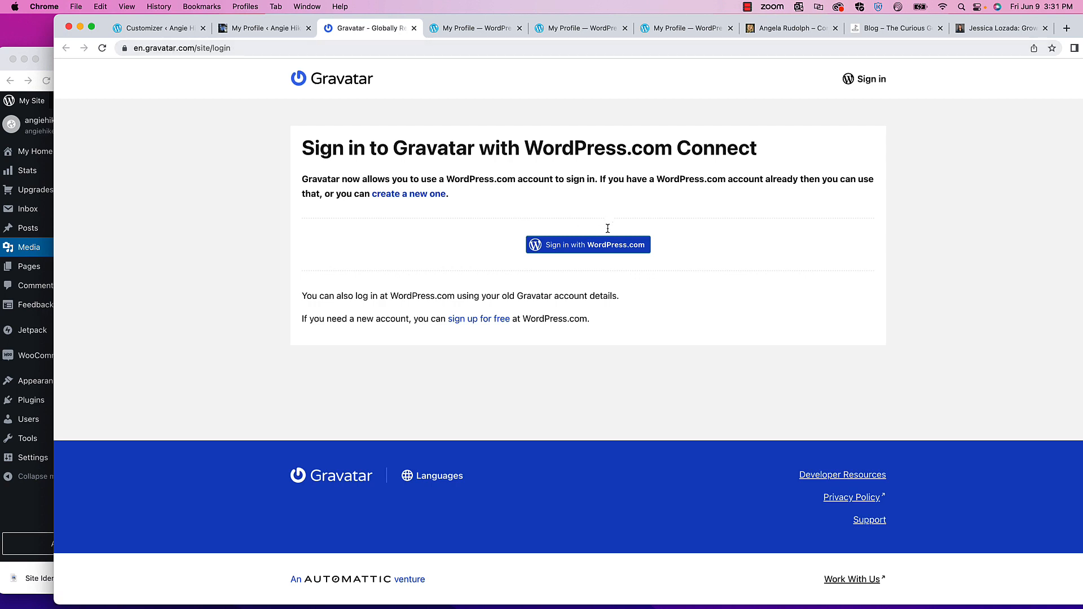
- Sign in to Gravatar with WordPress.com, approve access, confirm the headshot, and return to the profile tab
left_click(573, 246)
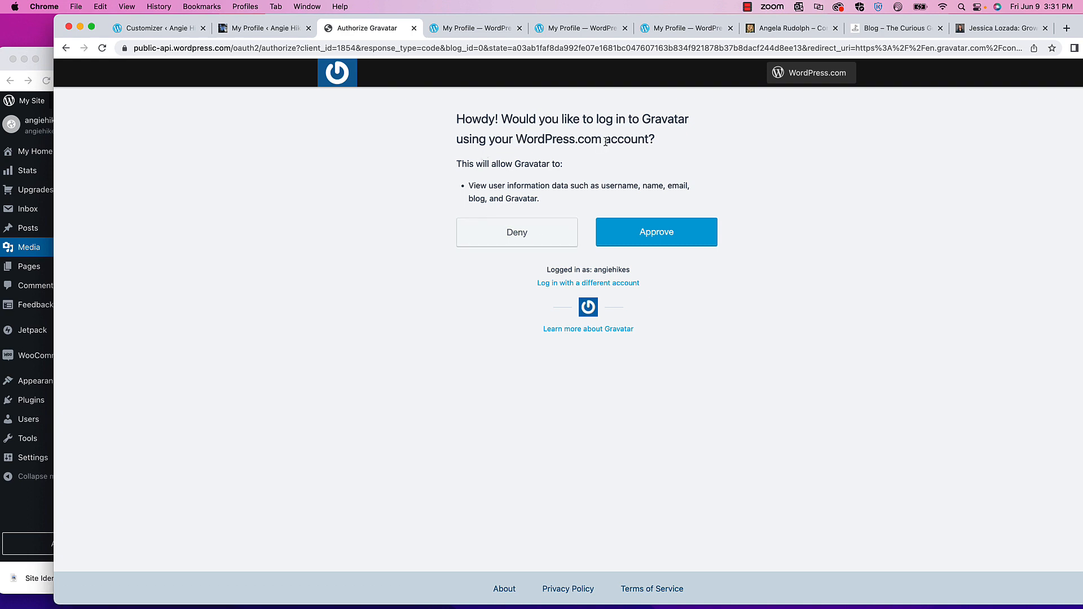
left_click(644, 221)
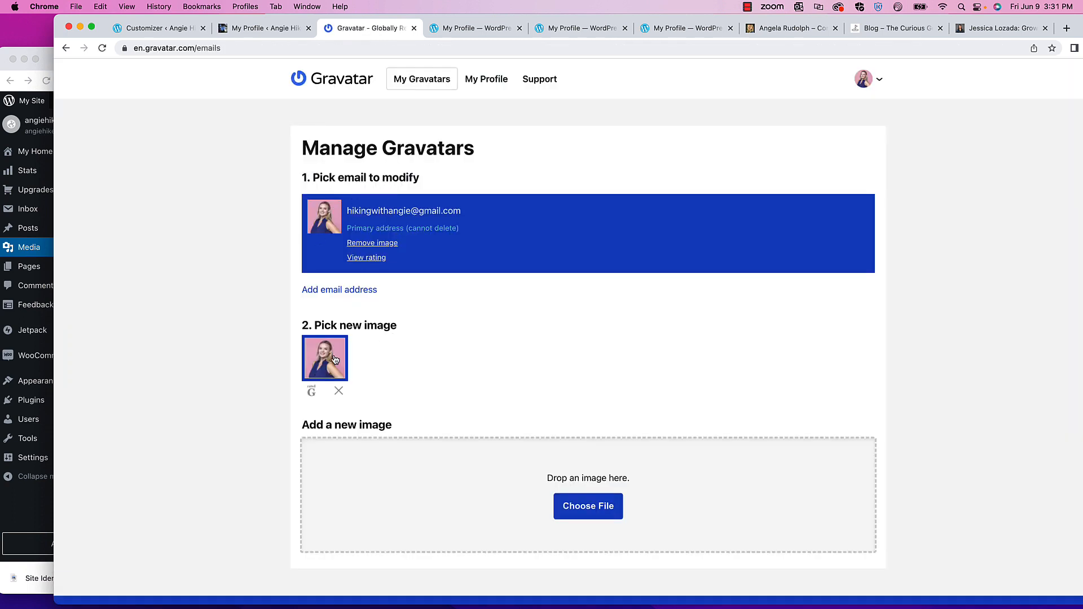
scroll(550, 394, "down", 3)
scroll(551, 394, "up", 3)
scroll(254, 359, "down", 3)
scroll(349, 392, "up", 3)
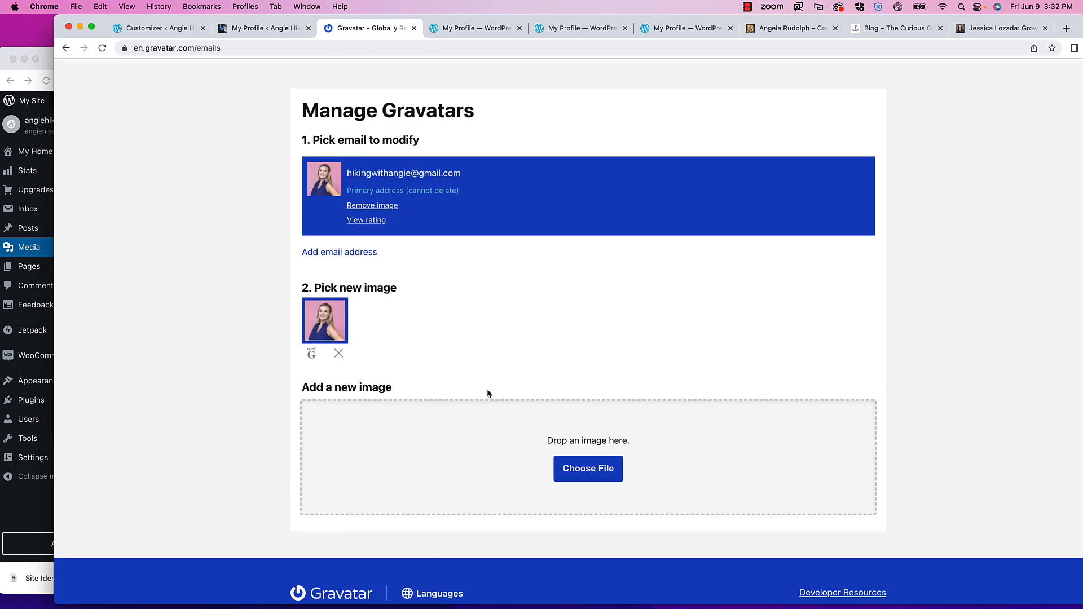
left_click(863, 79)
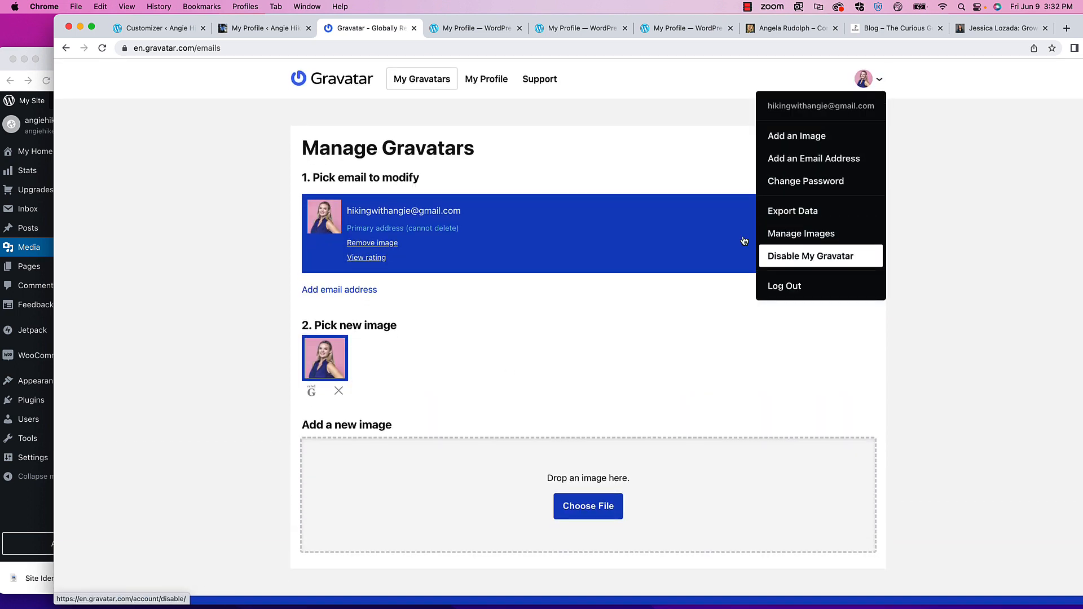
left_click(233, 30)
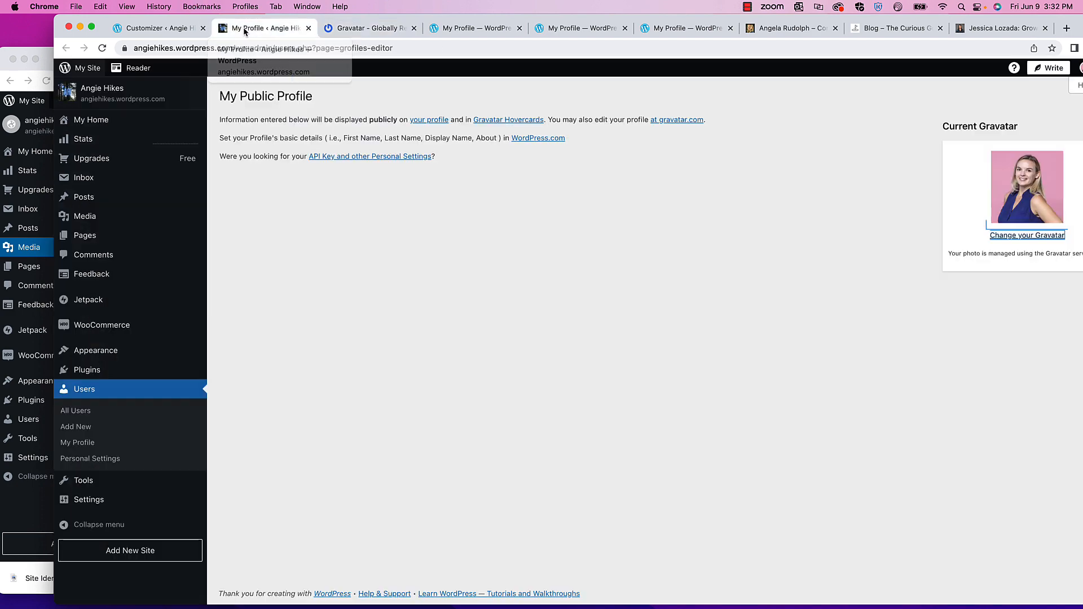
- Reload the Customizer and check the sidebar preview now shows the new headshot
left_click(154, 29)
left_click(102, 48)
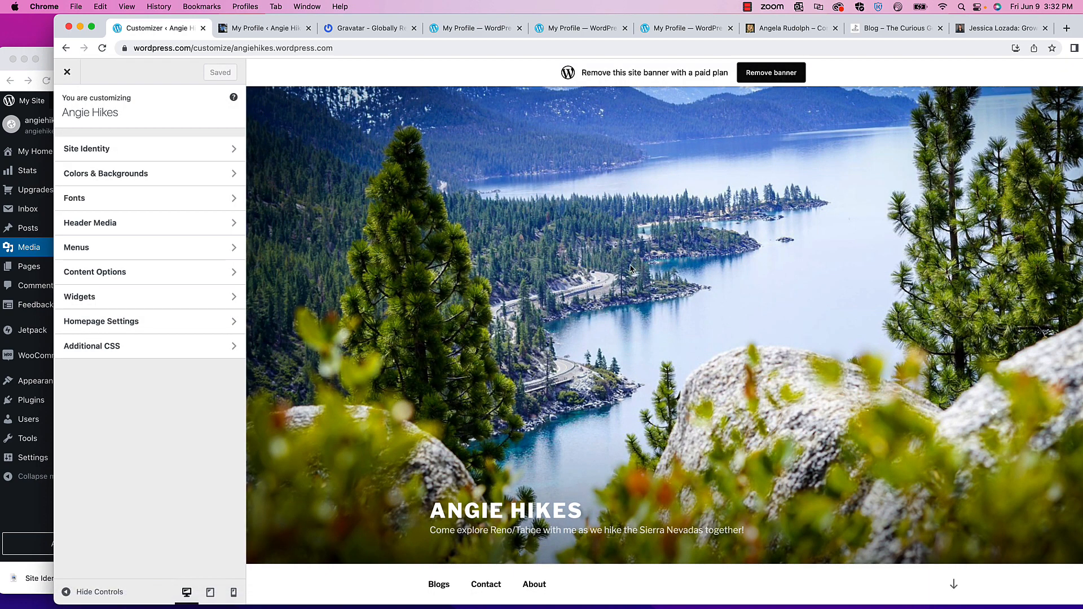
scroll(630, 265, "down", 5)
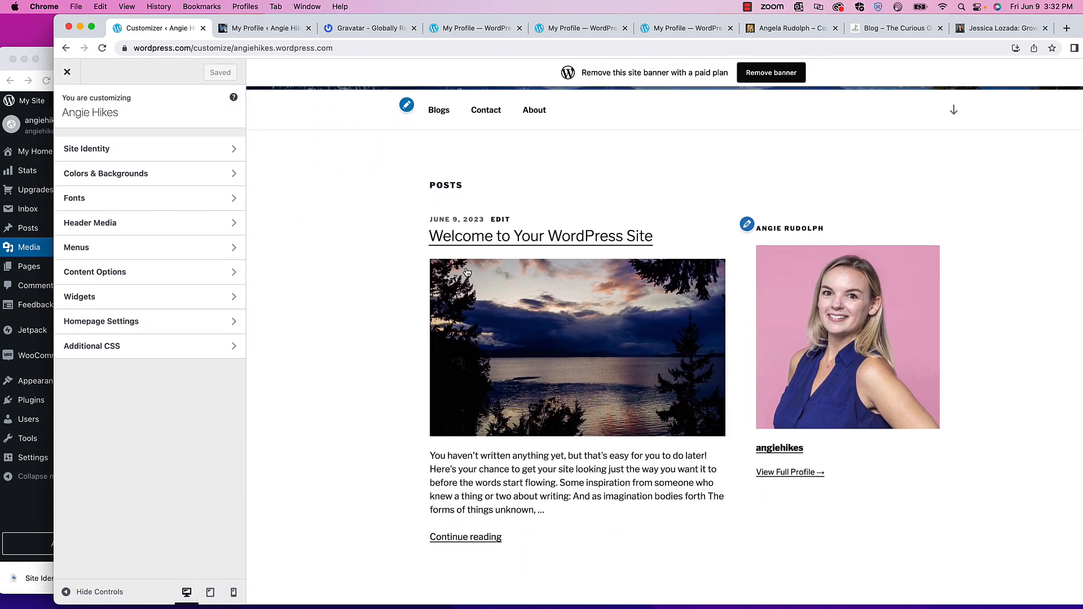
scroll(859, 266, "up", 2)
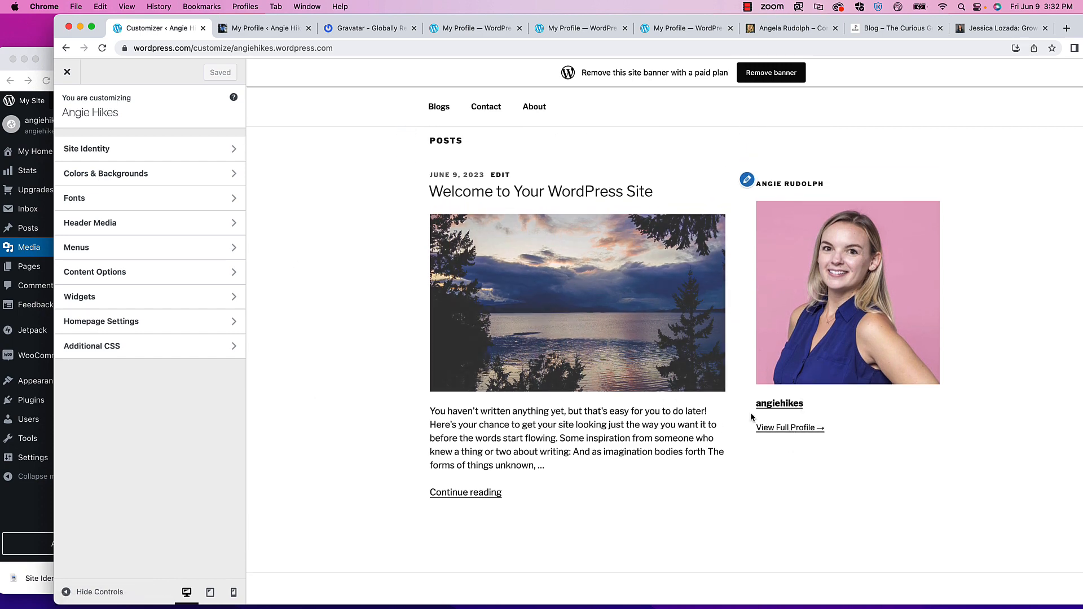
left_click(781, 405)
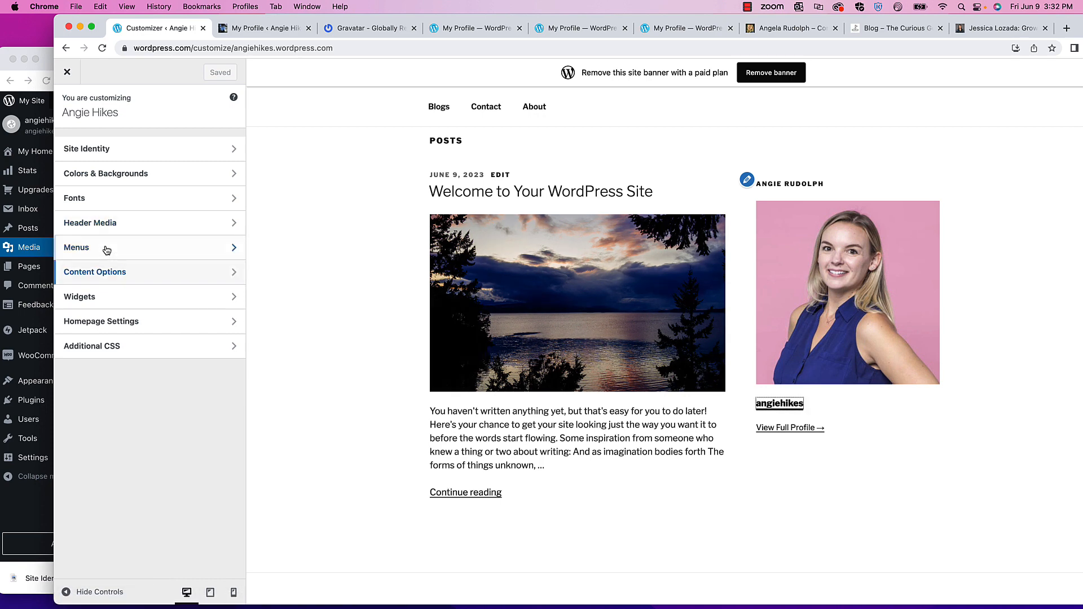
- Reopen Widgets > Blog Sidebar, inspect the Gravatar widget, then go back to the main Customizer menu
left_click(104, 298)
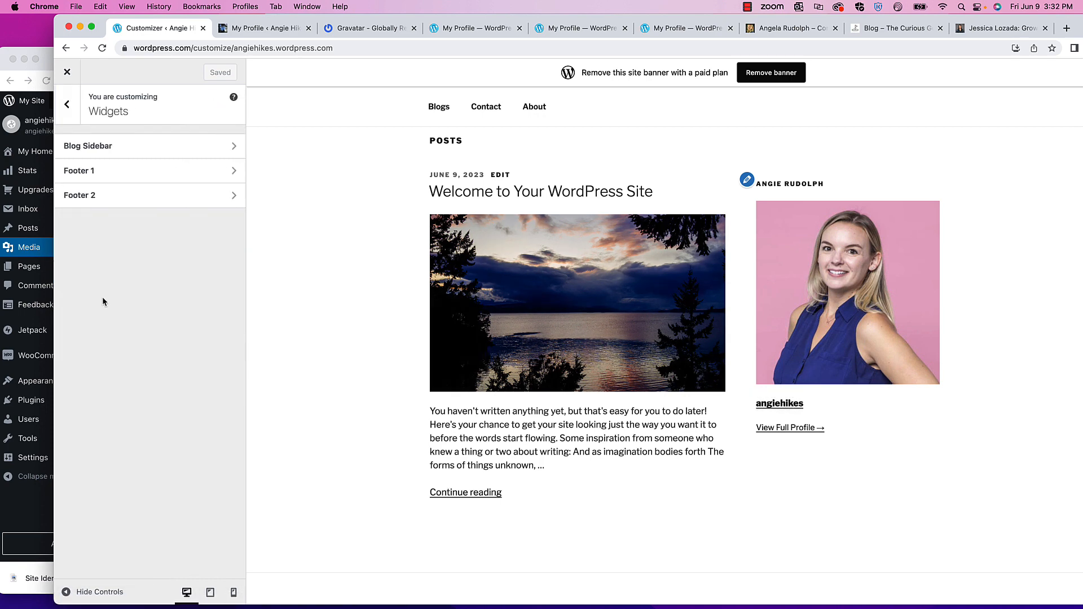
left_click(87, 147)
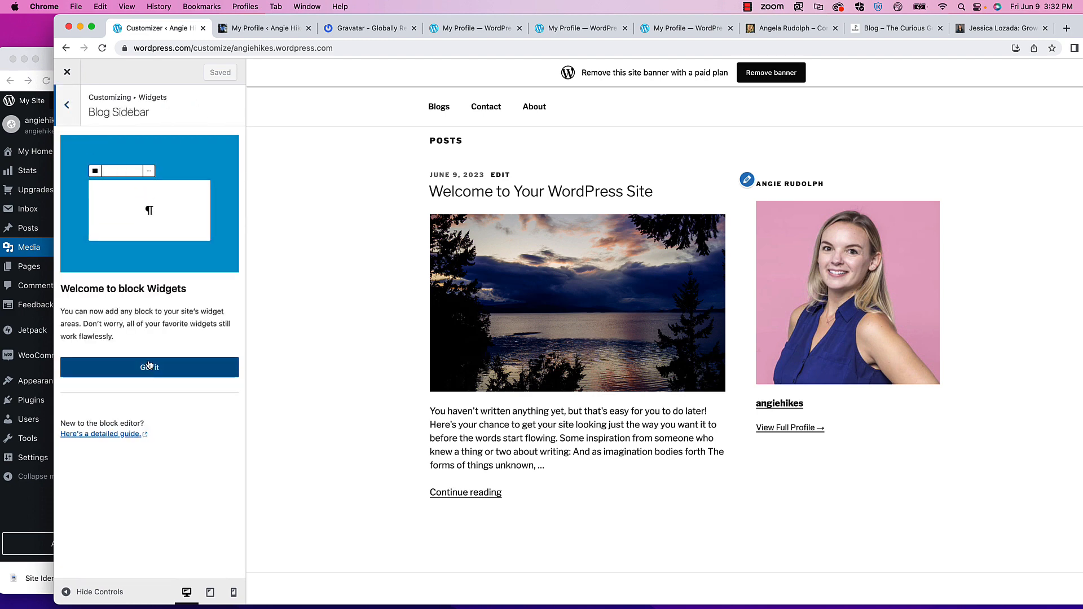
left_click(149, 366)
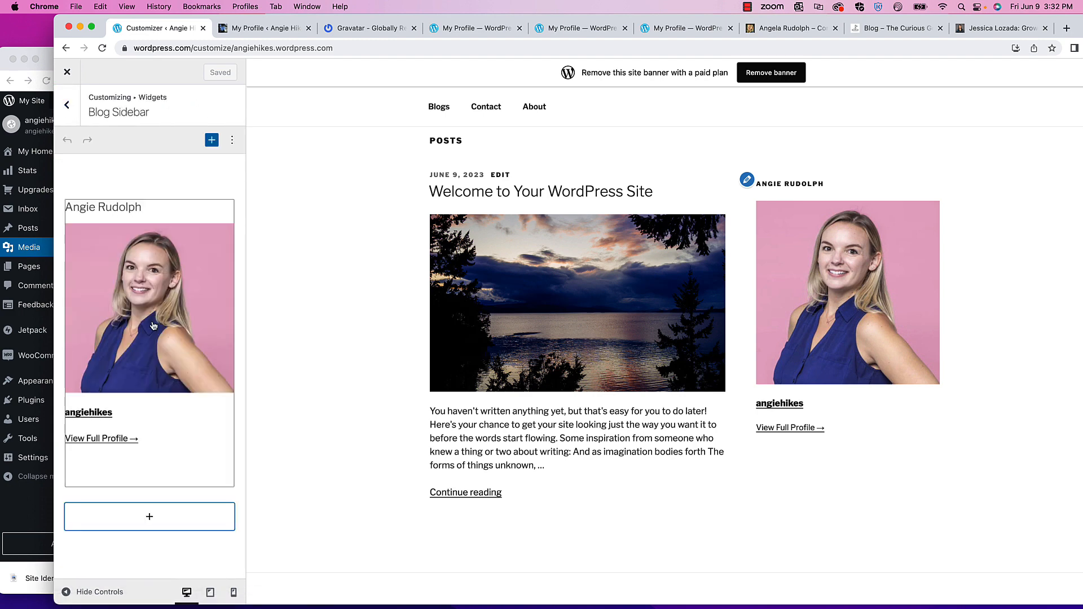
left_click(126, 323)
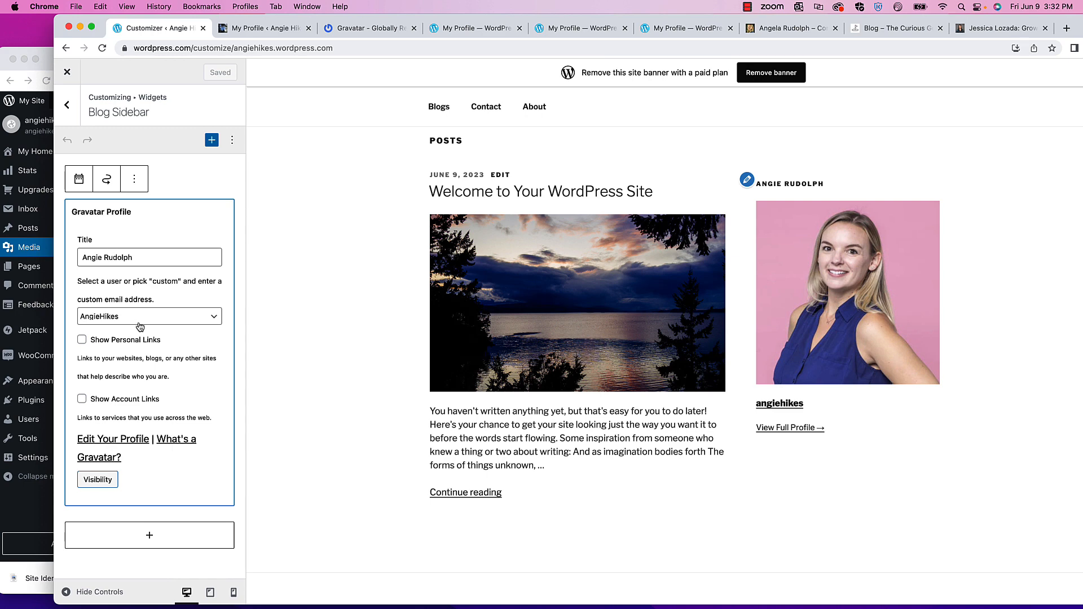
left_click(68, 106)
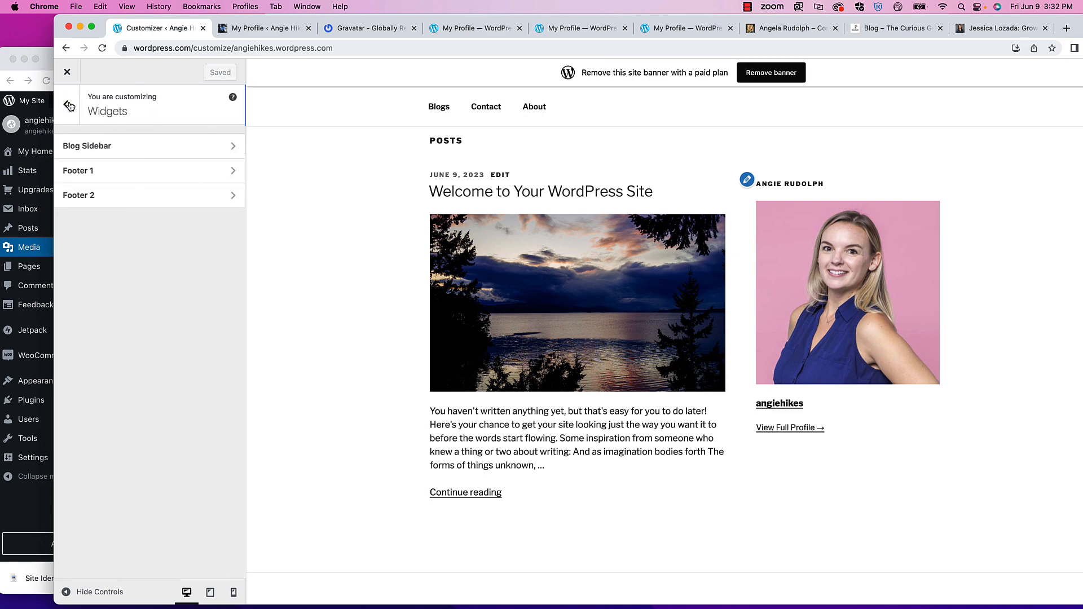
left_click(68, 107)
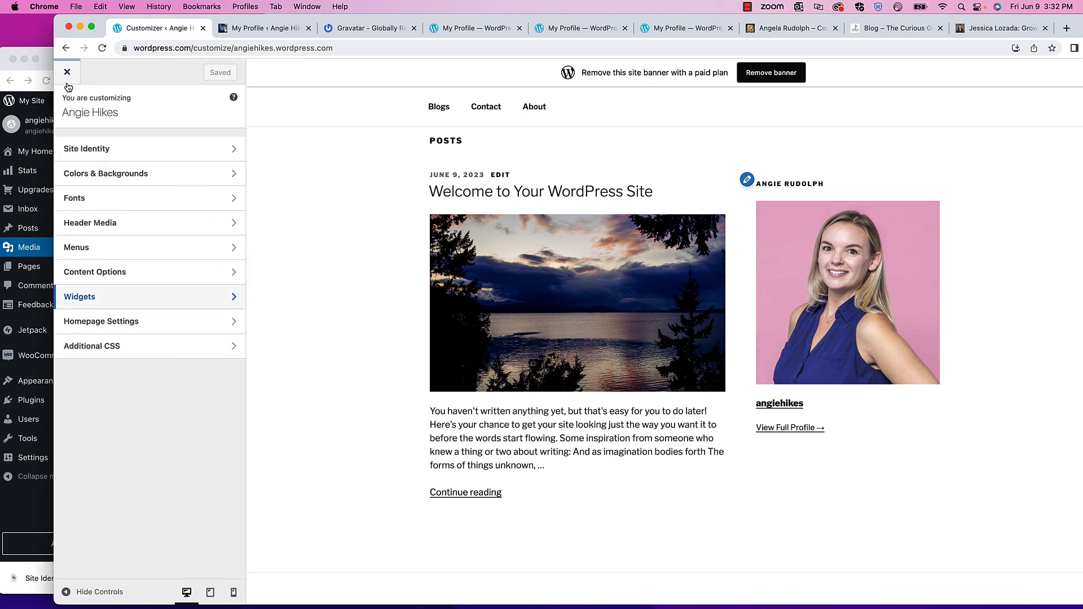
scroll(519, 260, "down", 5)
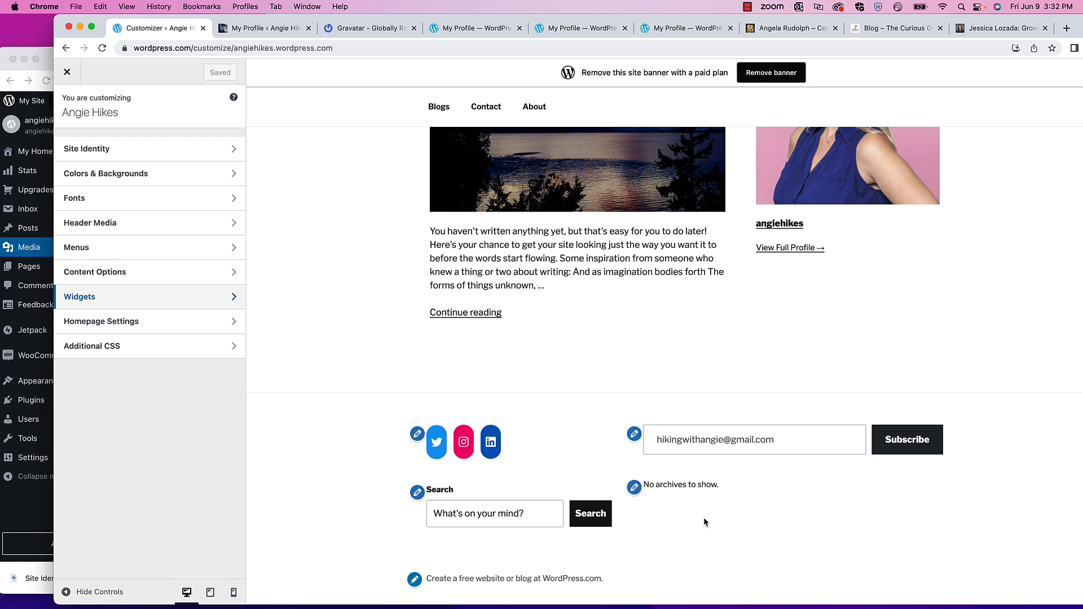
scroll(576, 321, "up", 5)
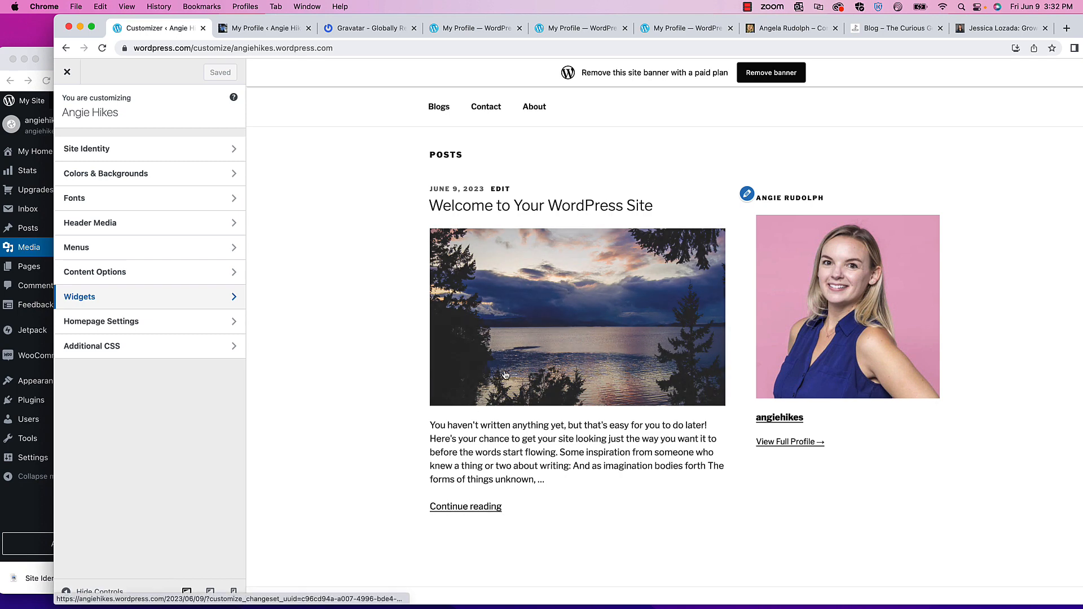
scroll(516, 492, "down", 2)
scroll(547, 488, "down", 2)
scroll(723, 405, "up", 4)
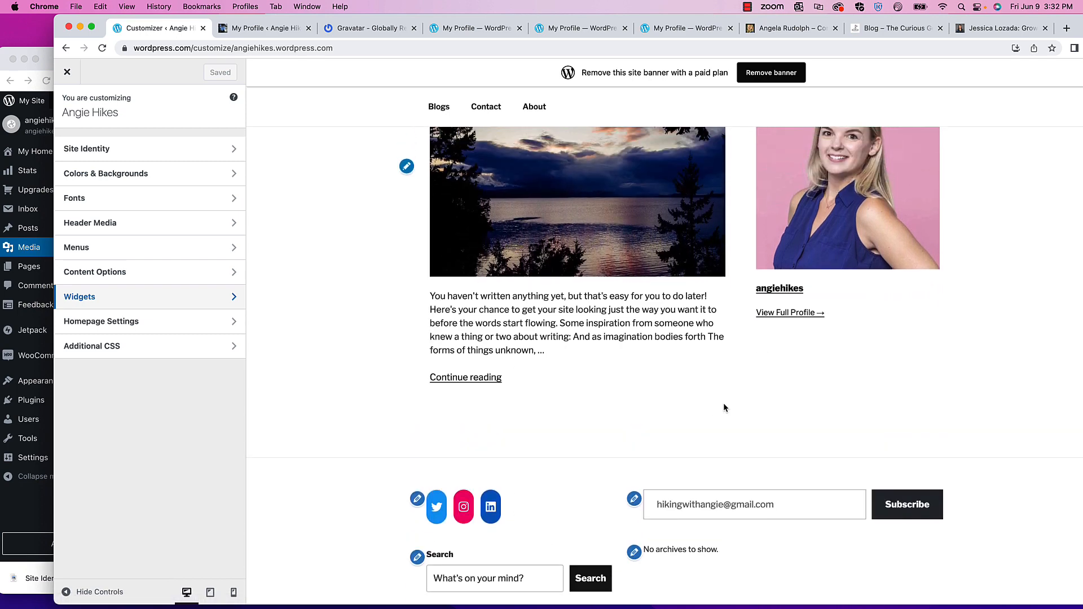
scroll(766, 415, "up", 6)
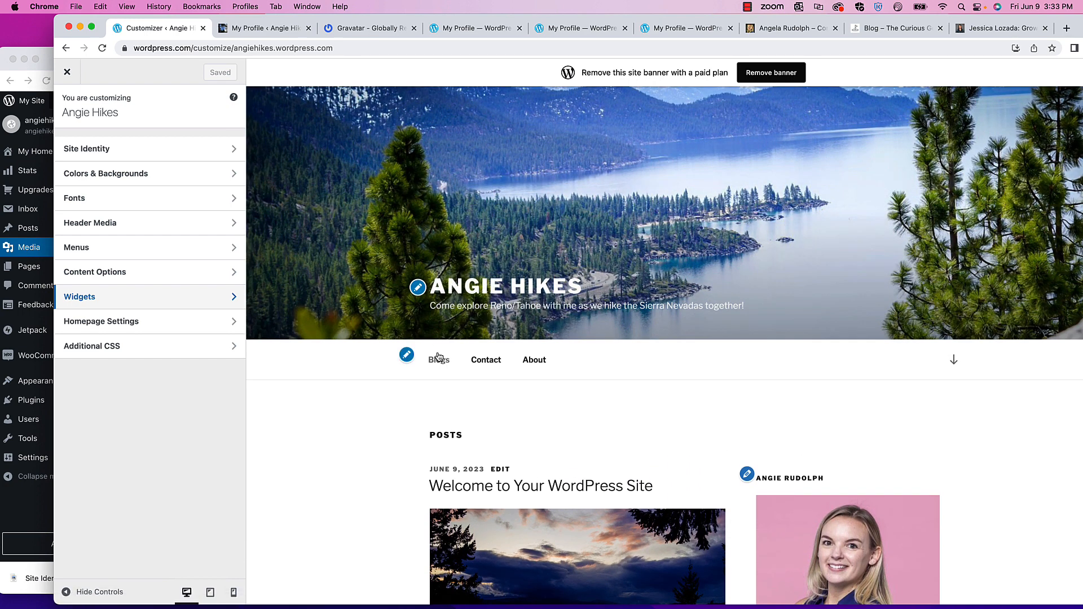
scroll(494, 373, "down", 4)
scroll(494, 373, "down", 4)
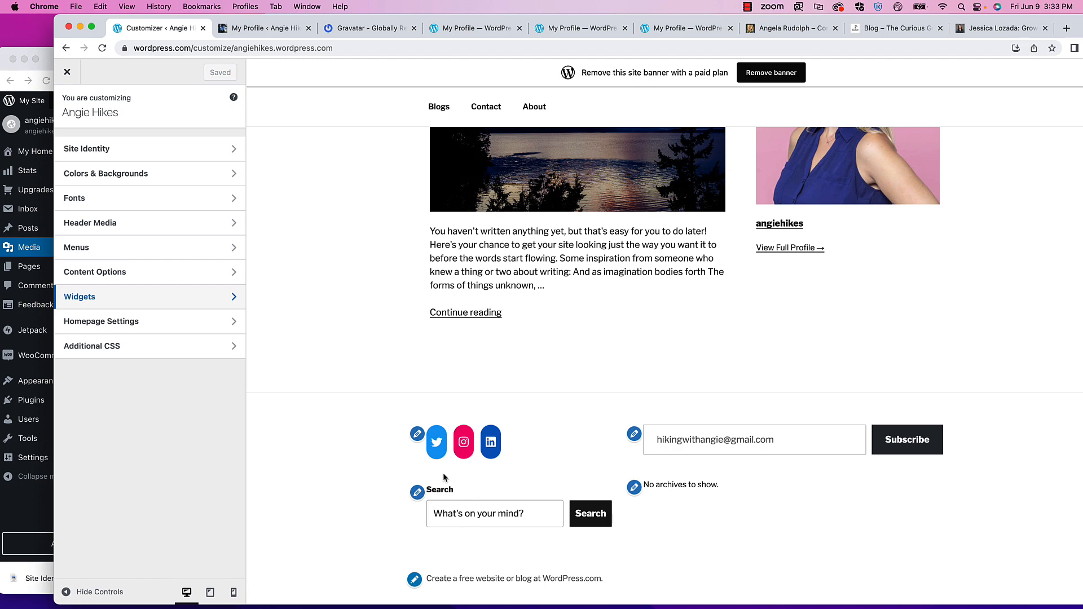
- Close the Customizer, reopen it via Appearance > Customize, close it again, and maximize the browser
left_click(69, 73)
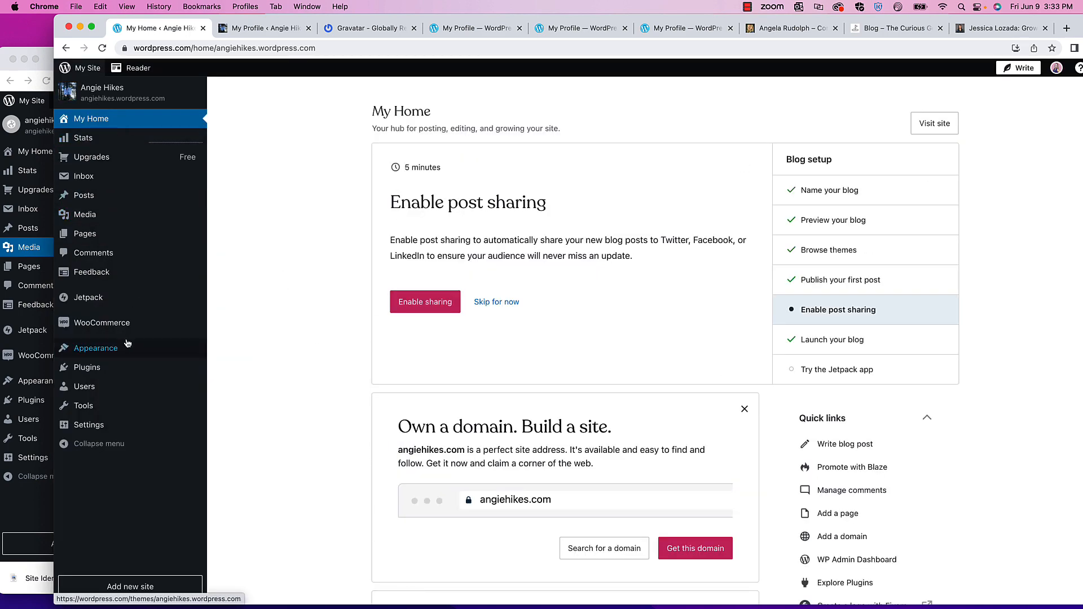
mouse_move(130, 383)
mouse_move(127, 351)
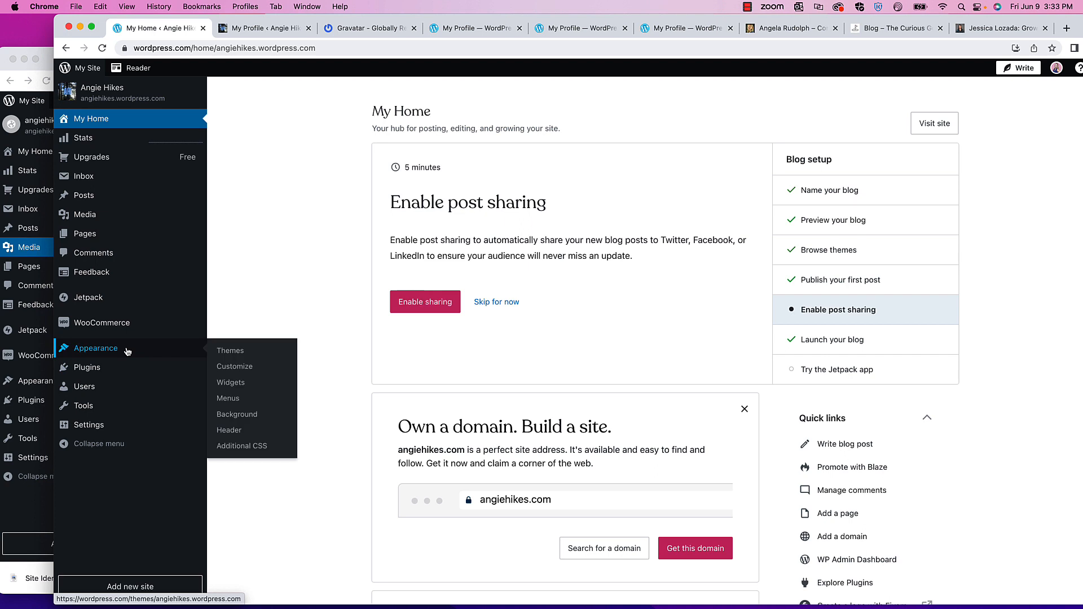
left_click(236, 369)
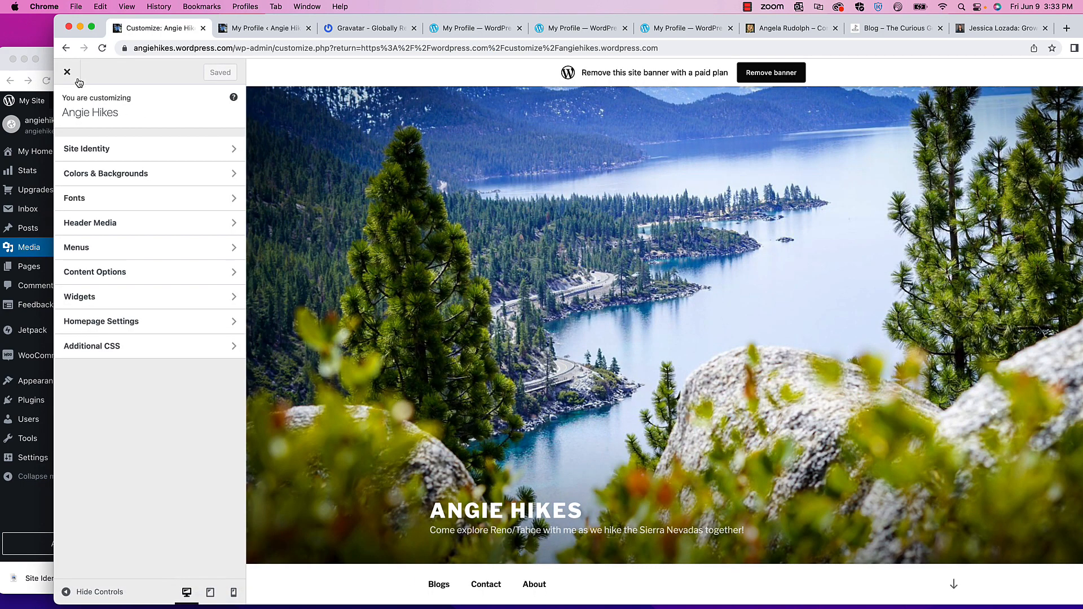
left_click(67, 73)
double_click(95, 17)
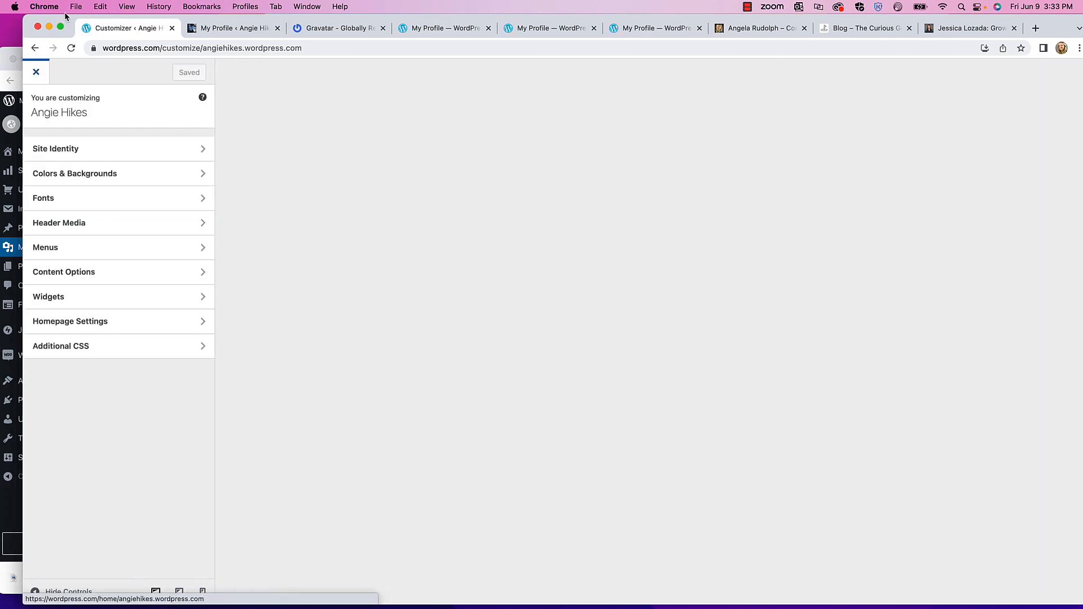
- Return to the dashboard and open Pages > All Pages
left_click(13, 72)
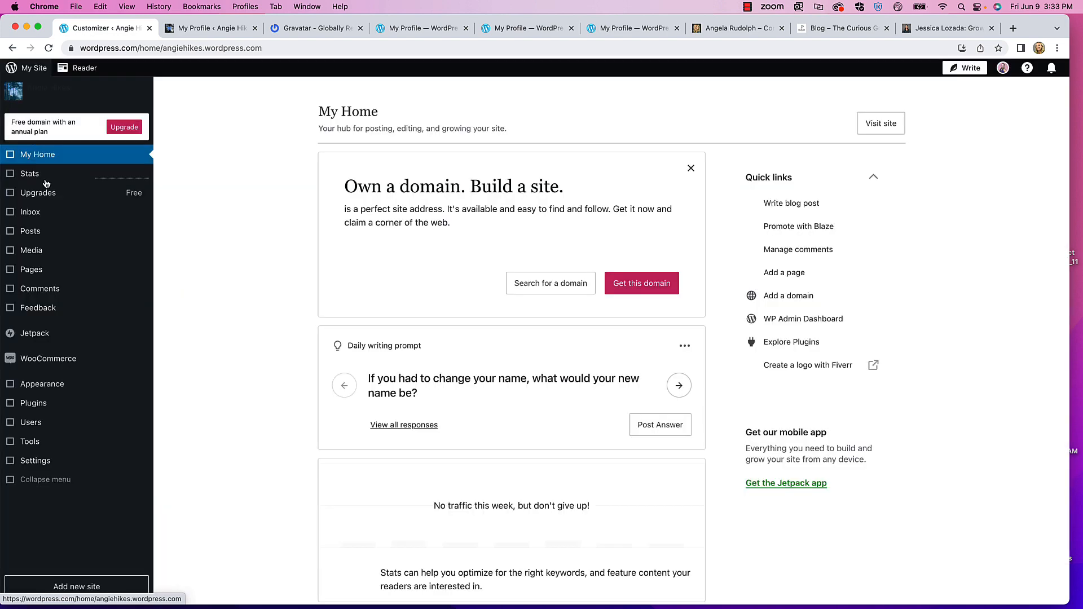
mouse_move(53, 265)
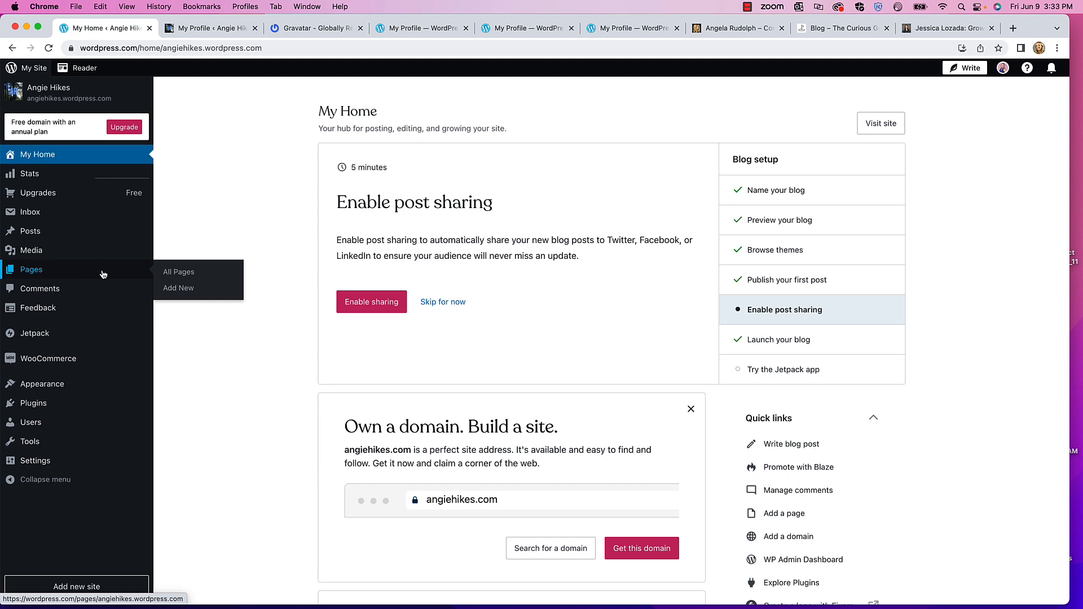
left_click(172, 272)
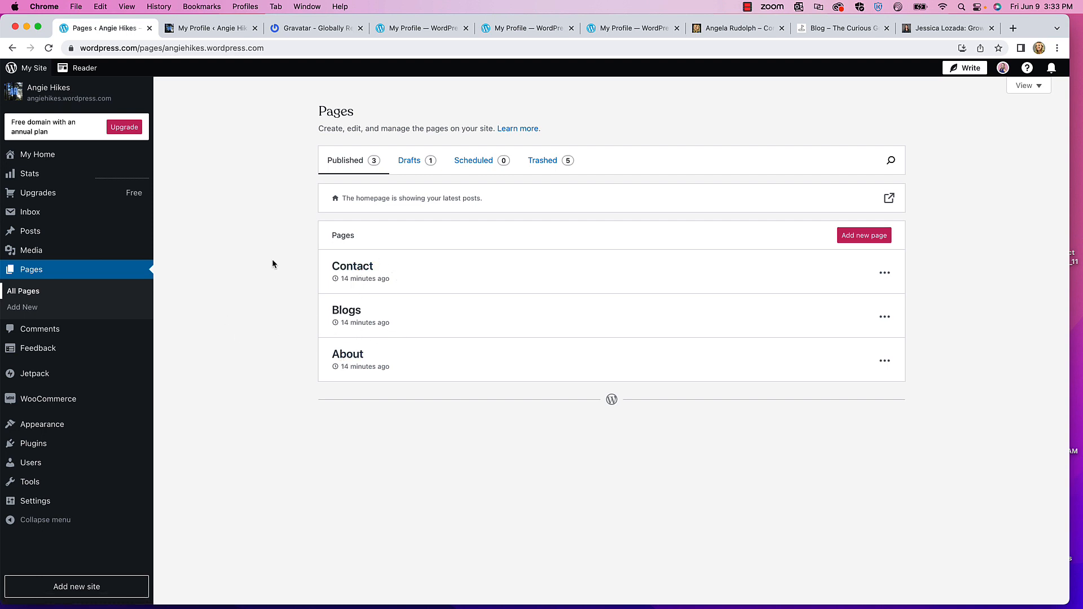
- Open the empty Blogs page for editing, preview it in a new tab, then return to the editor
left_click(352, 314)
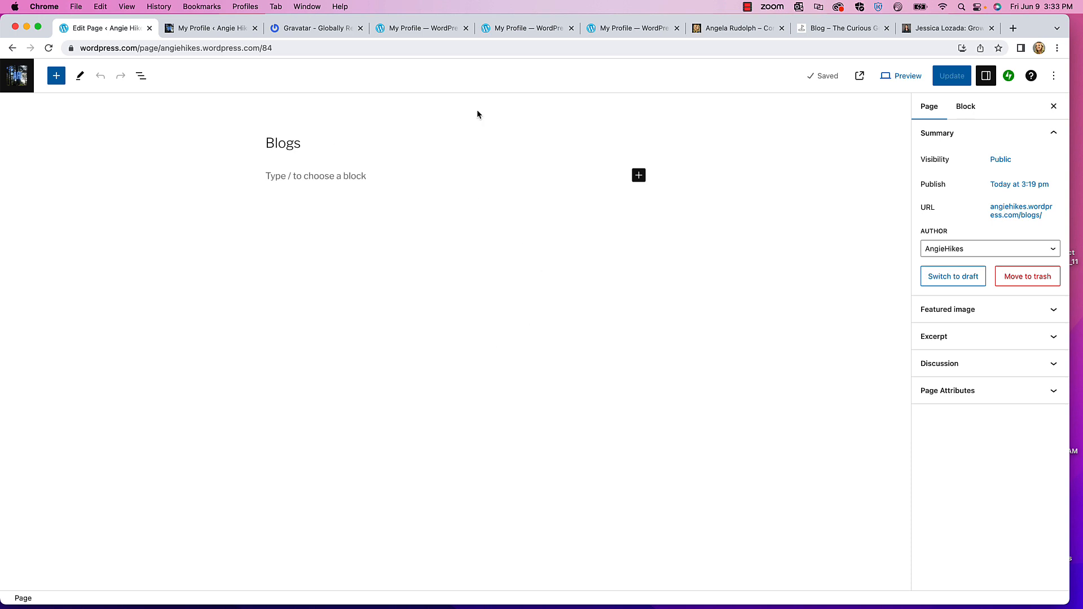
left_click(905, 77)
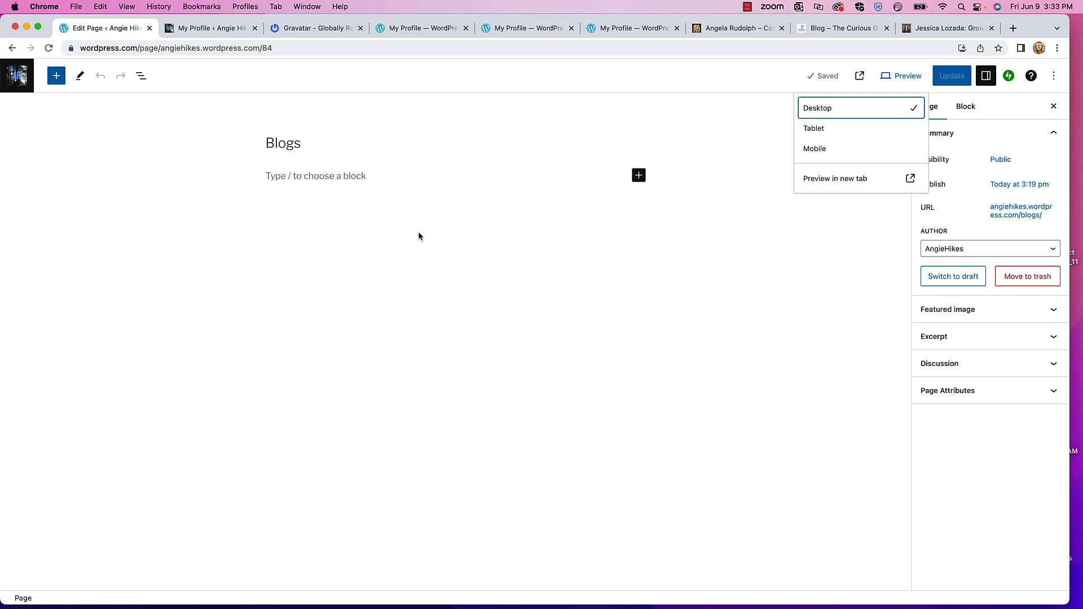
left_click(828, 178)
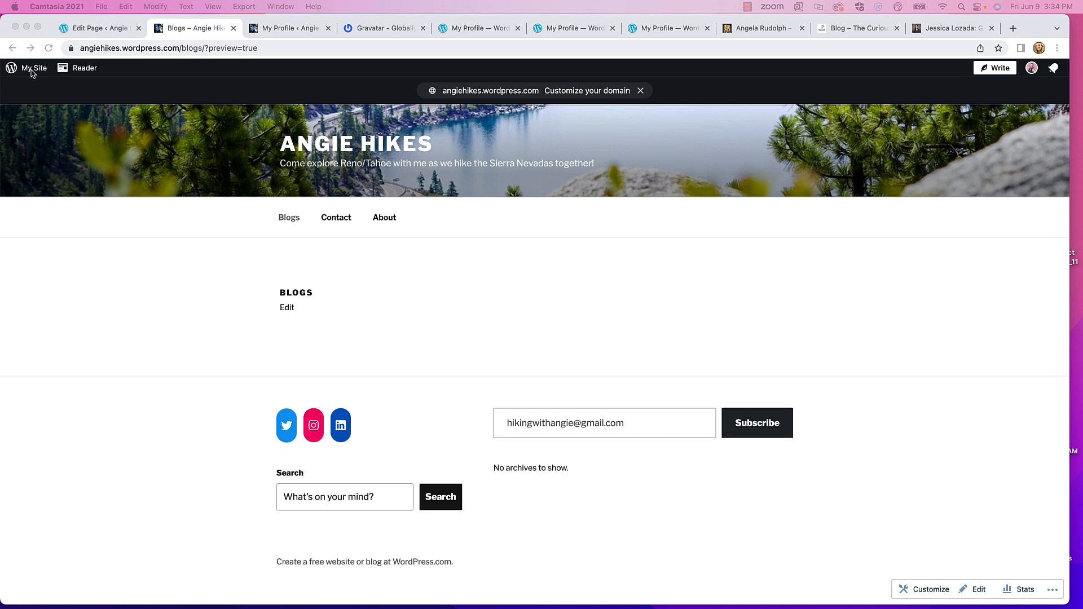
left_click(32, 72)
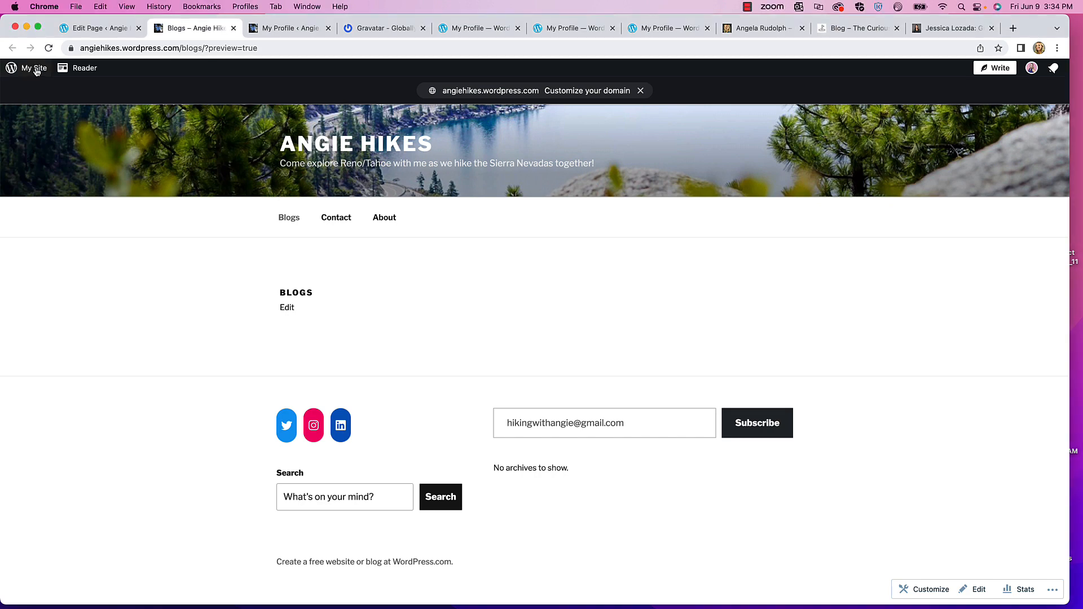
left_click(107, 32)
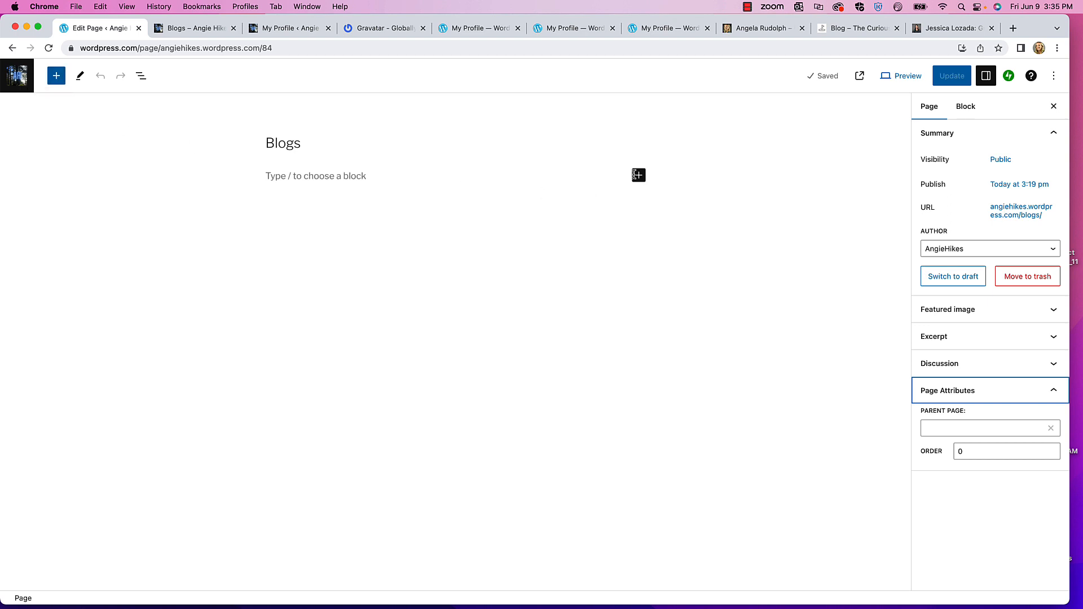
- Search 'blog' and insert the 'Blog Posts with Title, Excerpt, Category, Author Name, Date, and Tag' pattern
left_click(56, 76)
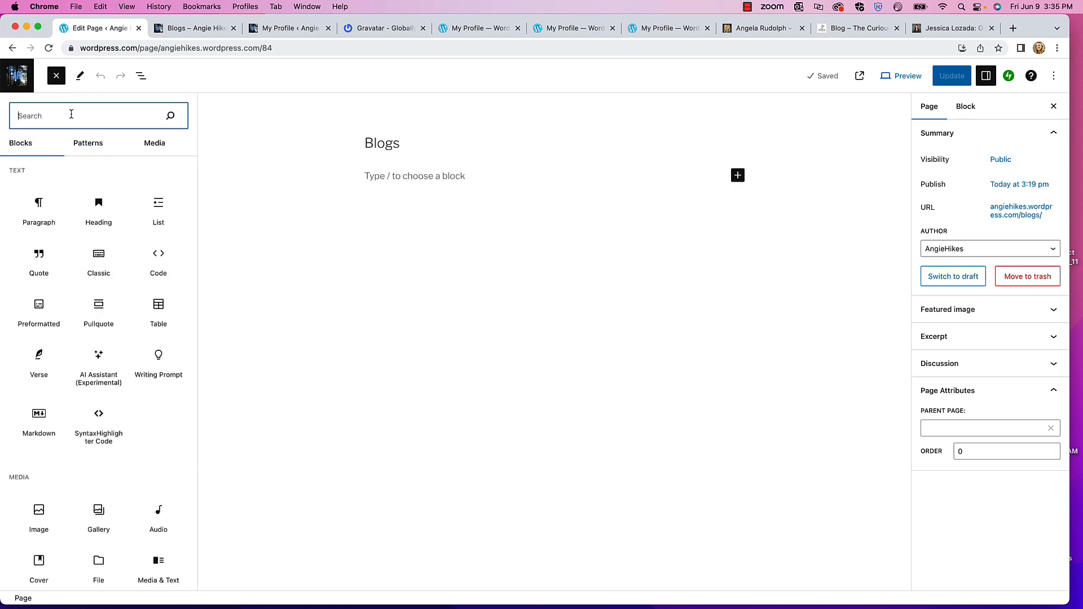
type("blog")
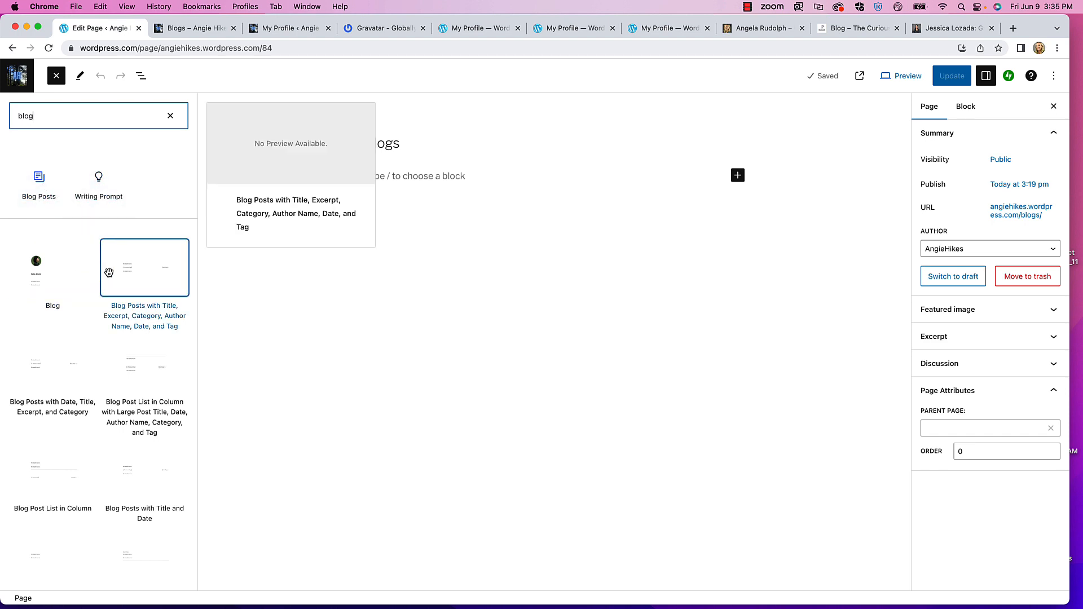
scroll(110, 276, "down", 1)
scroll(110, 277, "down", 2)
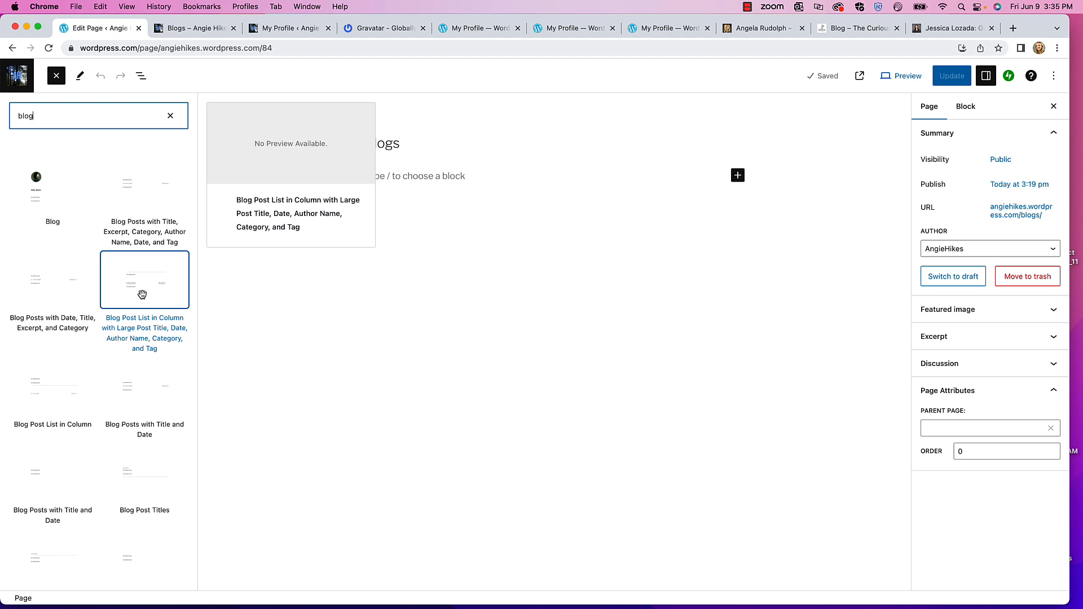
scroll(143, 304, "down", 3)
scroll(144, 315, "up", 2)
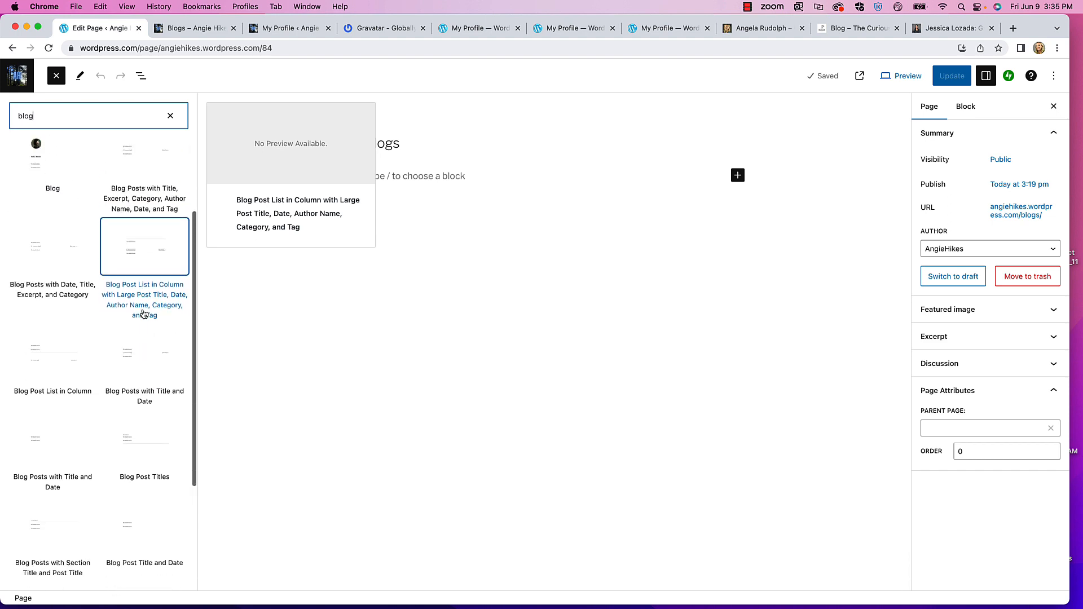
scroll(144, 315, "up", 2)
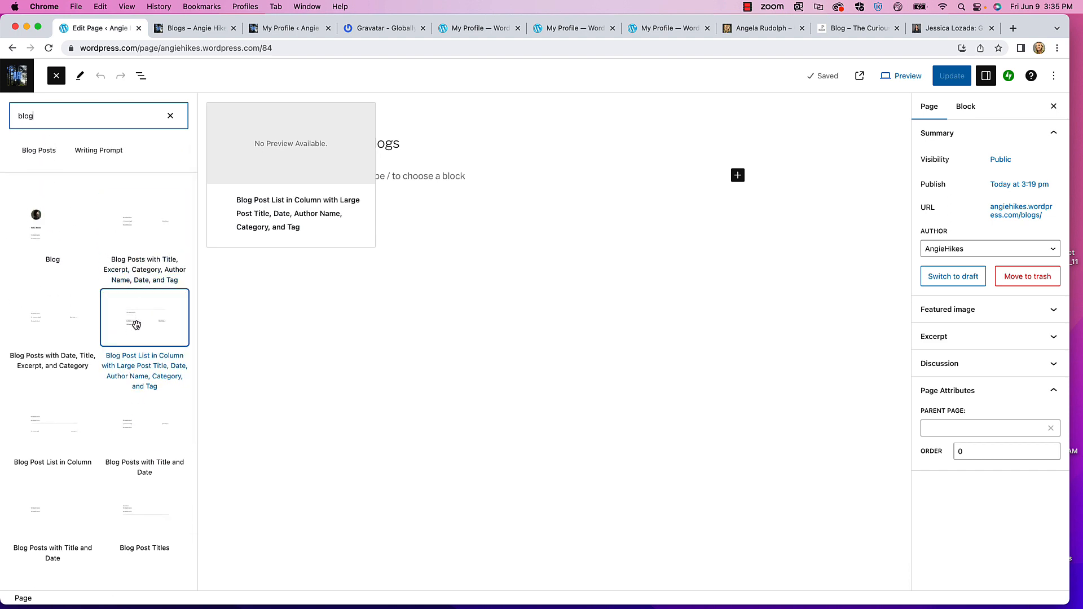
scroll(138, 325, "down", 7)
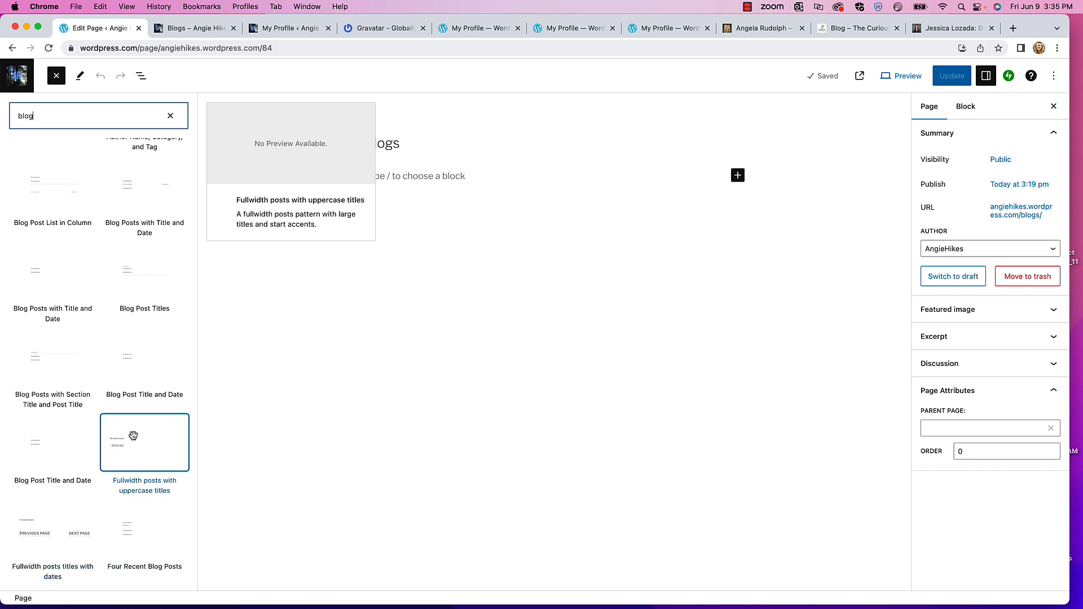
scroll(146, 316, "up", 1)
scroll(146, 317, "up", 5)
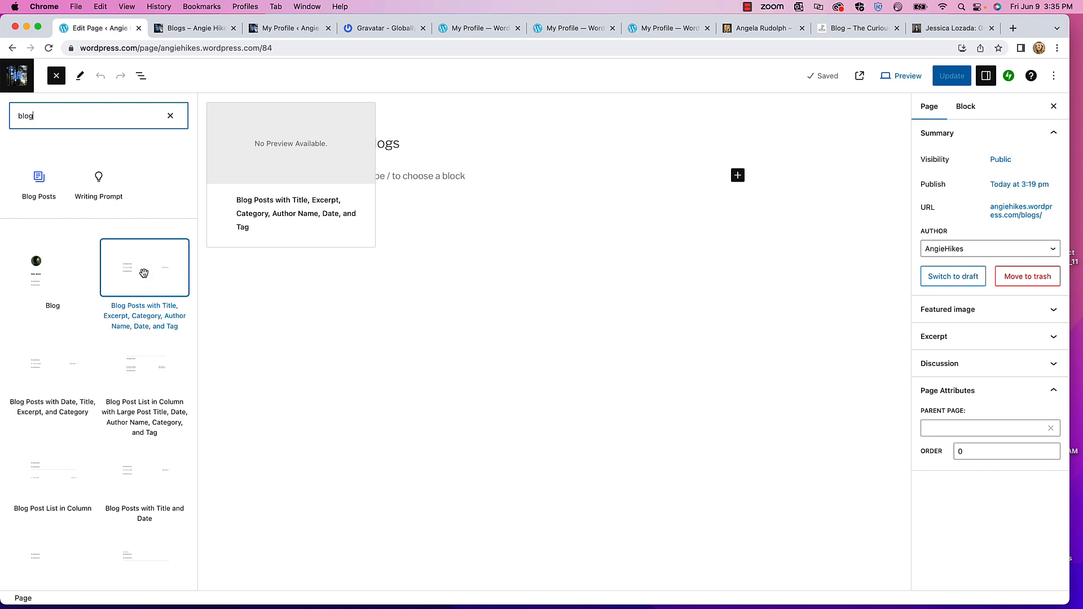
scroll(144, 283, "down", 8)
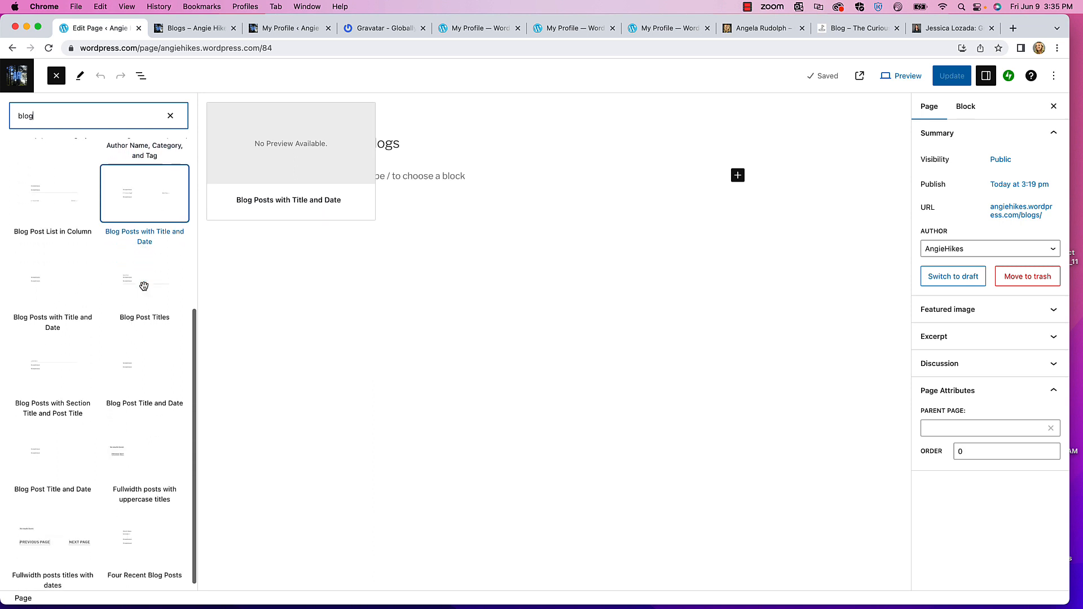
scroll(144, 284, "up", 8)
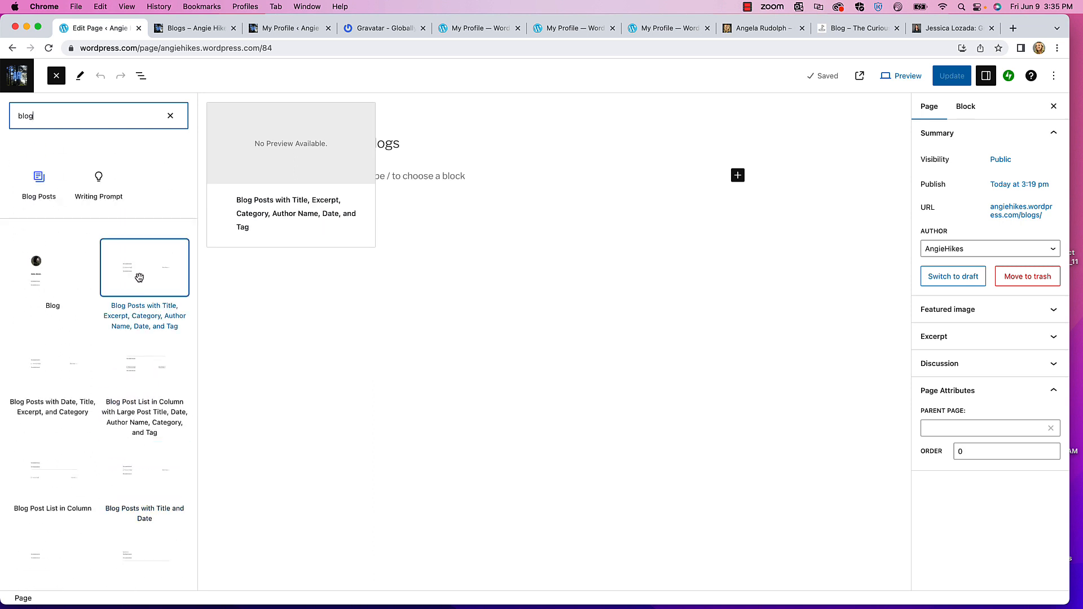
left_click_drag(139, 277, 405, 186)
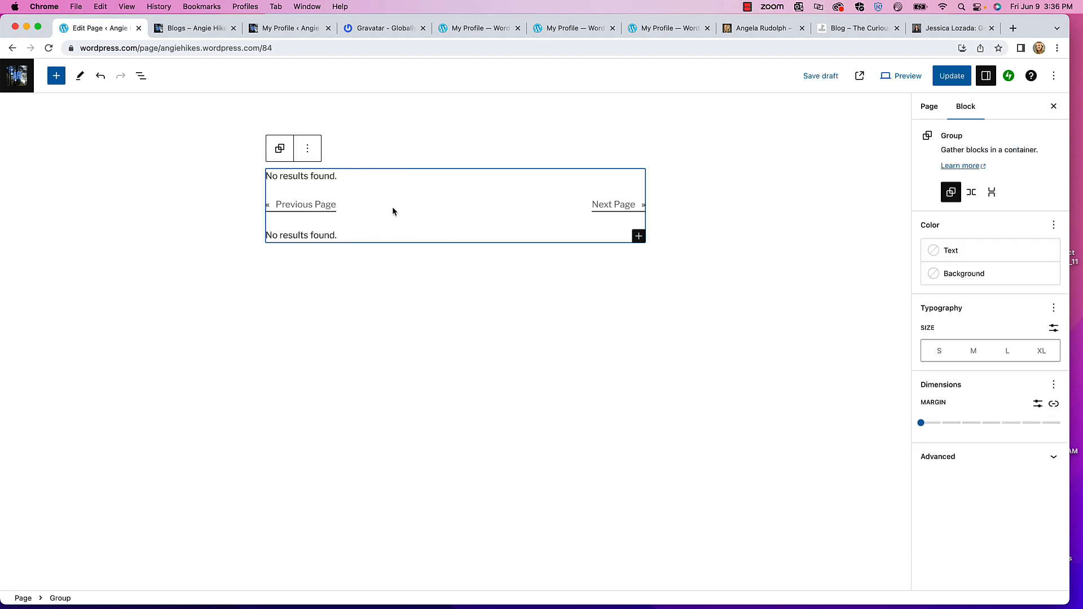
- Update the Blogs page and go back to the Pages list
left_click(949, 82)
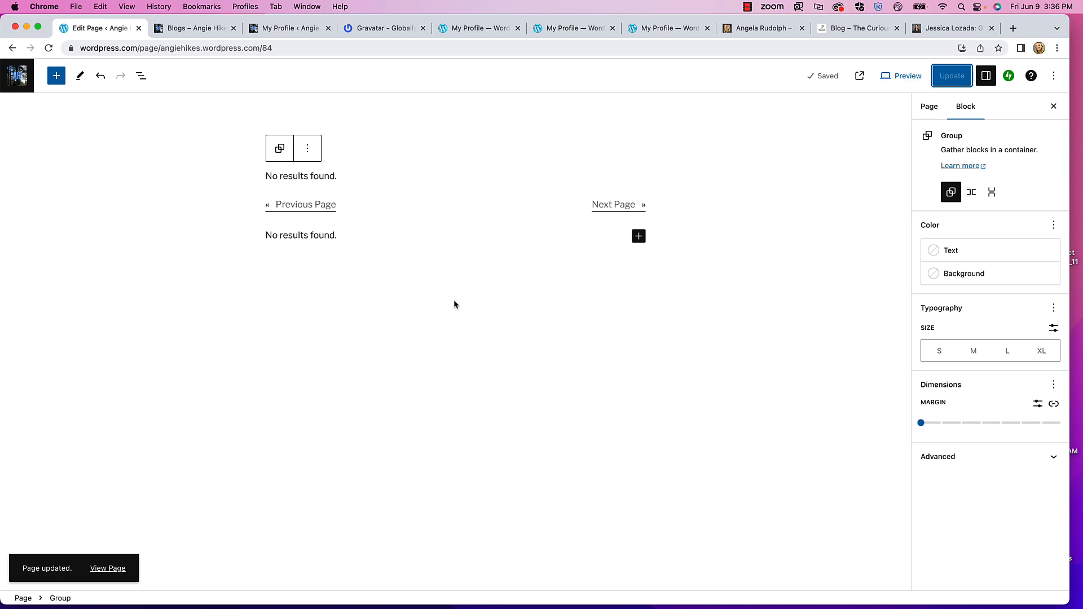
left_click(23, 78)
left_click(23, 110)
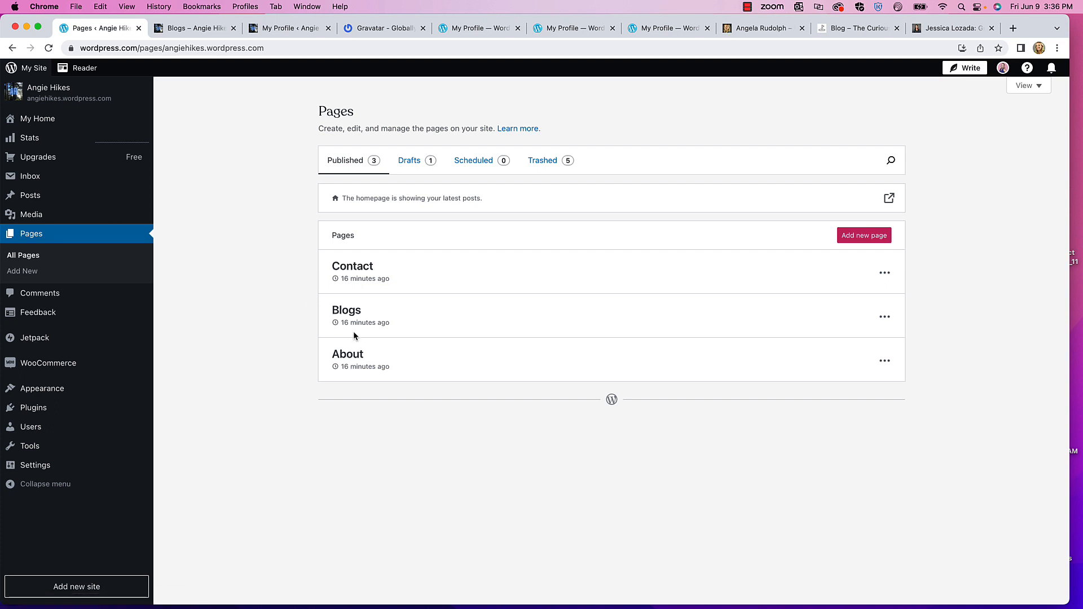
- Open the About page and insert the About Me Card pattern found by searching 'about'
left_click(349, 356)
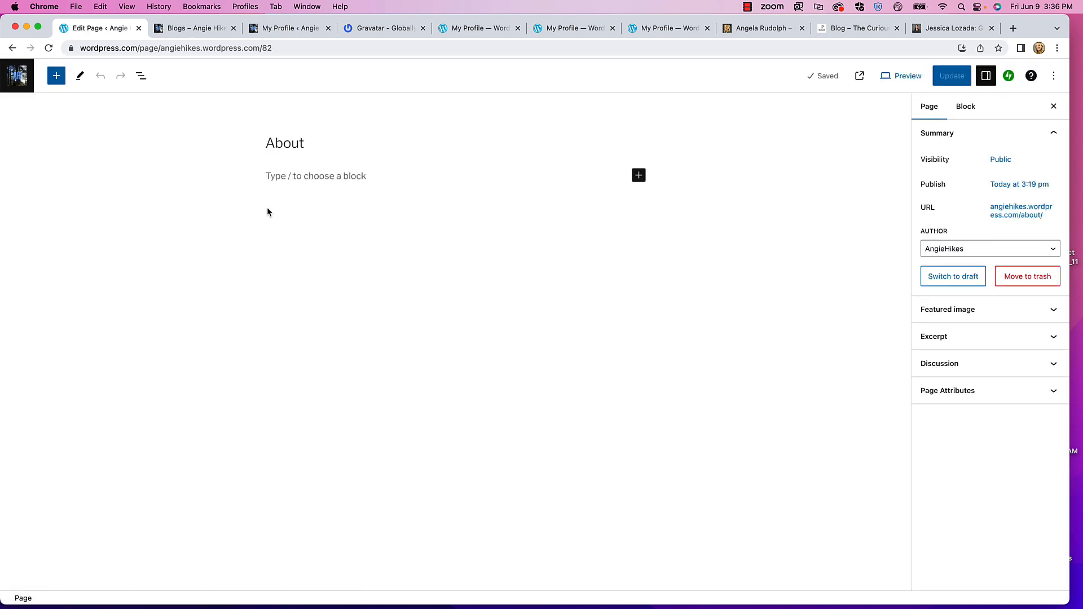
left_click(57, 77)
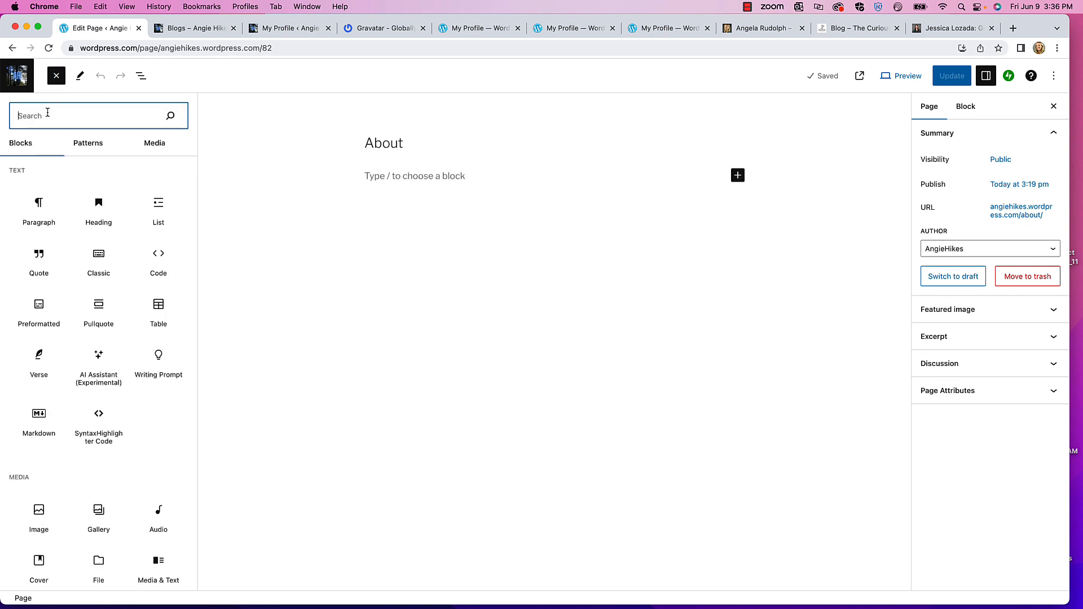
type("about")
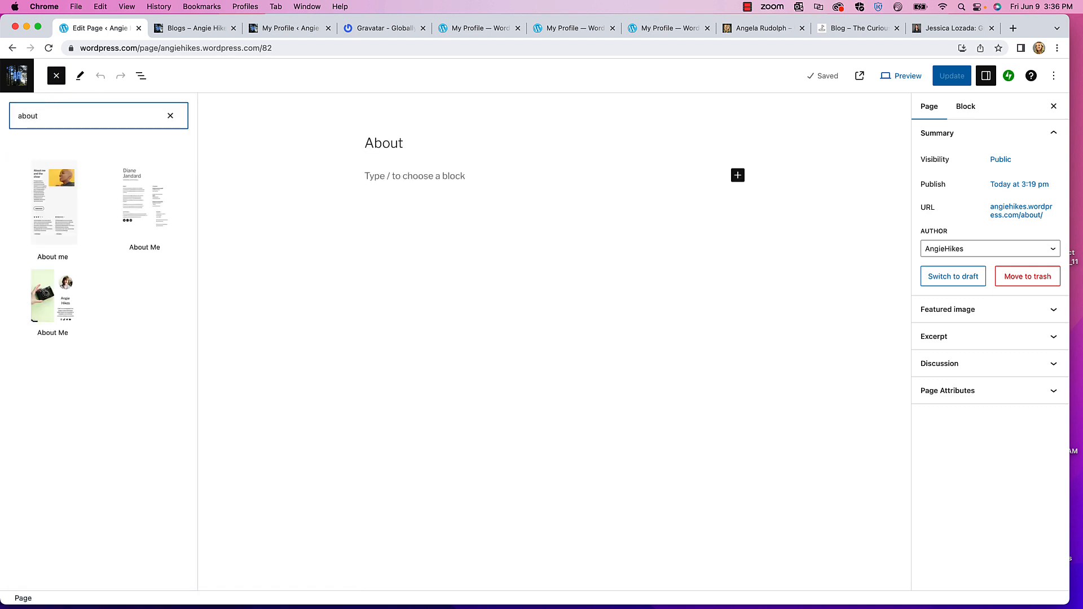
mouse_move(139, 194)
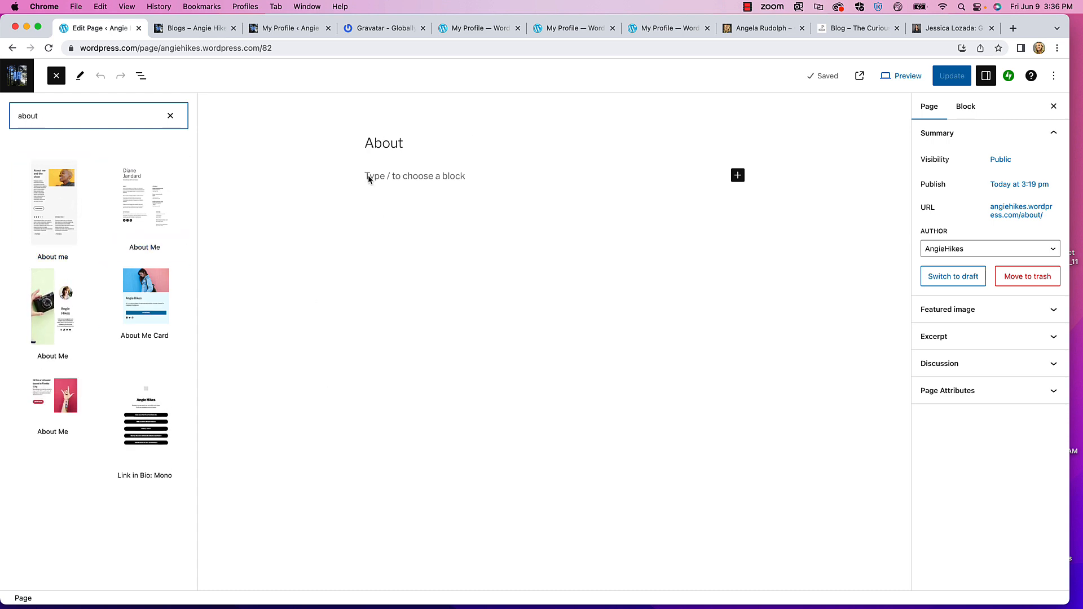
mouse_move(133, 291)
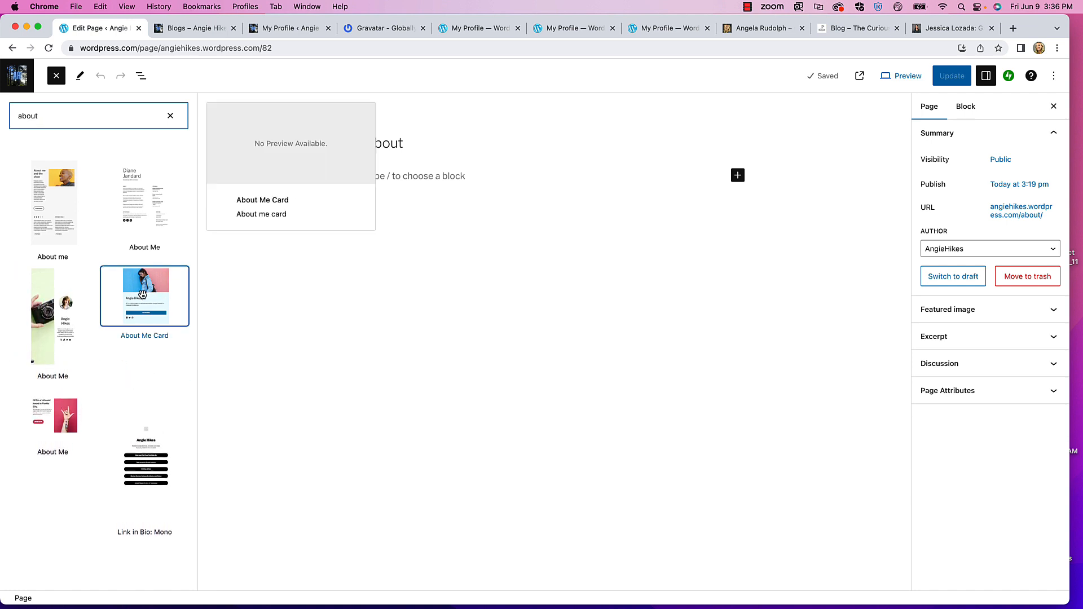
left_click_drag(146, 285, 449, 183)
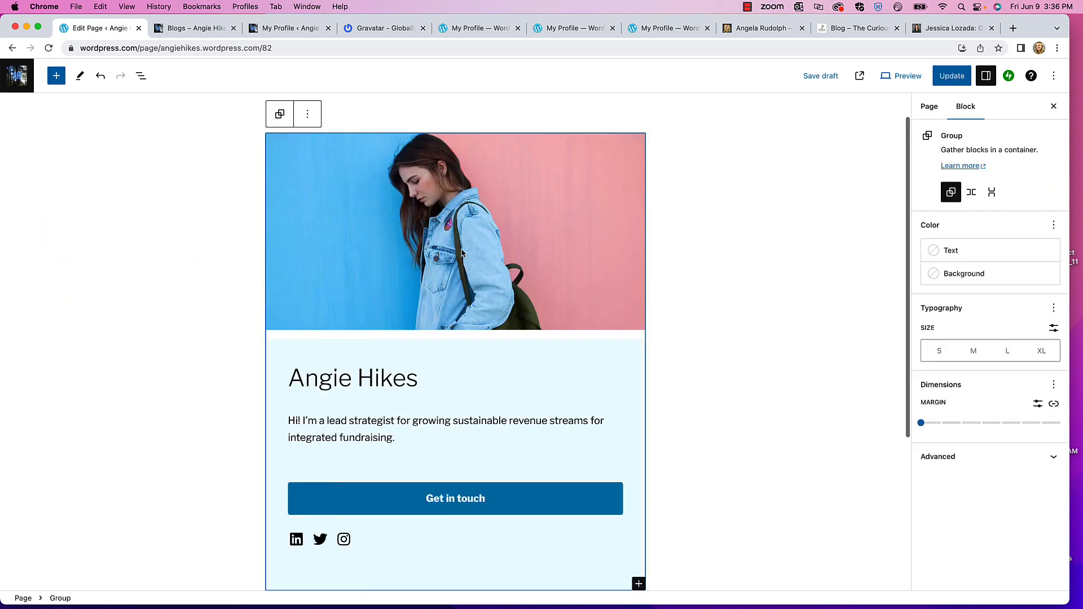
- Select the About Me Card's header photo and open the Media Library to replace it
scroll(430, 278, "down", 5)
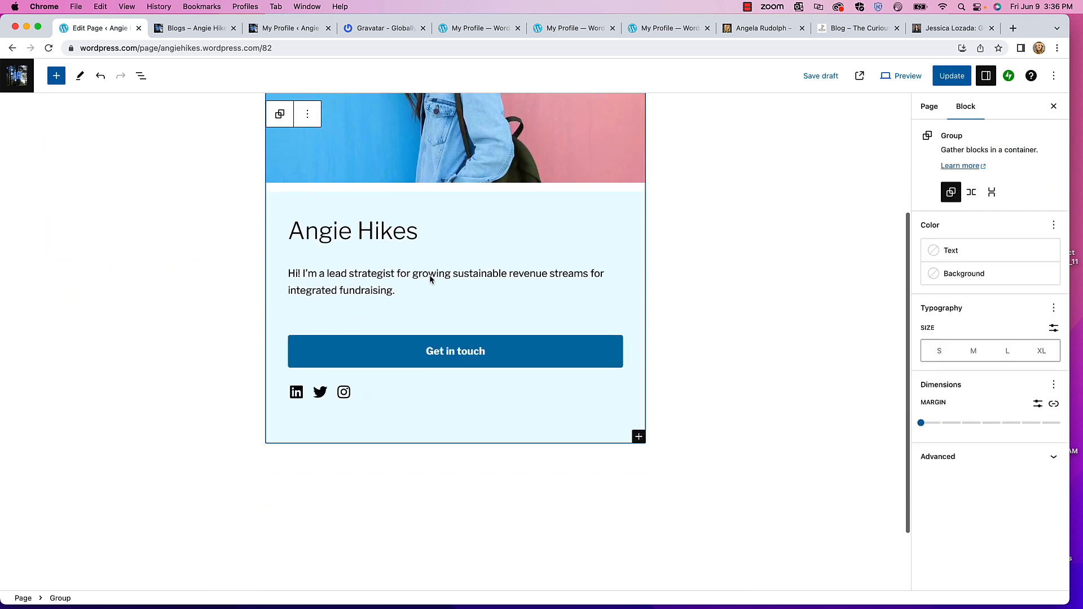
scroll(423, 407, "down", 3)
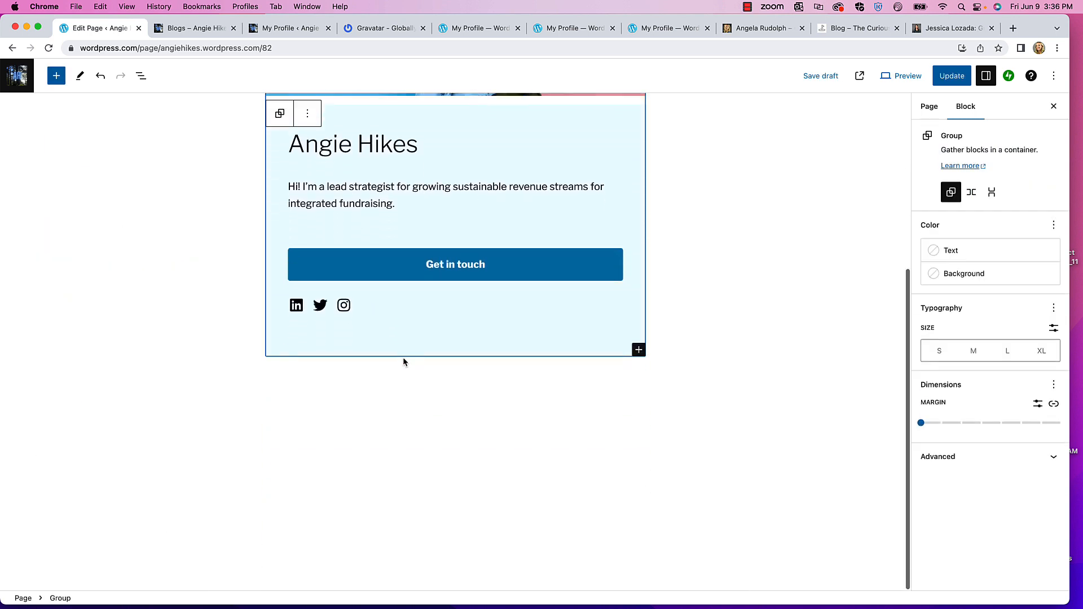
left_click(400, 250)
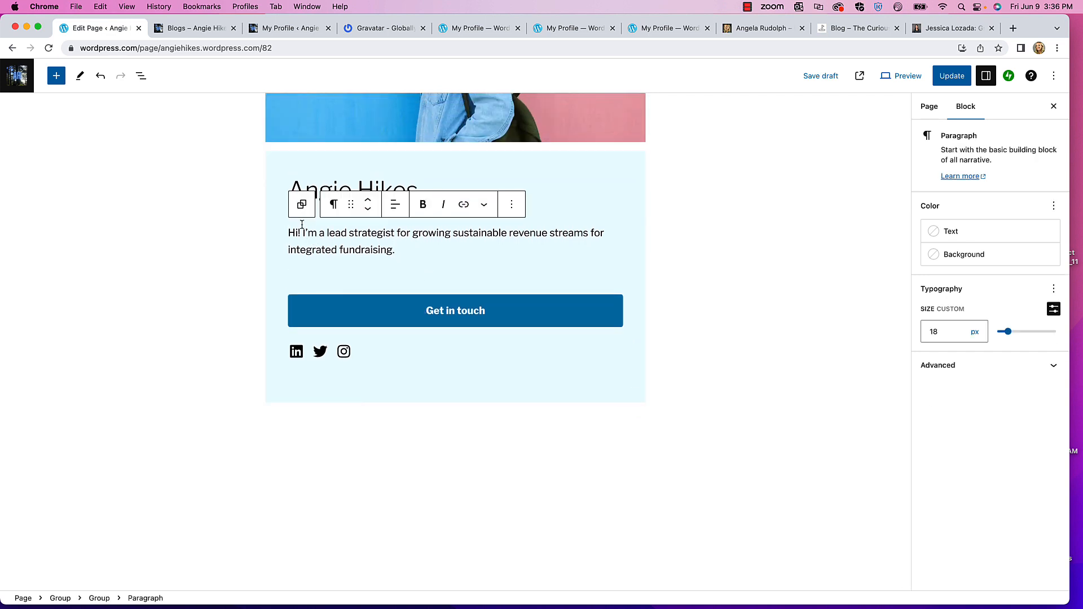
scroll(417, 274, "up", 3)
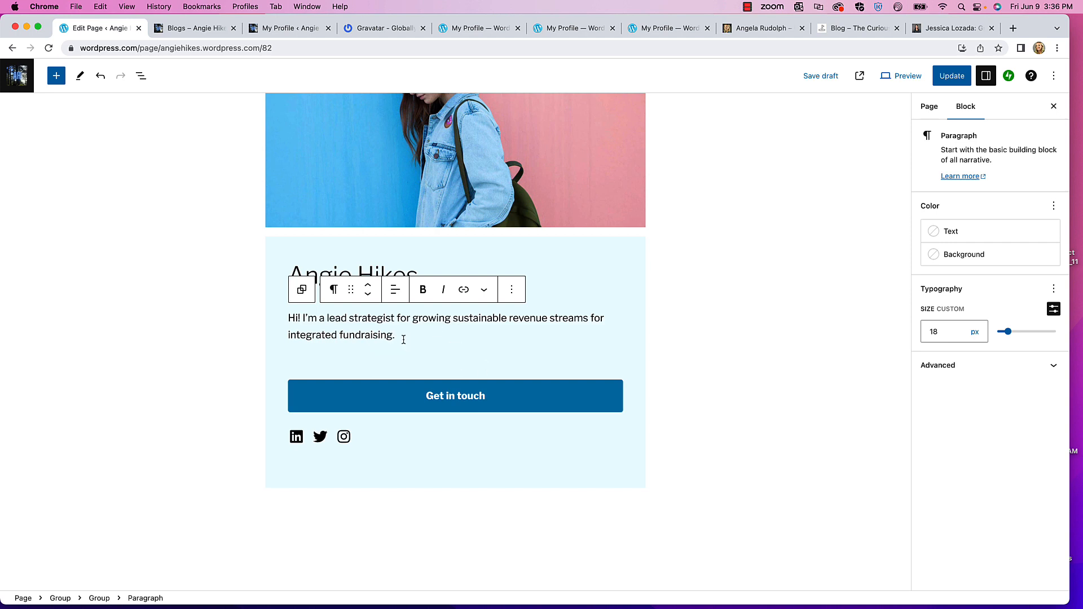
scroll(403, 339, "down", 5)
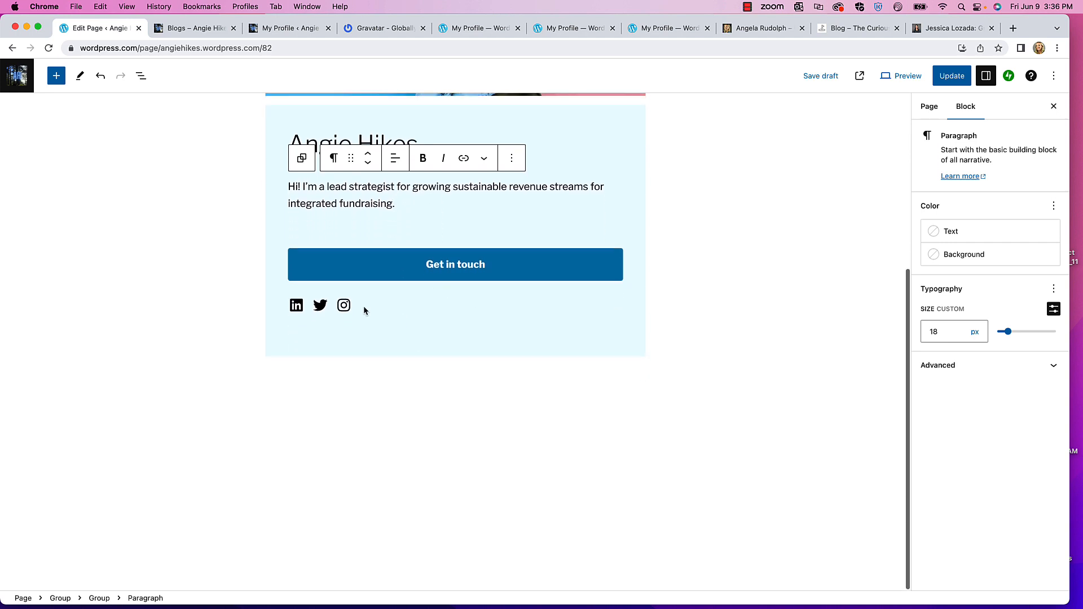
scroll(406, 294, "up", 2)
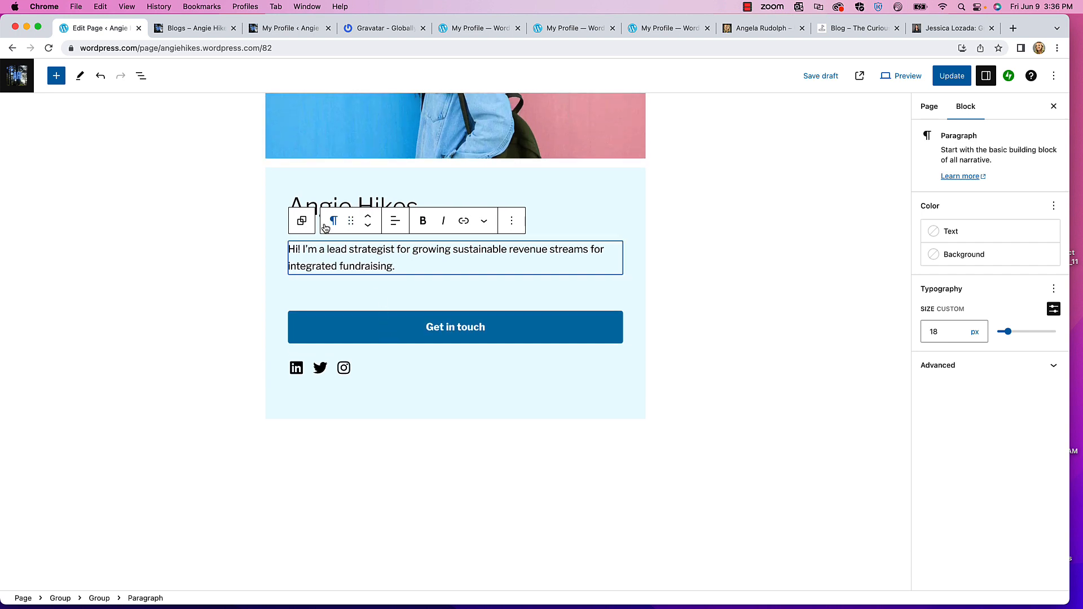
scroll(339, 226, "up", 7)
scroll(341, 217, "up", 1)
left_click(416, 249)
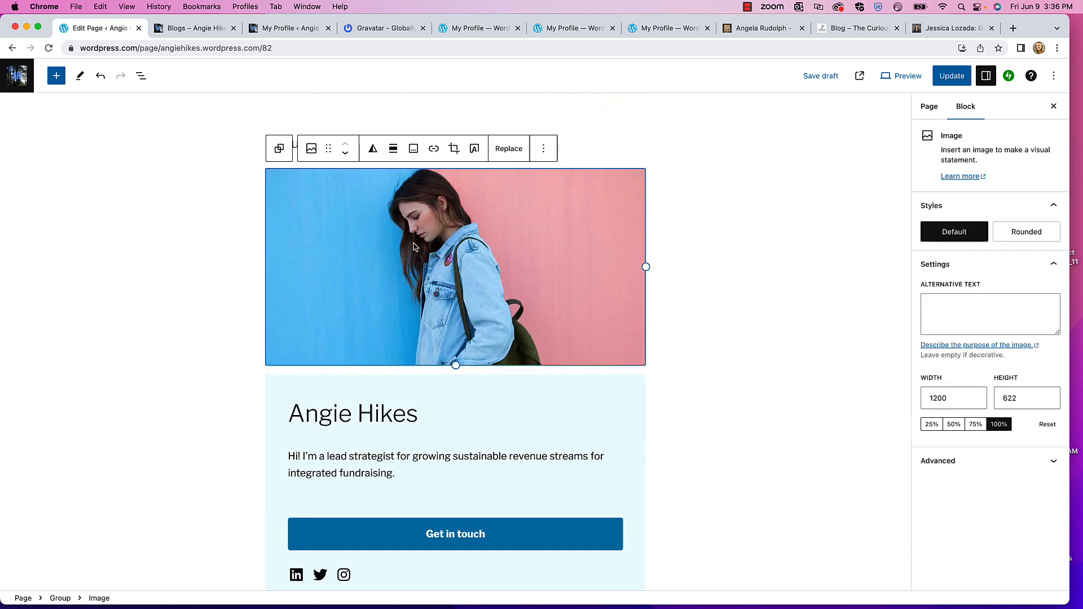
left_click(509, 148)
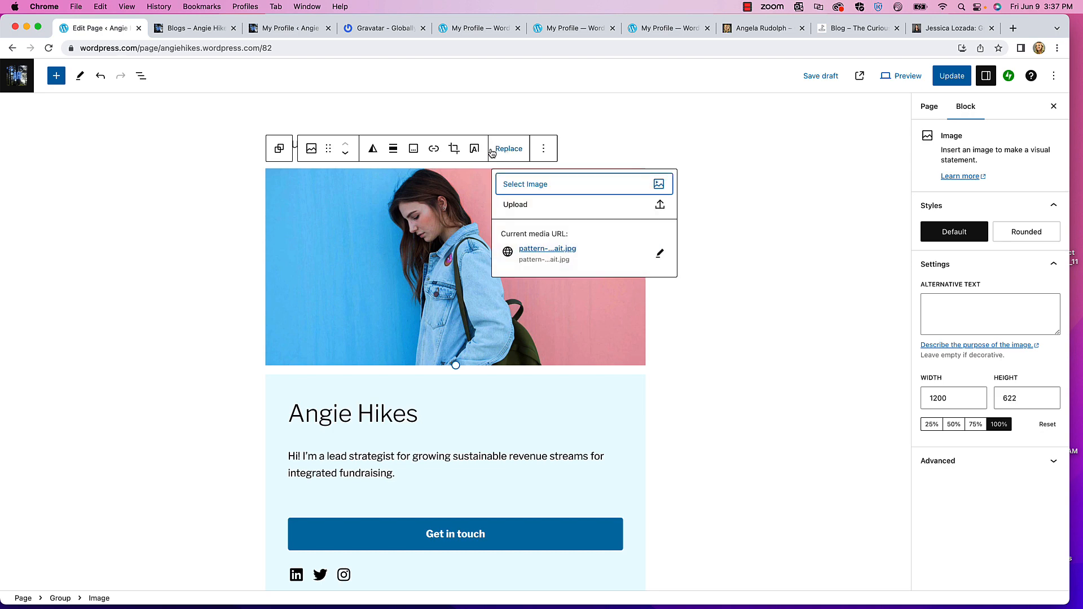
left_click(524, 184)
left_click(532, 218)
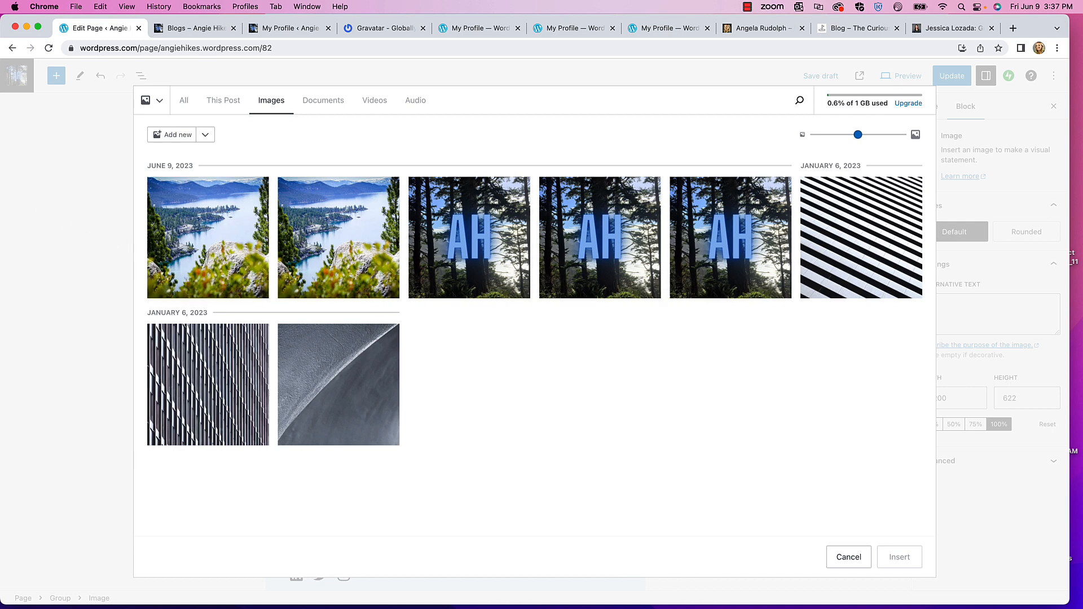
- Upload the cropped headshot from the Hiking Brand Website folder and insert it as the photo
left_click(179, 137)
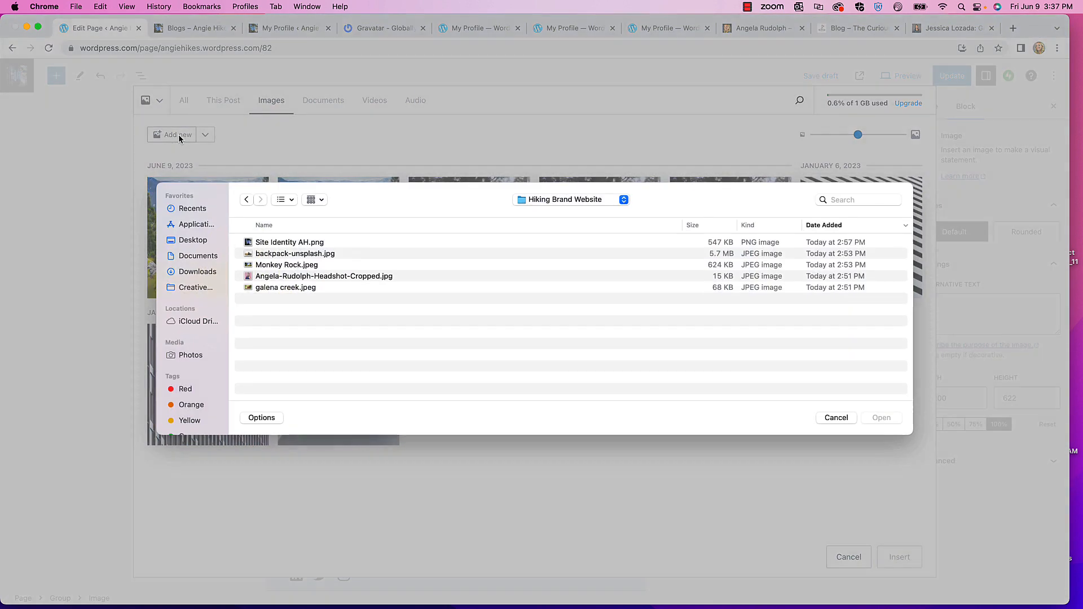
left_click(292, 278)
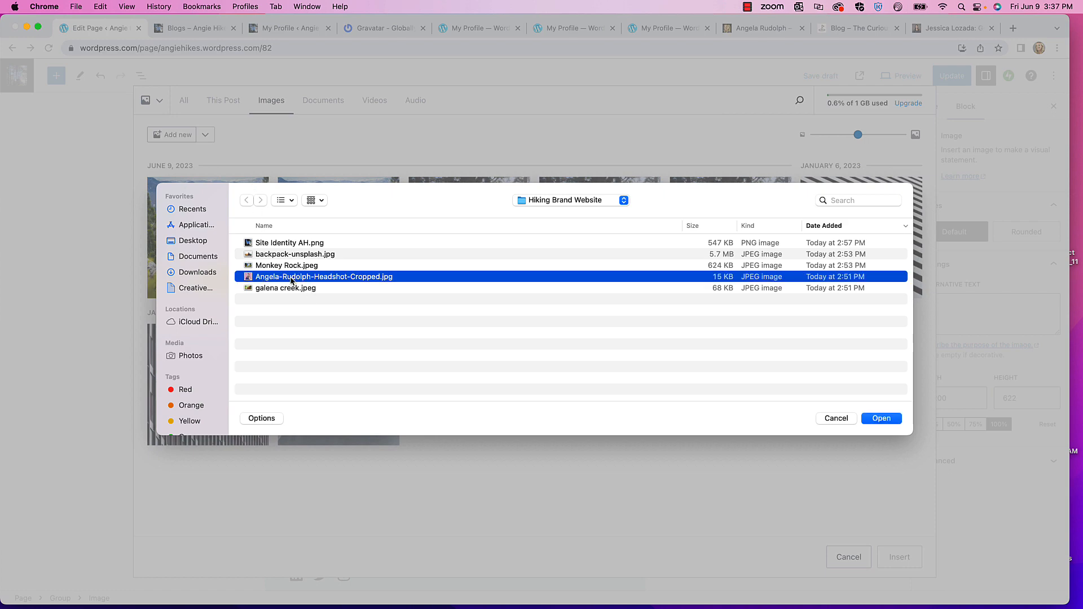
left_click(879, 419)
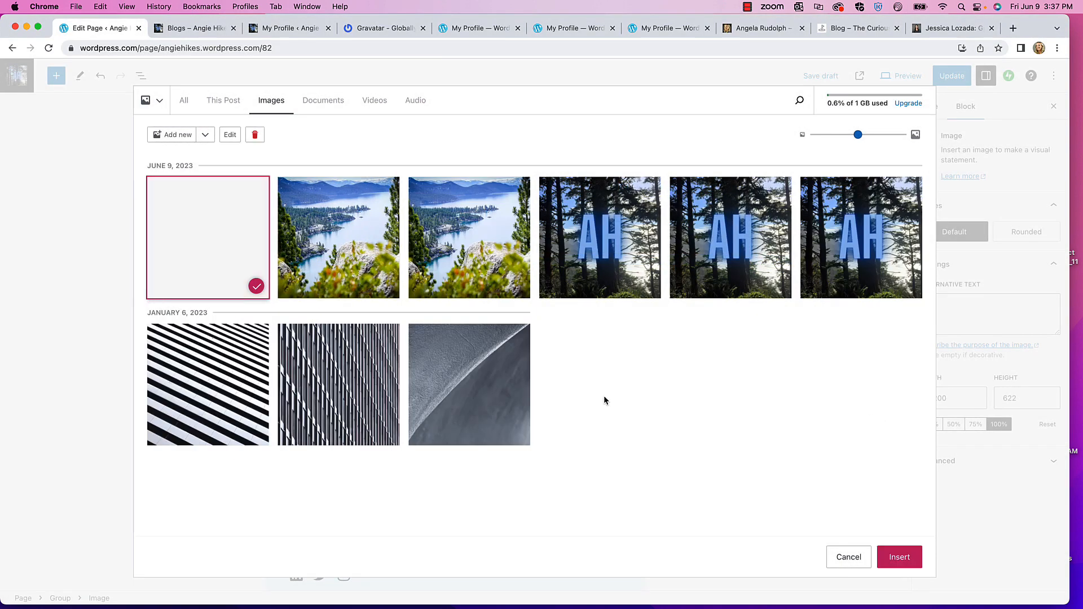
left_click(906, 559)
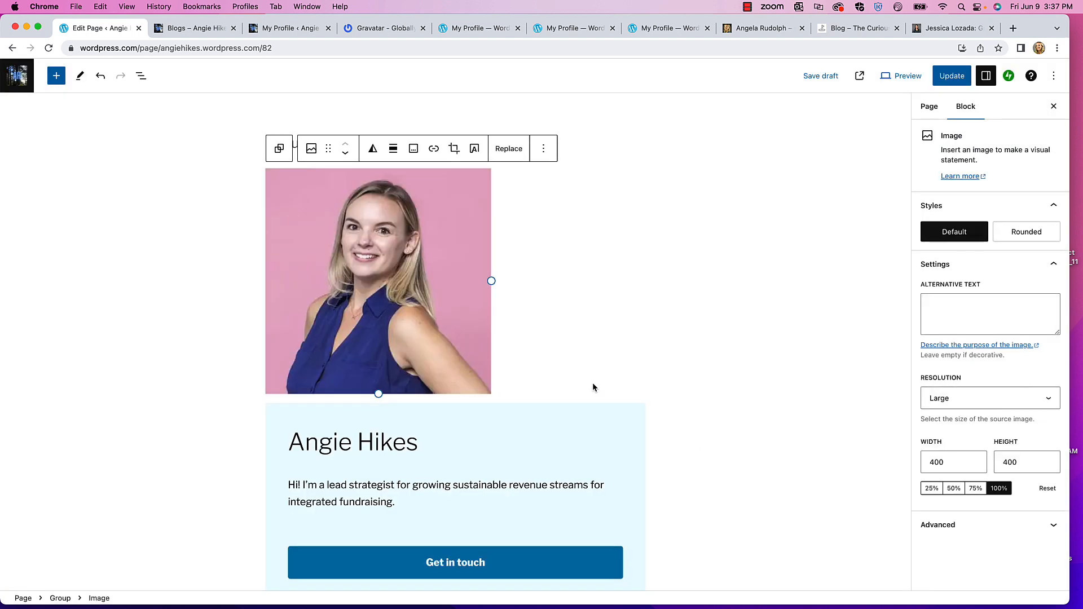
- Resize the headshot down to 243 × 243
left_click_drag(492, 281, 404, 276)
scroll(502, 324, "down", 2)
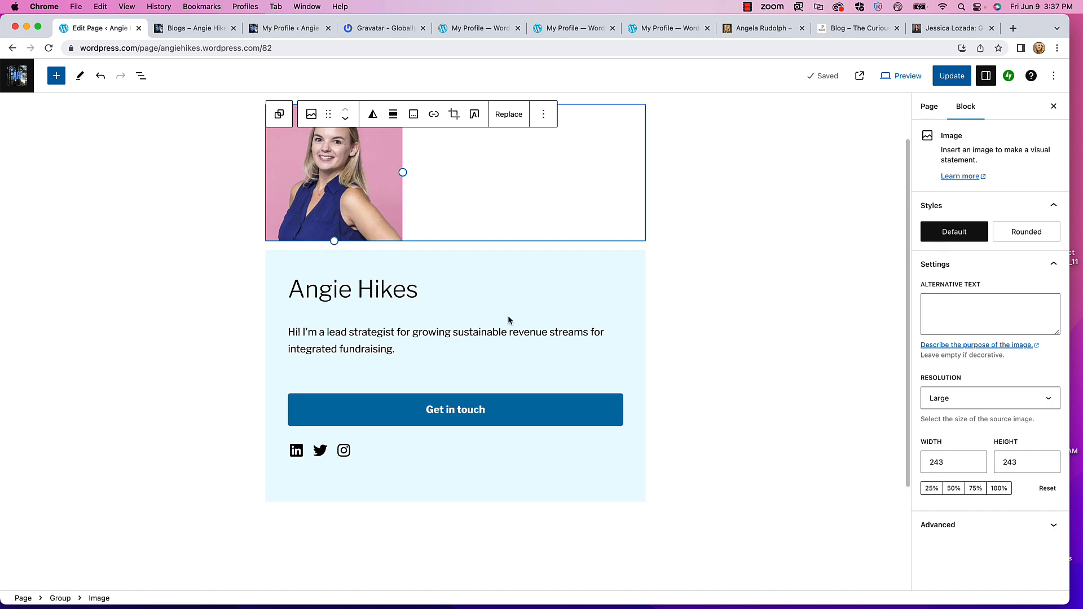
scroll(509, 320, "up", 2)
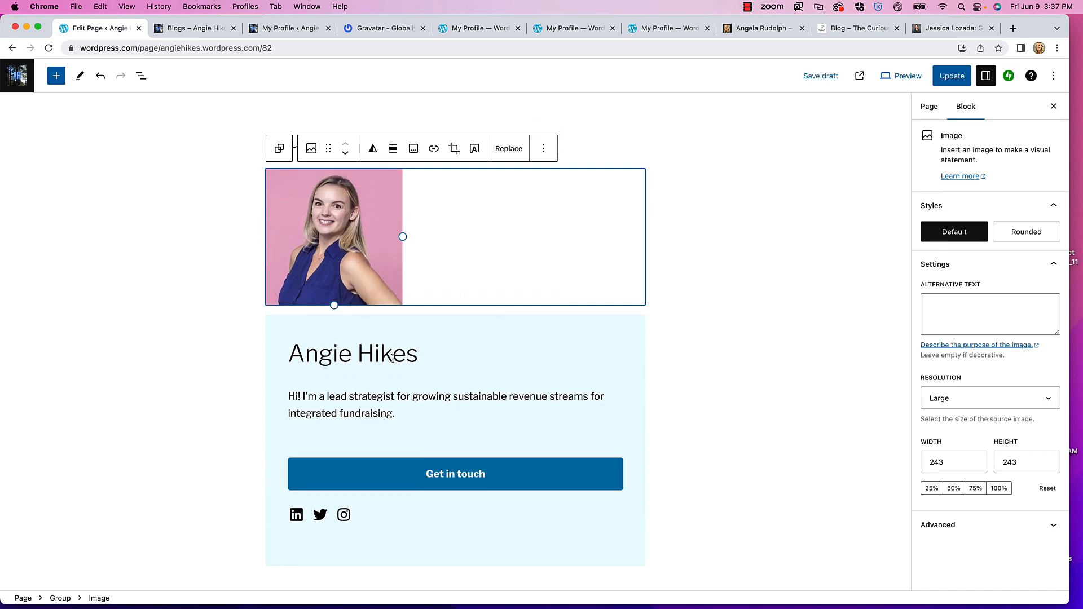
- Rewrite the bio after 'Hi!' as an 'I'm…' Reno/Tahoe hiker introduction and update the page
left_click(391, 338)
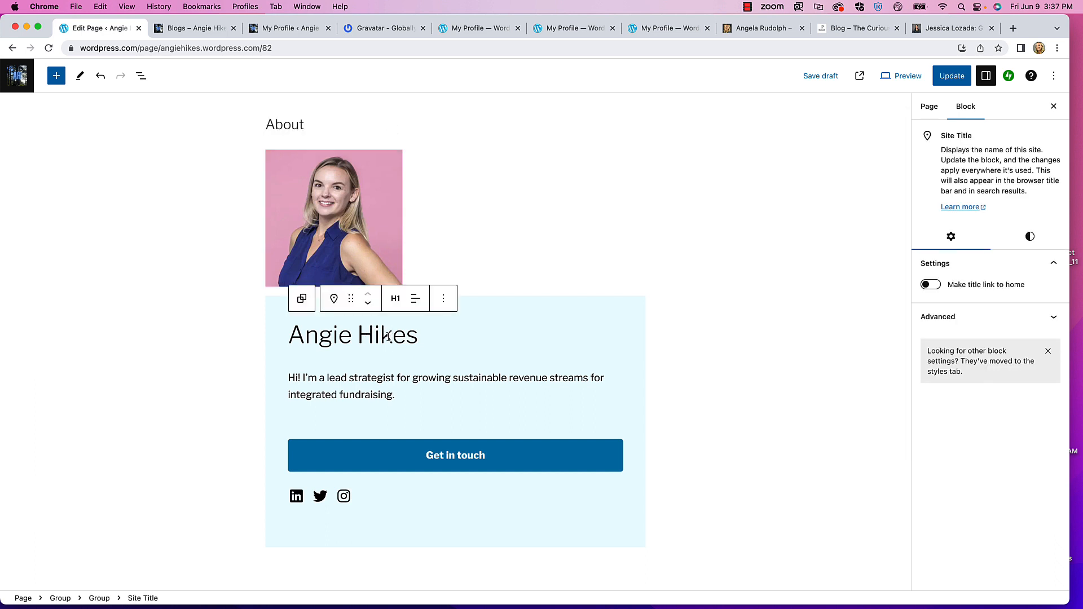
left_click(349, 394)
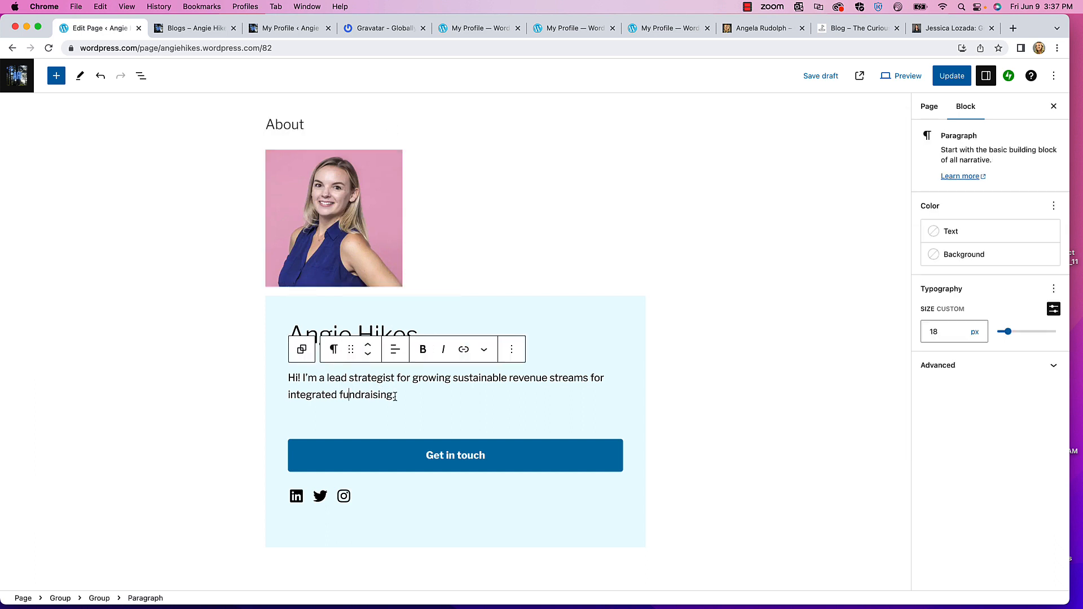
left_click_drag(397, 395, 305, 380)
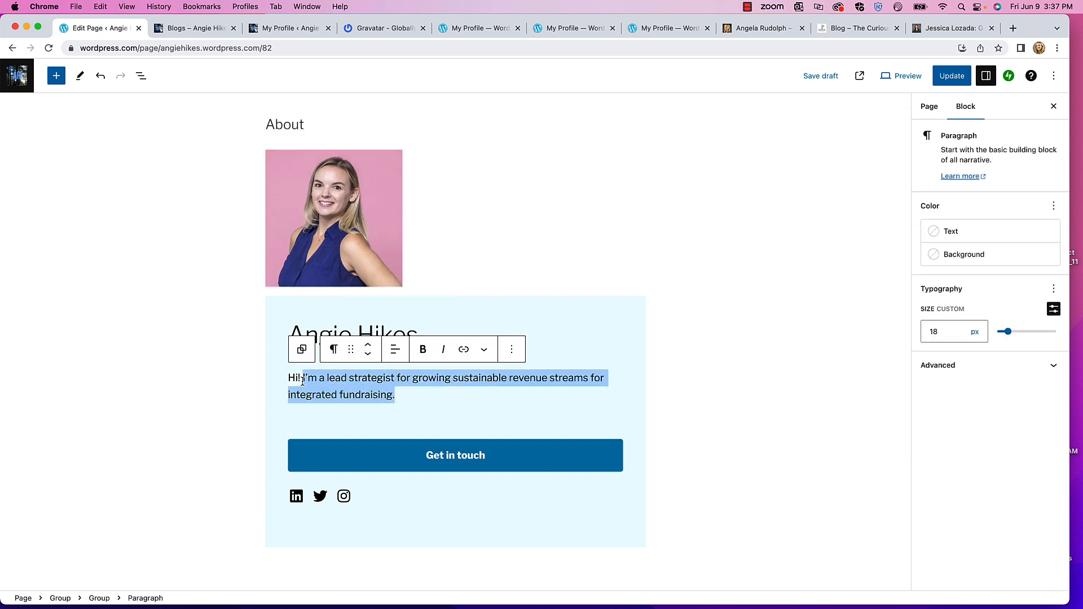
key("BackSpace")
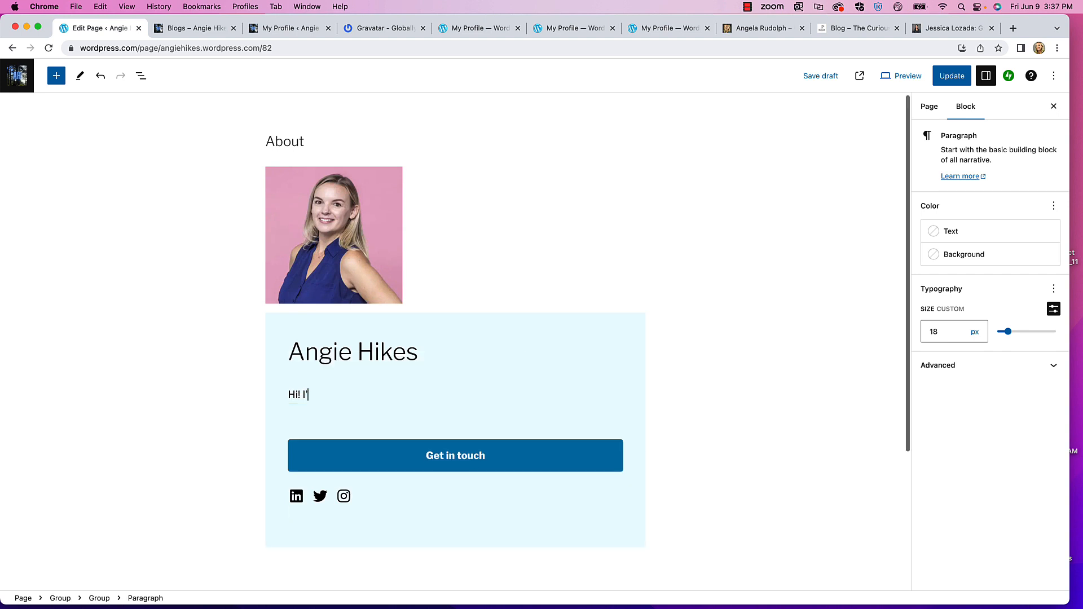
type("I'm")
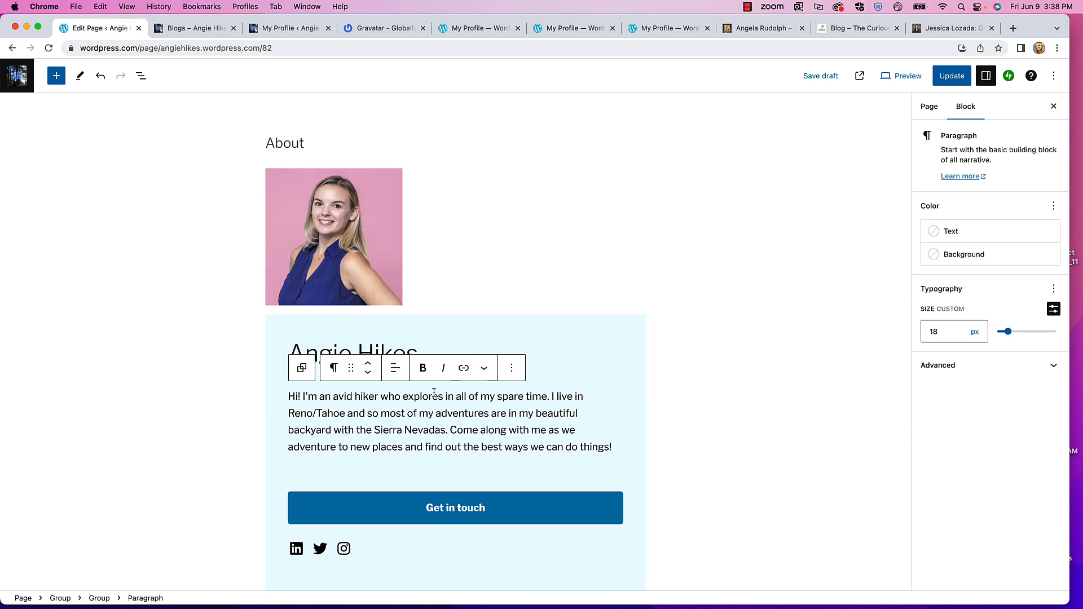
left_click(296, 548)
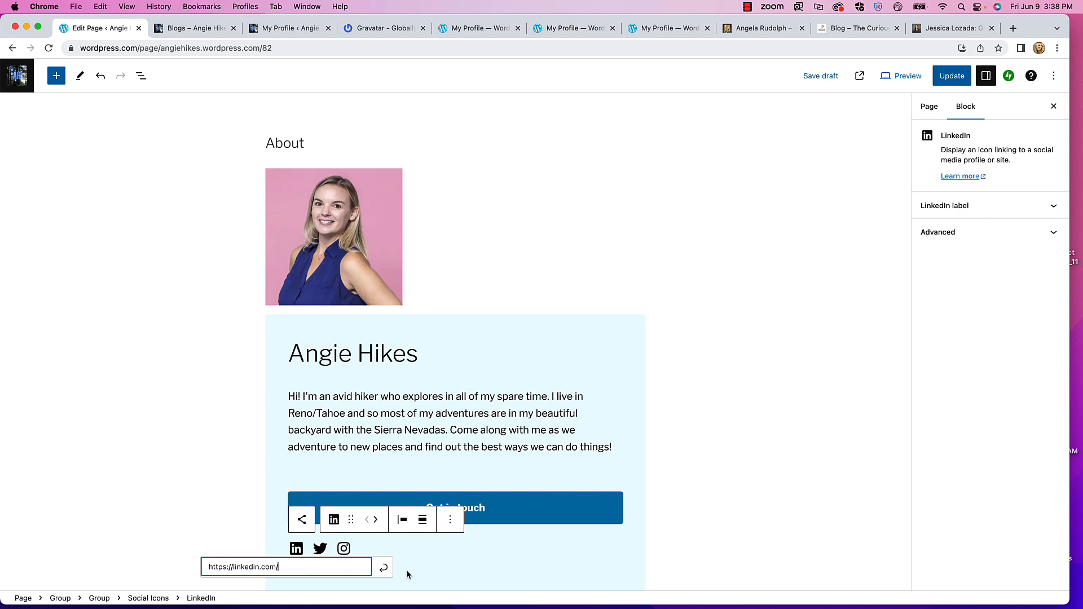
left_click(949, 79)
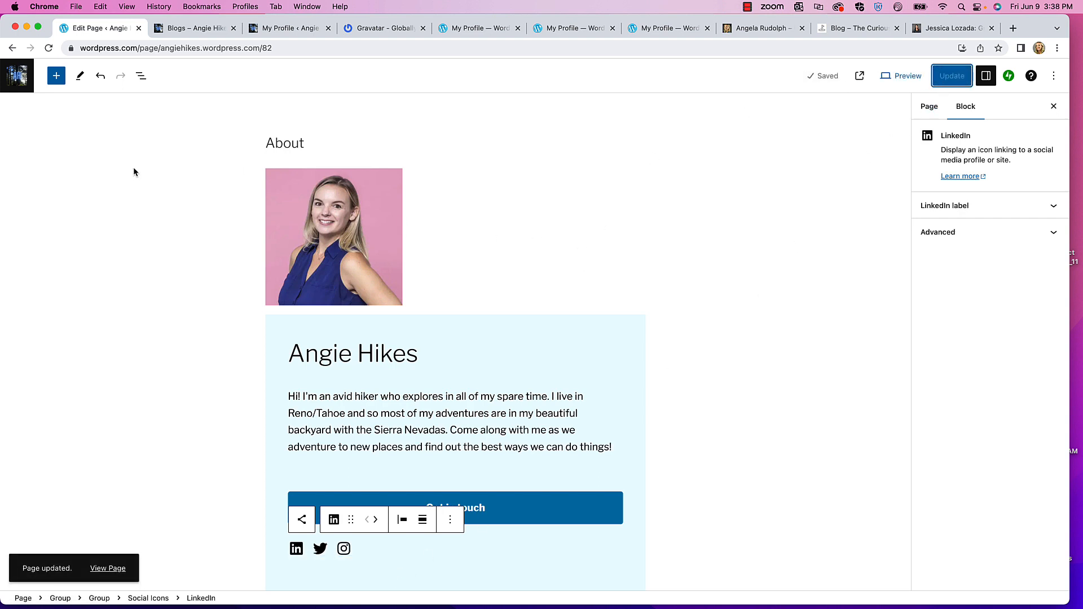
- Open the live Angie Hikes site in a new tab and scroll through the homepage
left_click(19, 83)
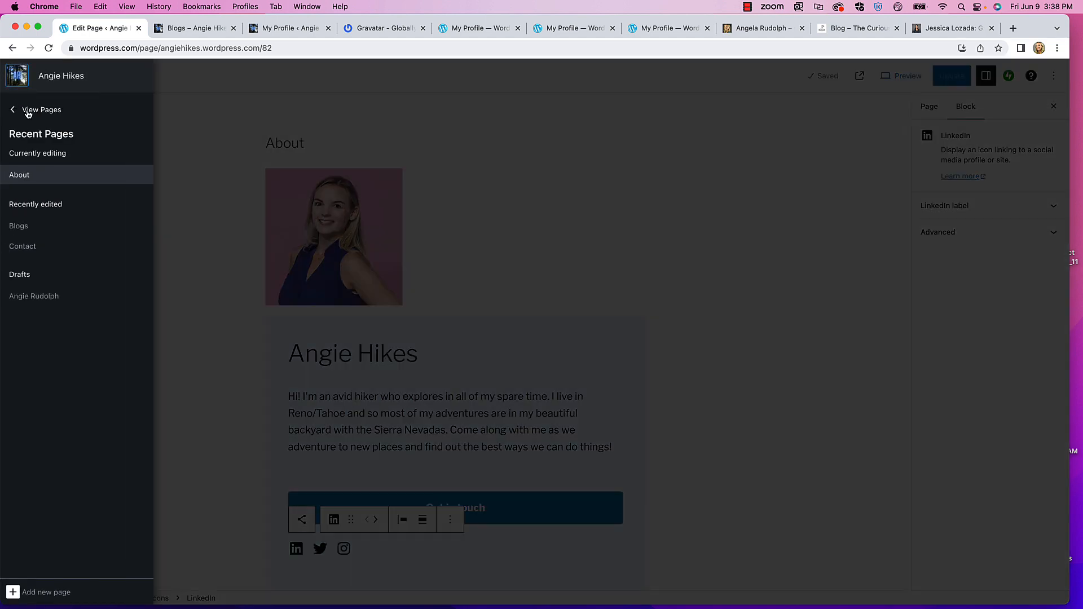
left_click(28, 112)
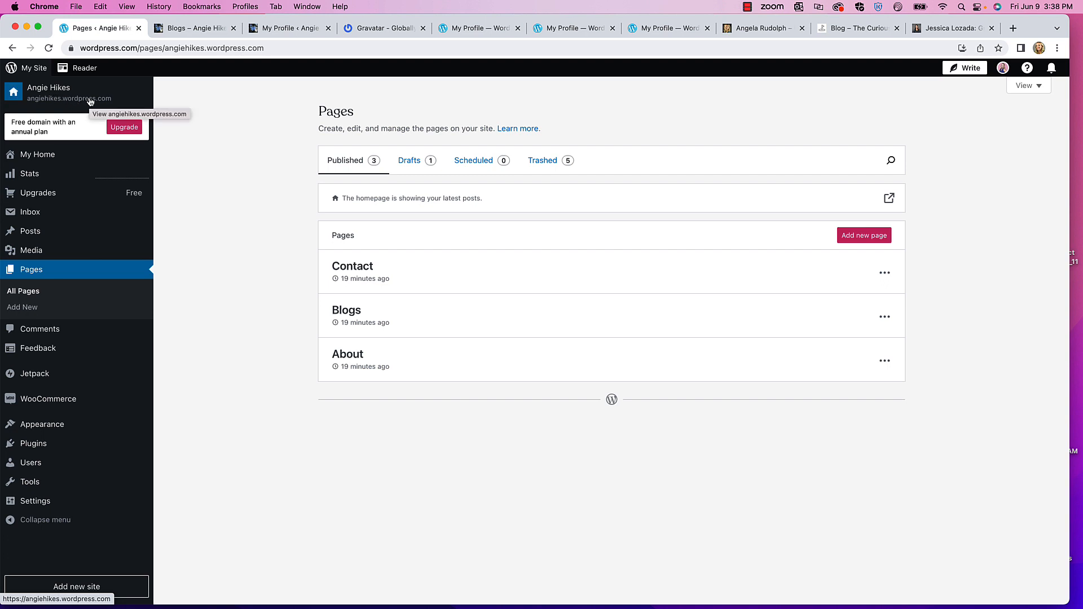
right_click(90, 102)
left_click(116, 104)
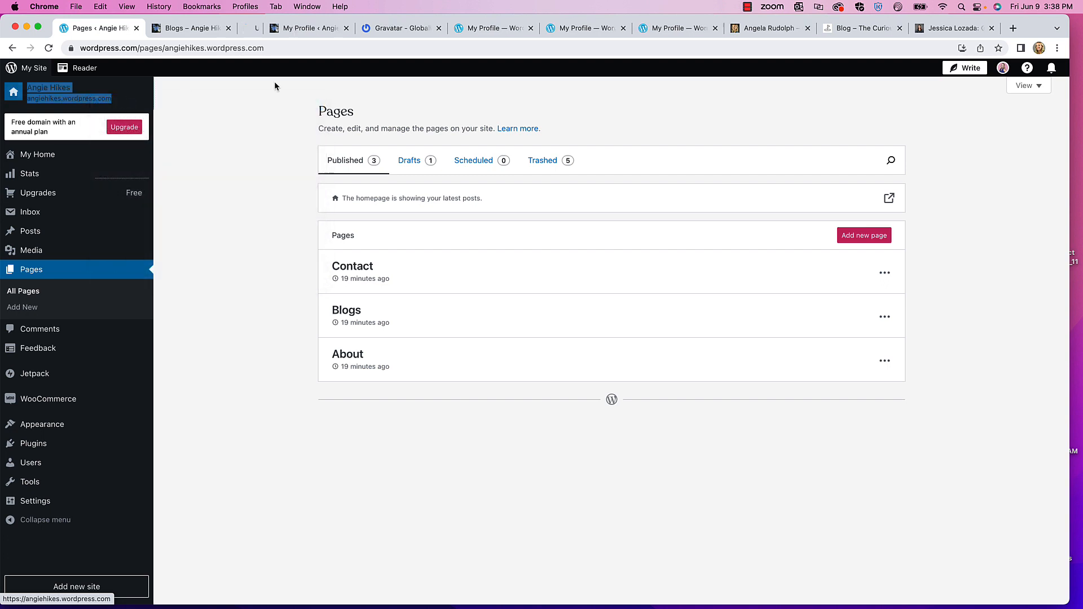
left_click(265, 28)
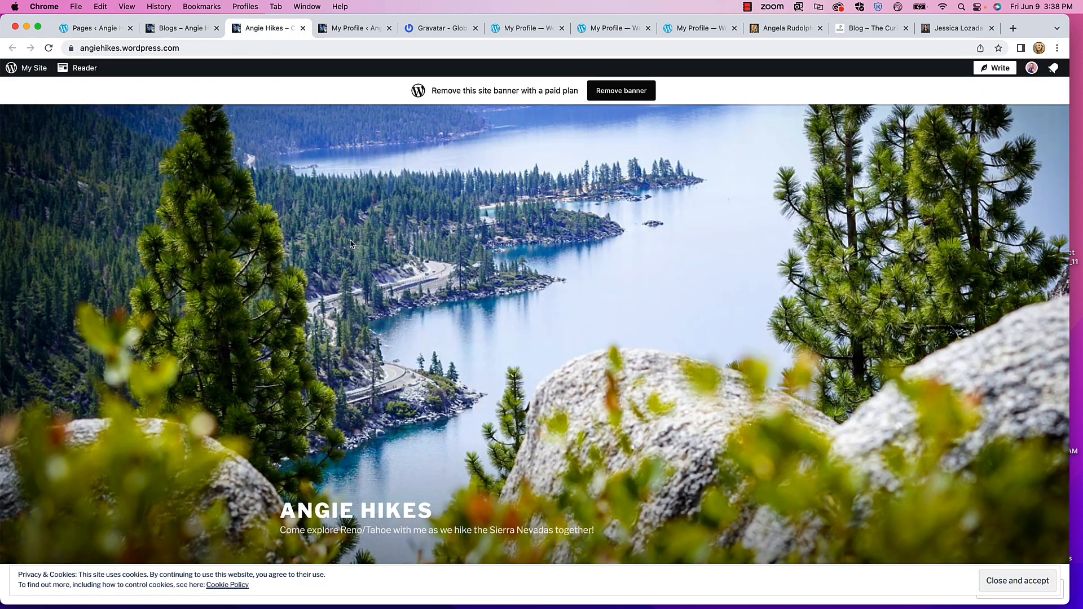
scroll(354, 244, "down", 5)
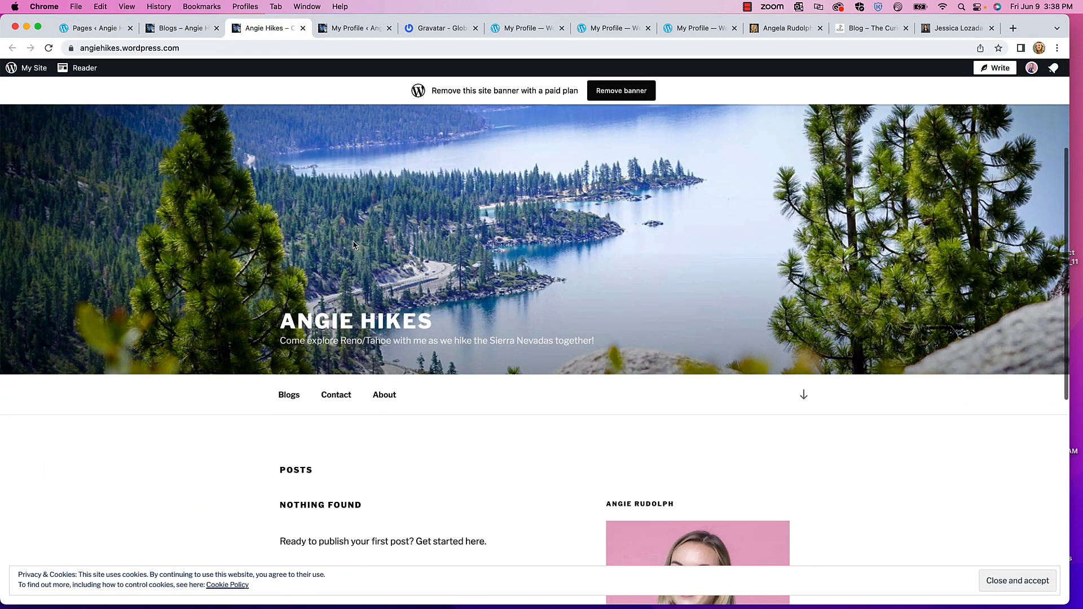
scroll(354, 244, "down", 5)
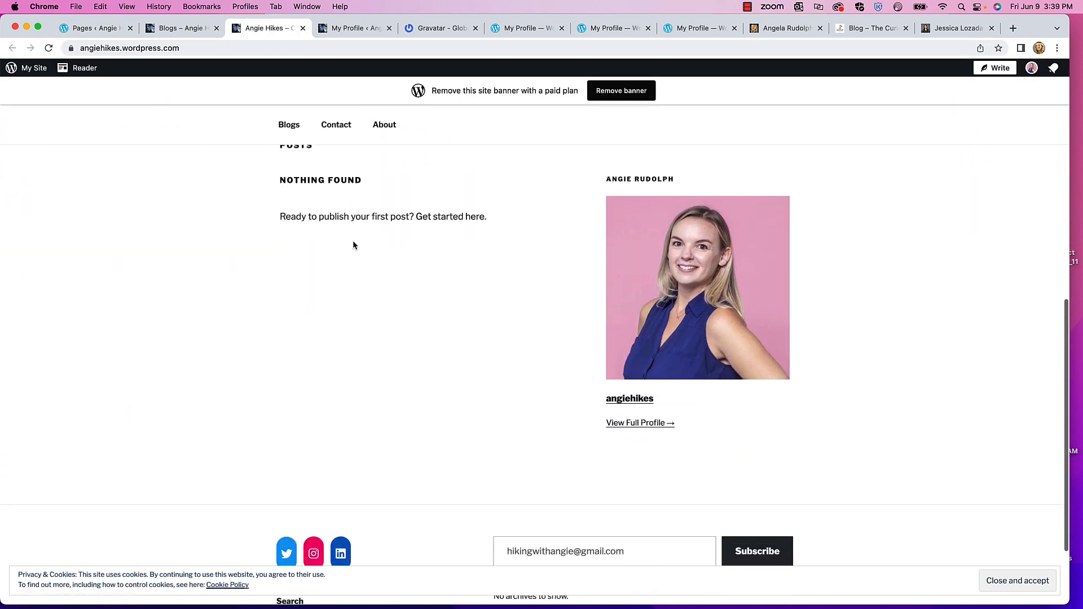
scroll(359, 240, "up", 5)
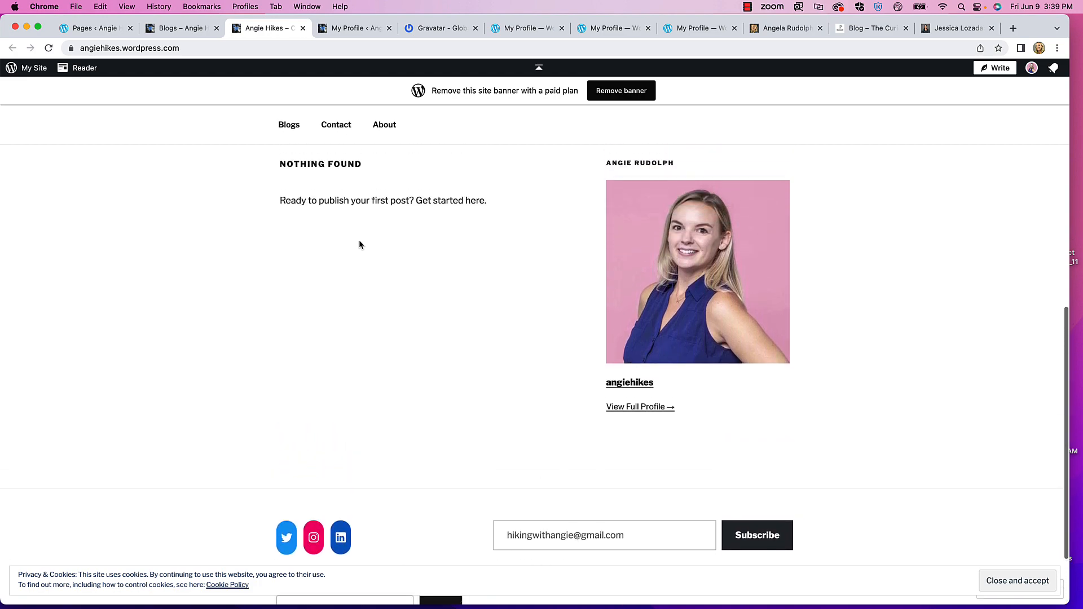
scroll(359, 242, "up", 1)
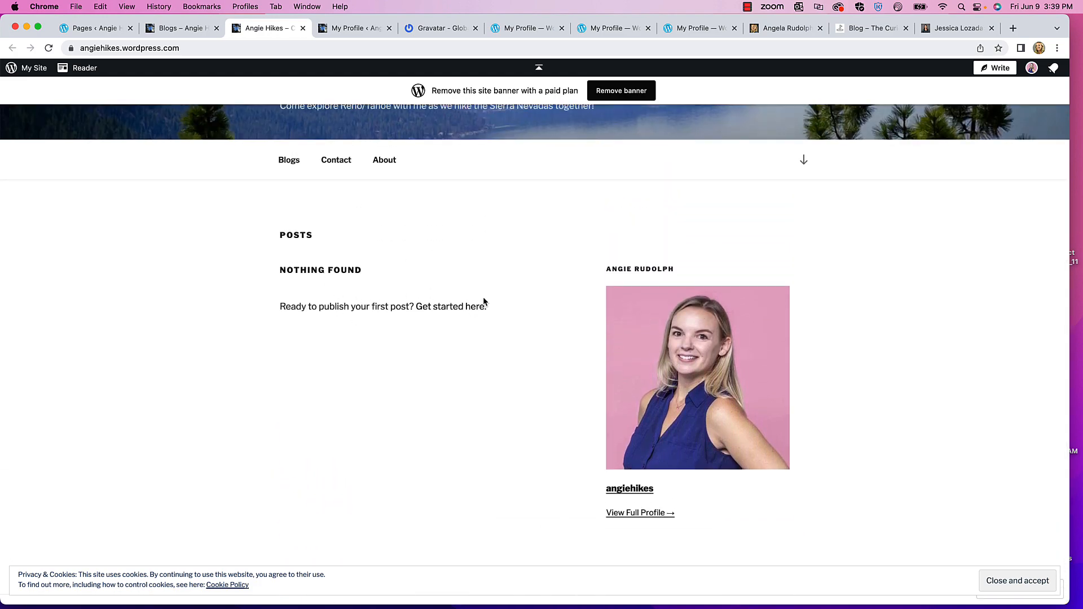
scroll(484, 302, "up", 10)
scroll(322, 314, "down", 5)
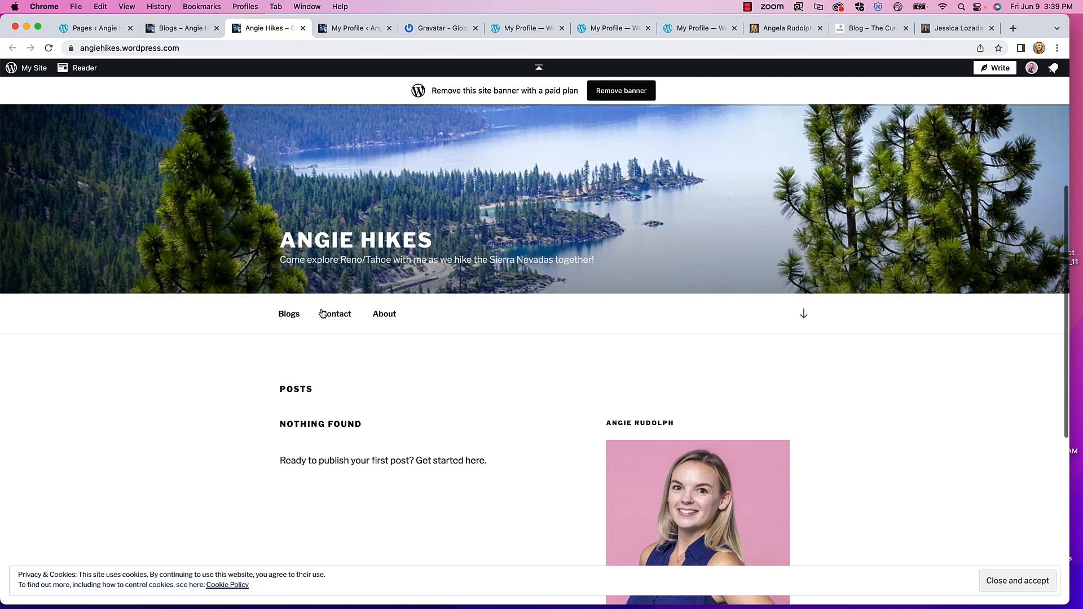
- Visit the live Blogs page, then review the About page with its headshot and bio
left_click(288, 314)
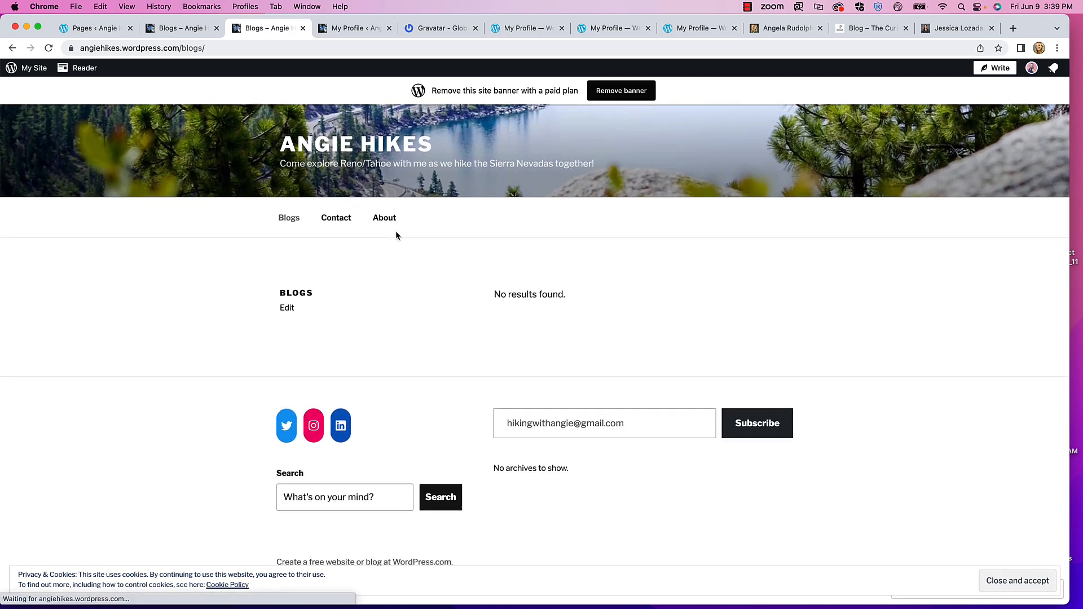
left_click(396, 218)
scroll(360, 299, "down", 5)
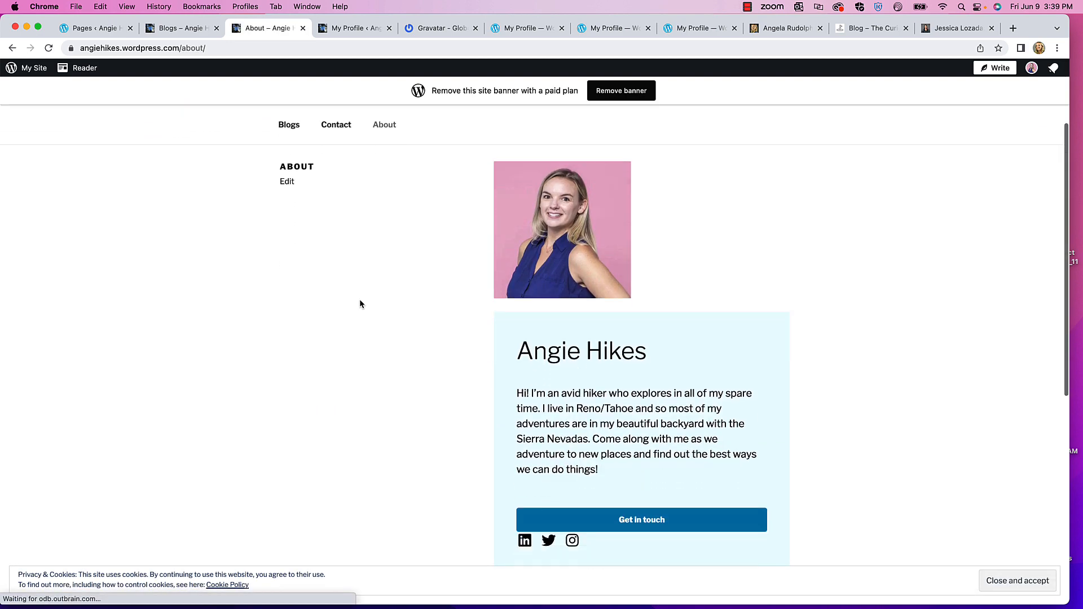
scroll(361, 303, "down", 4)
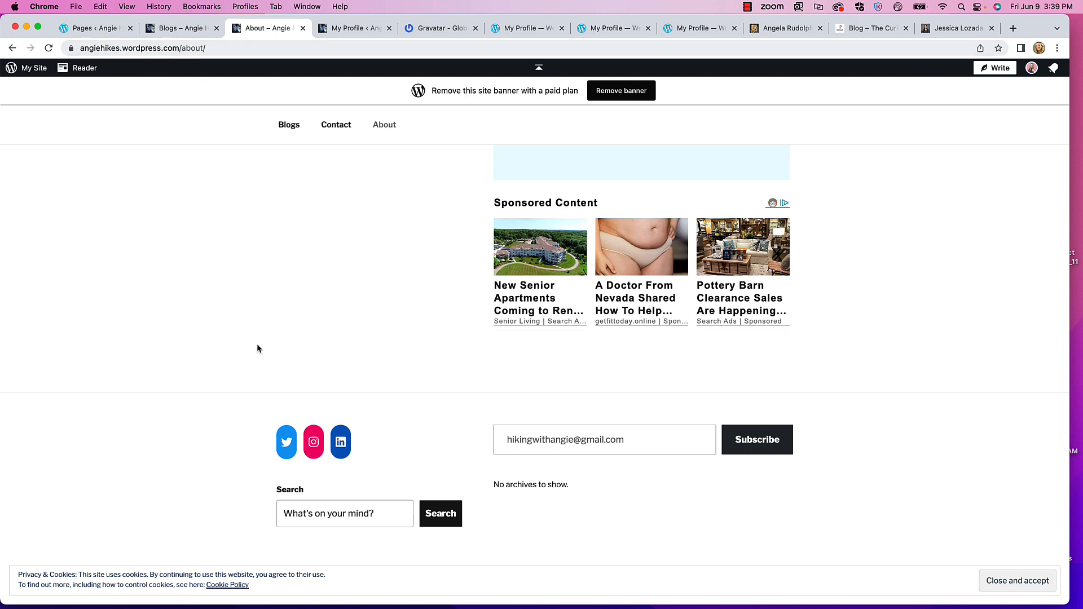
scroll(324, 366, "up", 5)
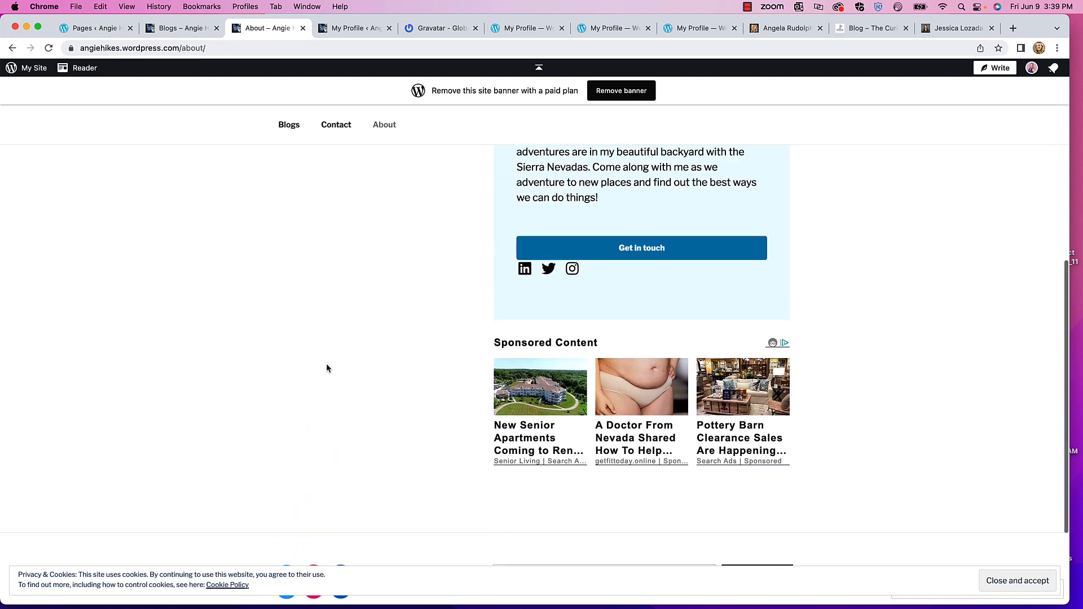
scroll(326, 367, "up", 5)
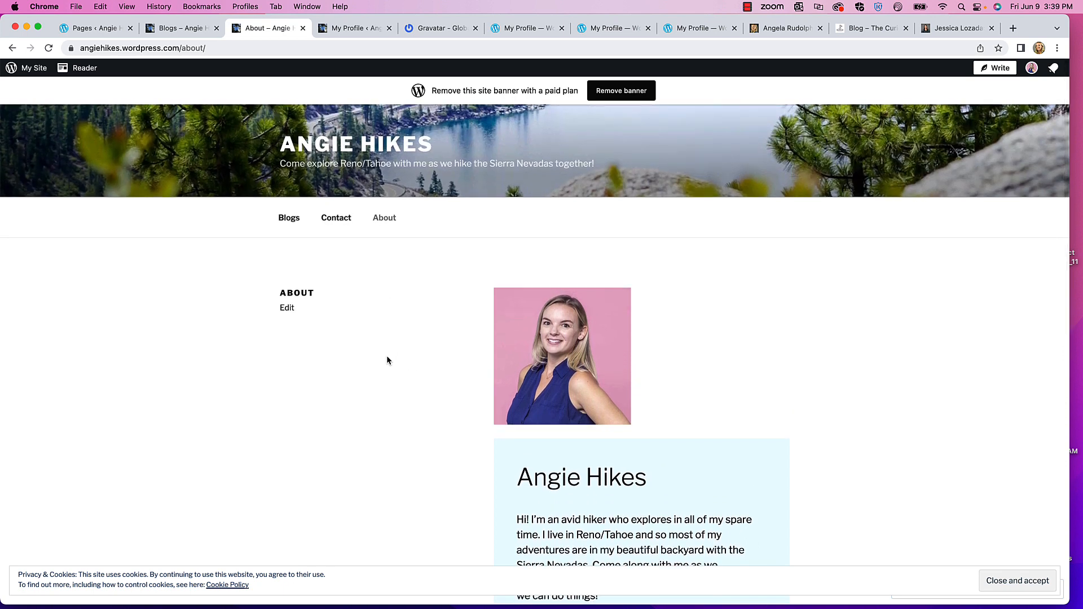
scroll(387, 355, "up", 1)
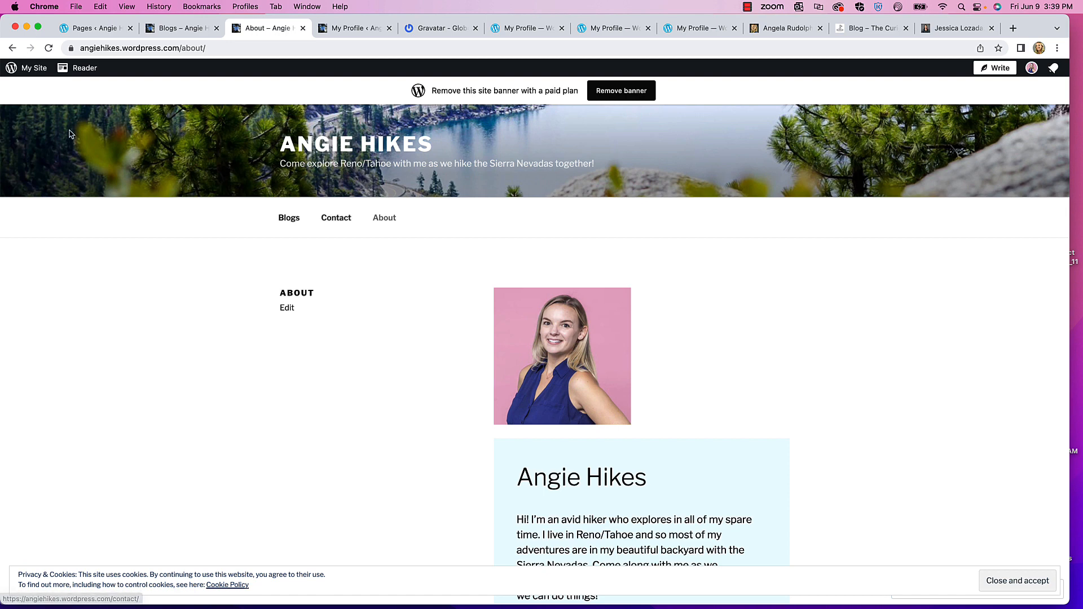
- Go from the dashboard to All Pages and open the Contact page for editing
left_click(19, 70)
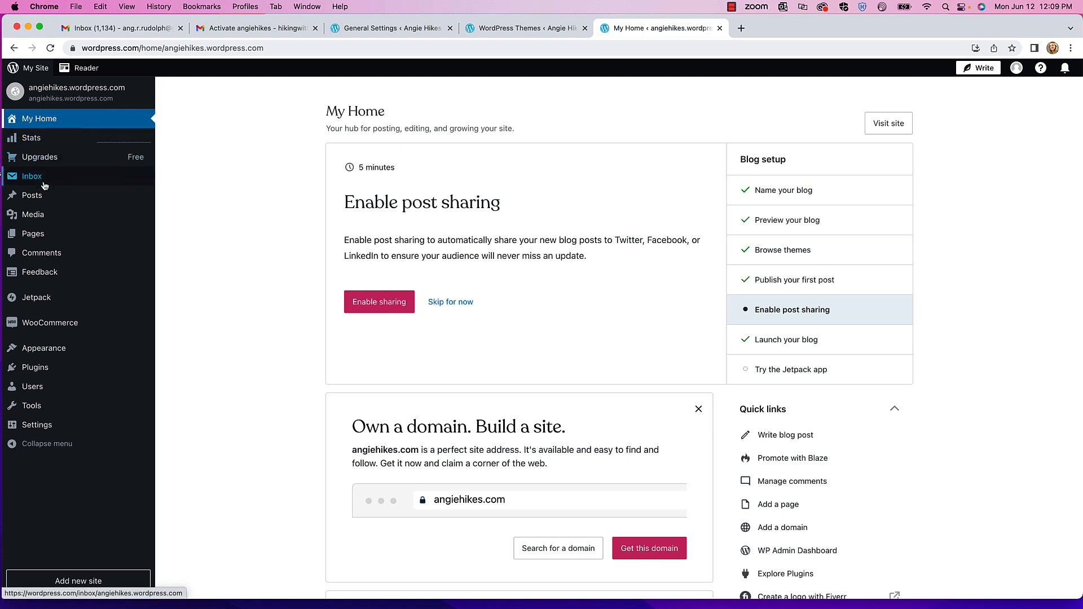
mouse_move(38, 236)
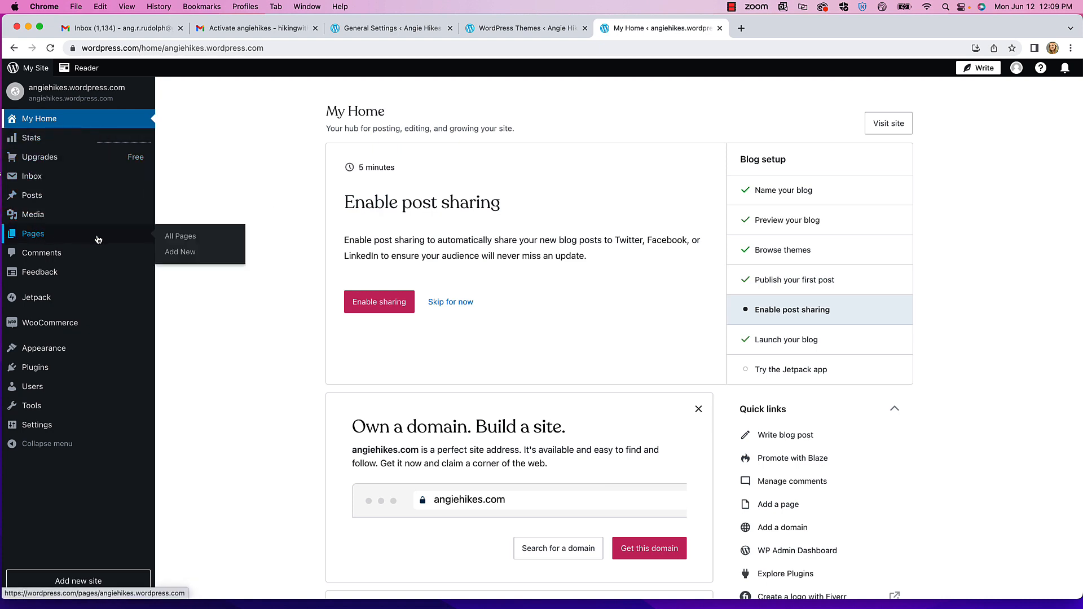
left_click(174, 240)
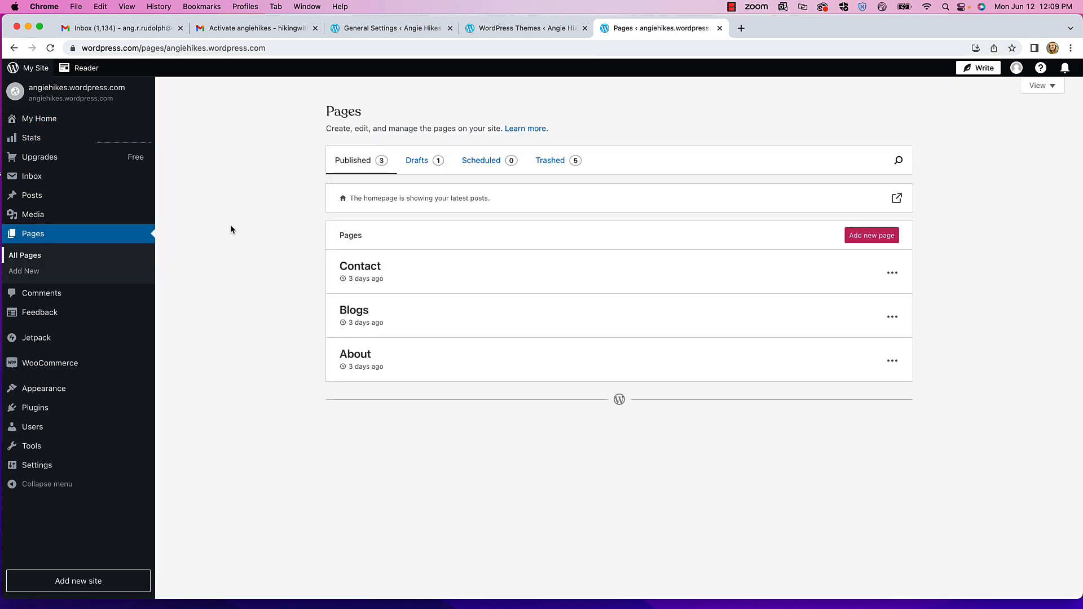
left_click(363, 269)
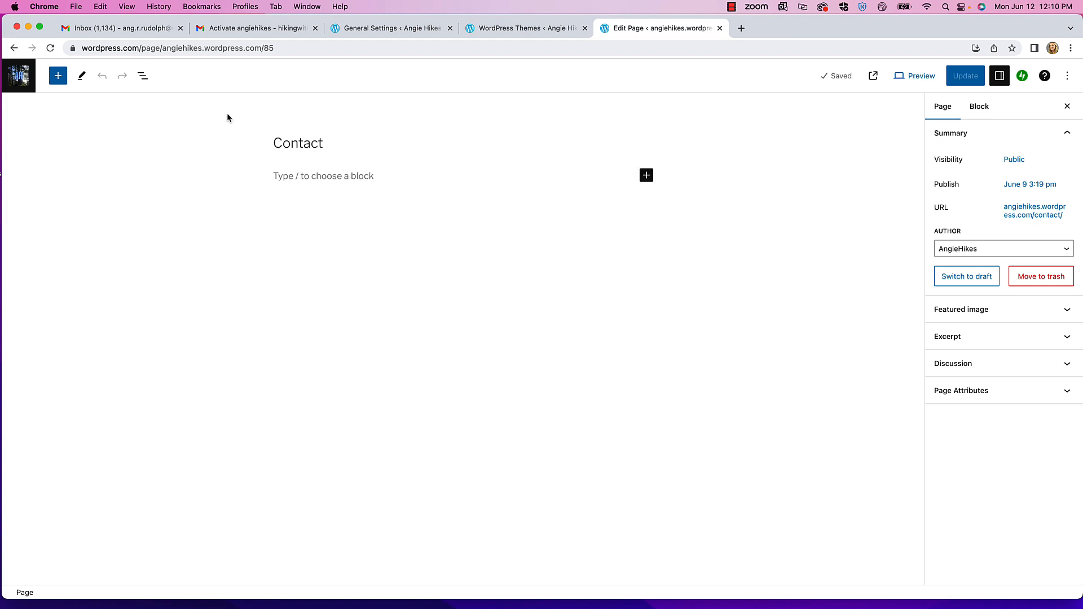
- Search patterns for 'contact' and insert the first Contact pattern with its Contact Us form
left_click(58, 77)
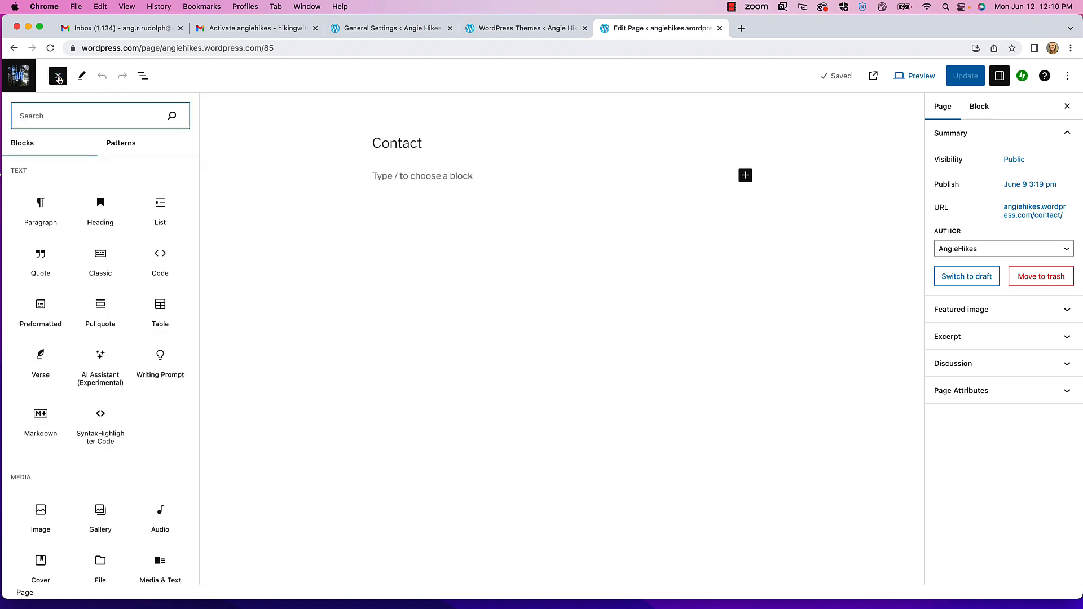
left_click(85, 144)
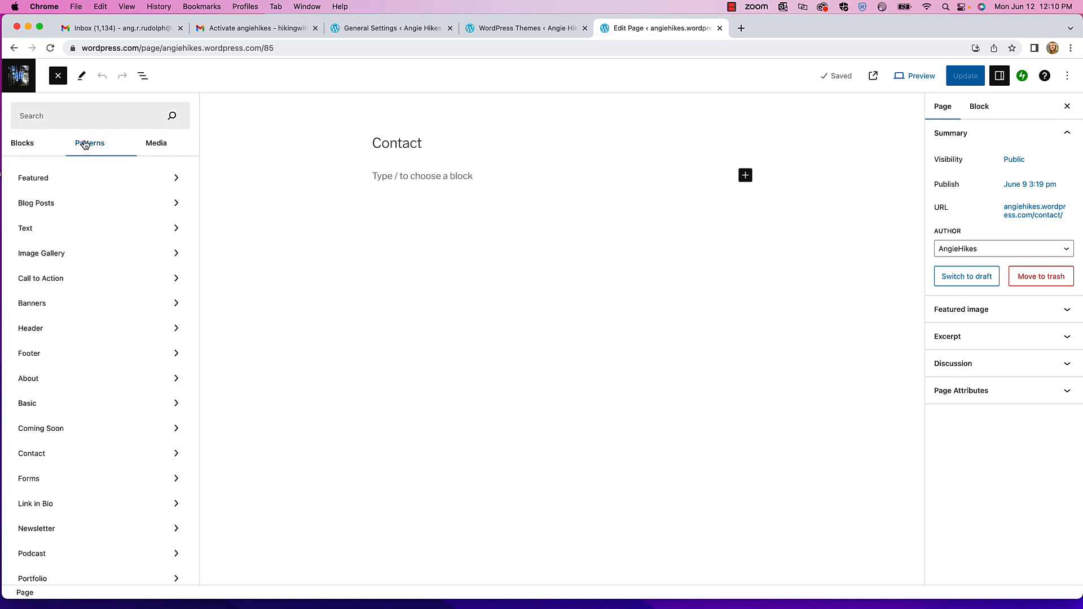
left_click(50, 115)
type("co")
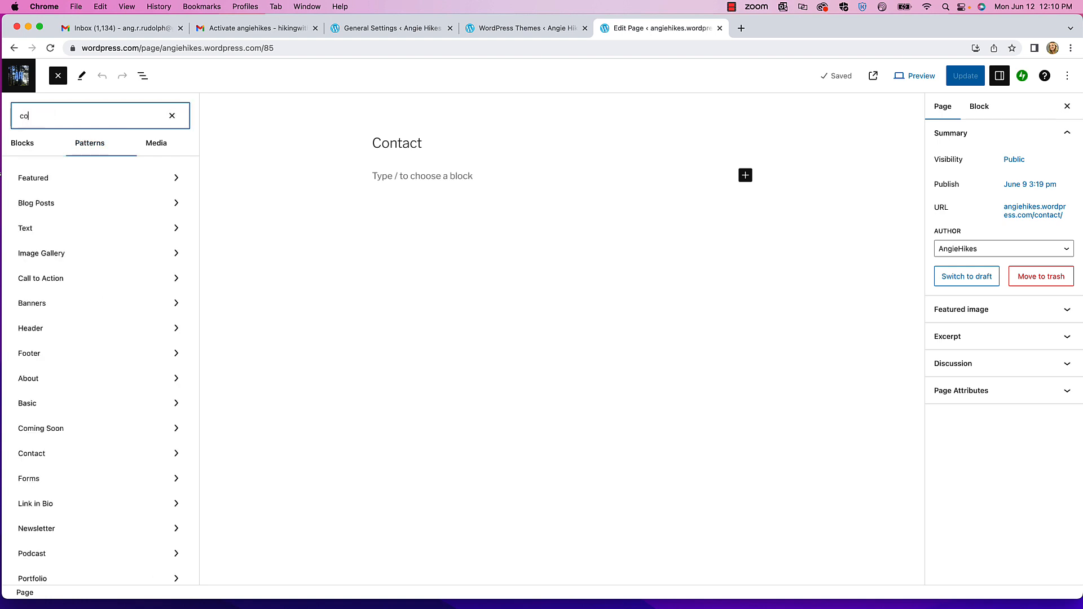
type("ntact")
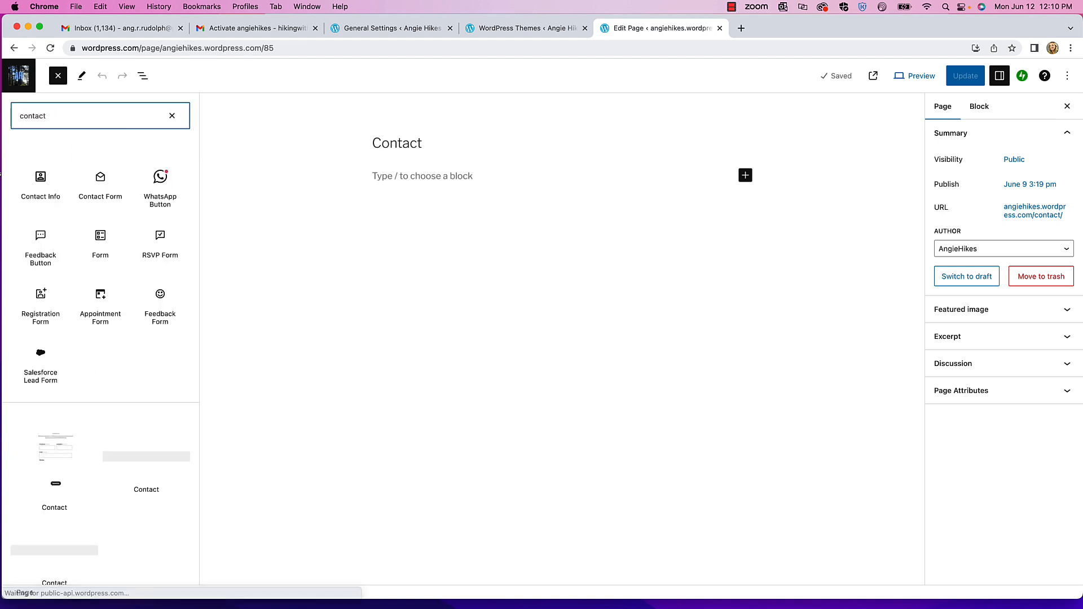
mouse_move(43, 182)
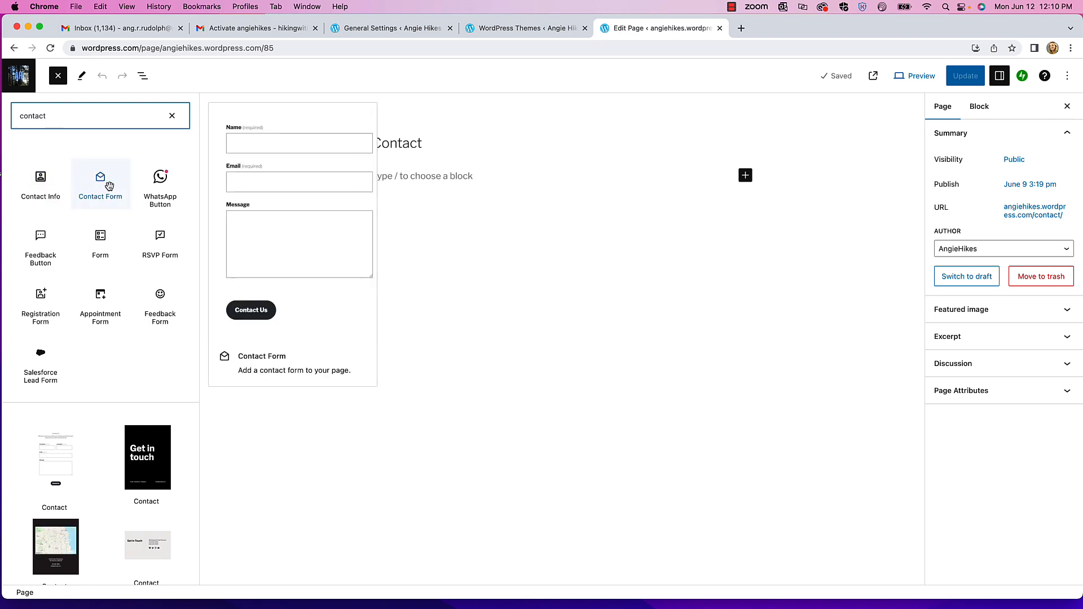
mouse_move(101, 294)
scroll(101, 295, "down", 1)
scroll(102, 294, "down", 2)
mouse_move(141, 435)
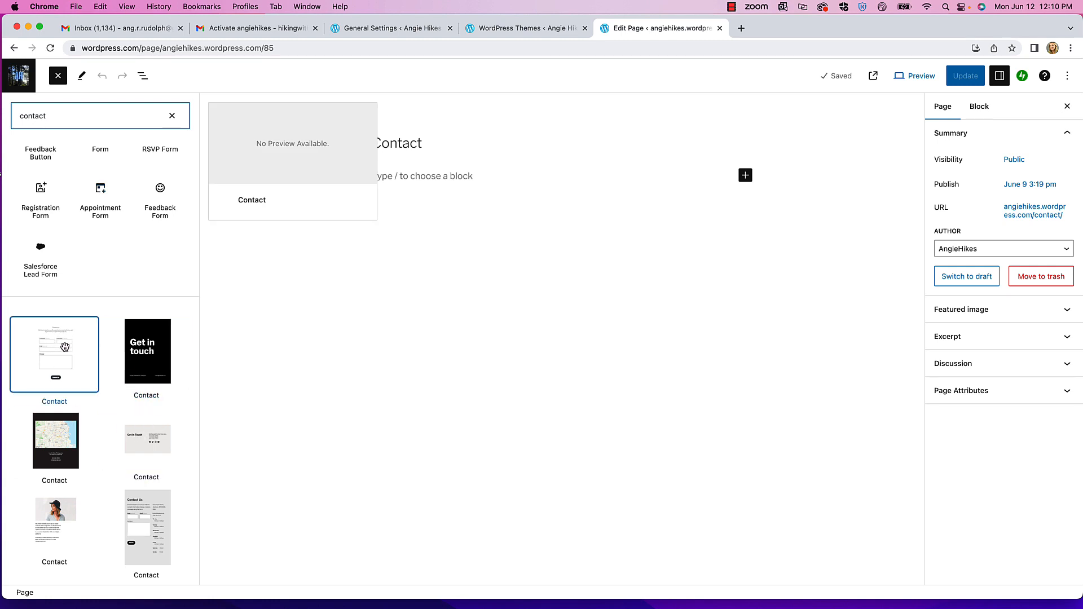
left_click_drag(62, 344, 437, 193)
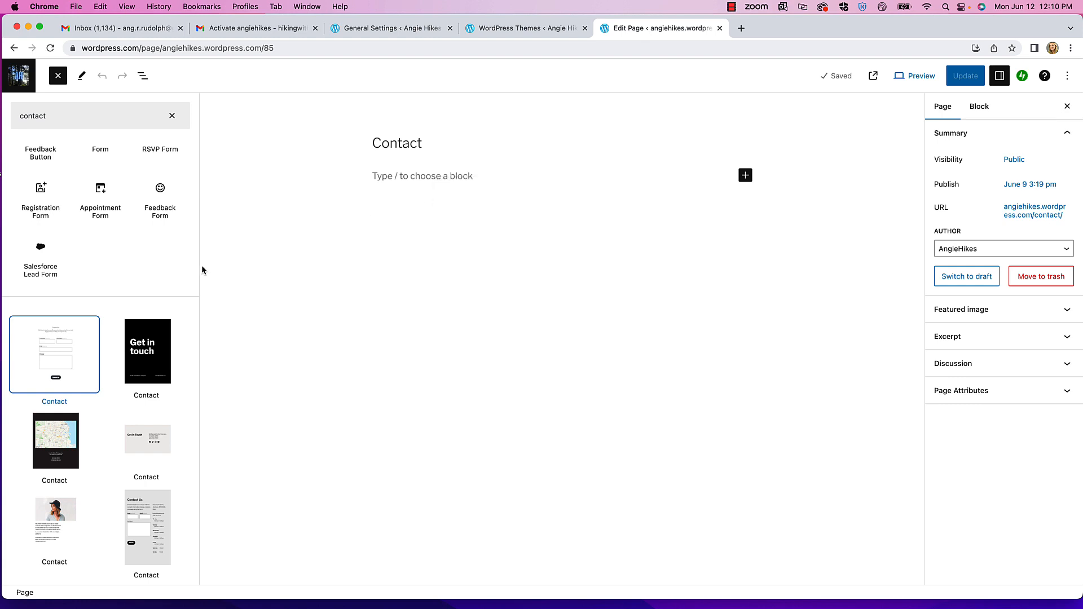
left_click(61, 346)
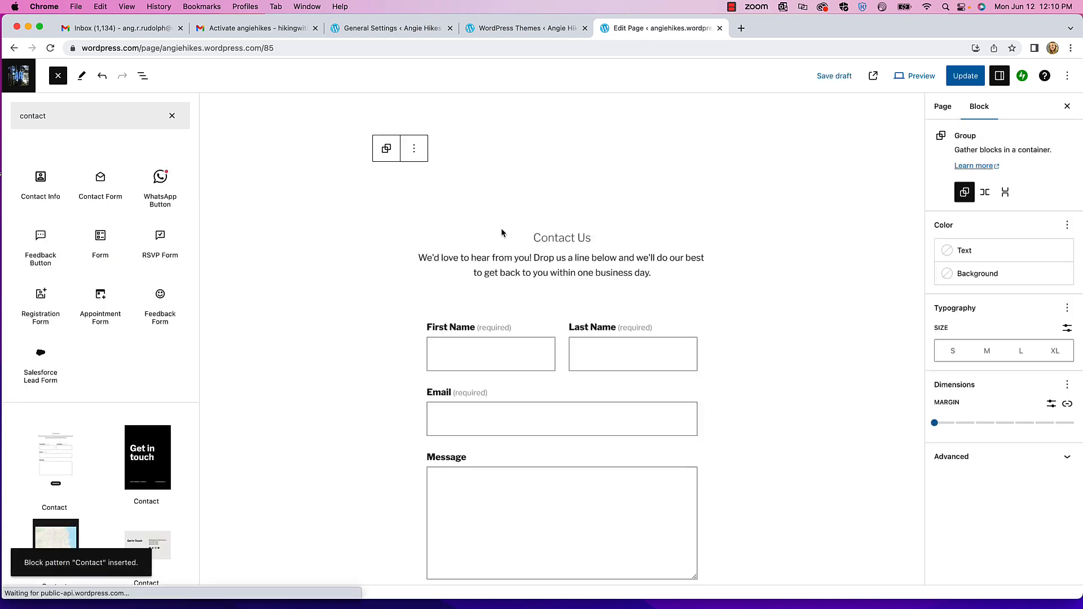
- Retitle the heading 'Contact me' and change the intro's We'd, us, we'll, our to I'd, me, I'll, my
left_click(587, 236)
double_click(592, 239)
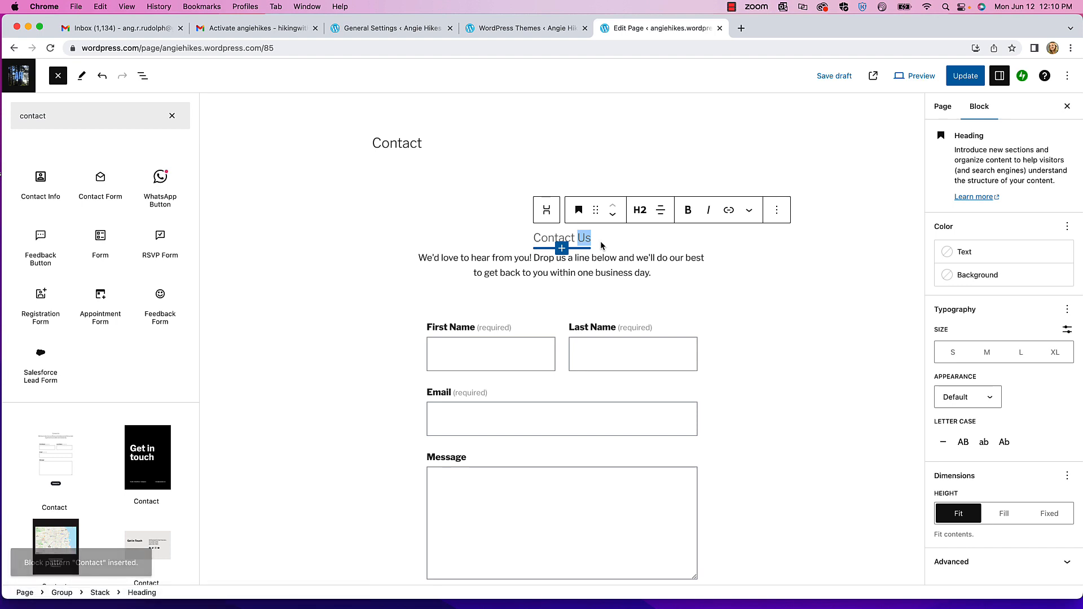
type("me")
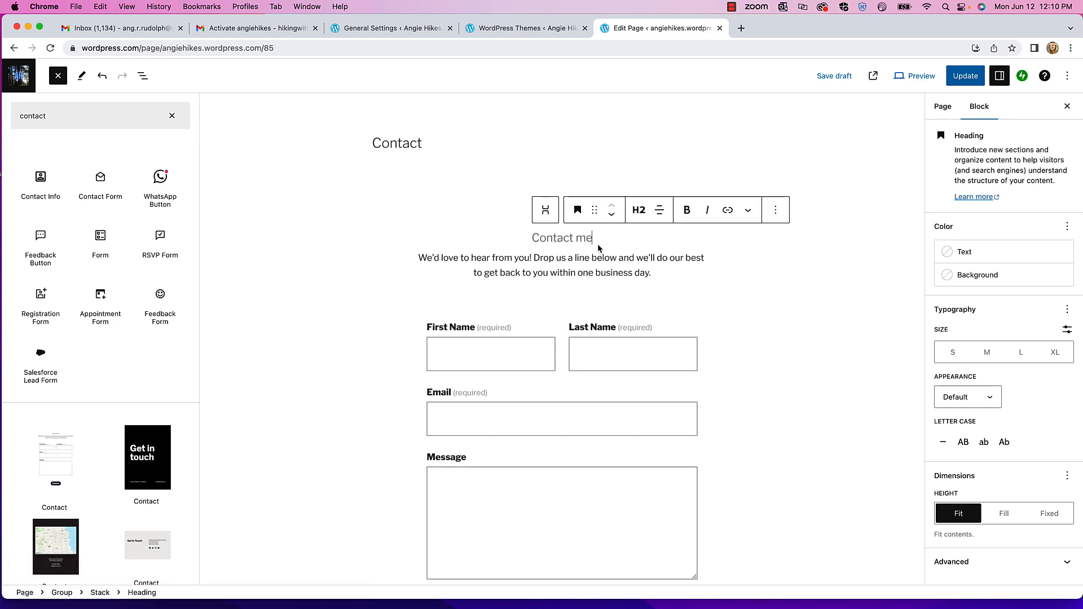
left_click(430, 259)
key("BackSpace")
key("BackSpace")
type("I")
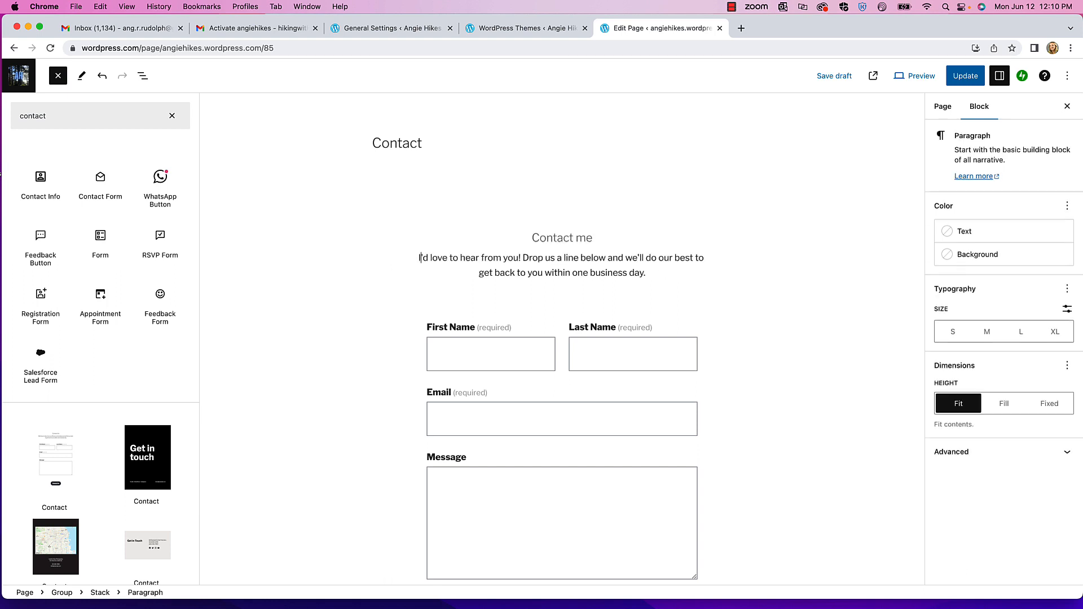
double_click(550, 258)
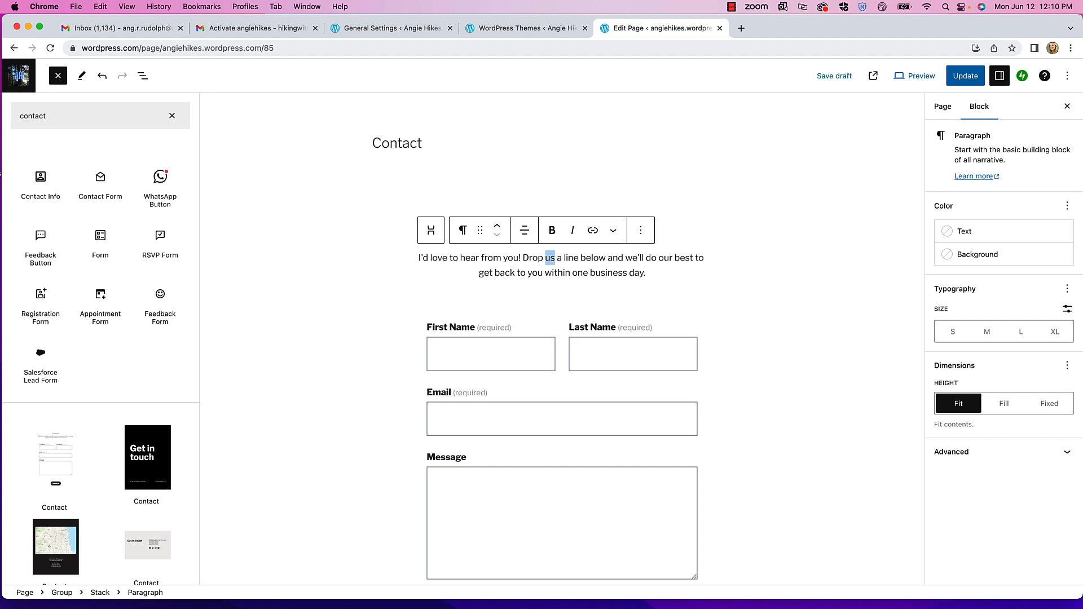
type("me")
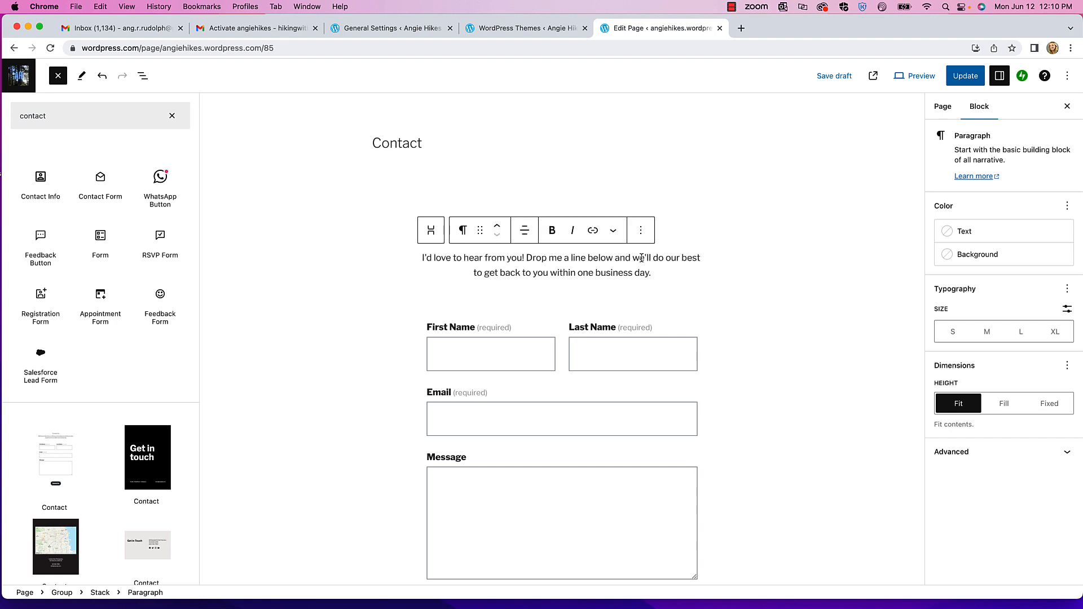
double_click(641, 259)
type("I'll")
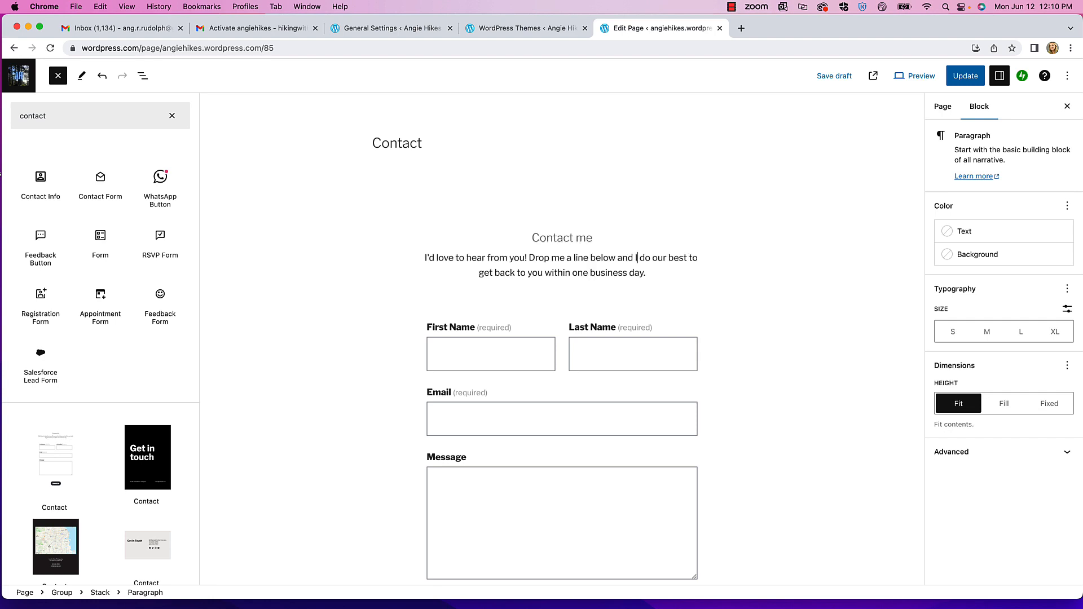
double_click(665, 259)
type("my")
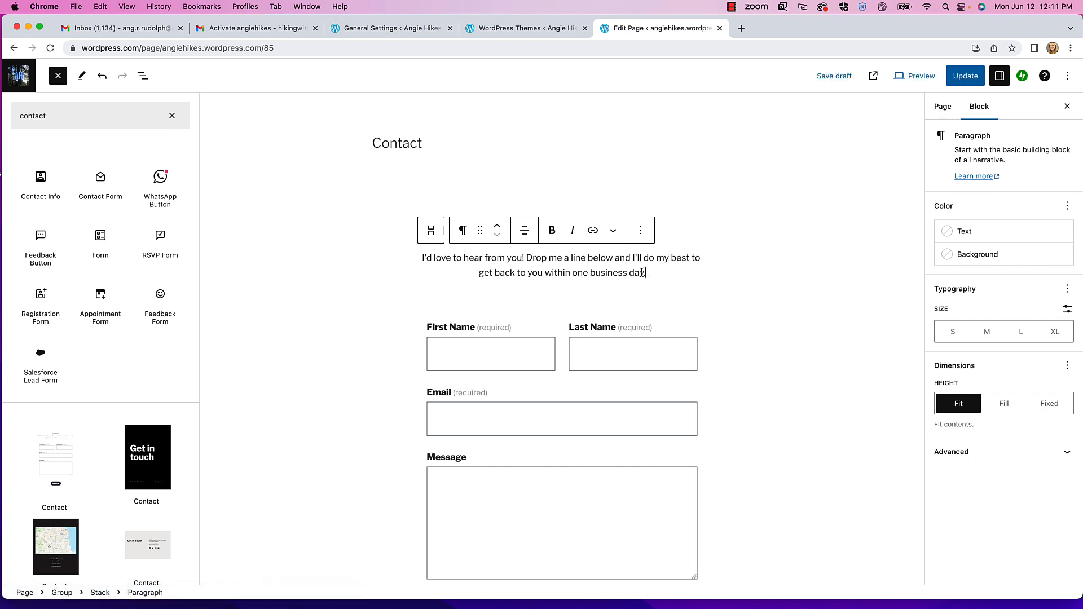
- Replace the intro's second sentence with 'If you'd like to collaborate, please fill in the form below and I'll get back to you'
left_click_drag(649, 273, 527, 255)
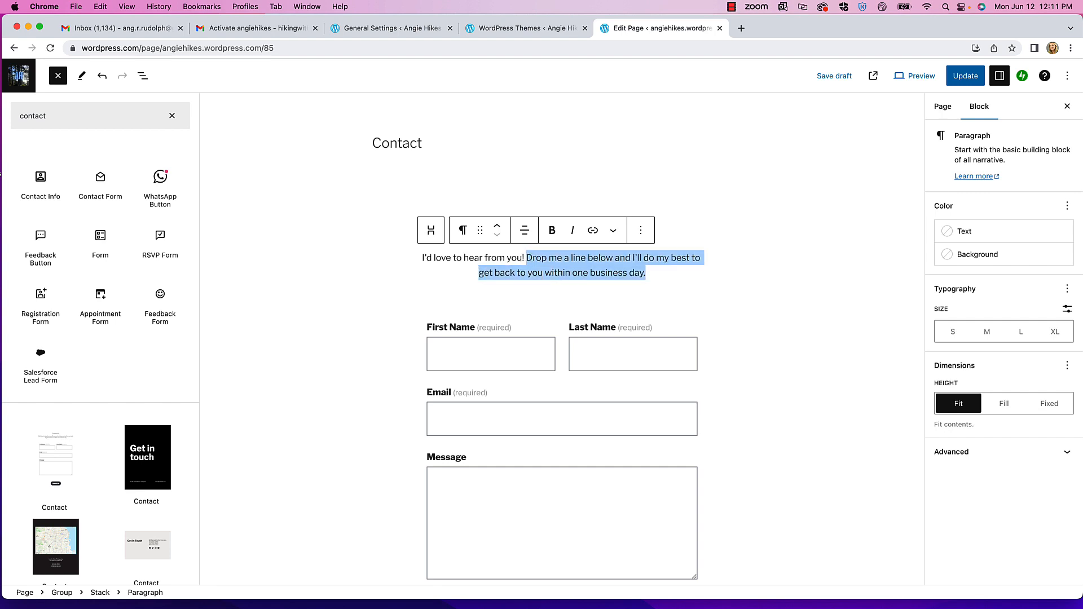
type("If you'd li")
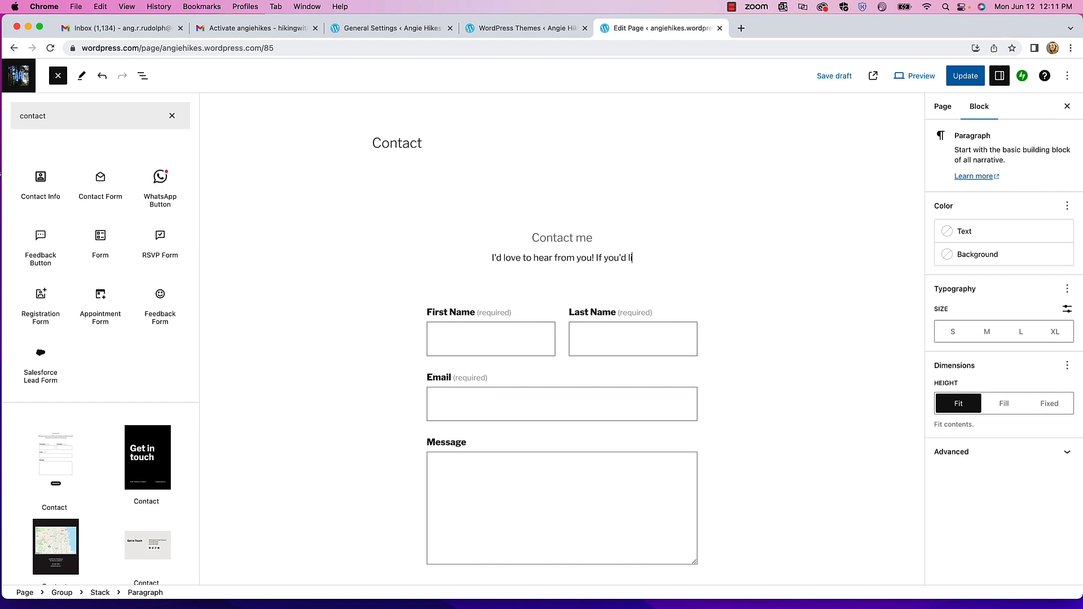
type("ke to collabo")
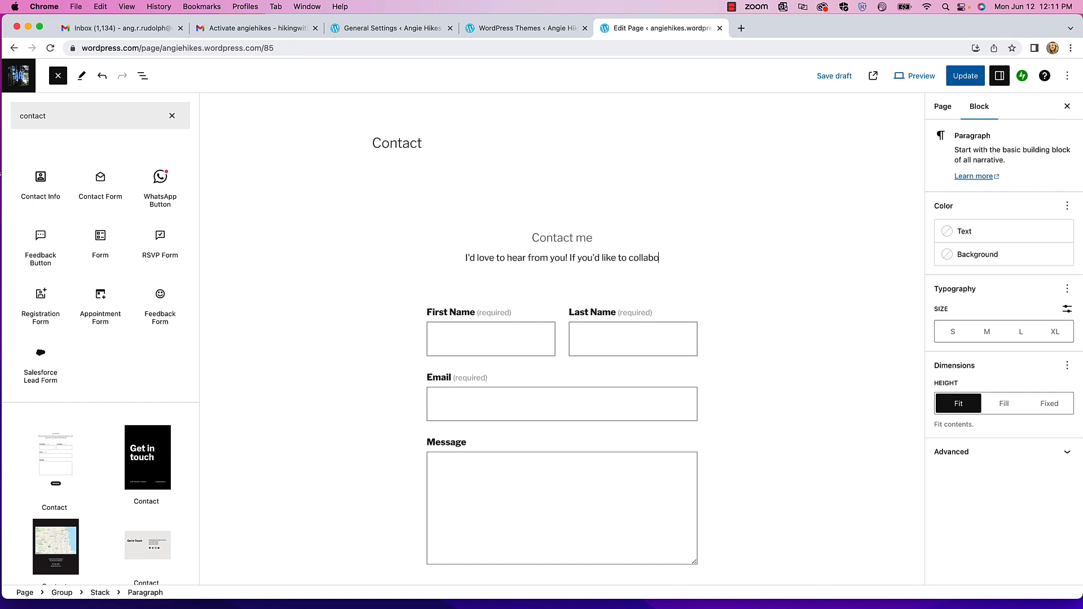
type("rate, please fill in the form below and I'll get back to you as quickly as possible.")
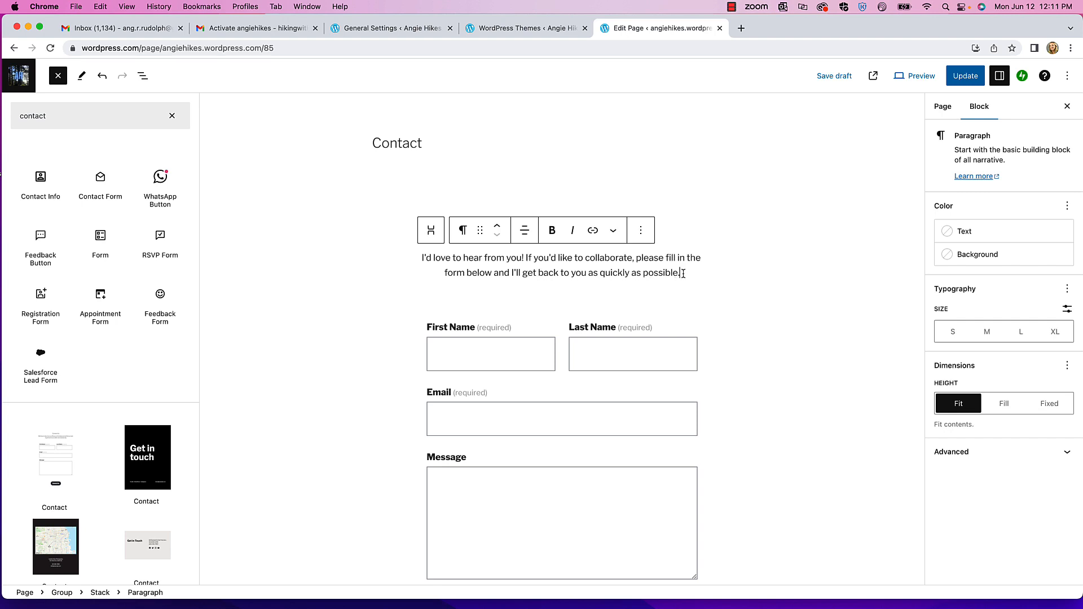
scroll(683, 273, "down", 3)
scroll(683, 273, "down", 2)
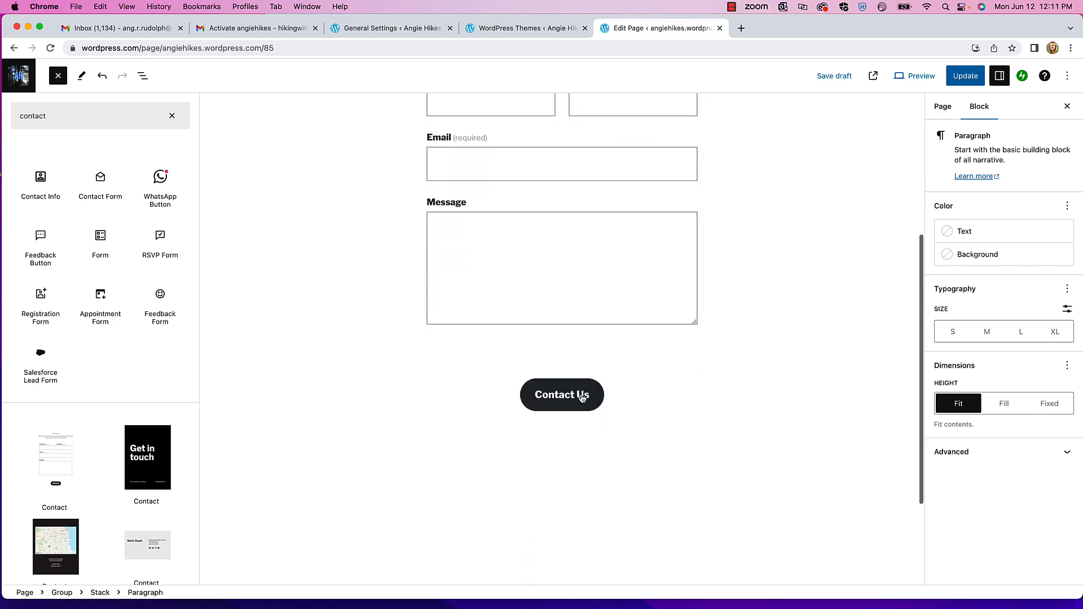
- Change the form button's label from 'Contact Us' to 'Contact Me'
left_click(585, 397)
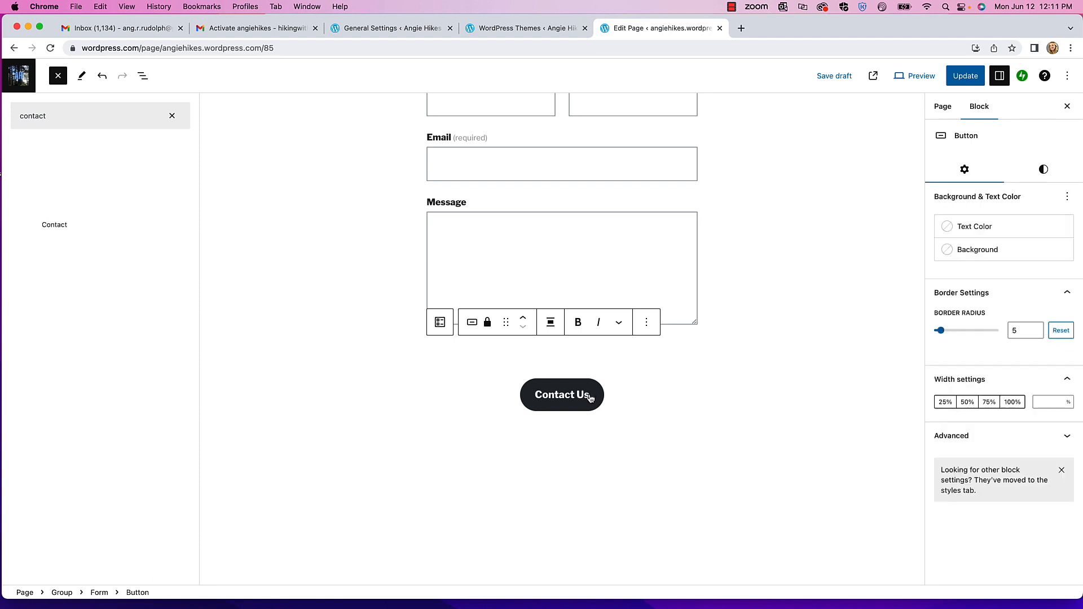
key("BackSpace")
key("BackSpace")
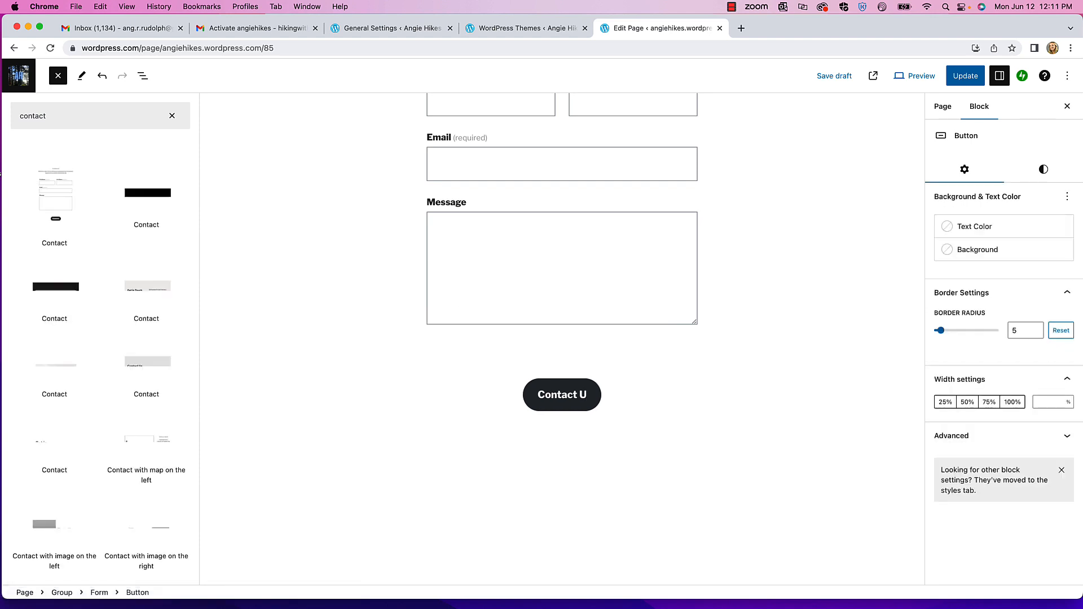
type("Me")
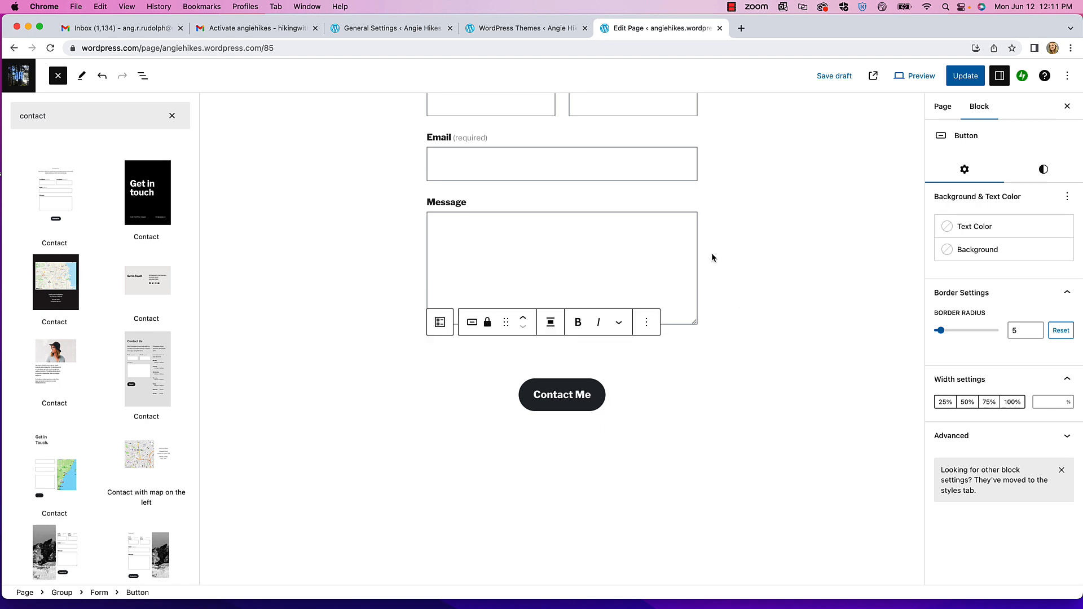
- Give the button a Vivid green cyan background and update the Contact page
left_click(972, 229)
left_click(877, 256)
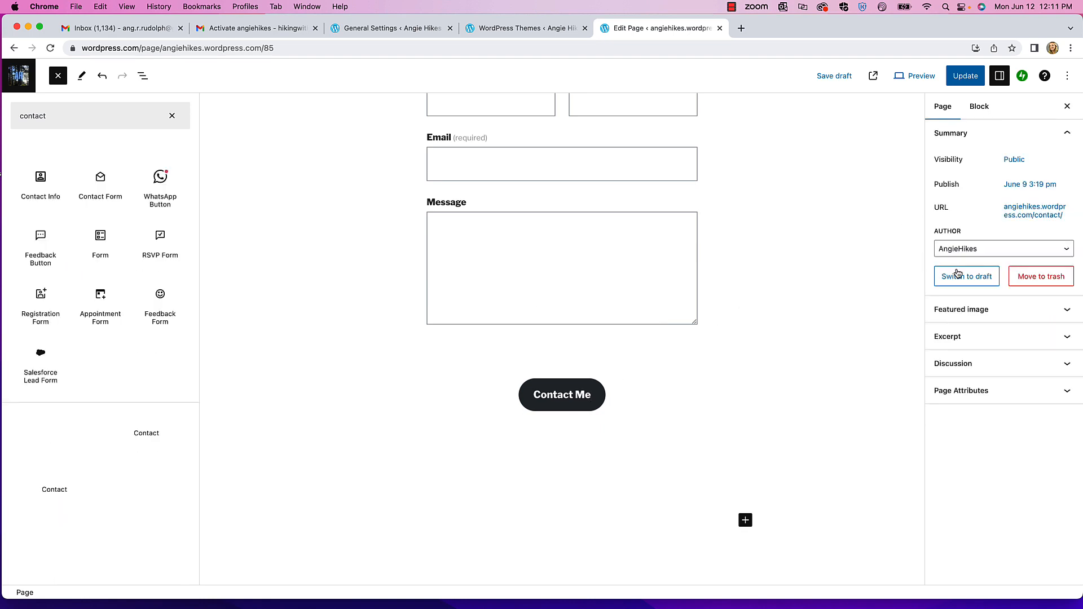
left_click(575, 391)
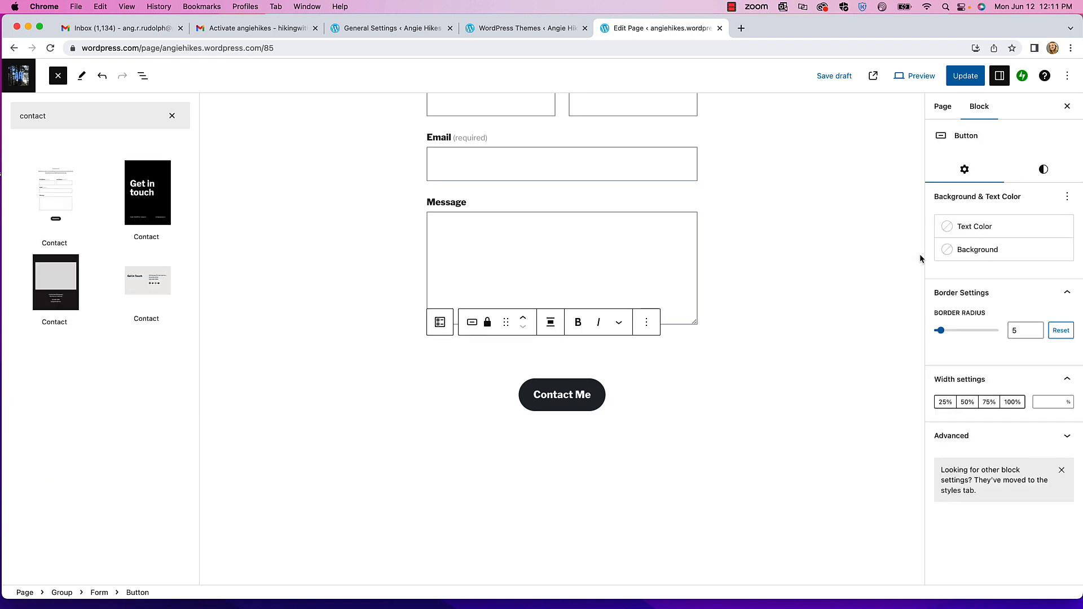
left_click(961, 252)
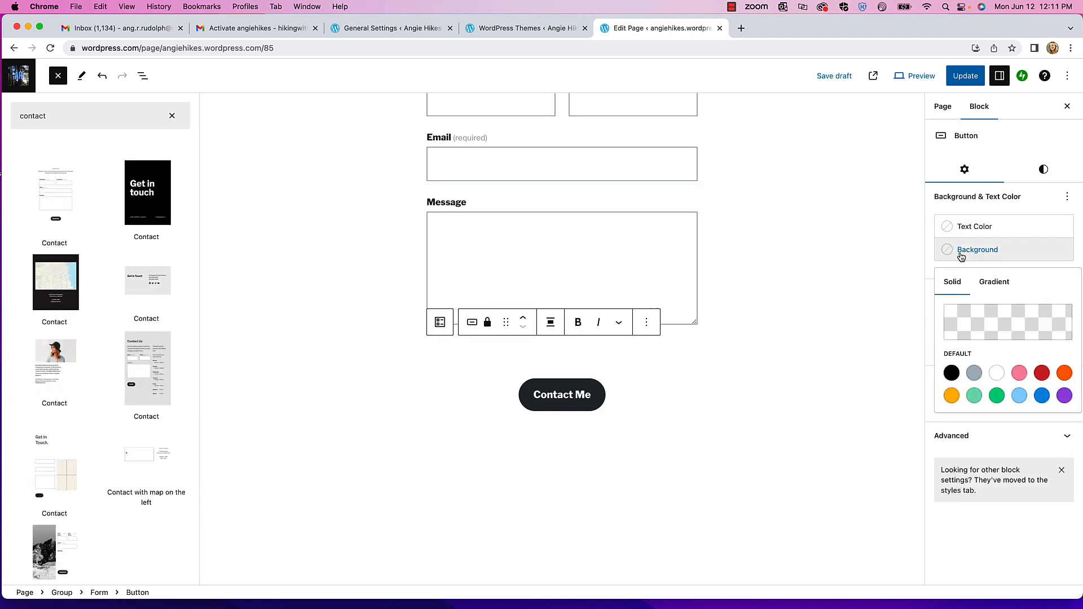
left_click(976, 373)
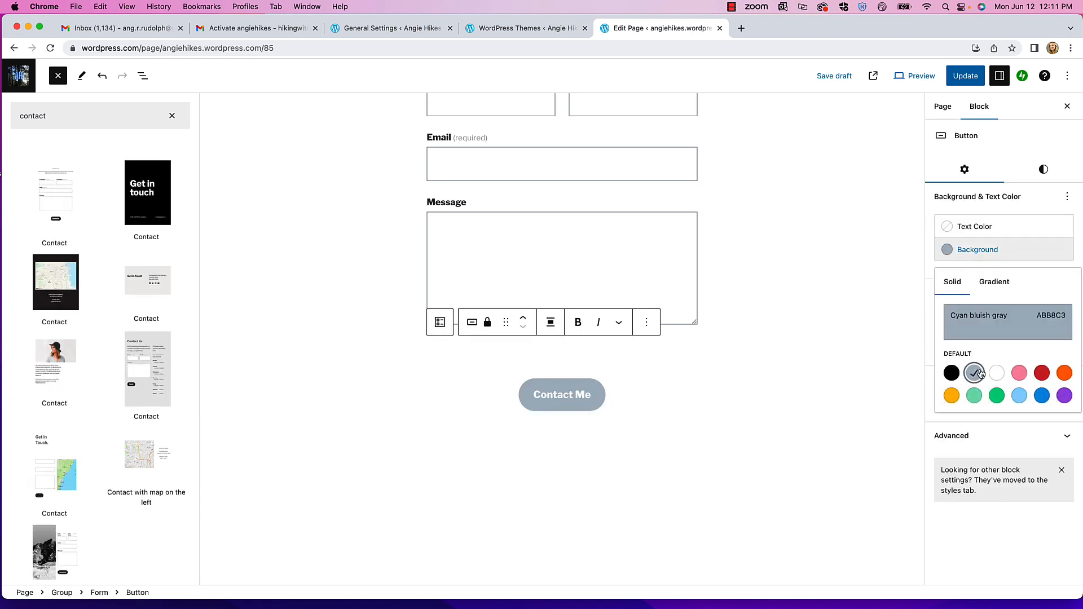
left_click(1019, 373)
left_click(997, 395)
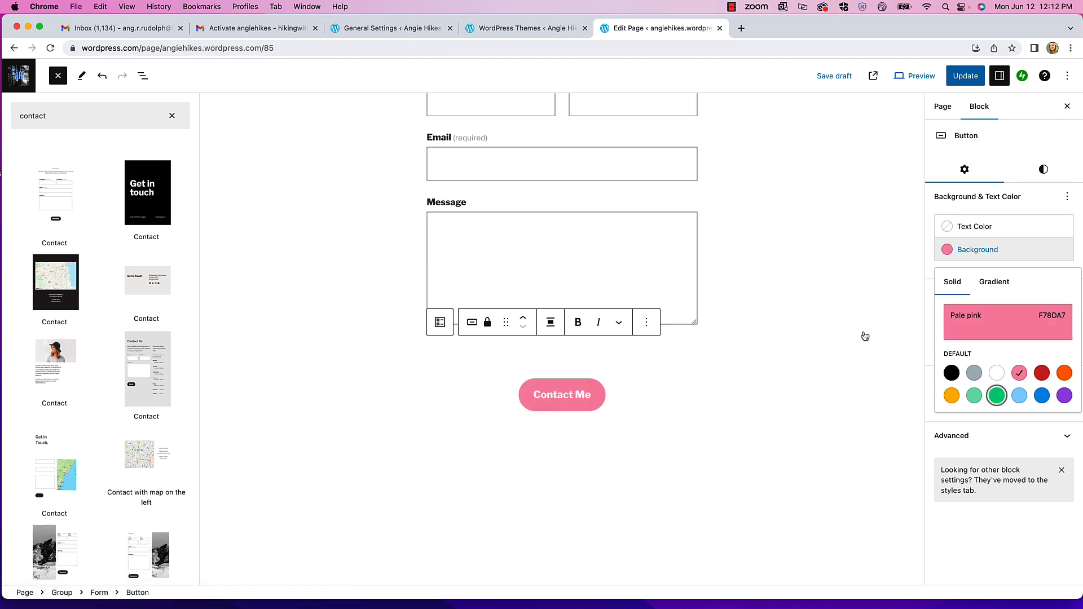
scroll(763, 282, "up", 5)
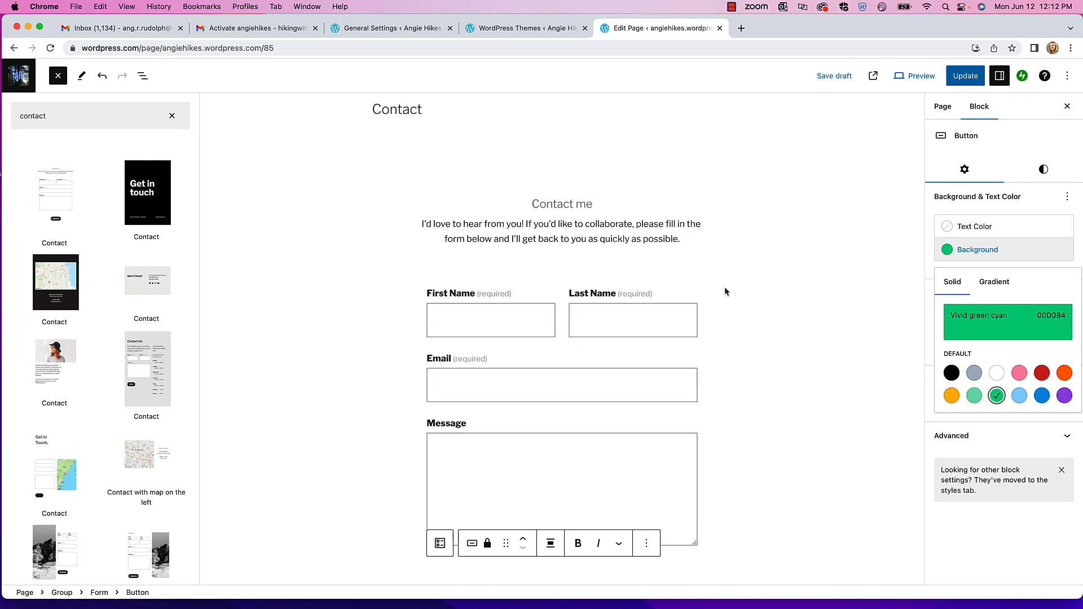
scroll(724, 287, "up", 1)
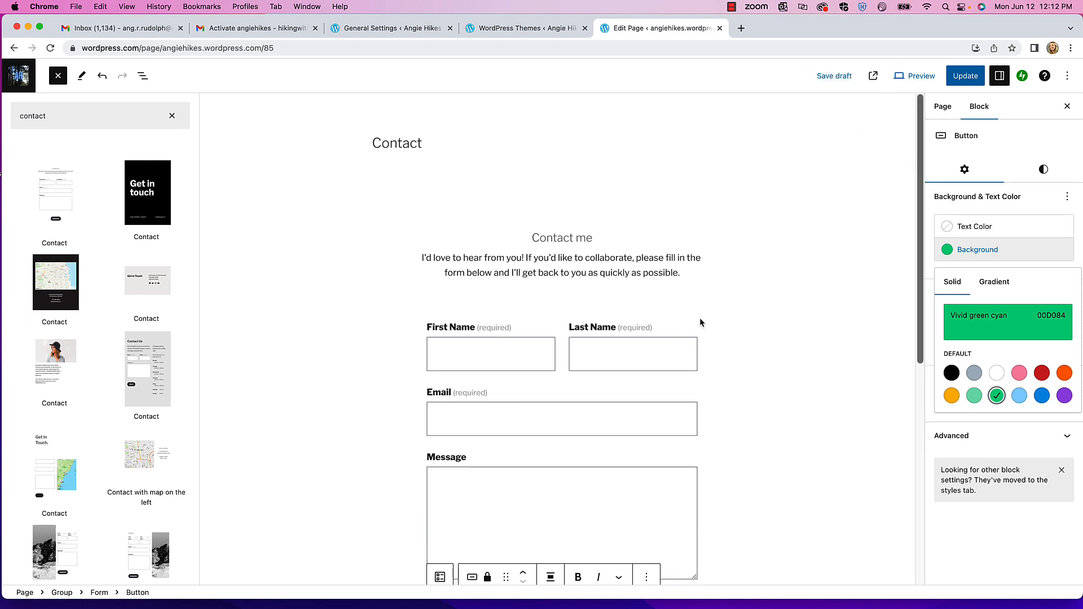
left_click(971, 77)
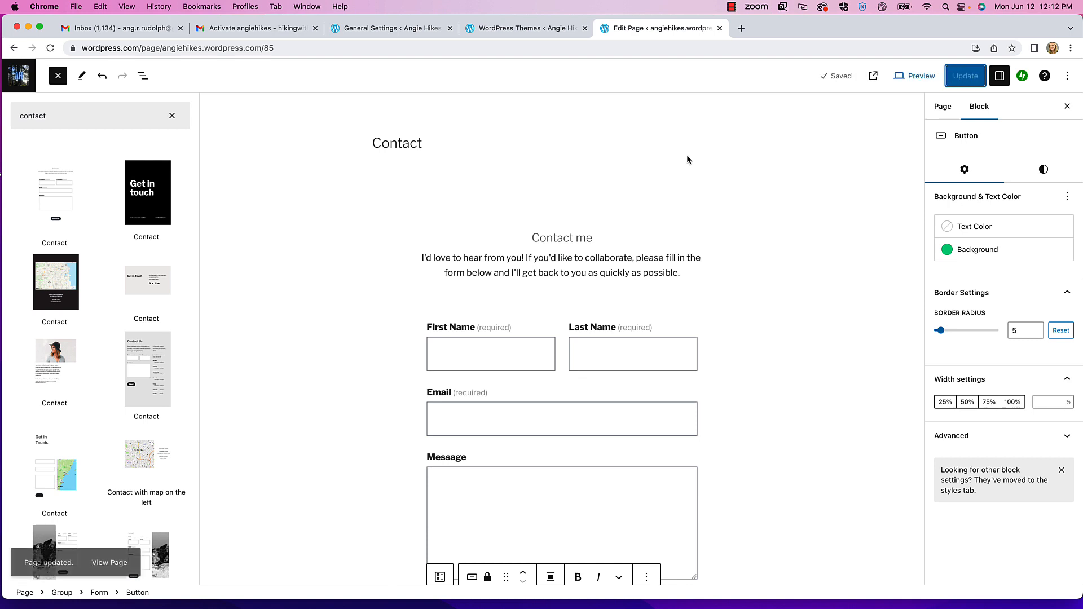
- Preview the Contact page in a new tab, scroll past its green Contact Me button, then return to editing it
left_click(915, 75)
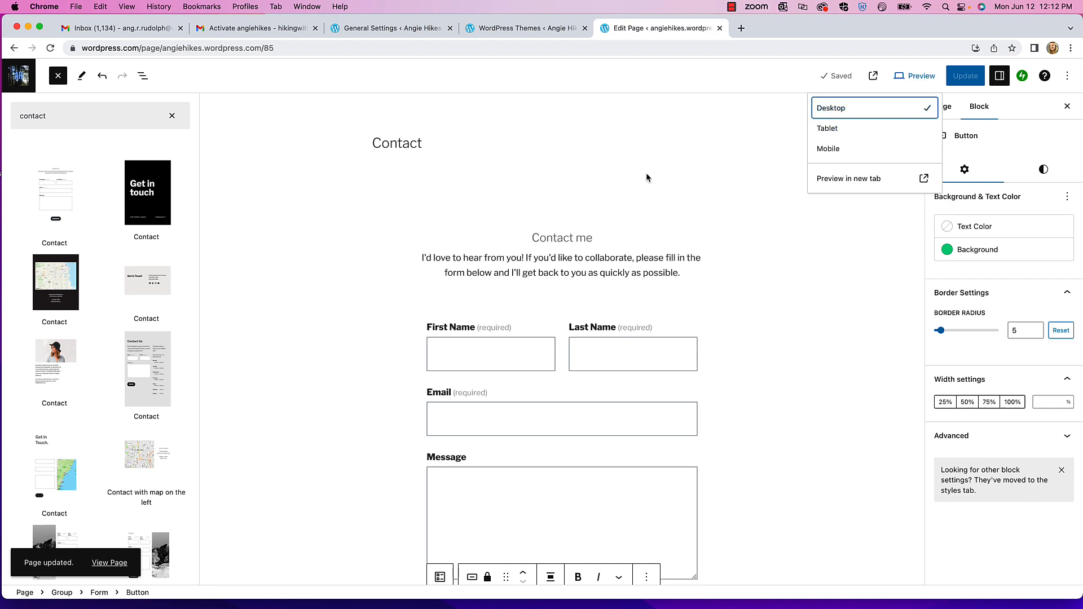
left_click(810, 163)
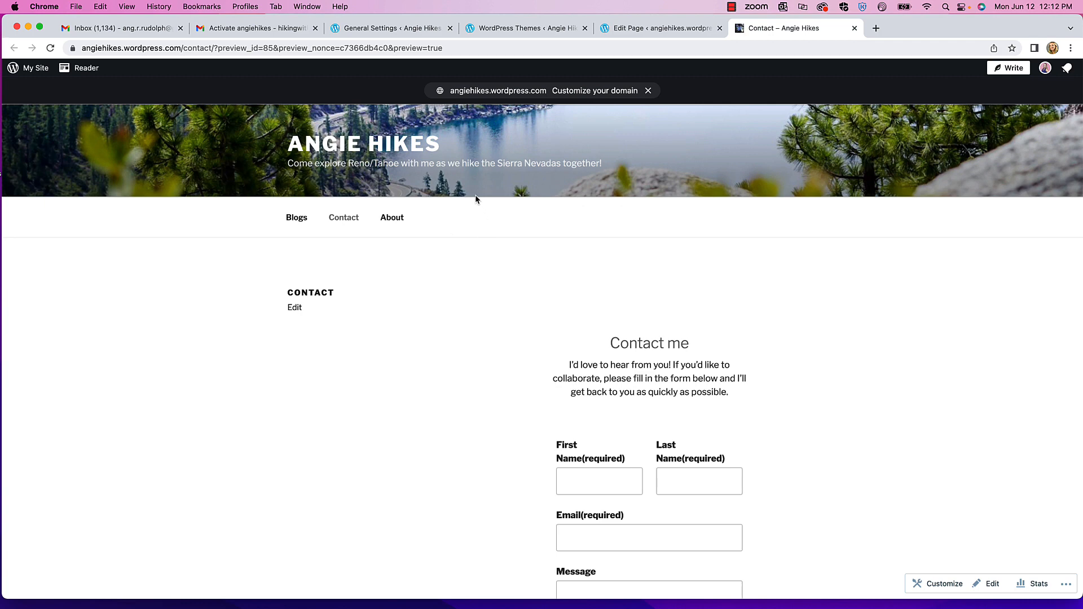
scroll(468, 282, "down", 2)
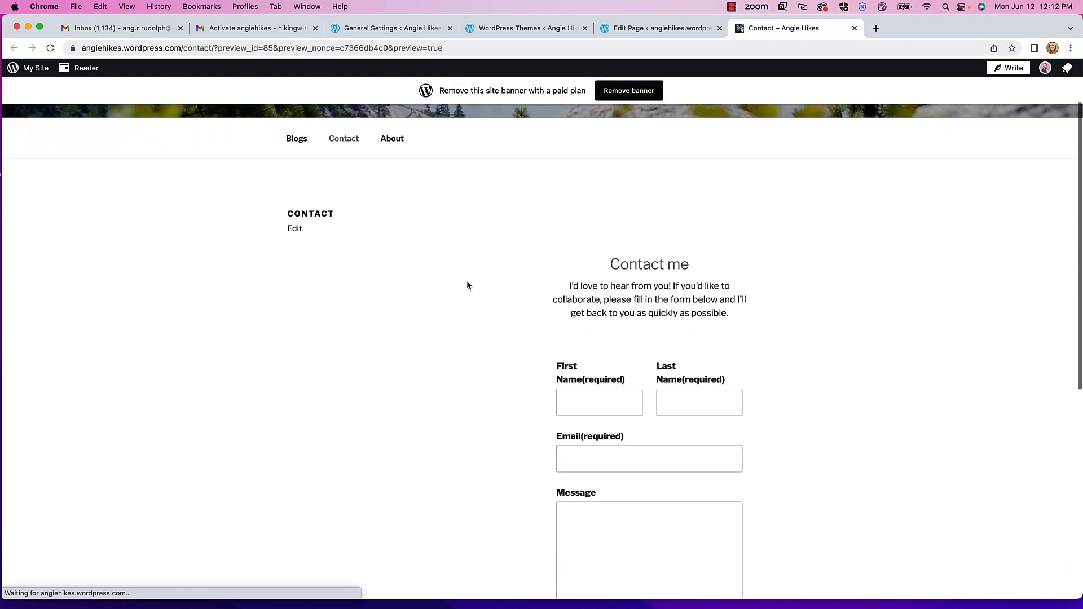
scroll(467, 285, "down", 2)
scroll(596, 290, "down", 4)
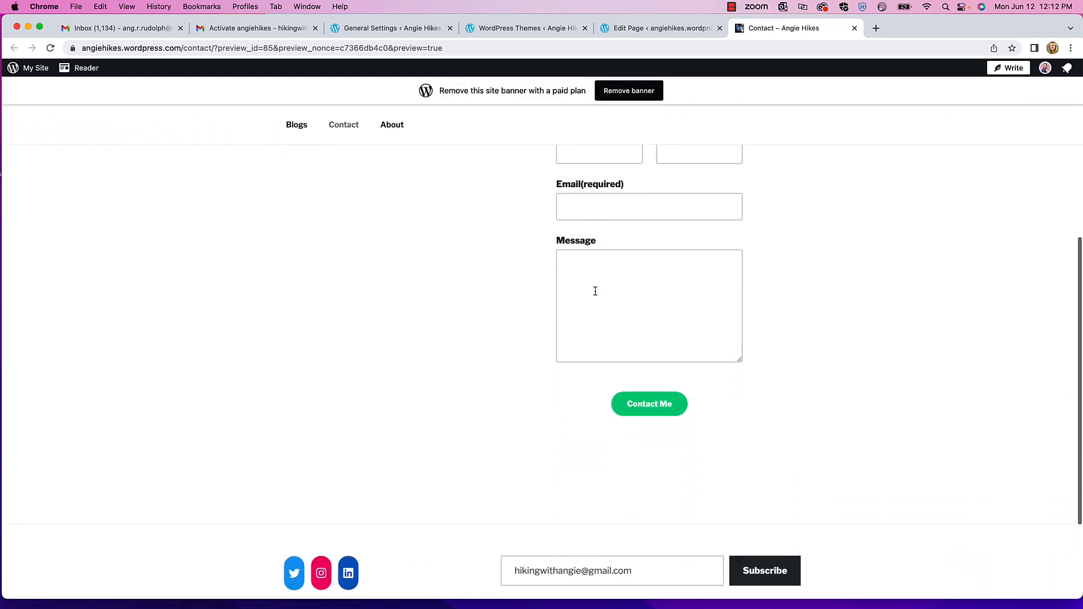
scroll(595, 290, "up", 8)
left_click(295, 307)
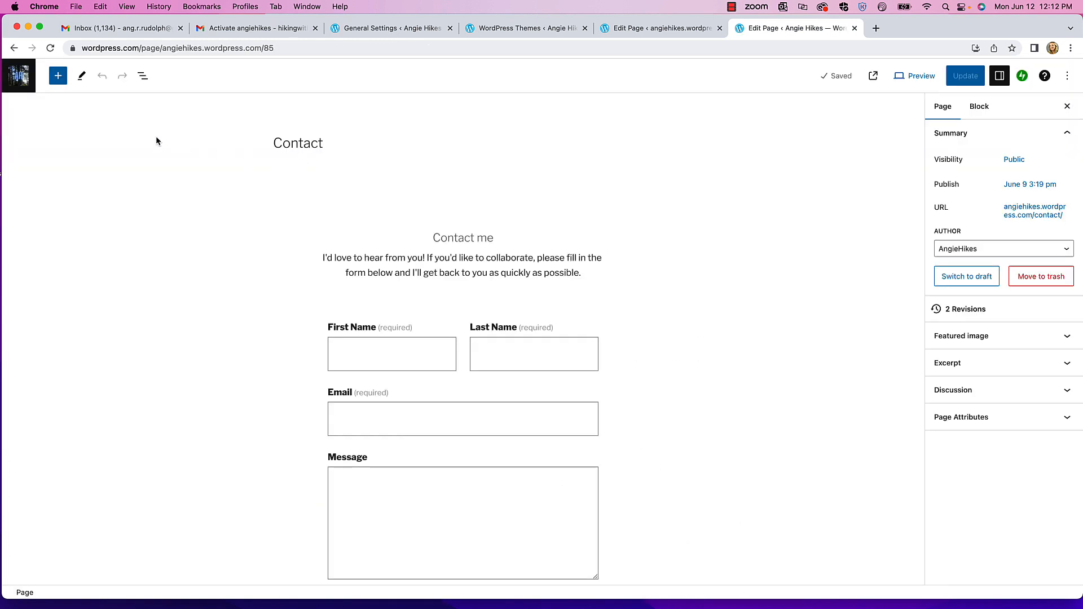
- Go through Dashboard > Pages to open the About page in the editor, scroll through it, then reopen the site panel
left_click(19, 77)
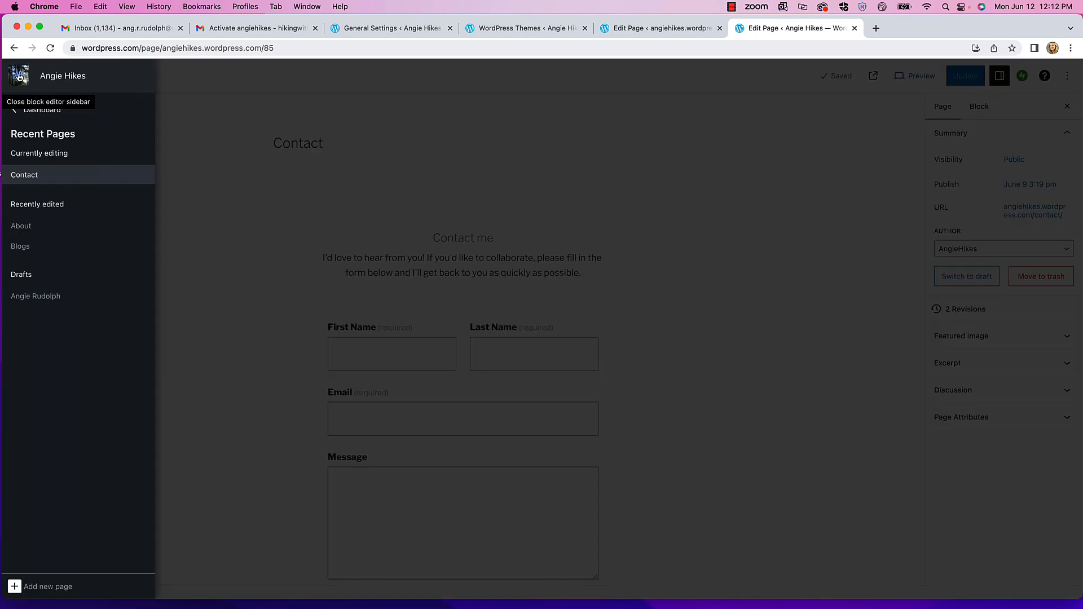
left_click(35, 110)
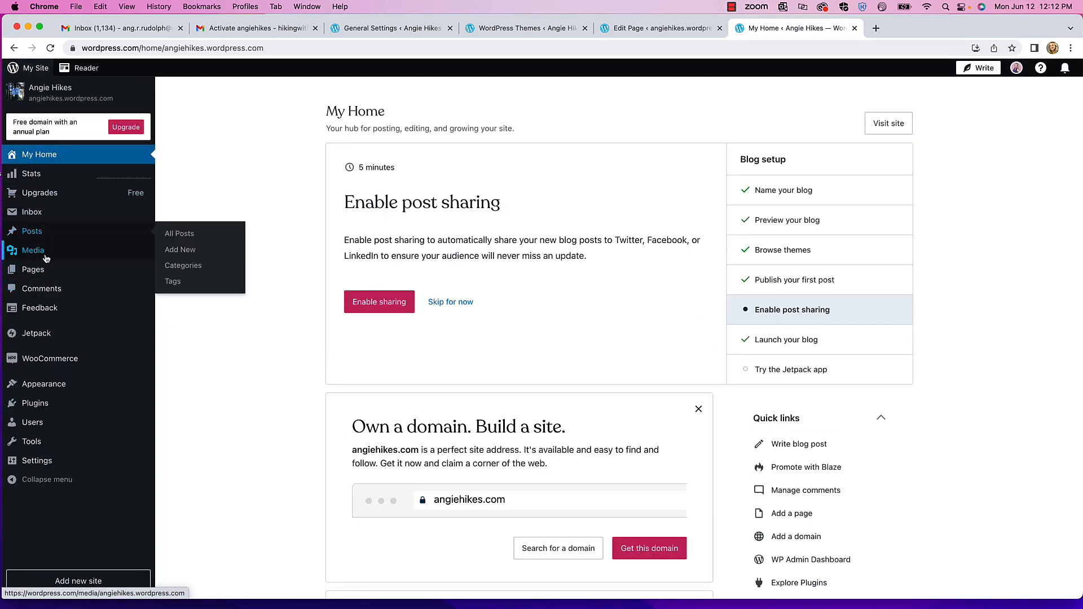
left_click(40, 270)
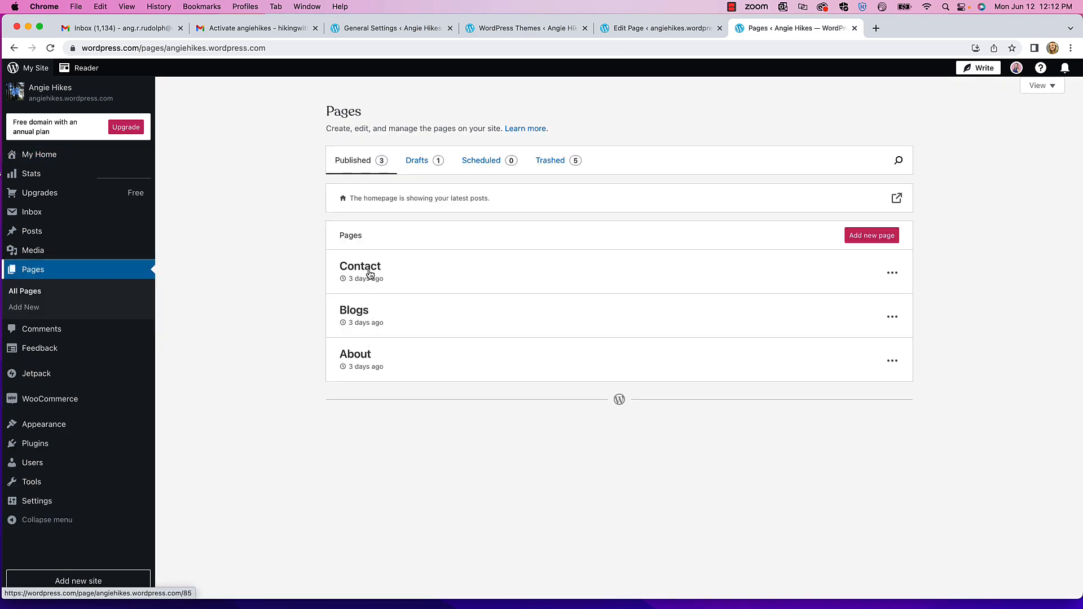
left_click(350, 356)
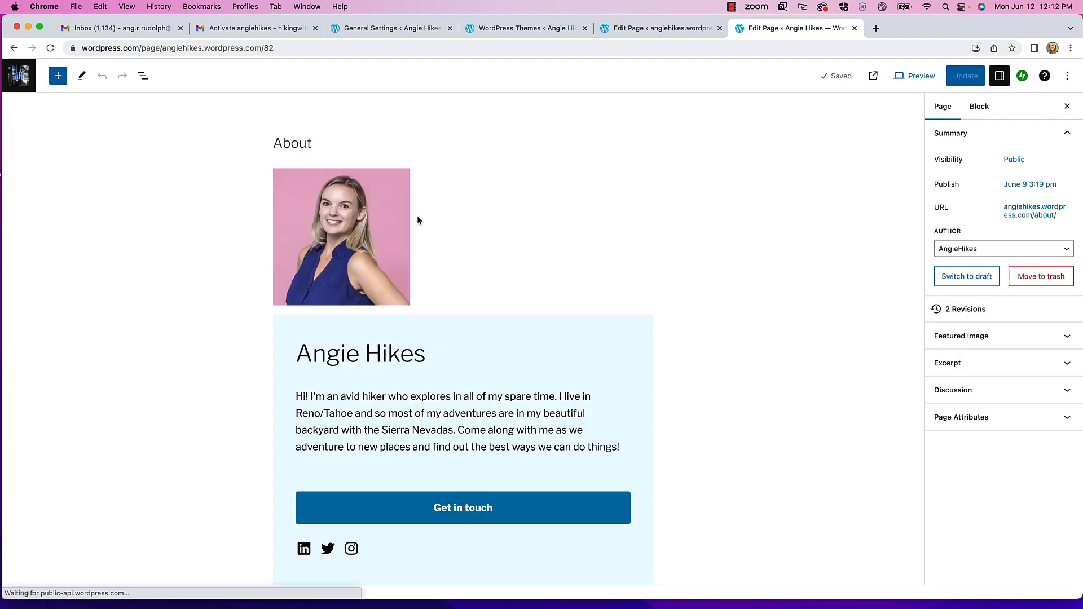
scroll(482, 228, "down", 2)
scroll(482, 226, "down", 5)
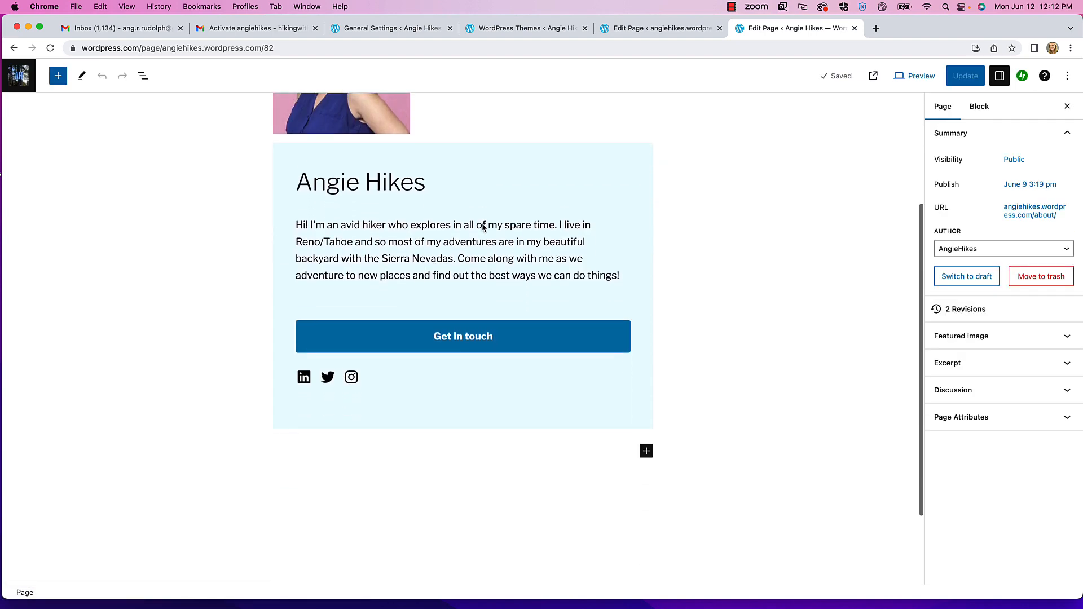
scroll(482, 224, "up", 4)
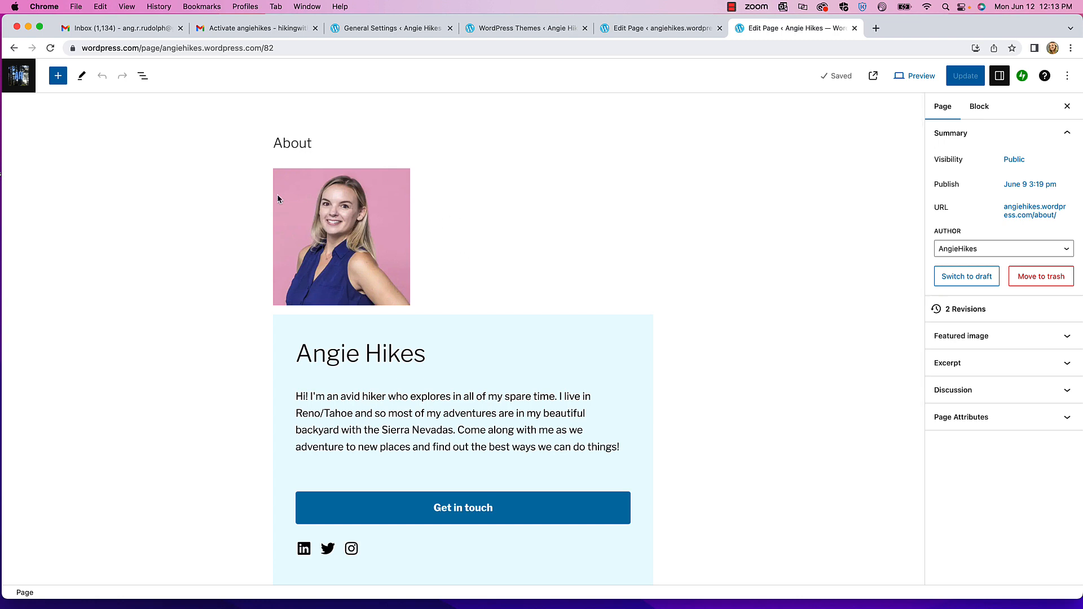
left_click(23, 80)
- Go back to the dashboard and open Posts > All Posts, which shows no published posts
left_click(34, 110)
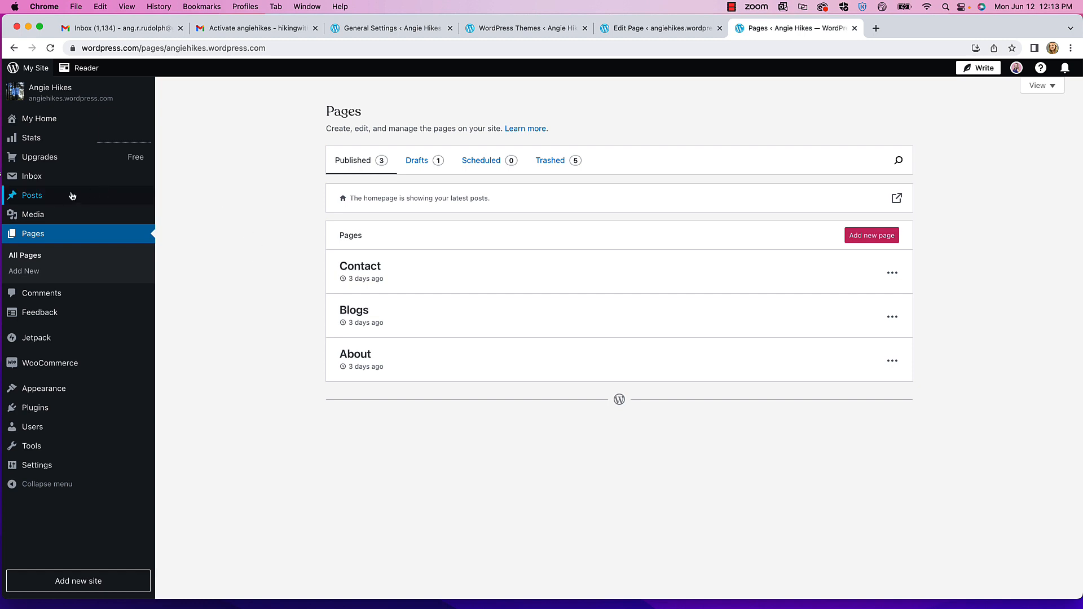
mouse_move(45, 198)
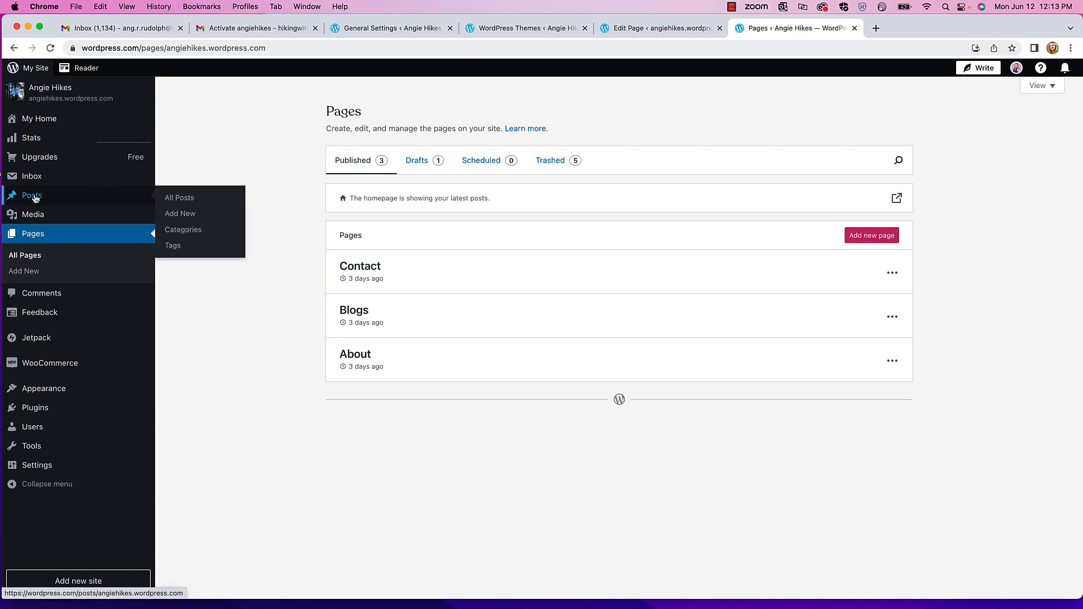
left_click(35, 199)
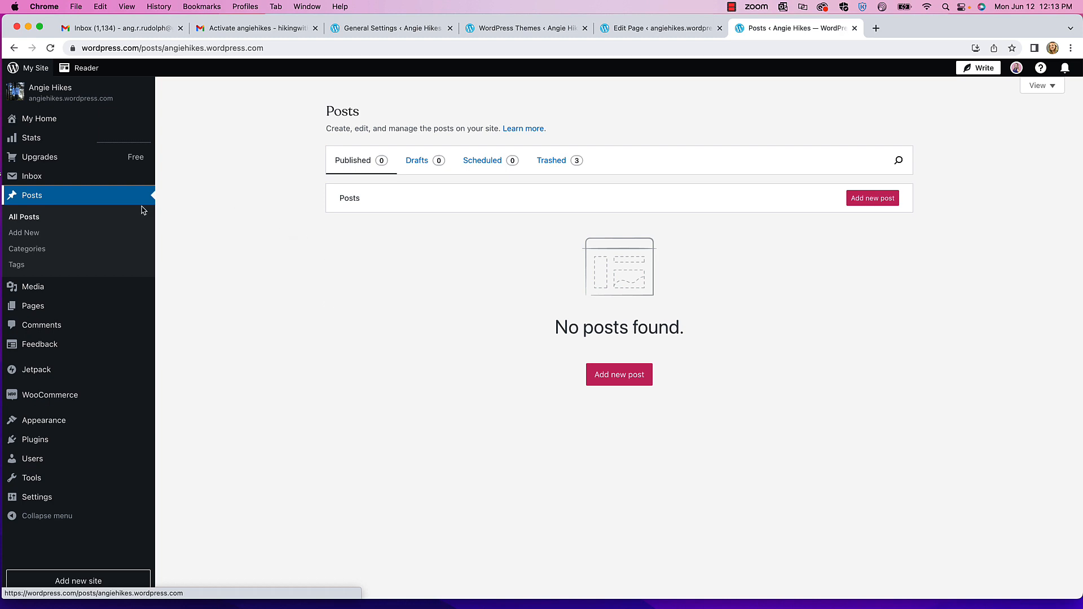
- Start a new post titled 'The top 5 things you'll need on a hike in the Sierra Nevadas' and add 'Water' as the first item
left_click(25, 234)
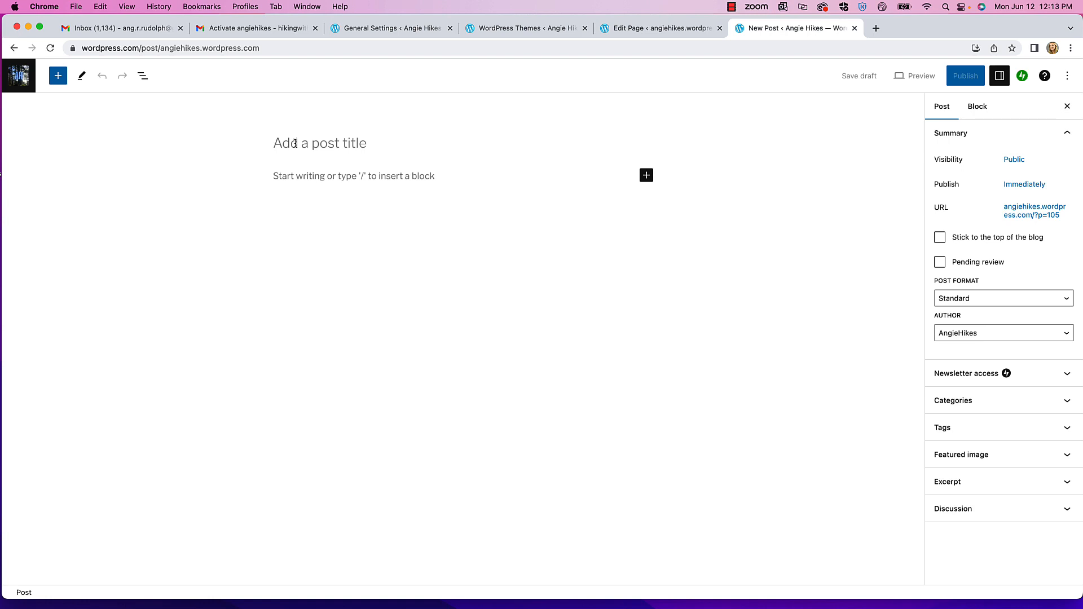
type("The top 5 things you'll need on a hike in the Sierra Nevadas")
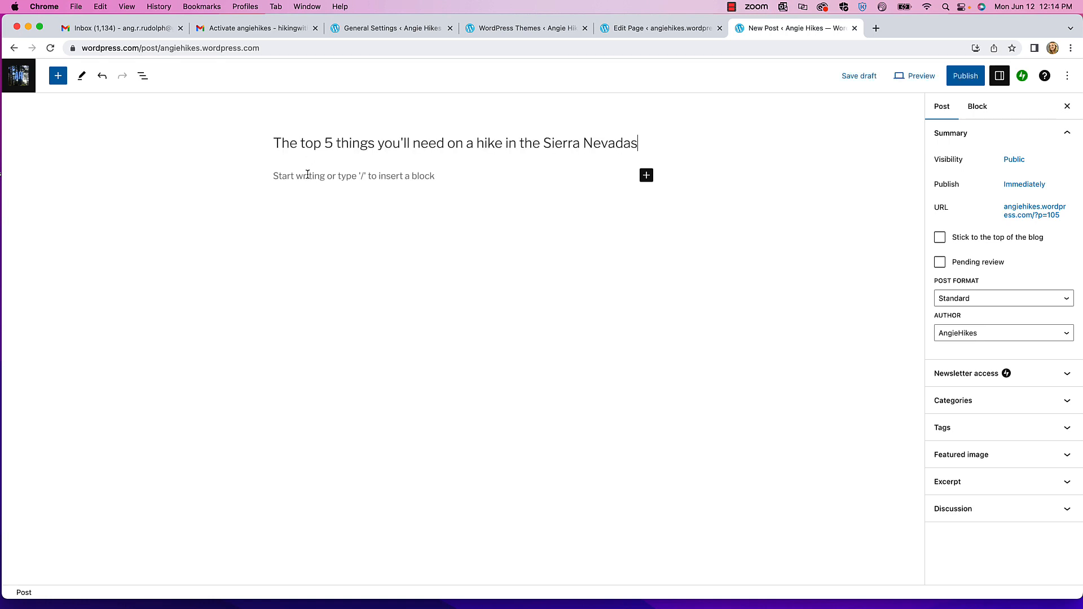
left_click(370, 179)
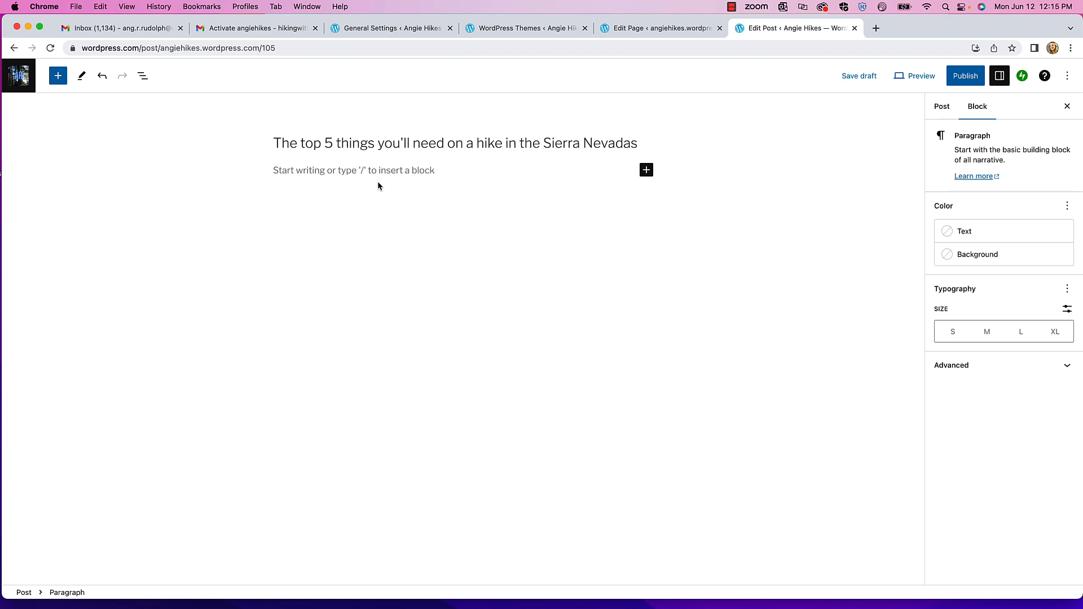
type("Water")
key("Return")
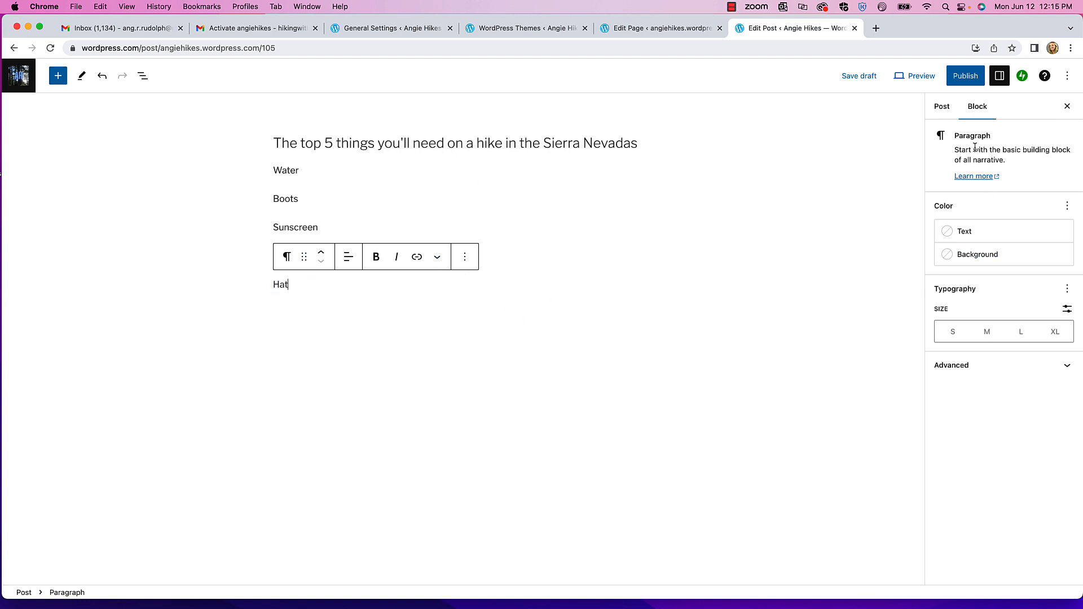
- Open the Media Library from the post's Featured image setting, then cancel the Add new file dialog
left_click(942, 109)
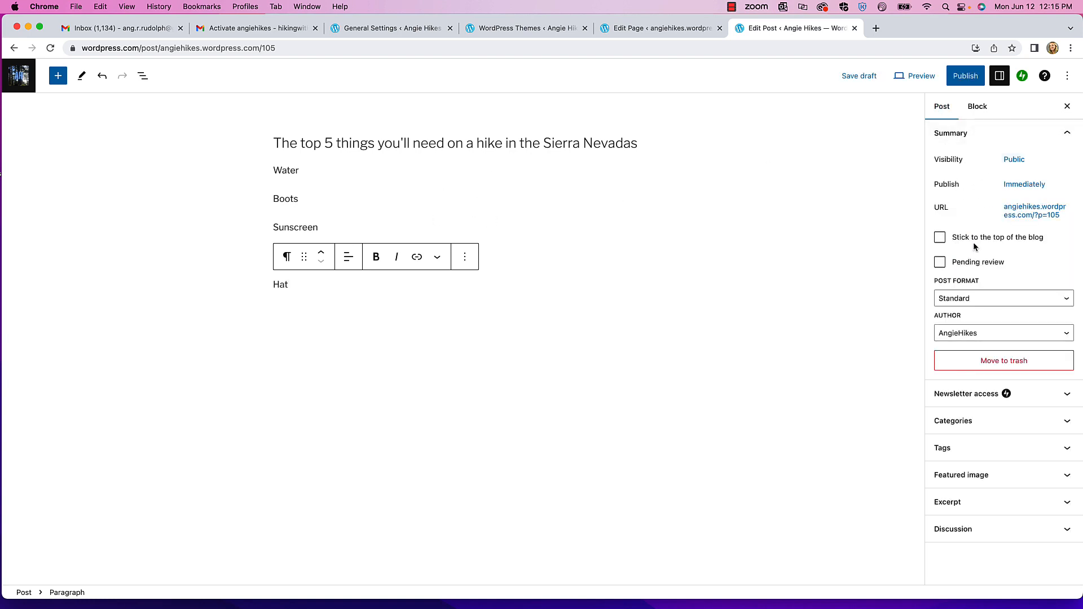
left_click(969, 477)
scroll(969, 476, "down", 1)
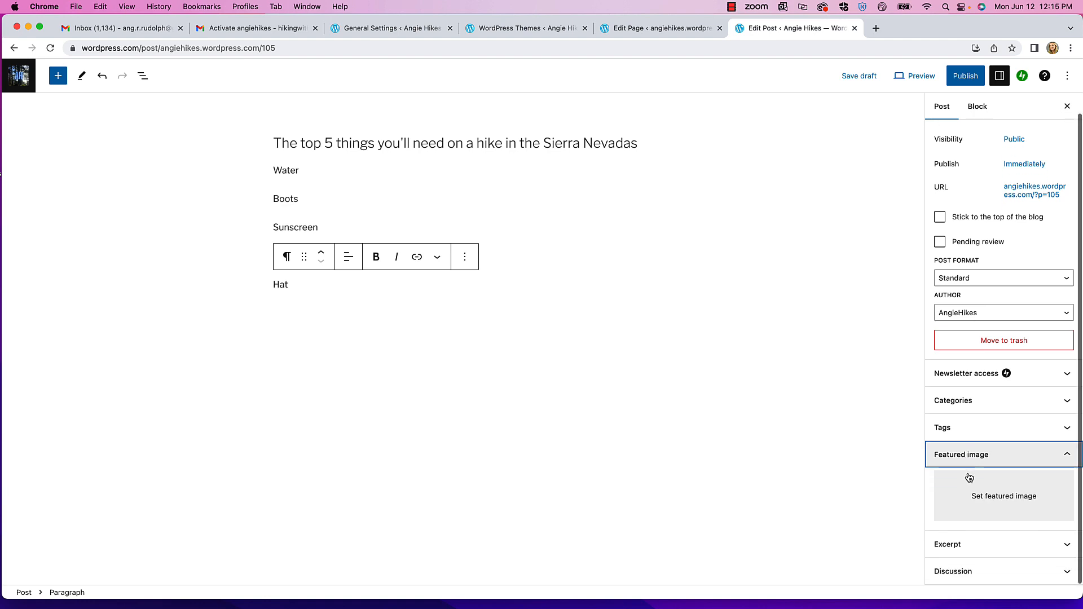
left_click(992, 504)
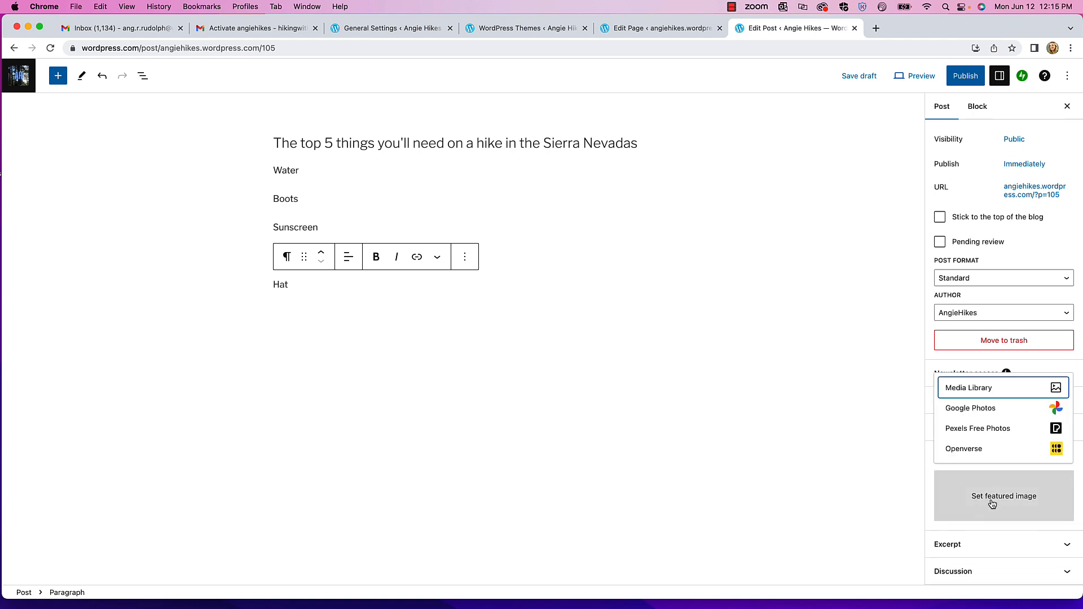
left_click(994, 389)
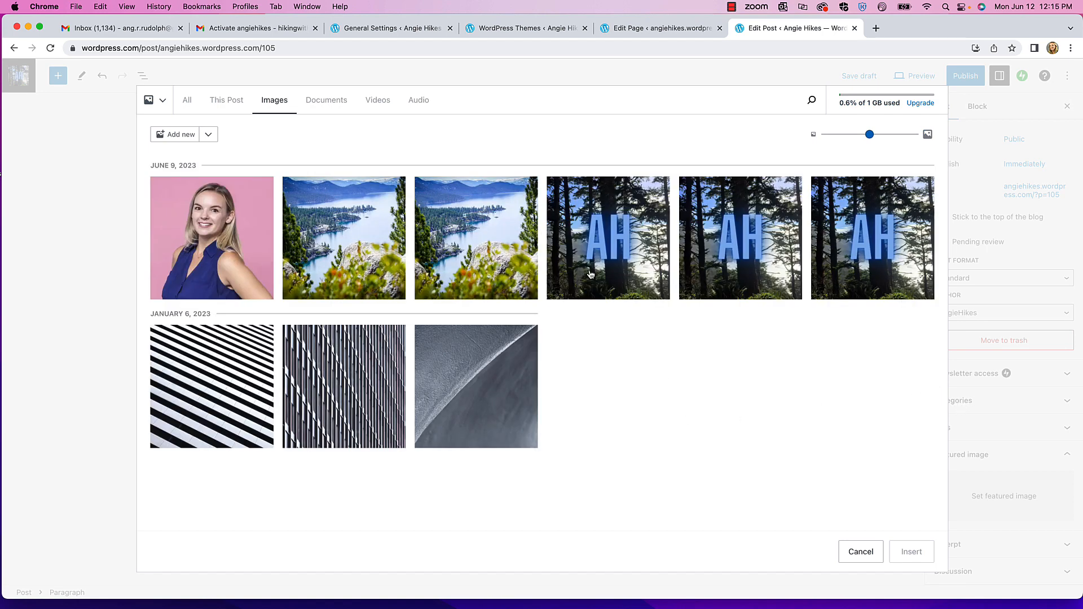
left_click(171, 139)
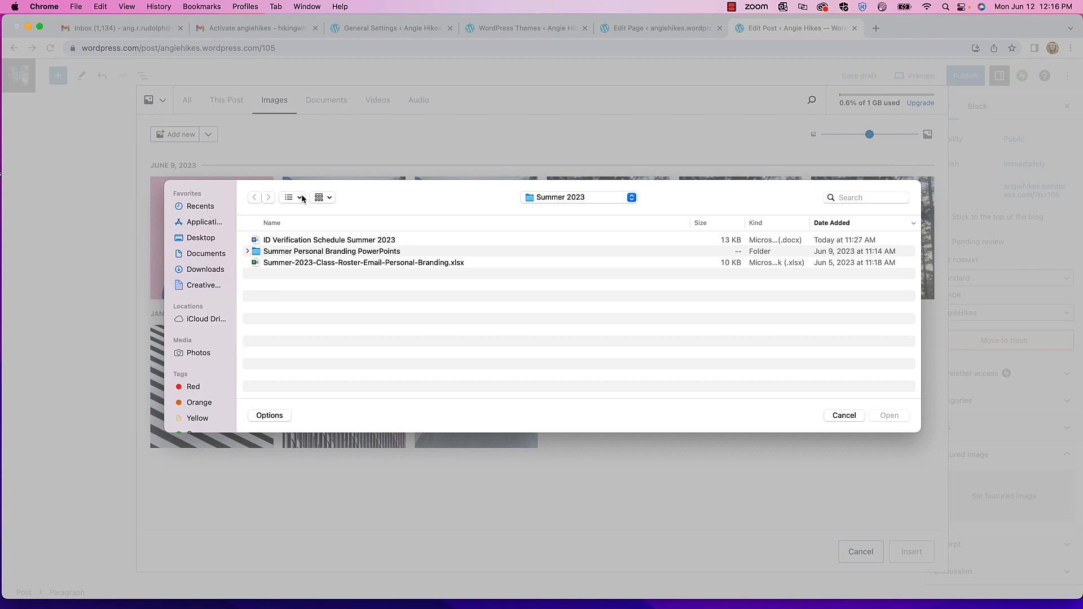
left_click(845, 415)
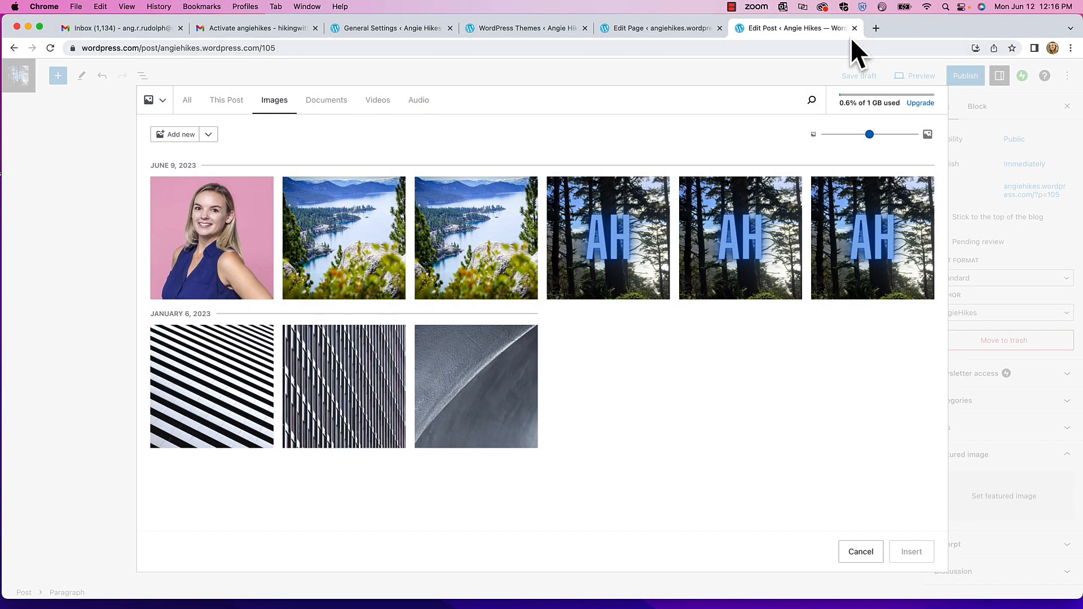
- Load unsplash.com in a new browser tab
left_click(876, 28)
type("uns")
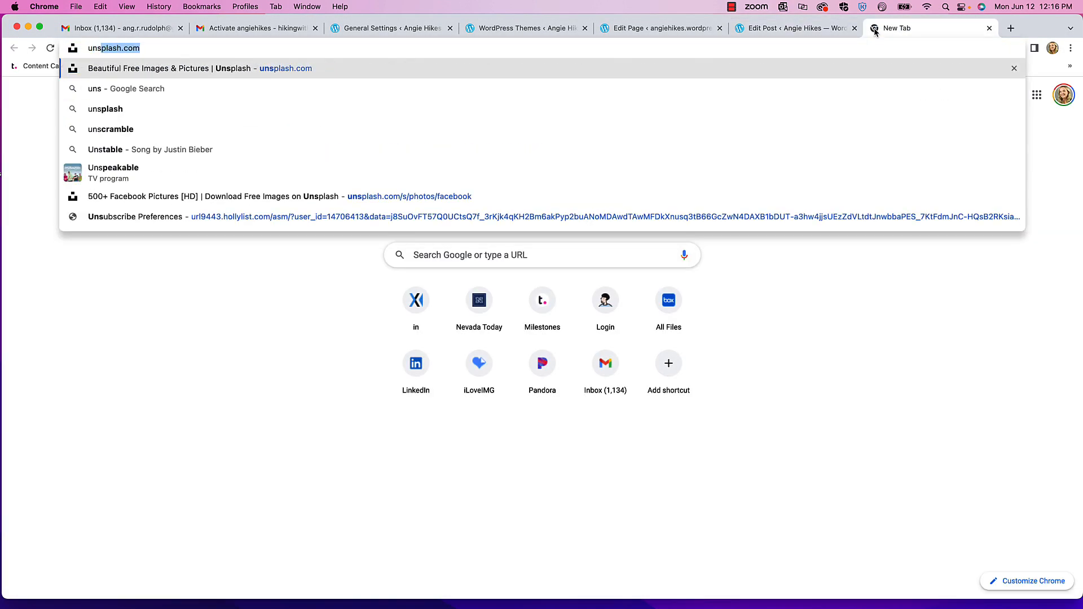
type("plash.c")
key("Return")
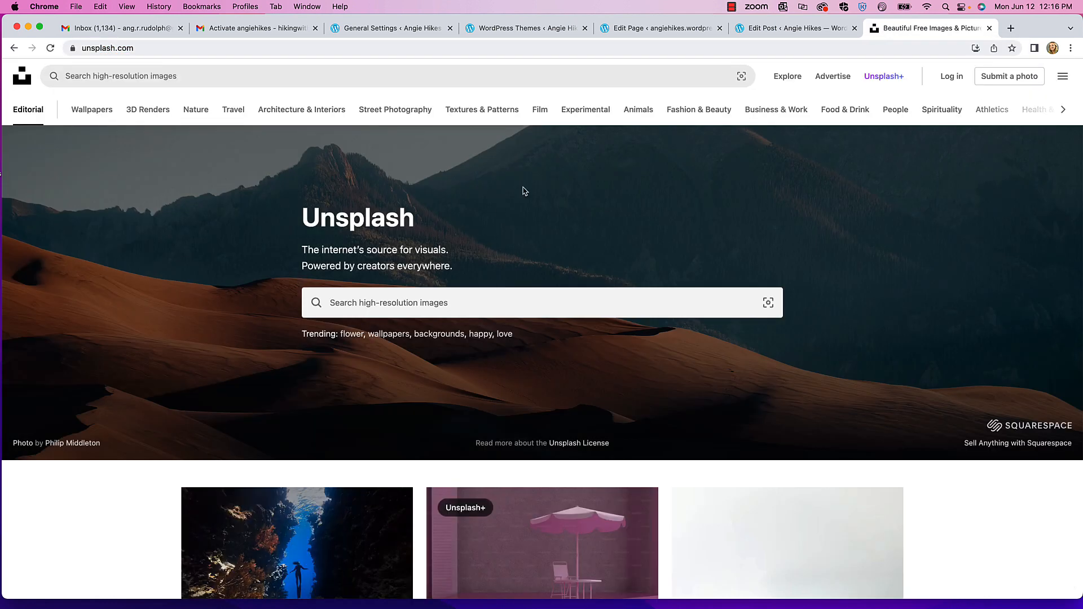
- Load pexels.com in another tab, briefly check the WordPress tab, then return to Pexels
left_click(1010, 28)
type("pexels.")
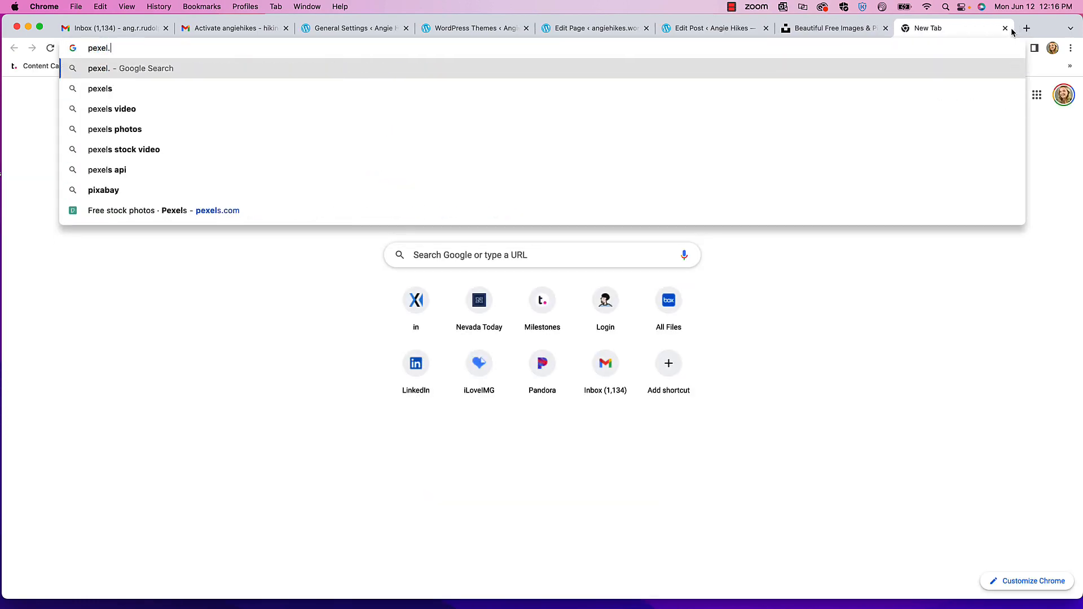
type("com")
key("BackSpace")
key("BackSpace")
key("BackSpace")
key("BackSpace")
type("s.com")
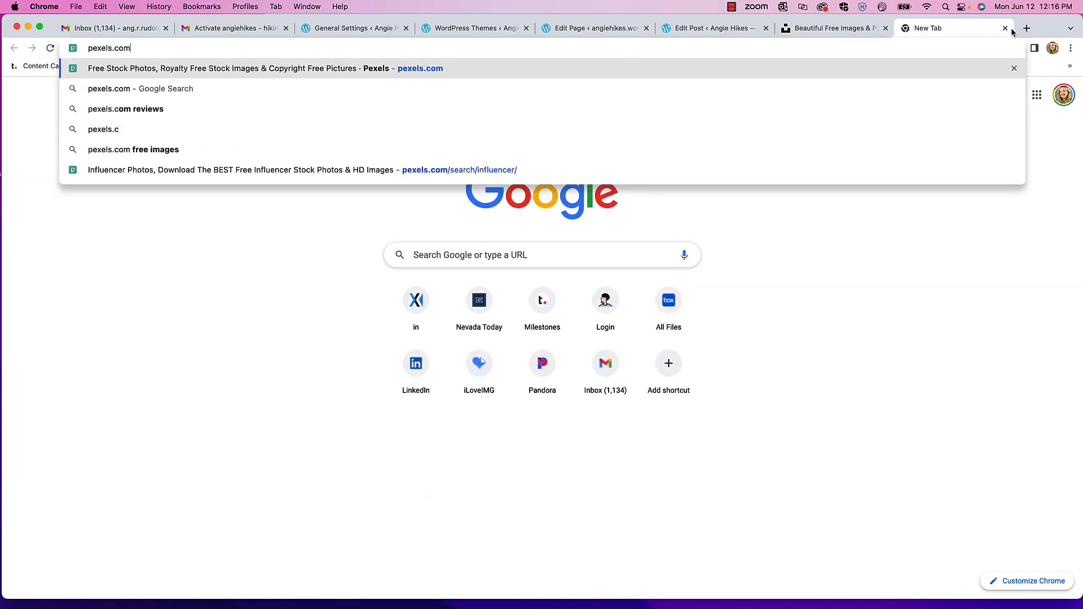
key("Return")
scroll(412, 198, "down", 3)
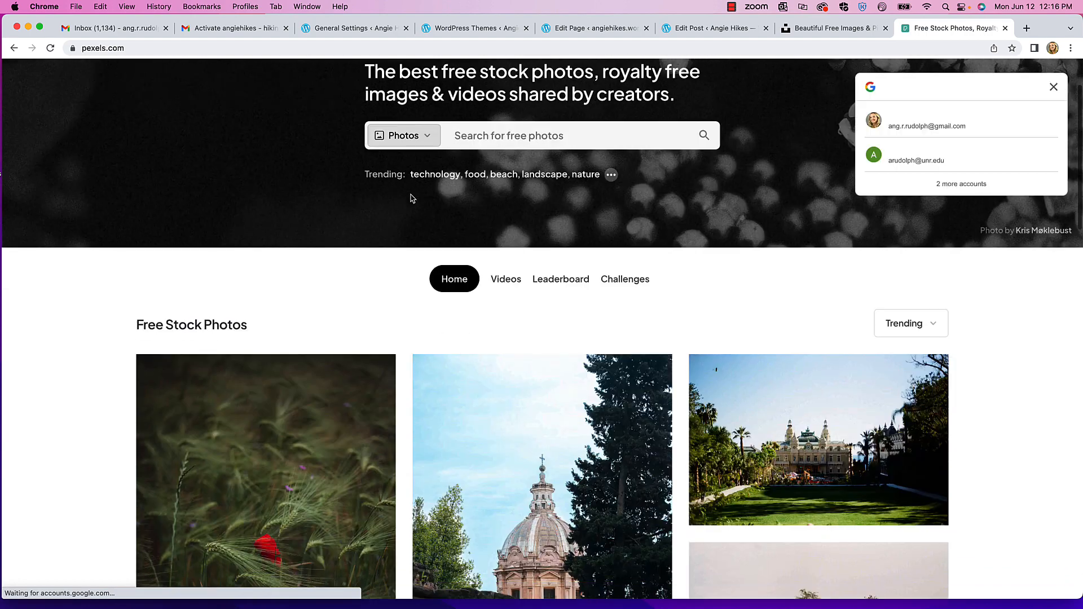
scroll(412, 198, "down", 2)
scroll(413, 198, "up", 5)
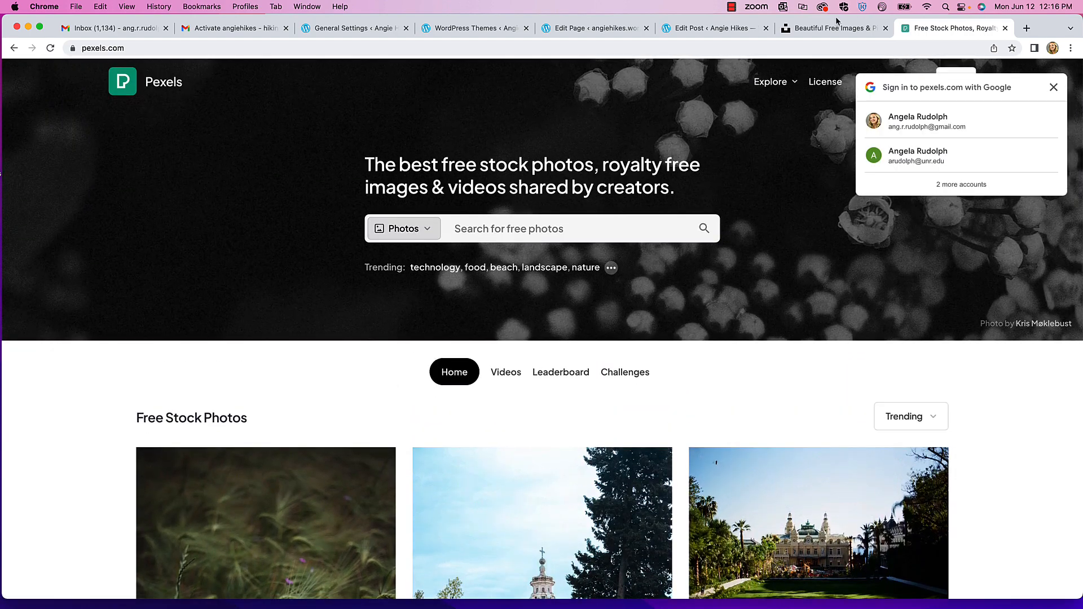
left_click(705, 30)
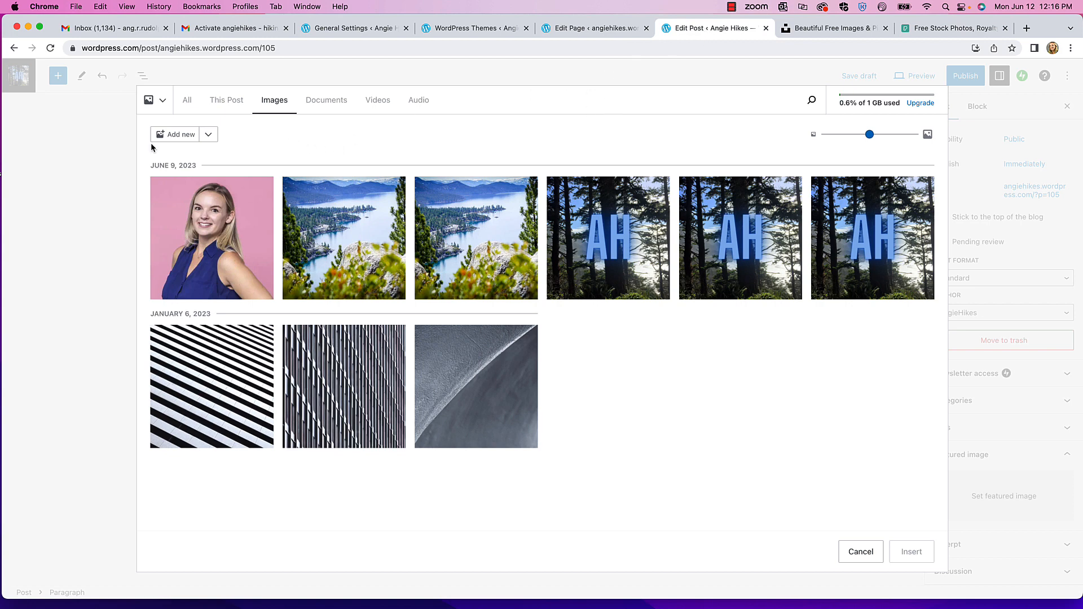
left_click(954, 29)
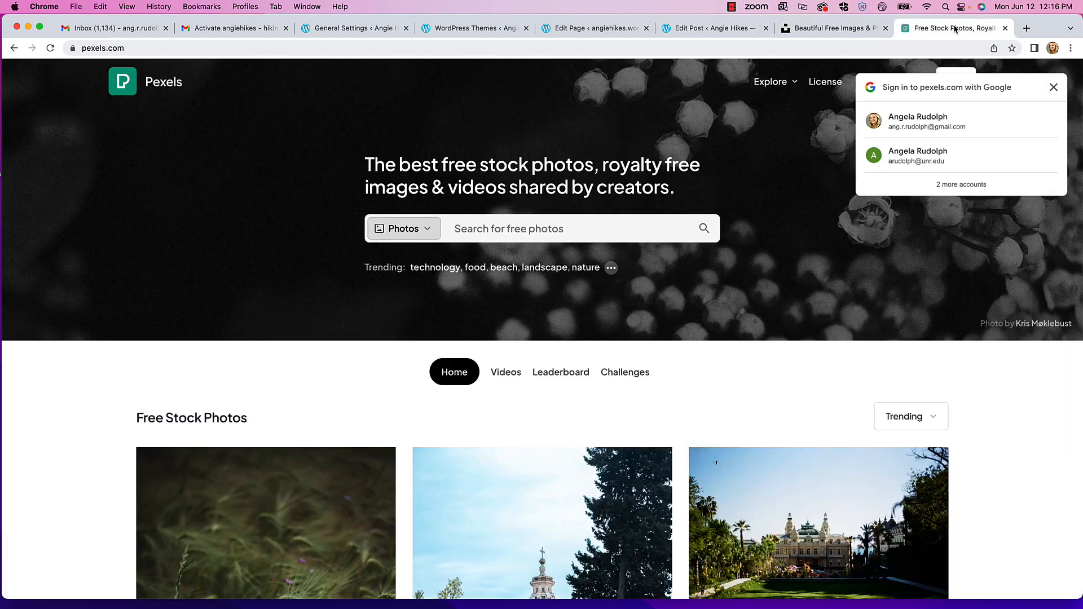
- Drag the woman-with-dog photo from the Hiking Brand Website folder into the Media Library and set it as the featured image
left_click(694, 30)
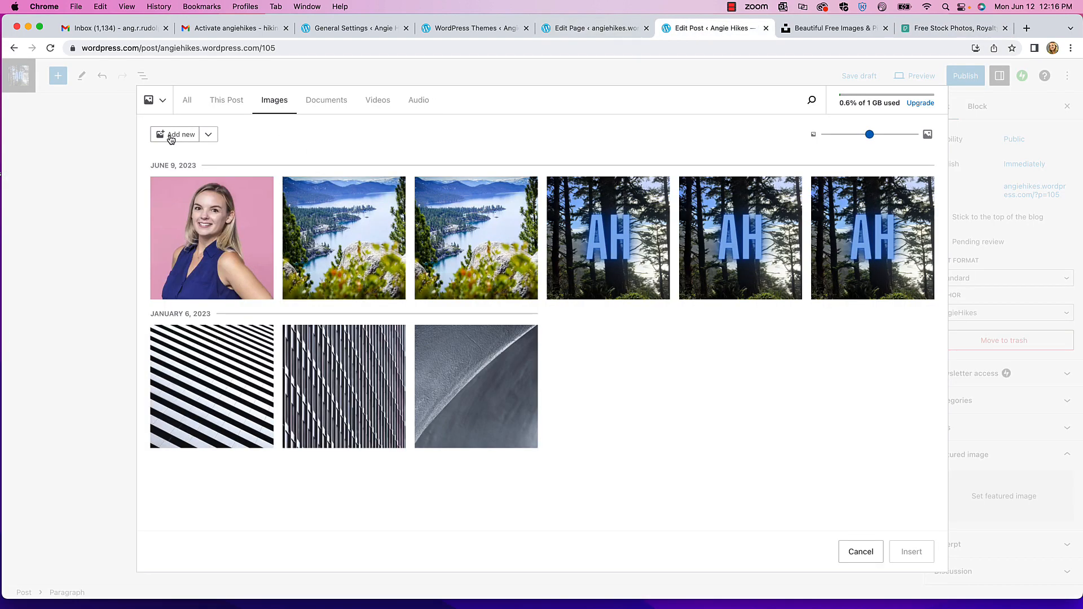
left_click_drag(0, 292, 331, 263)
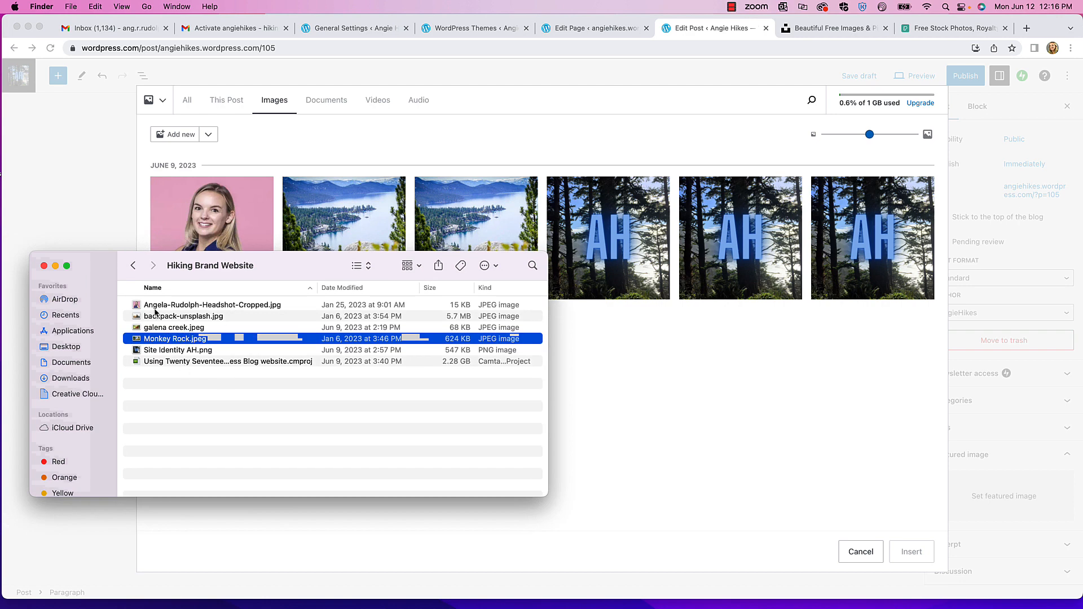
left_click_drag(312, 265, 0, 254)
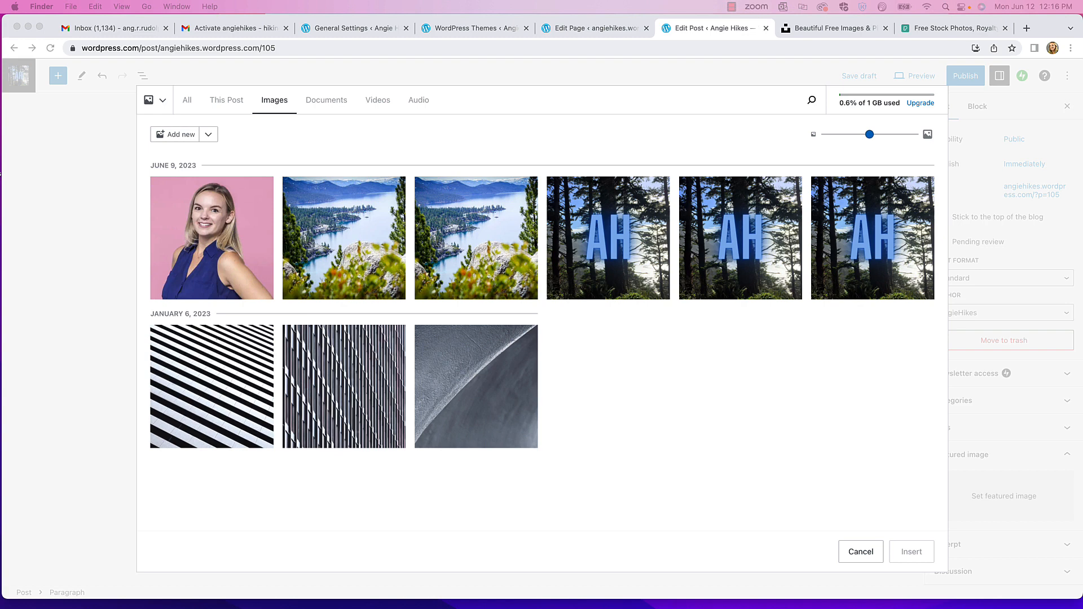
left_click_drag(0, 328, 510, 308)
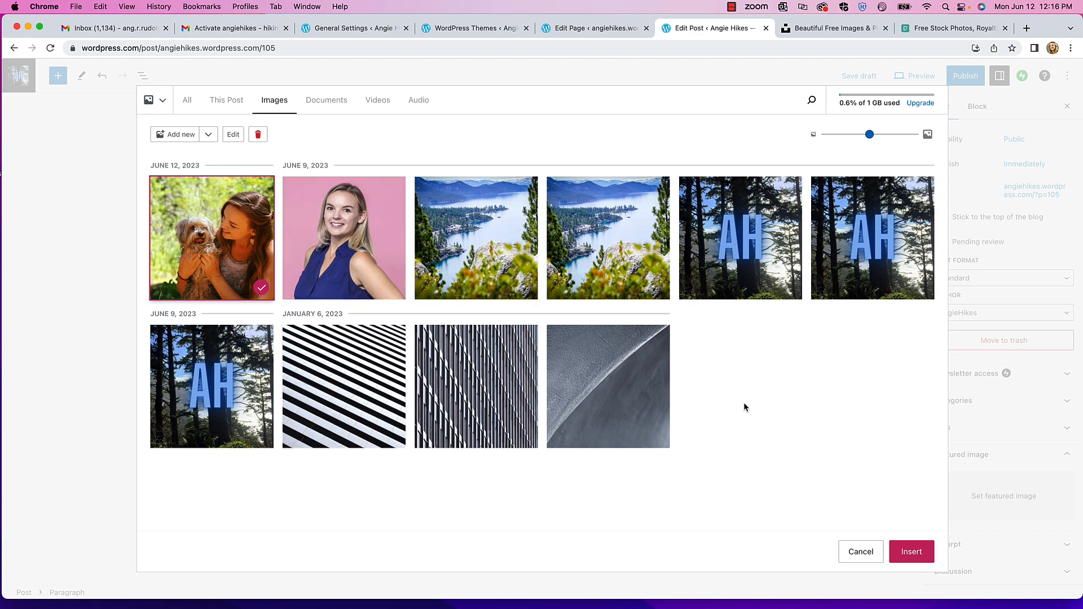
left_click(920, 554)
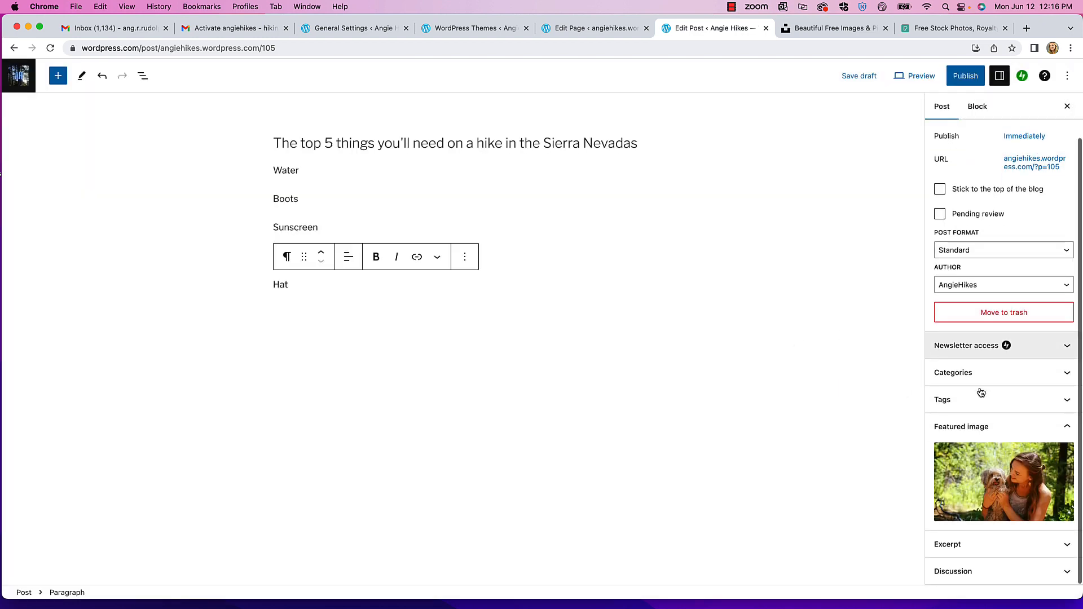
- Write an excerpt beginning 'What' and ending 'In this post I share my absolute must-haves!', then expand Categories
left_click(963, 545)
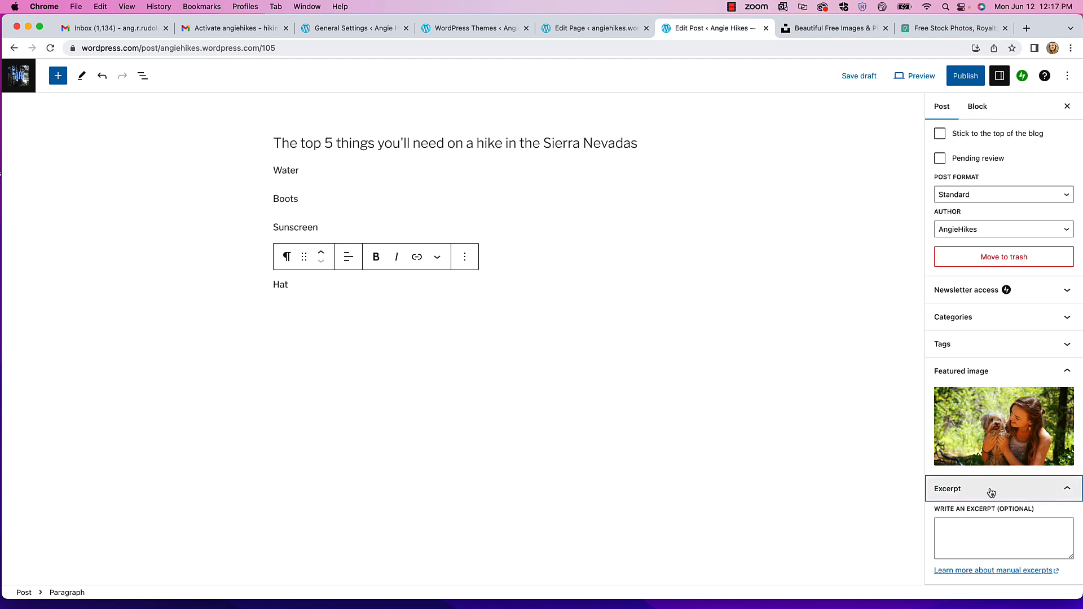
left_click(980, 527)
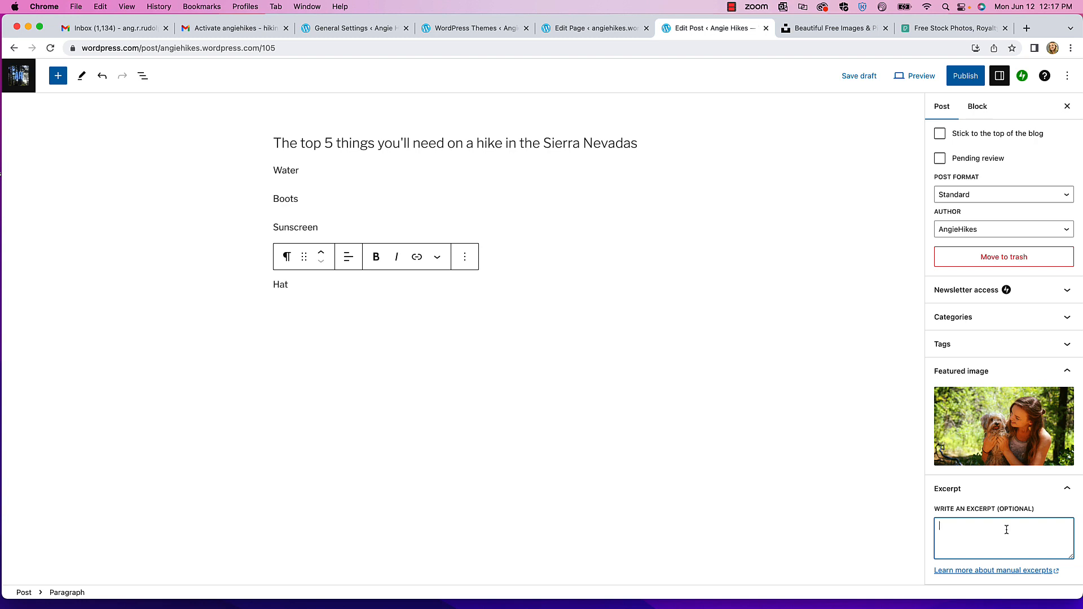
type("What")
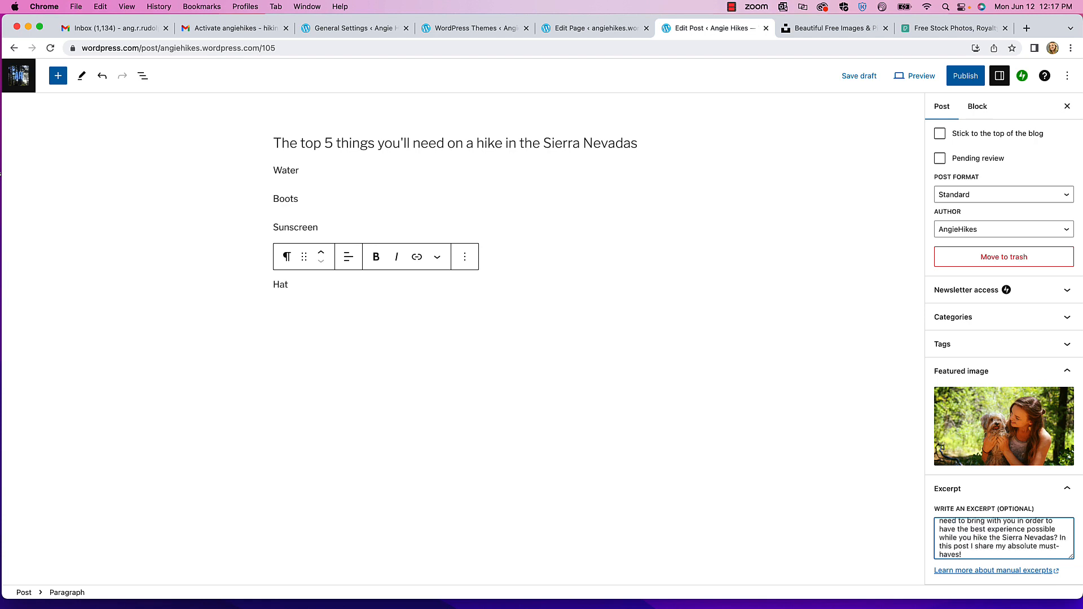
scroll(1009, 497, "up", 5)
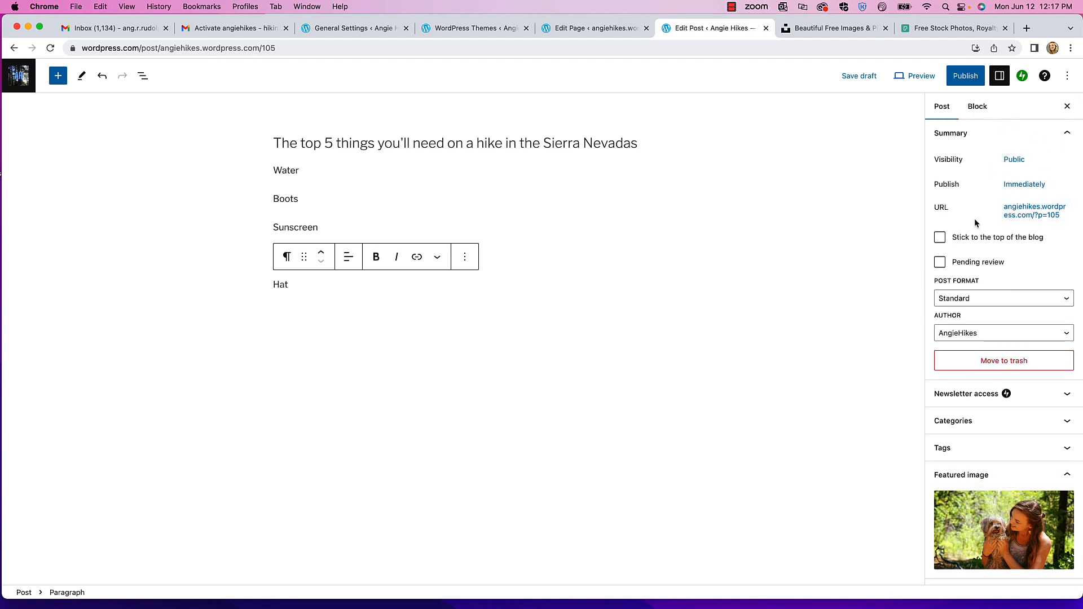
scroll(1004, 288, "down", 3)
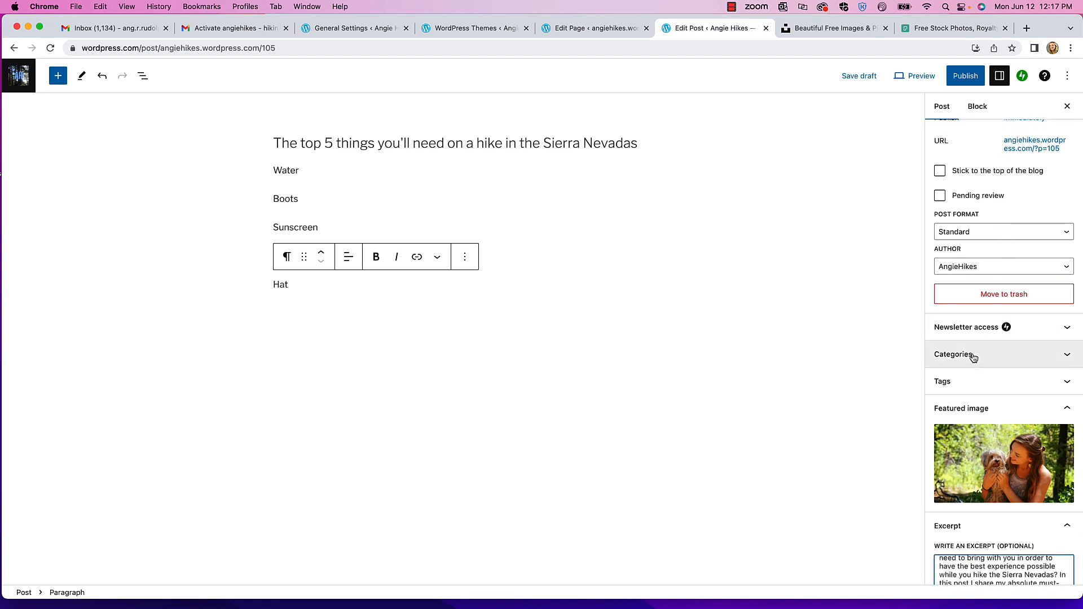
left_click(994, 354)
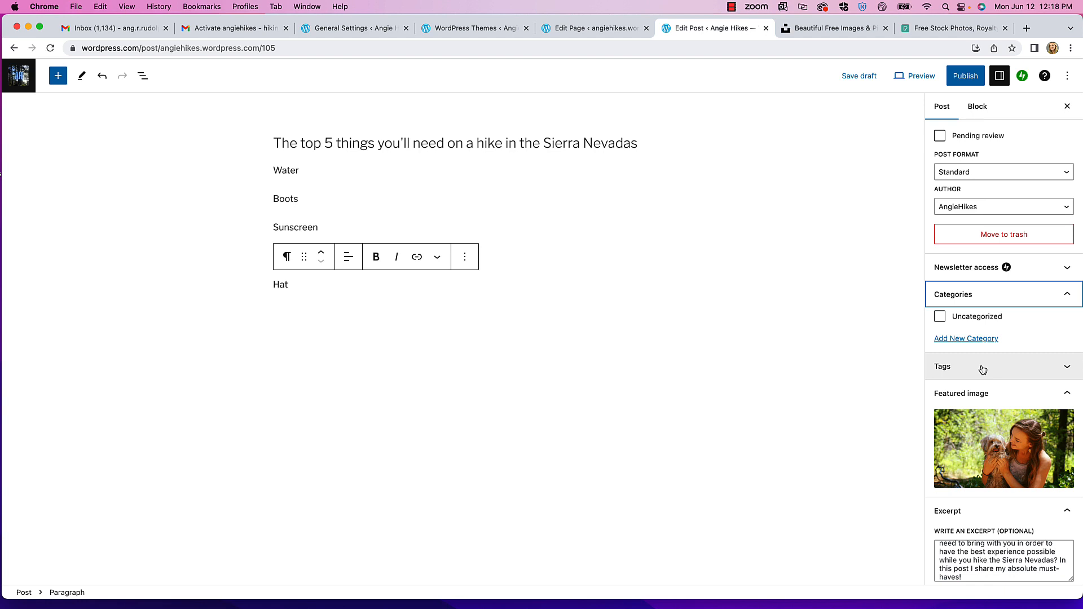
- Enter 'Hiking Gear' as the name of a new category
left_click(966, 339)
left_click(967, 373)
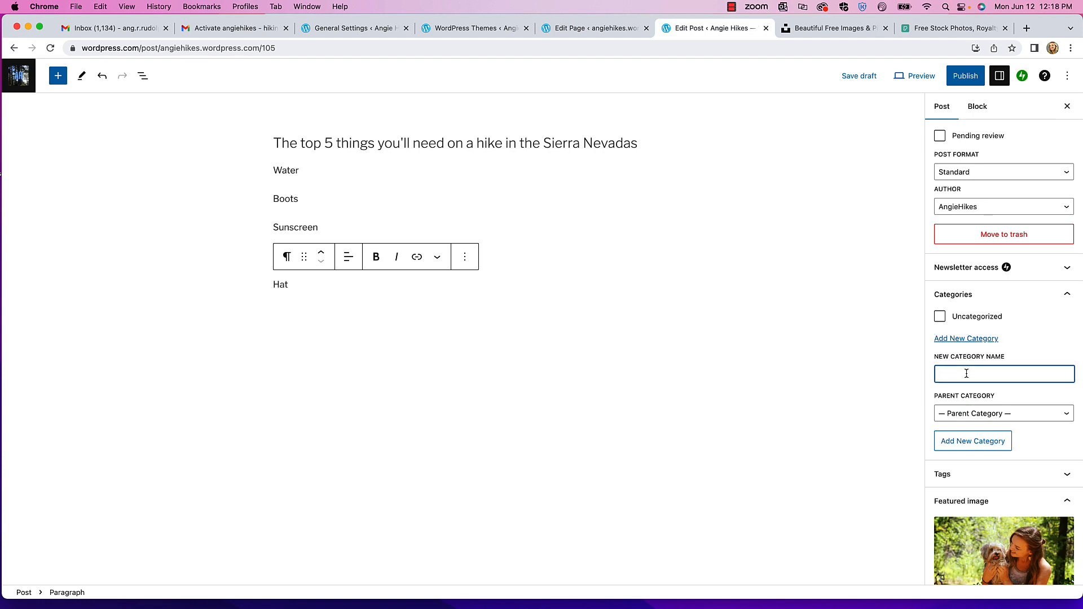
type("Hiking Gear")
- Add the tags Sierra Nevadas, Hiking, Hiking Gear and Boots to the post
left_click(968, 474)
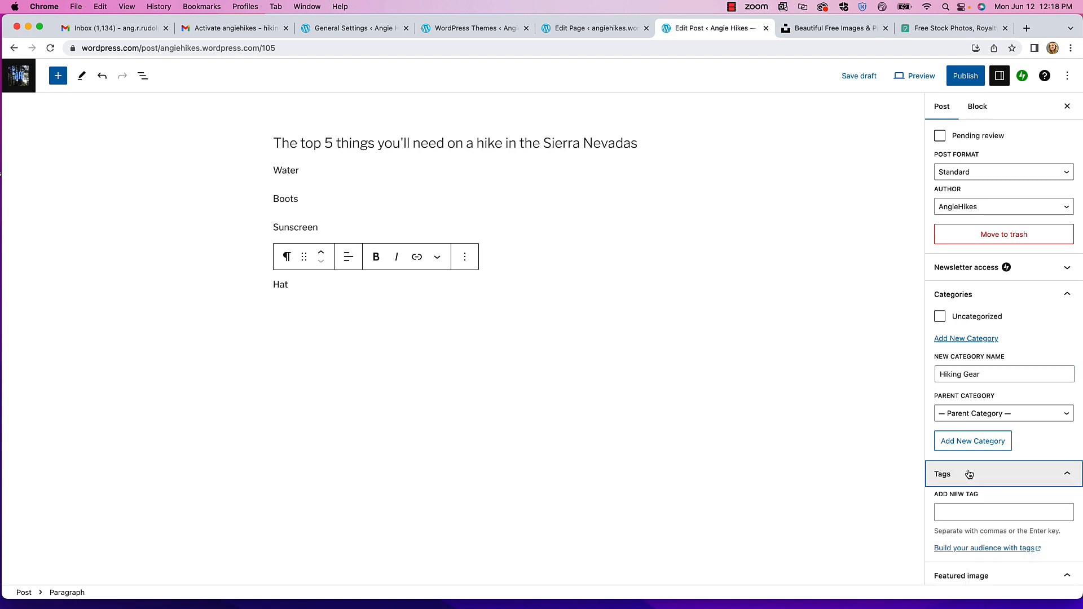
left_click(959, 512)
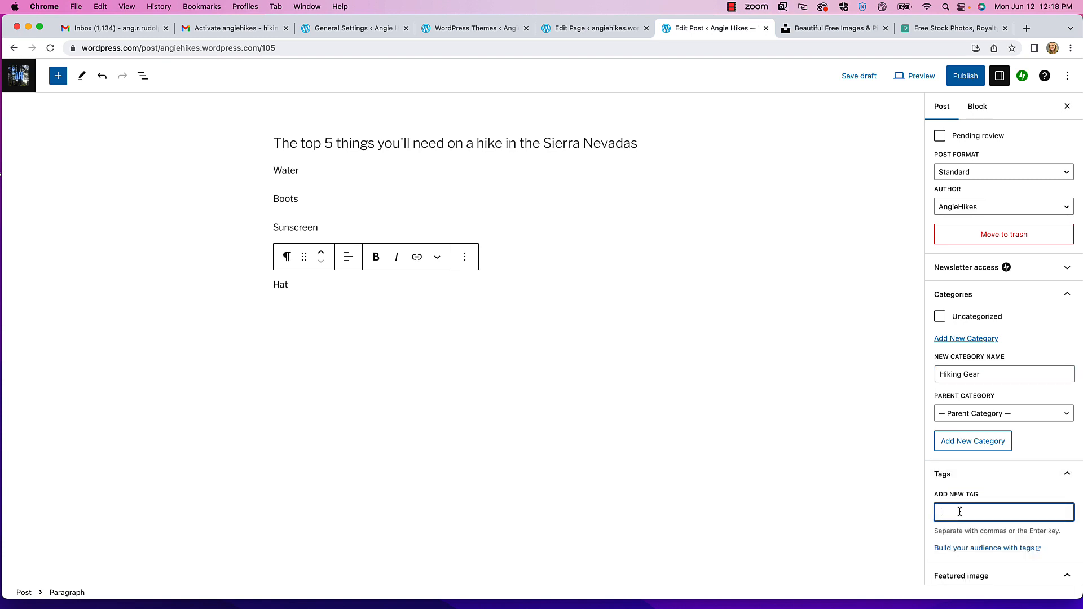
type("Sierra Nevadas")
key("Return")
type("Hiking")
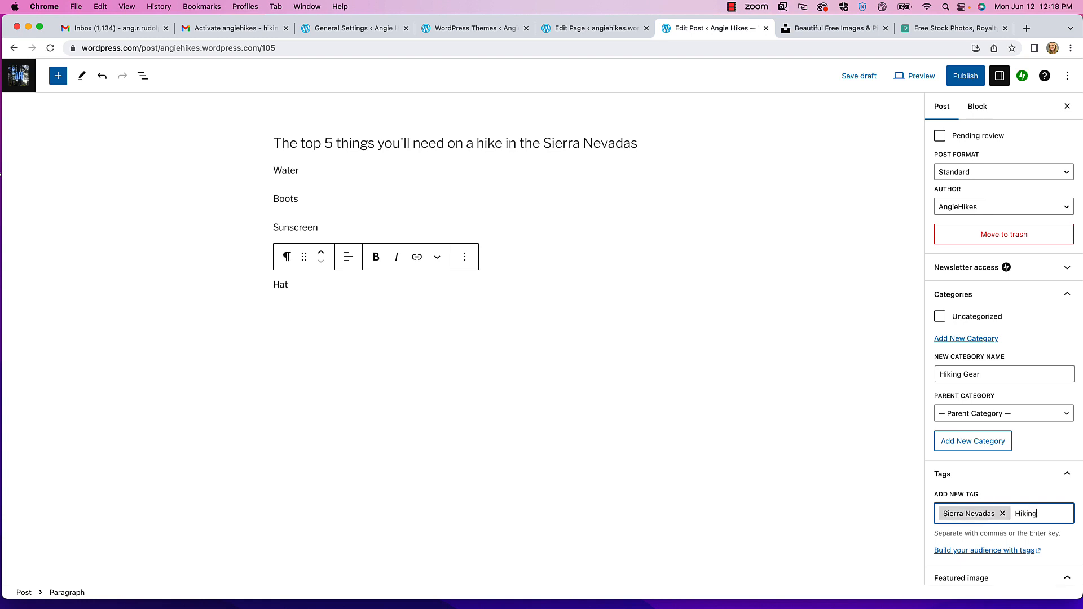
key("Return")
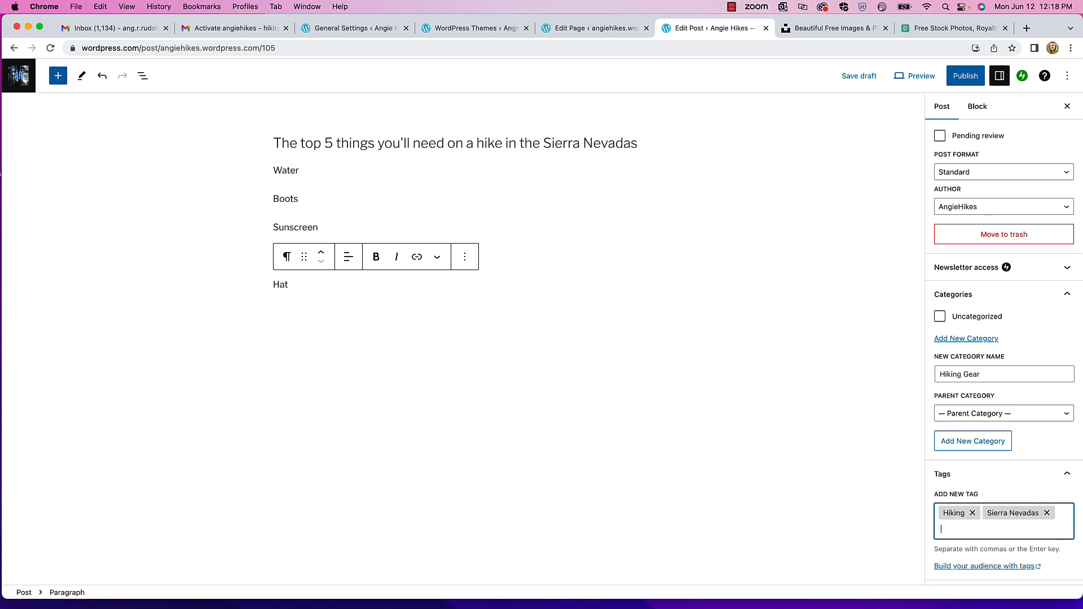
type("Hiking Gear")
key("Return")
type("Boot")
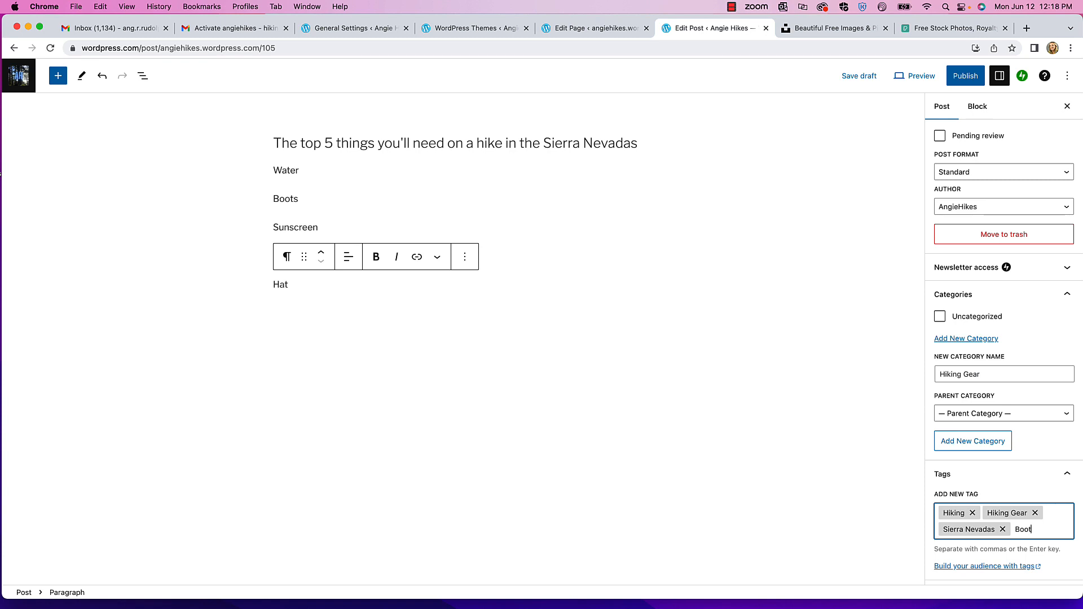
type("s")
key("Return")
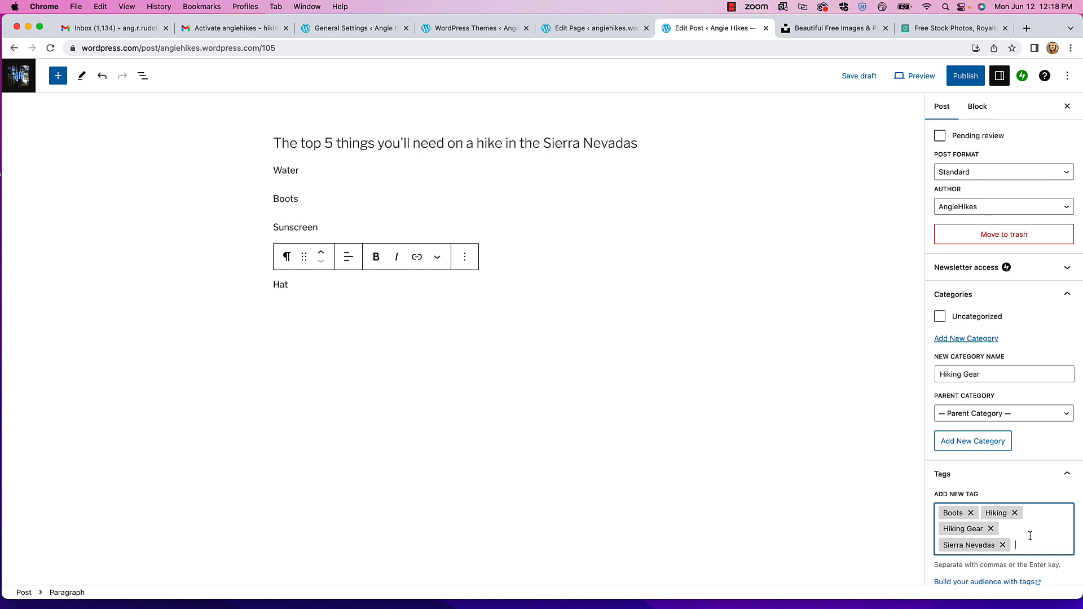
scroll(1031, 535, "down", 1)
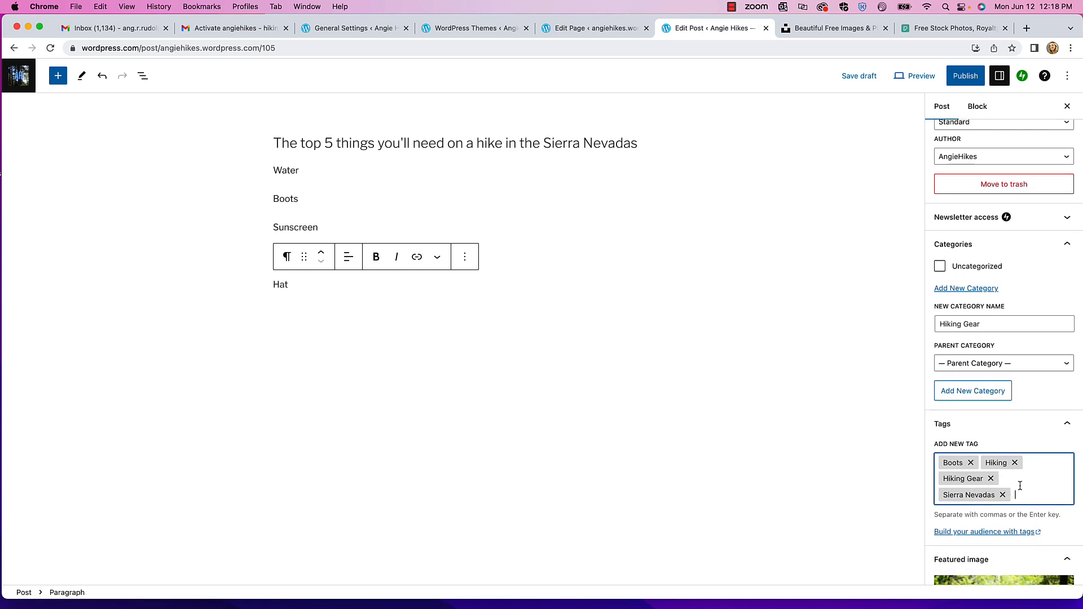
scroll(1024, 496, "up", 6)
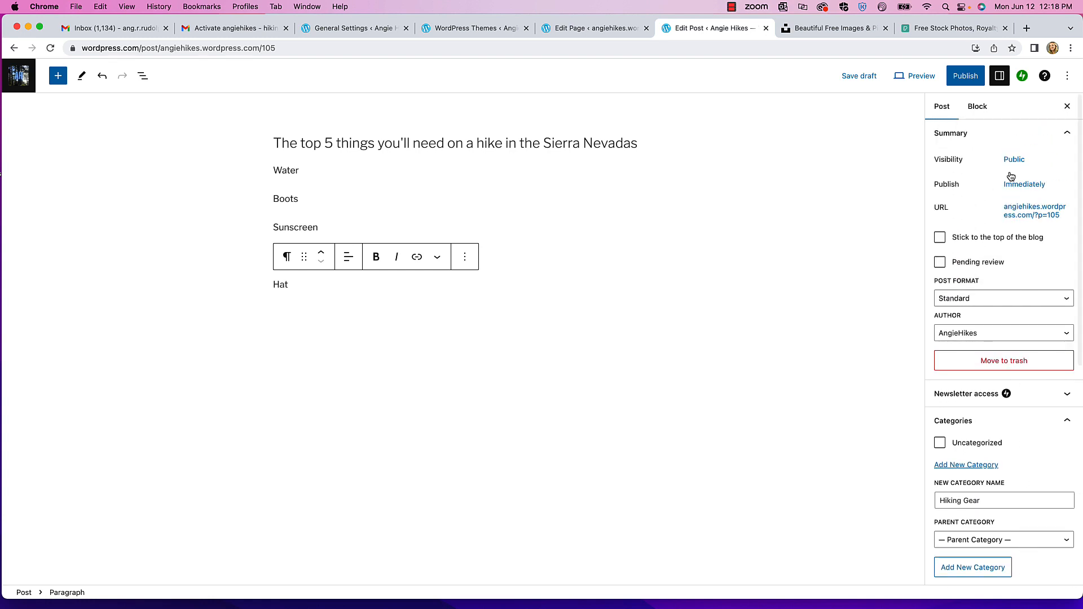
- Preview the post in a new tab and scroll over its dog photo, gear list and four tags
left_click(906, 79)
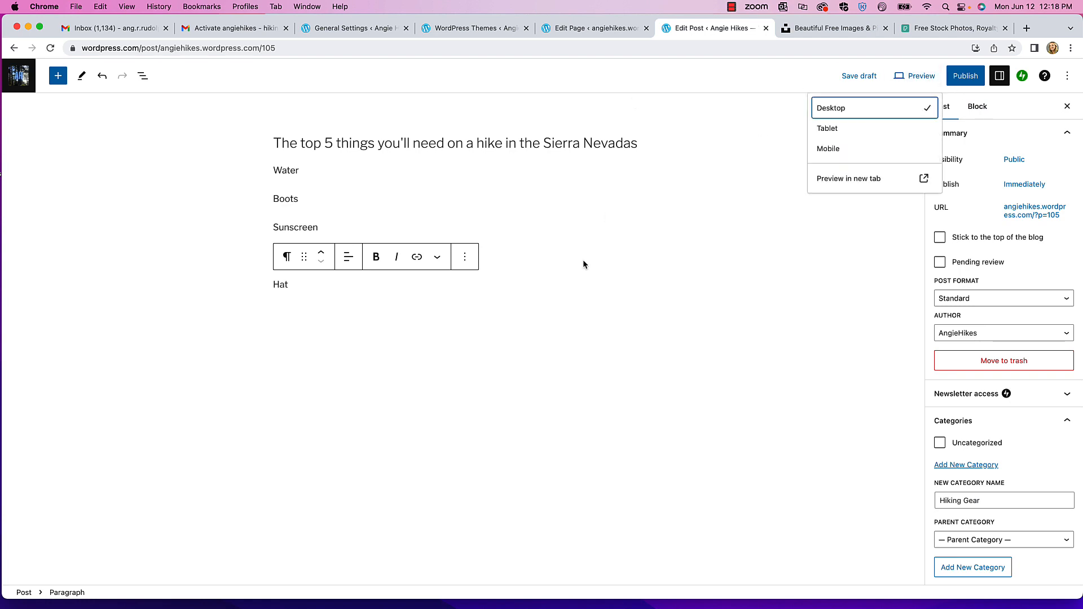
left_click(833, 180)
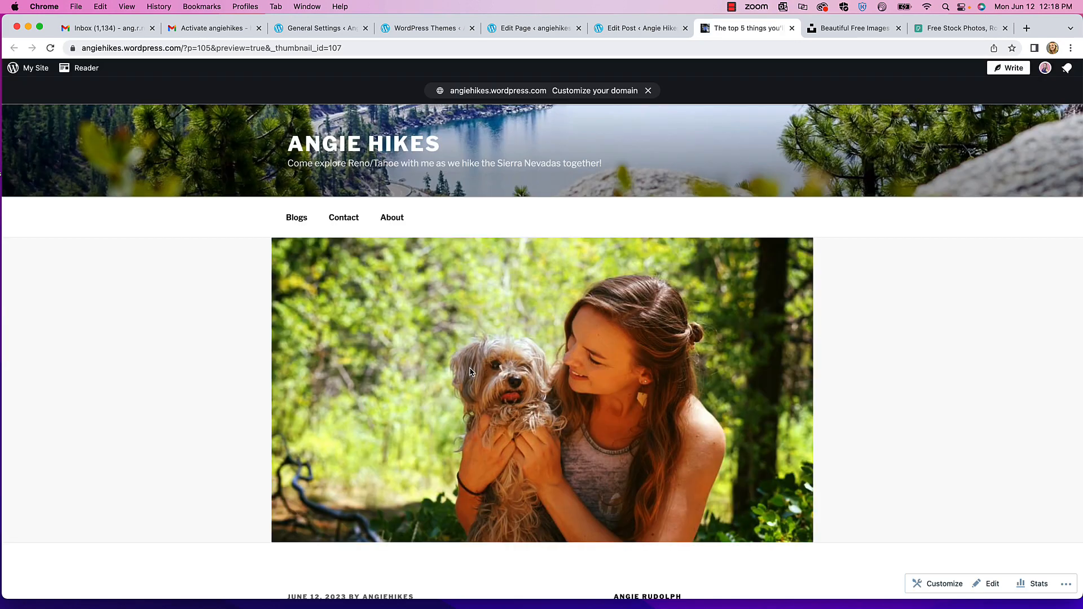
scroll(536, 337, "down", 5)
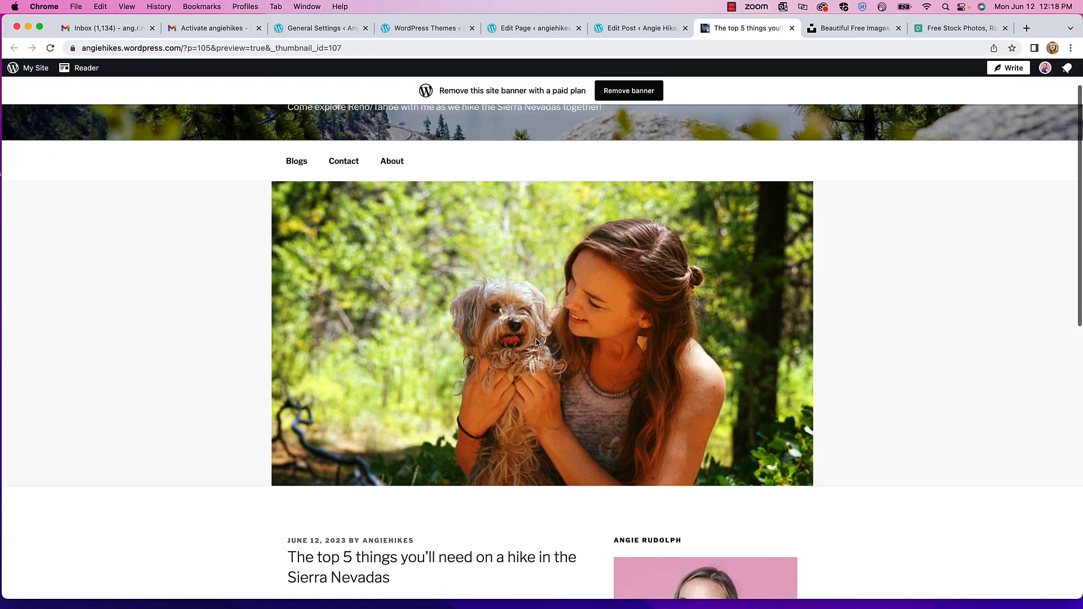
scroll(536, 343, "down", 5)
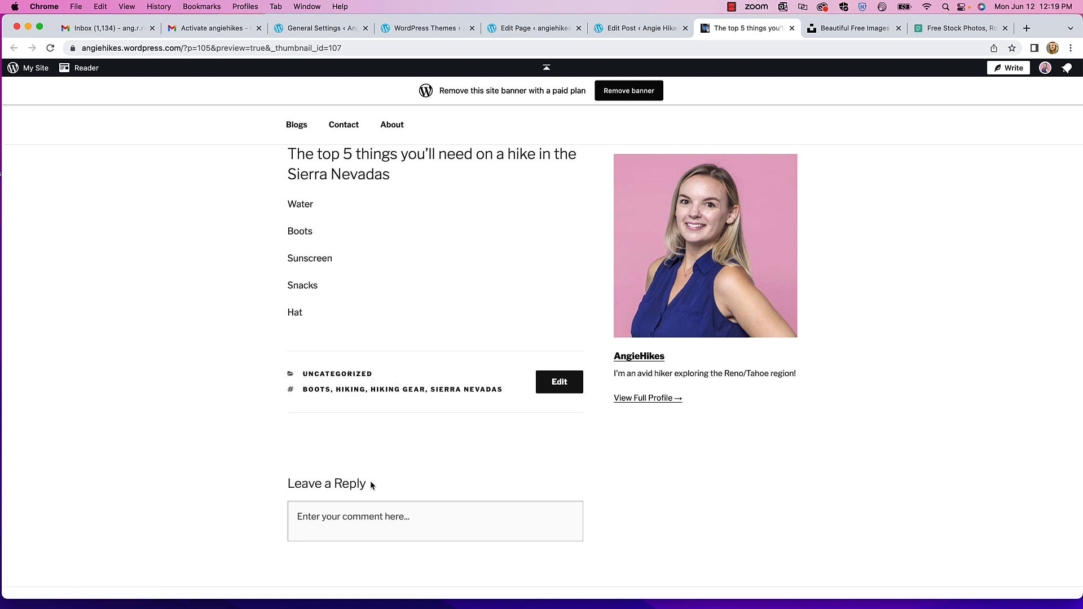
scroll(403, 496, "down", 5)
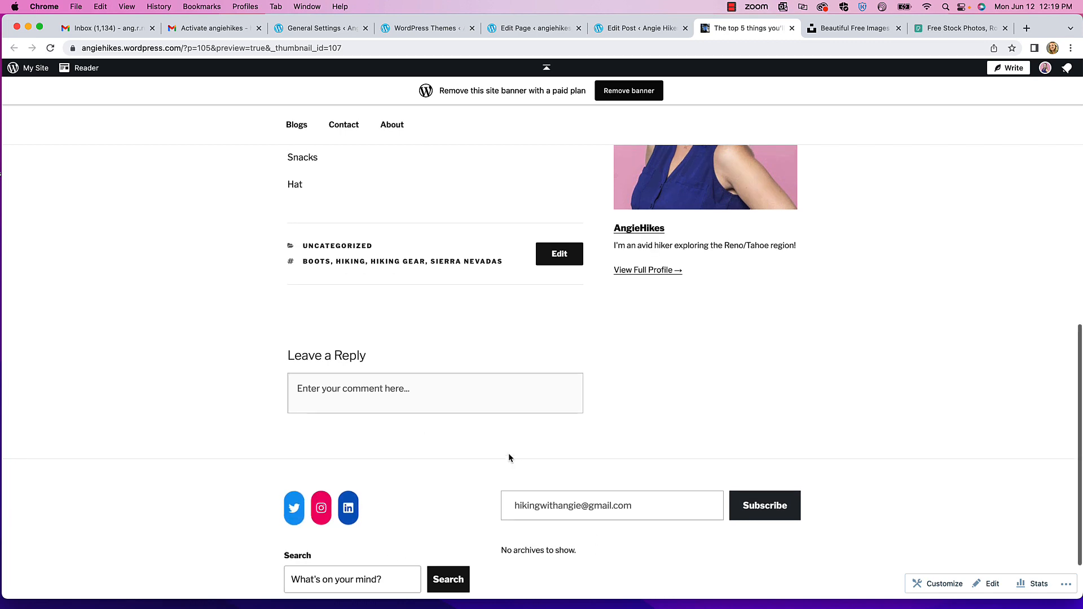
scroll(479, 383, "up", 15)
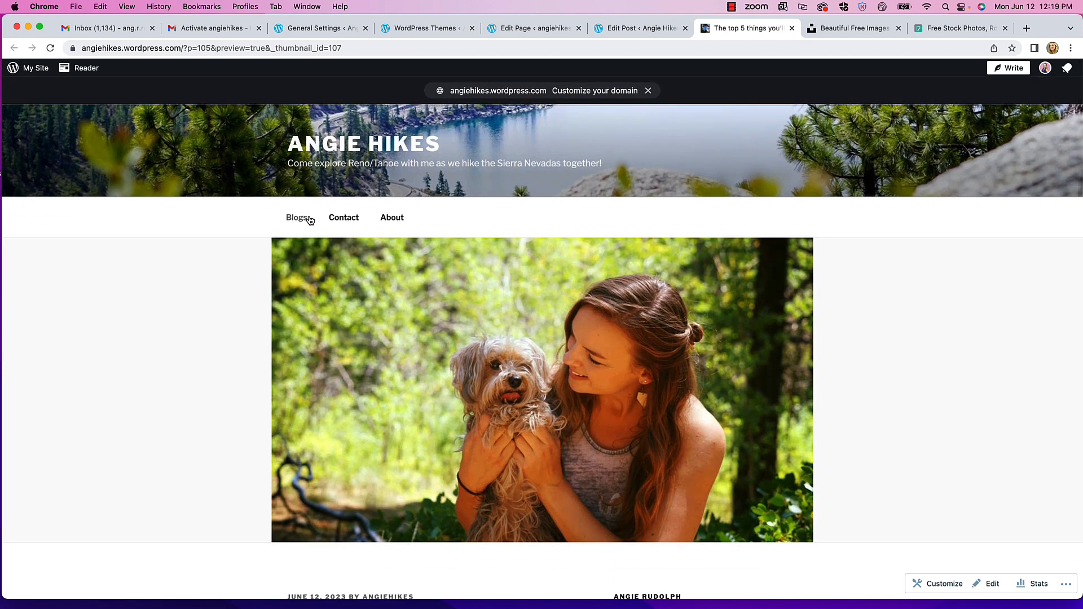
scroll(391, 397, "down", 15)
scroll(391, 397, "down", 3)
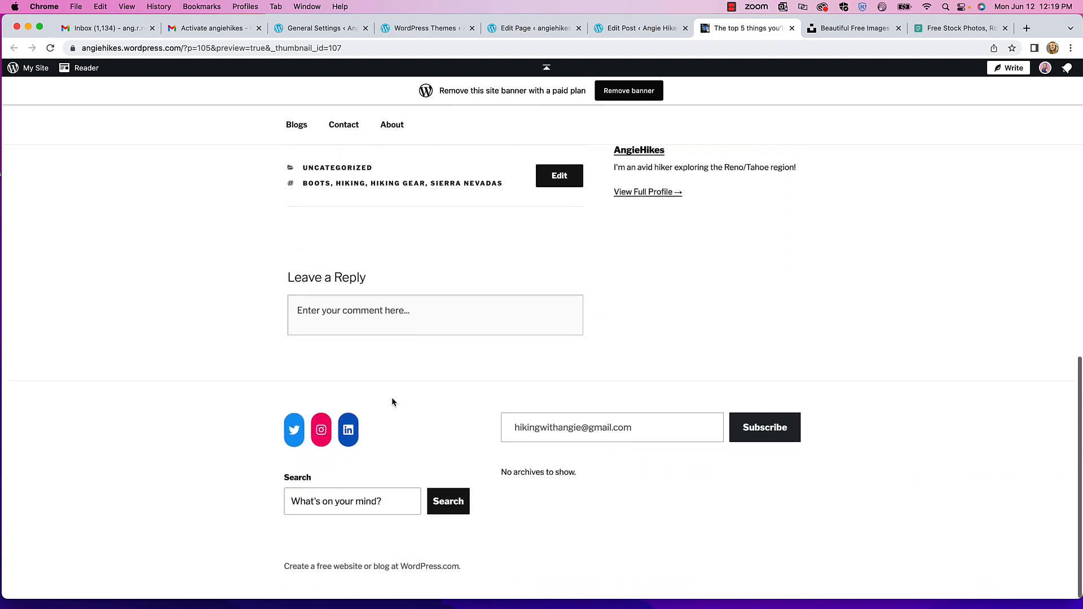
scroll(391, 398, "up", 15)
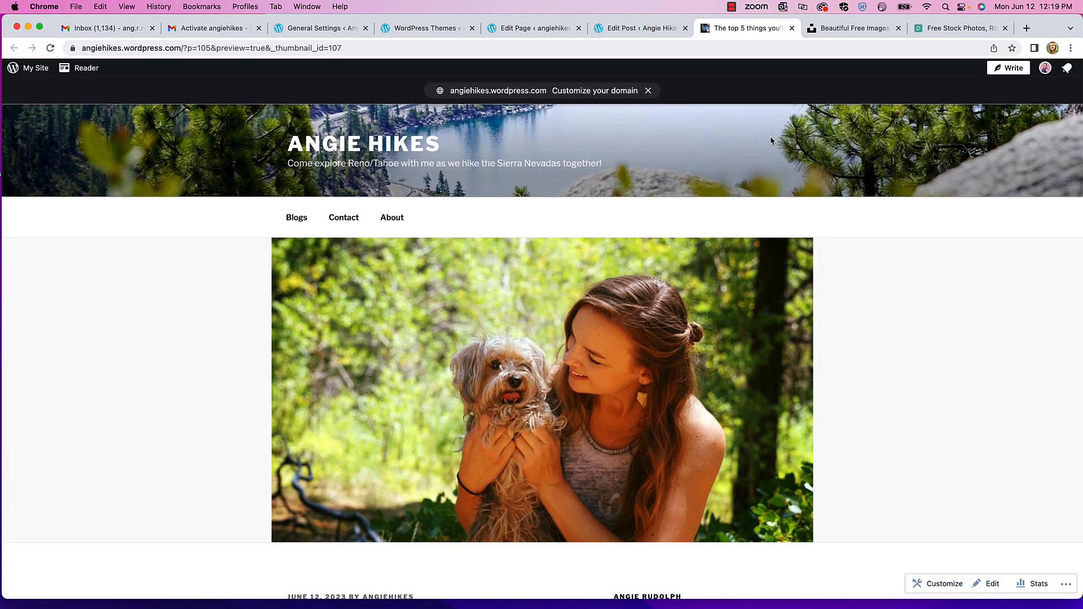
- Uncheck Uncategorized and assign the post to a newly created Hiking Gear category
left_click(623, 33)
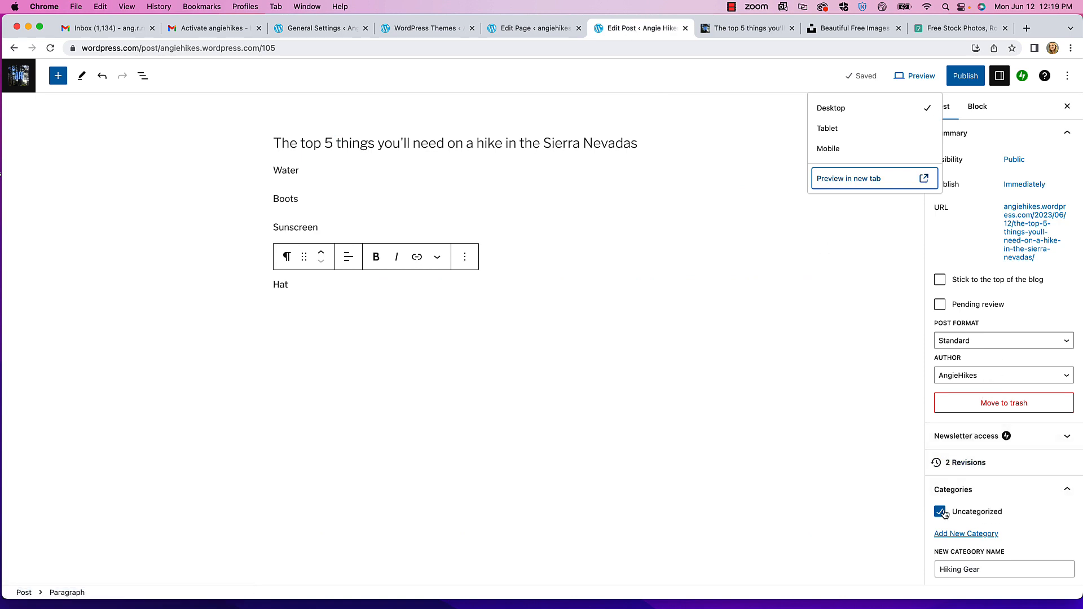
scroll(1007, 494, "down", 3)
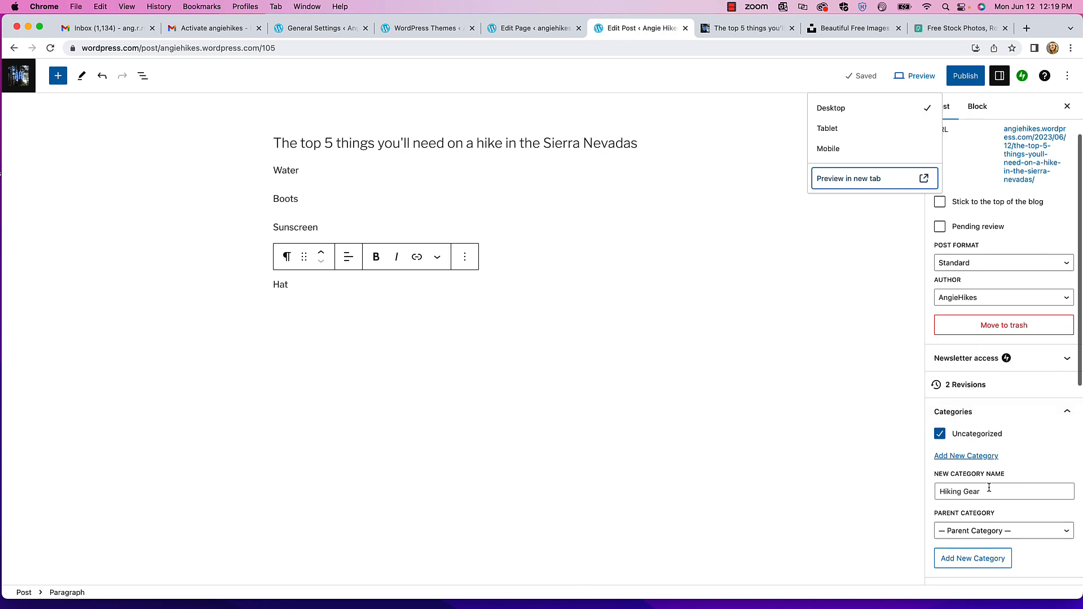
scroll(1002, 493, "down", 3)
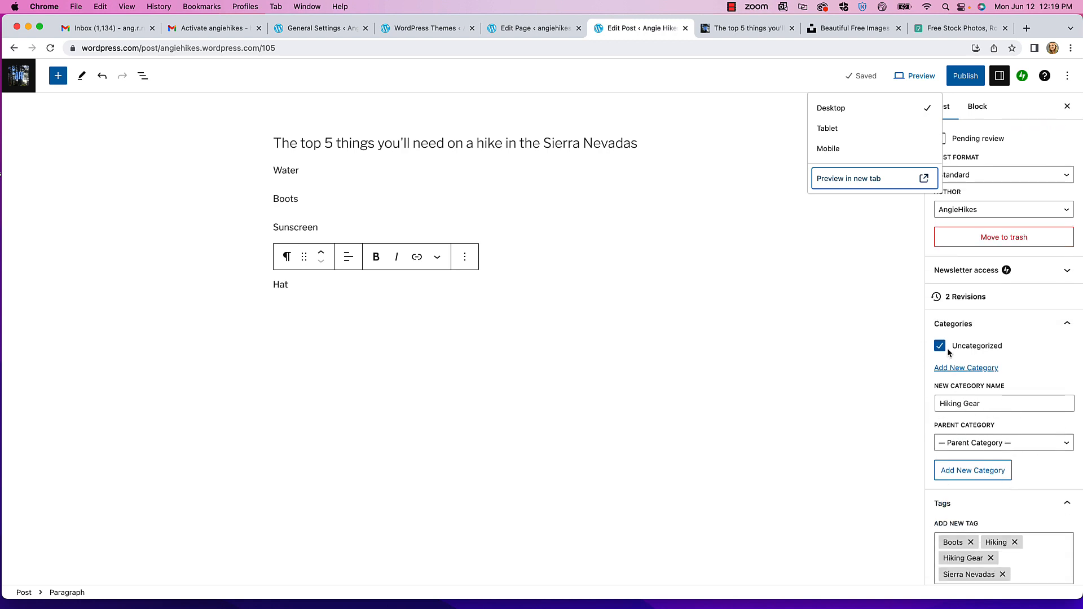
left_click(940, 346)
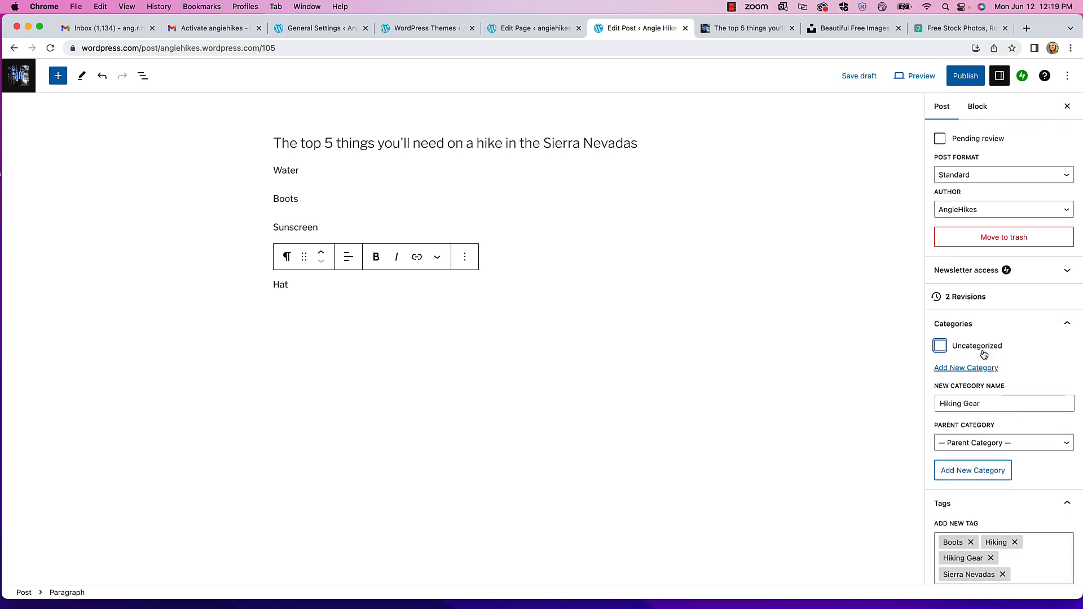
left_click(984, 470)
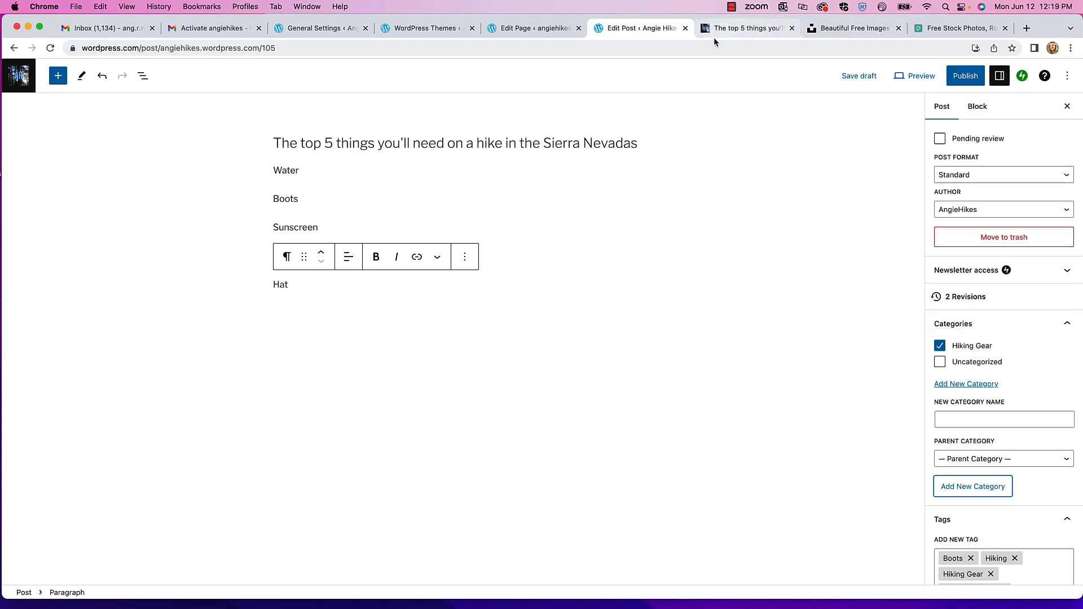
left_click(736, 31)
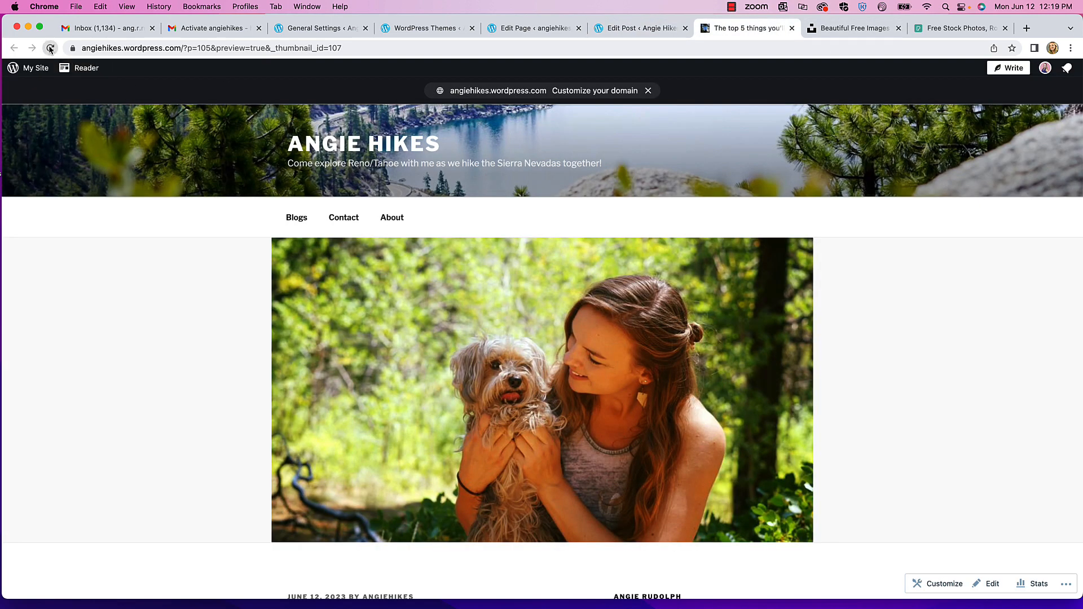
- Regenerate the post preview in a new tab from the editor's Preview menu
scroll(249, 248, "down", 10)
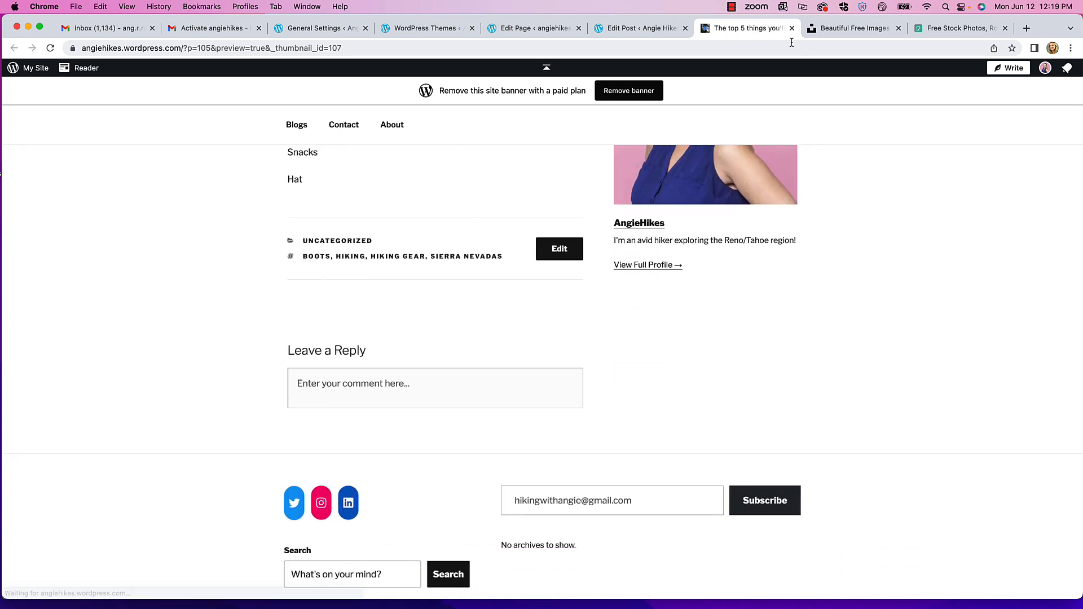
left_click(661, 28)
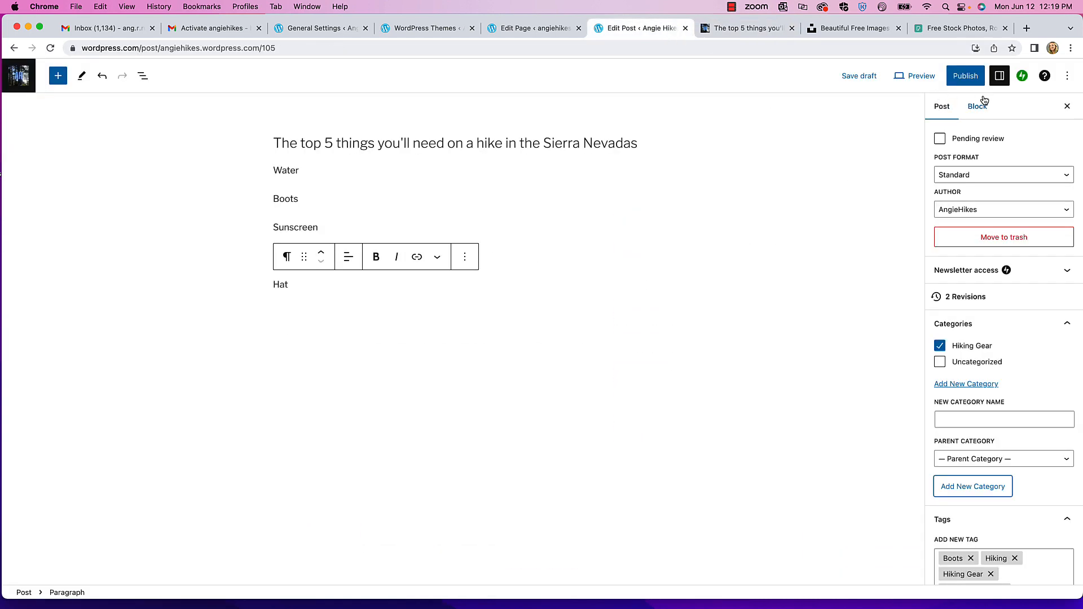
left_click(915, 76)
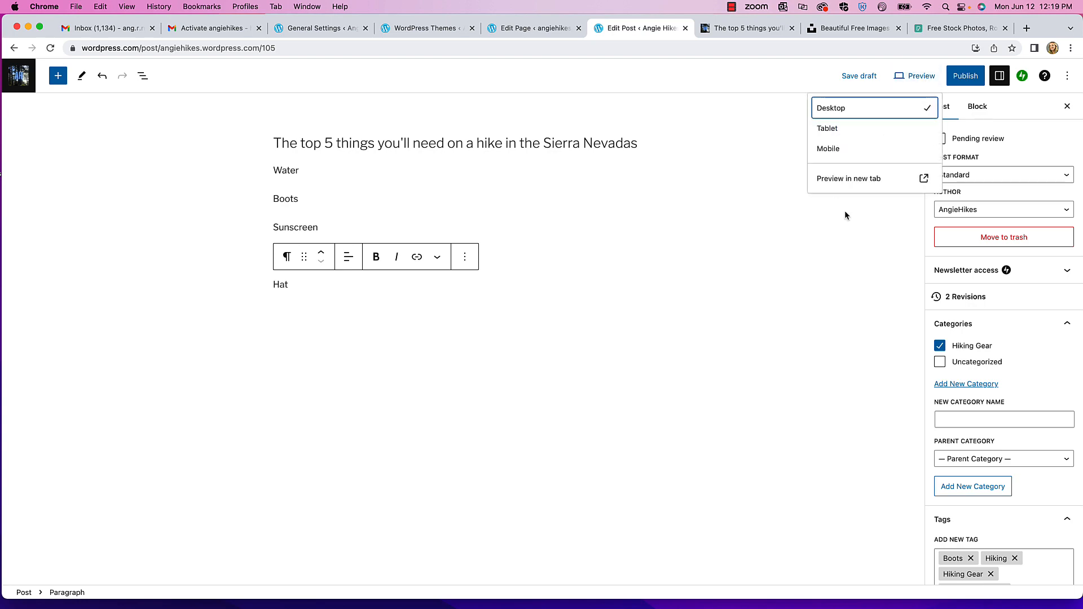
left_click(840, 179)
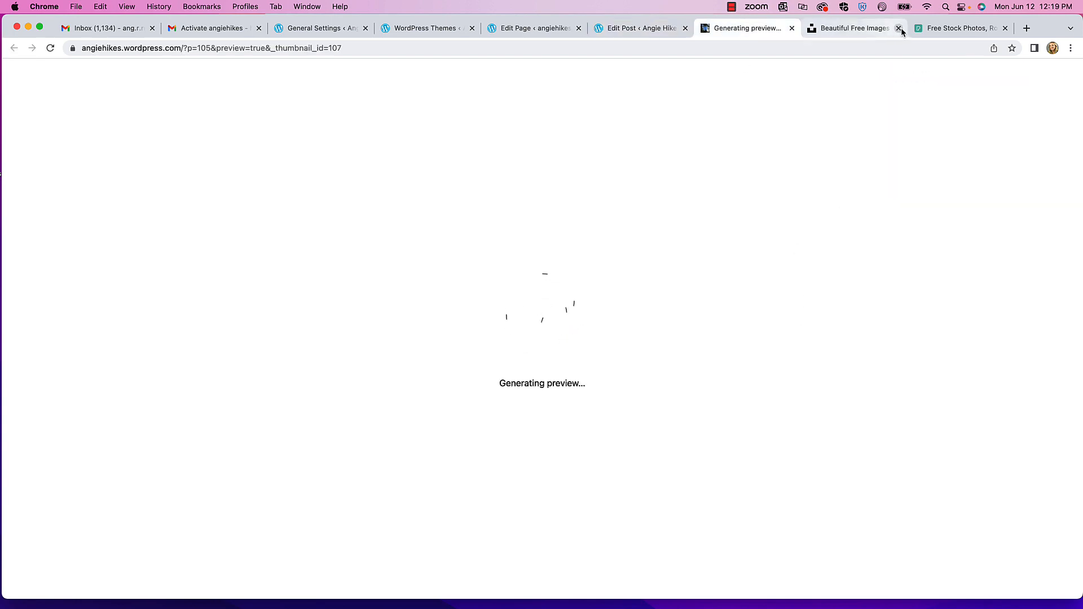
- Confirm the preview shows the Hiking Gear category listing, then go back to the Edit Post tab
scroll(479, 295, "down", 5)
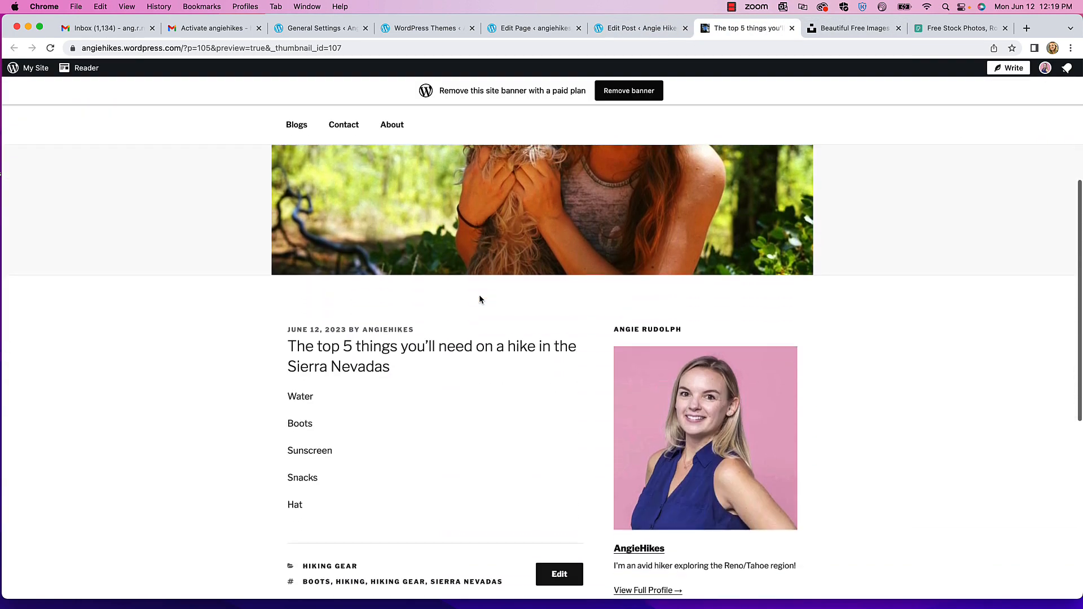
scroll(479, 295, "down", 5)
left_click(314, 317)
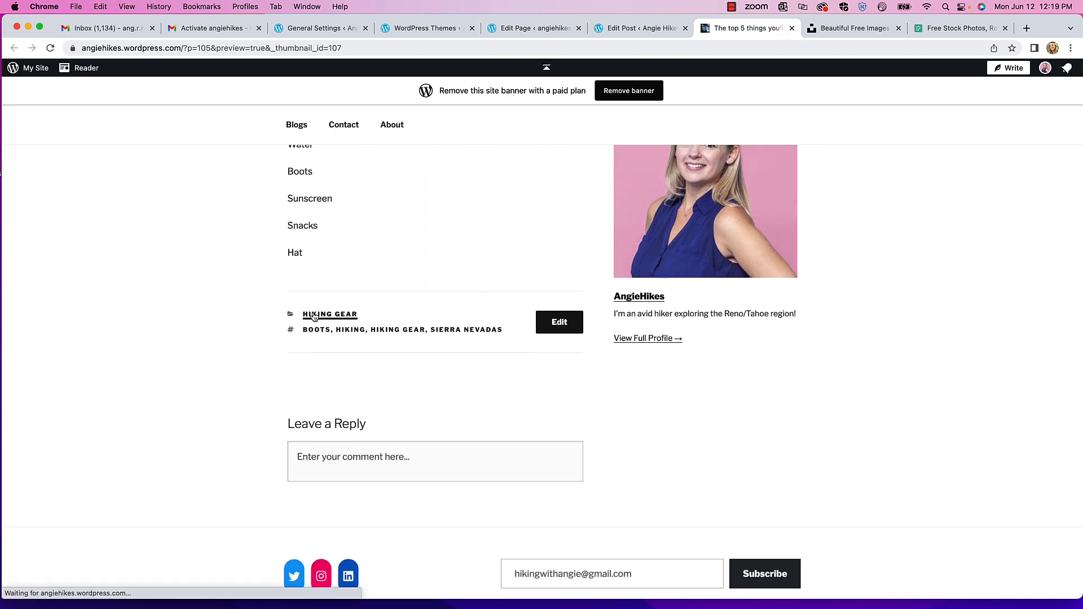
scroll(401, 277, "up", 10)
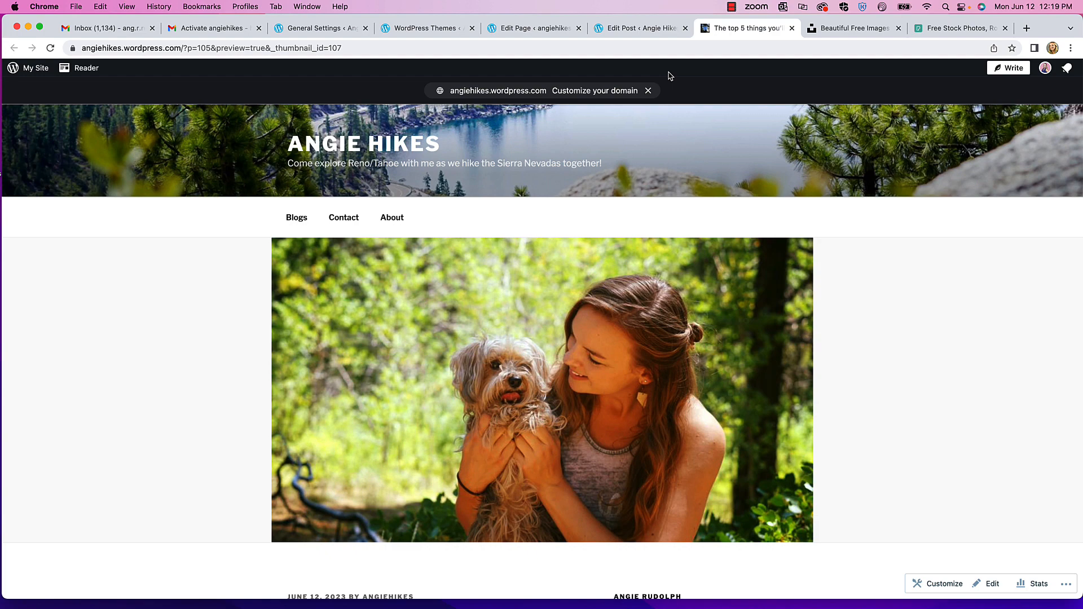
left_click(649, 29)
left_click(617, 212)
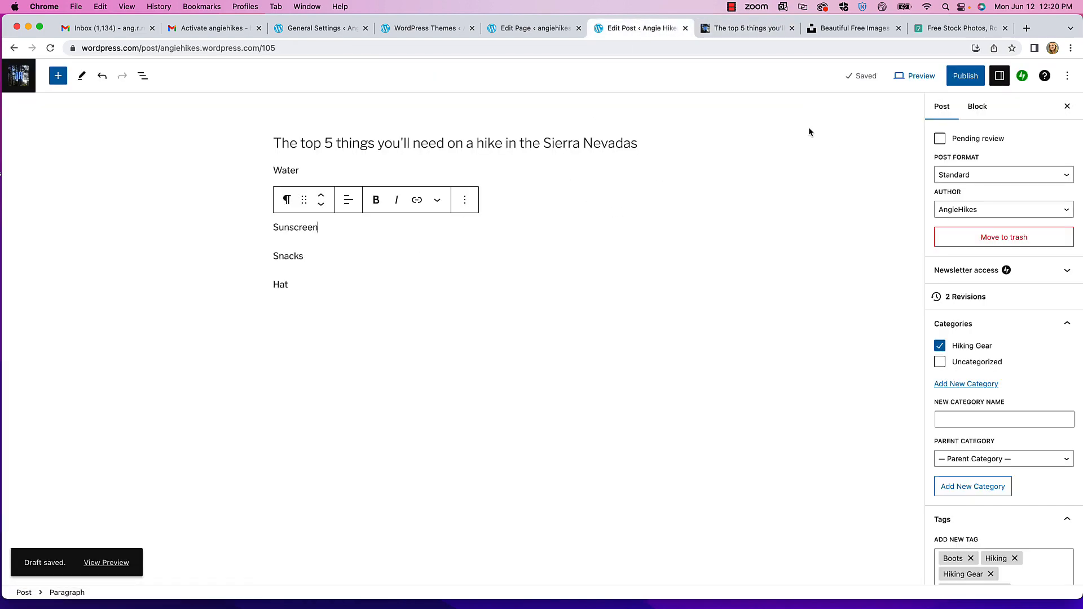
- Publish 'The top 5 things you'll need on a hike in the Sierra Nevadas' and open the site navigation
left_click(965, 75)
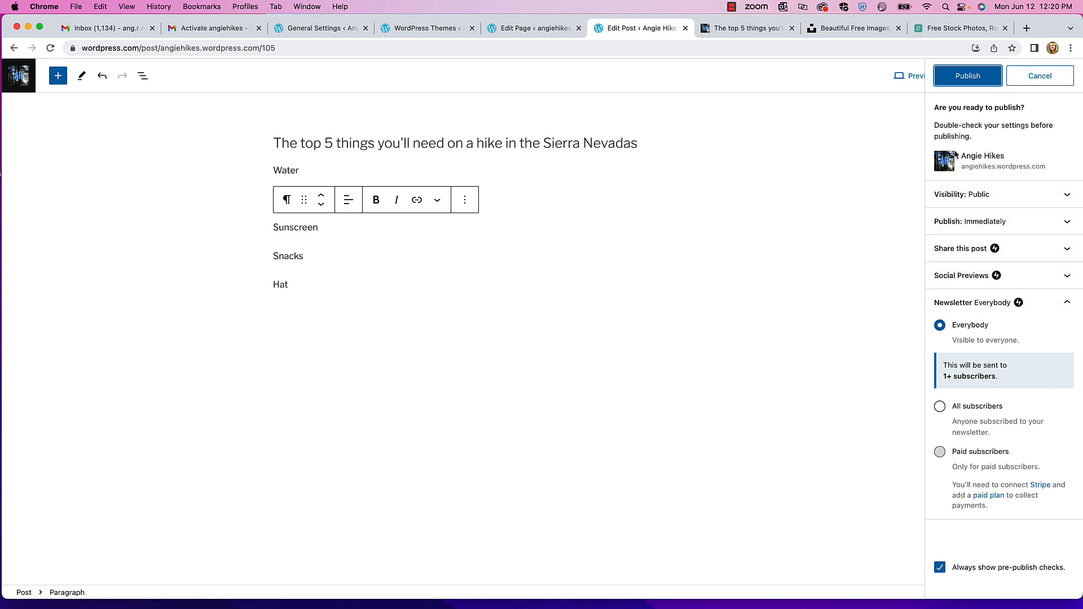
left_click(968, 76)
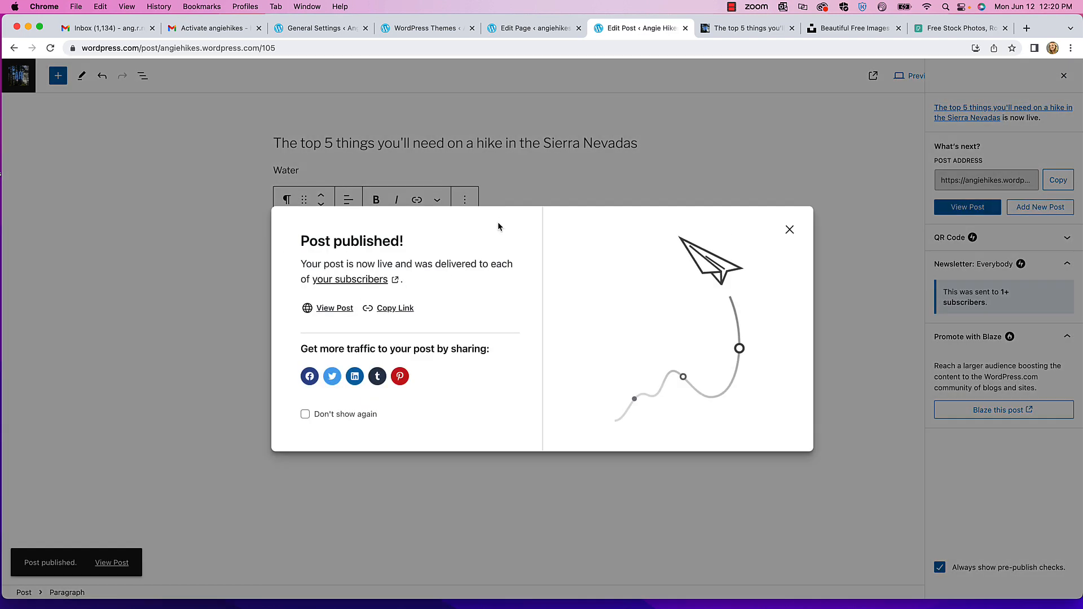
left_click(790, 230)
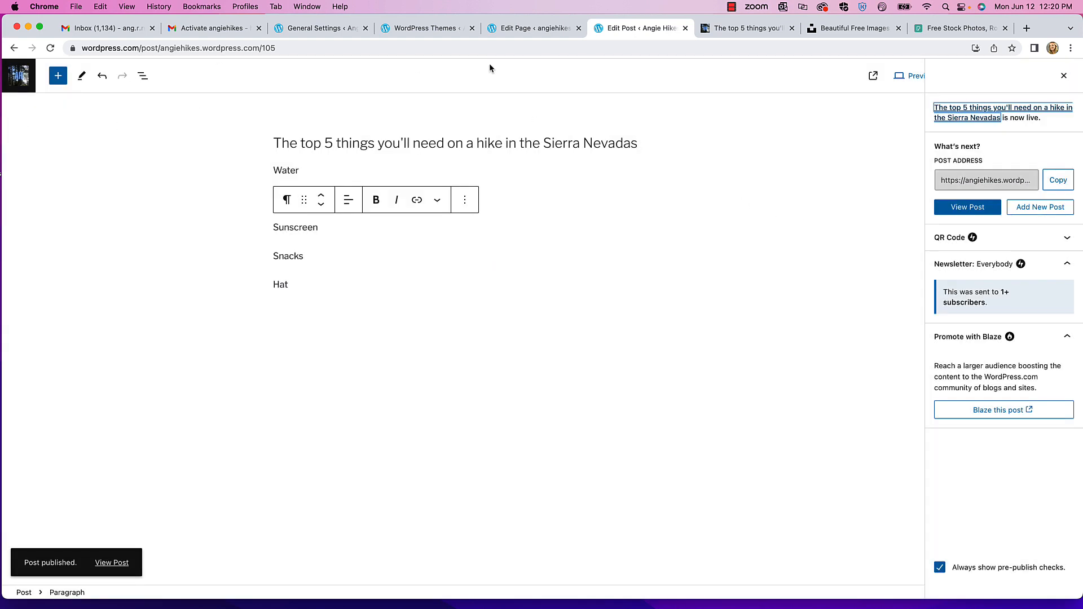
left_click(20, 81)
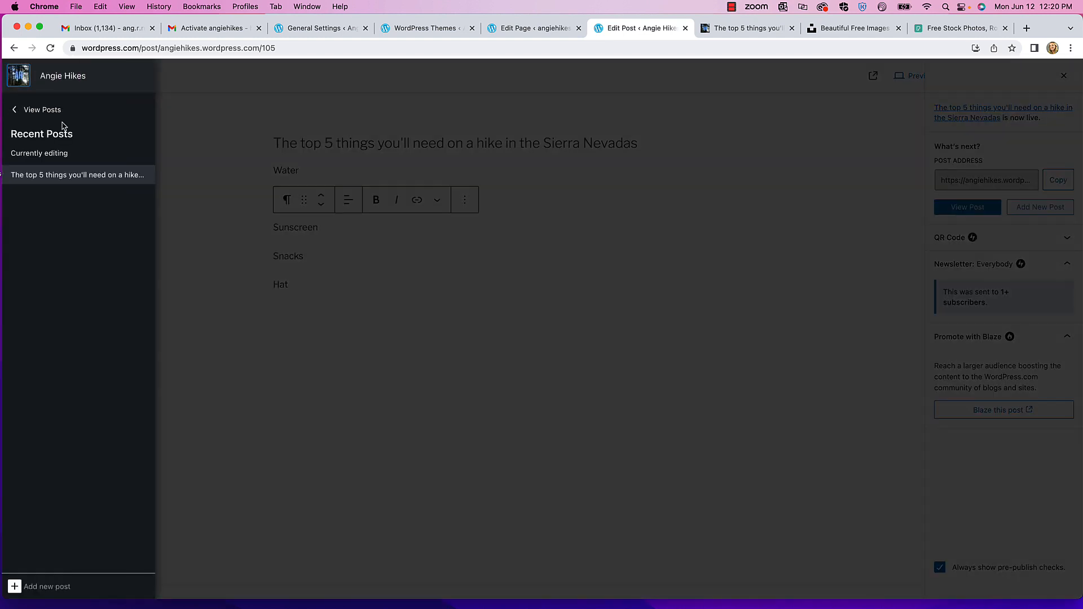
- Open the Angie Hikes site preview from View Posts and scroll to the Sierra Nevadas post's excerpt
left_click(44, 110)
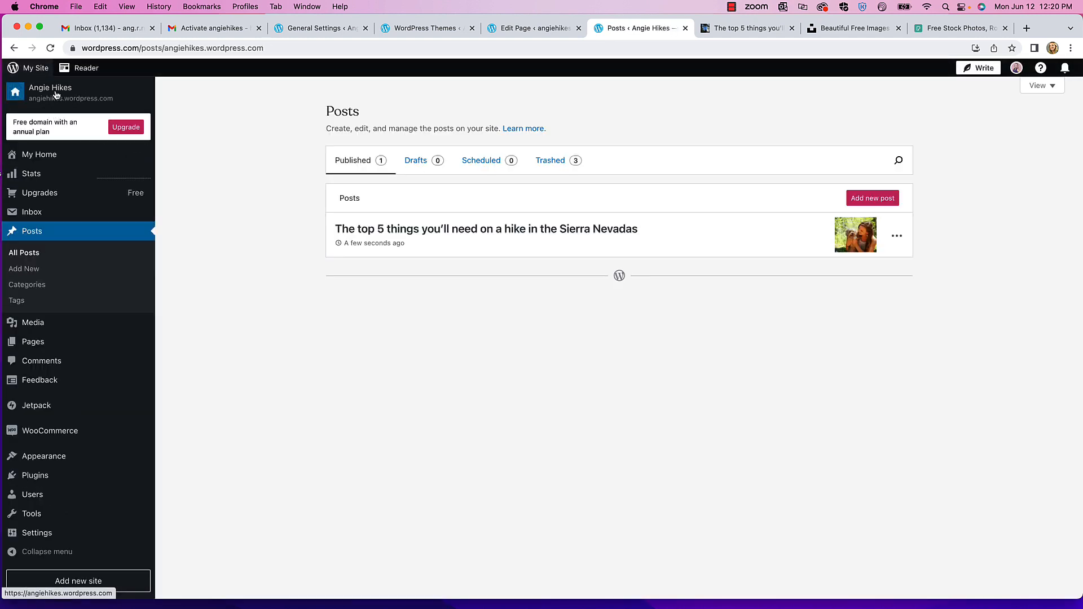
left_click(53, 95)
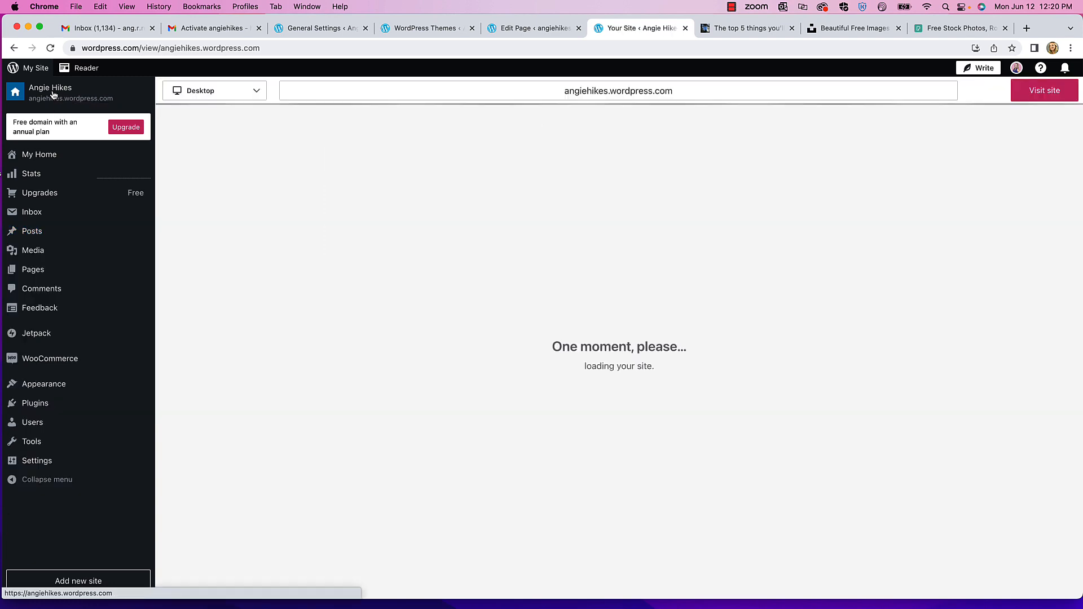
scroll(514, 227, "down", 7)
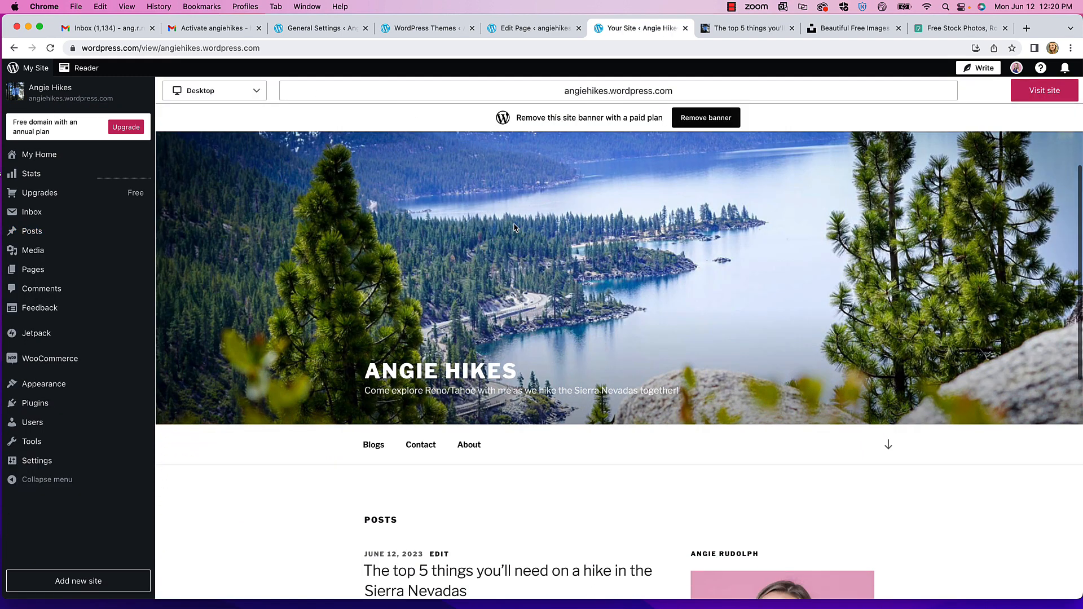
scroll(544, 297, "down", 1)
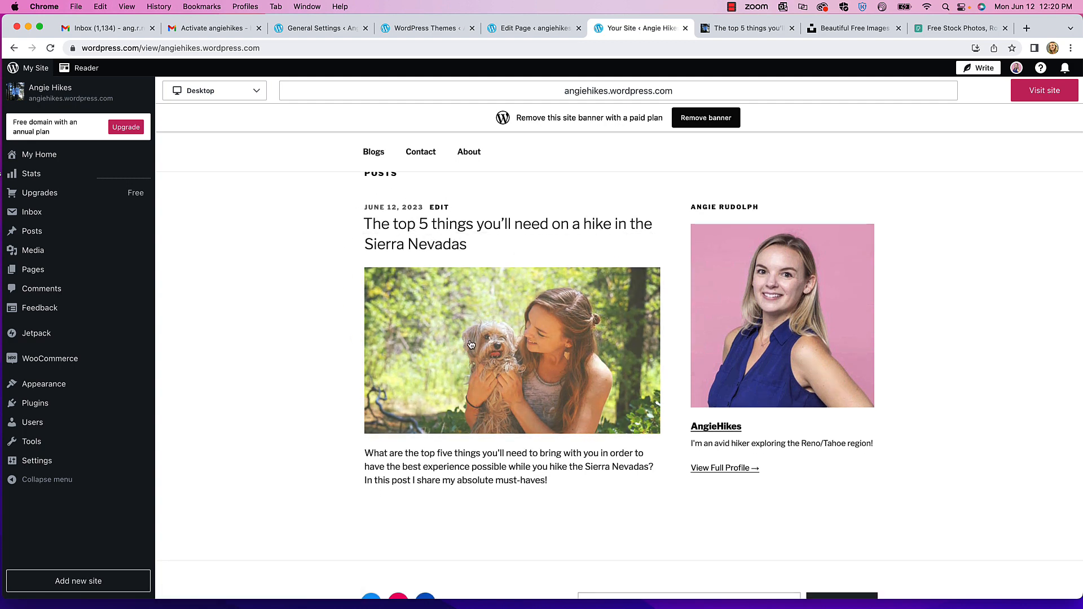
scroll(518, 373, "down", 2)
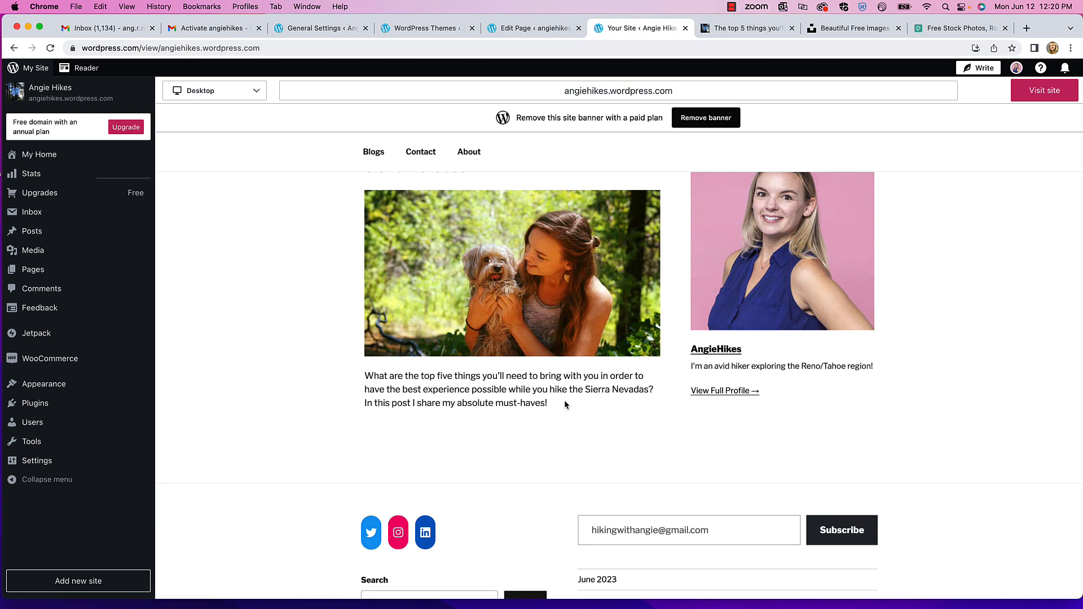
left_click_drag(564, 400, 372, 374)
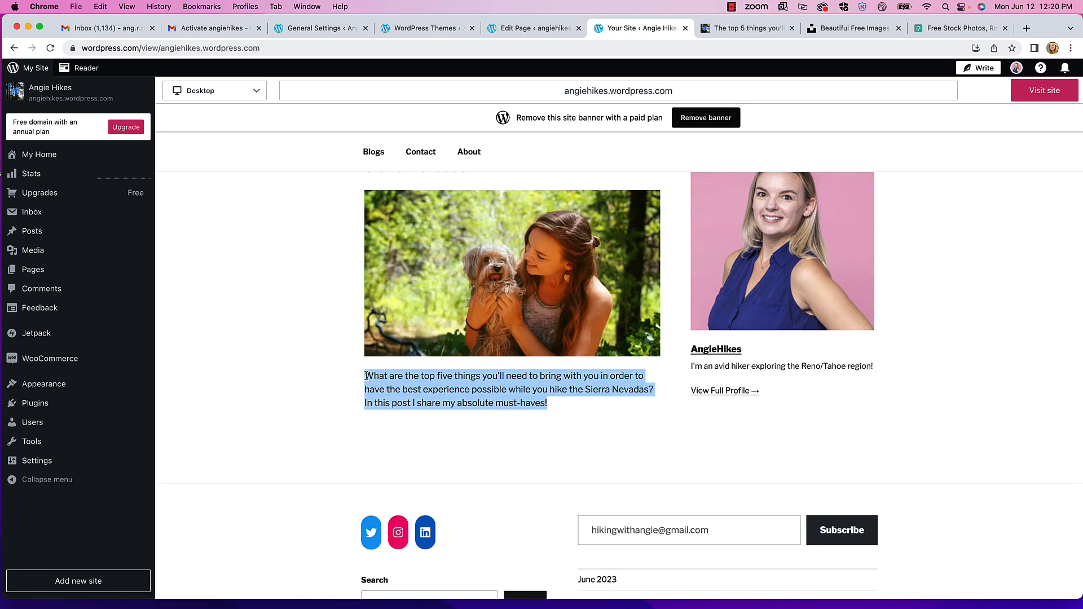
left_click(533, 399)
scroll(506, 378, "down", 2)
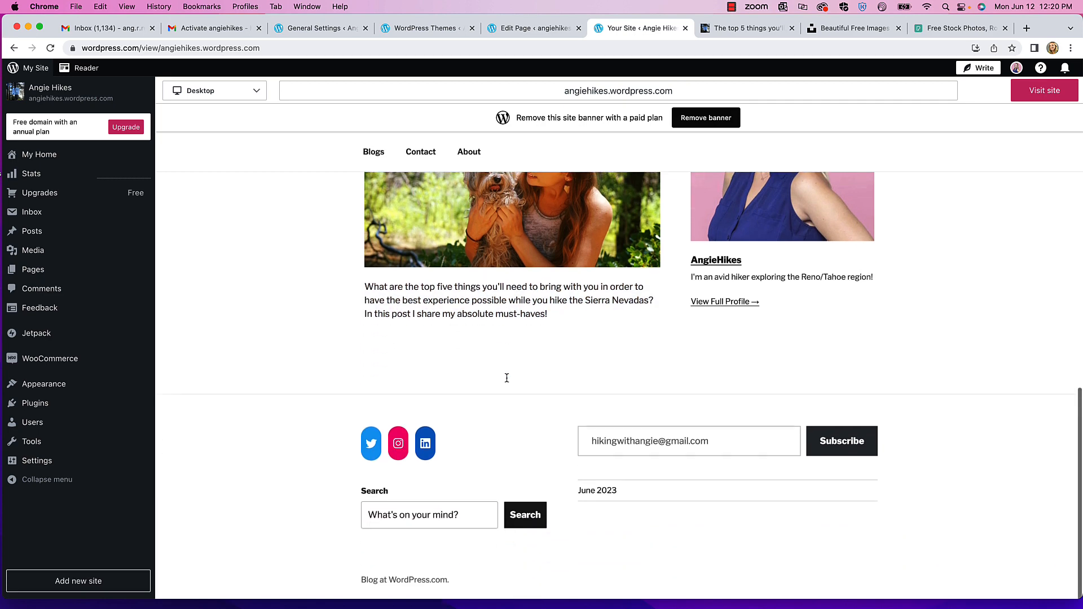
scroll(507, 377, "up", 3)
scroll(506, 259, "up", 2)
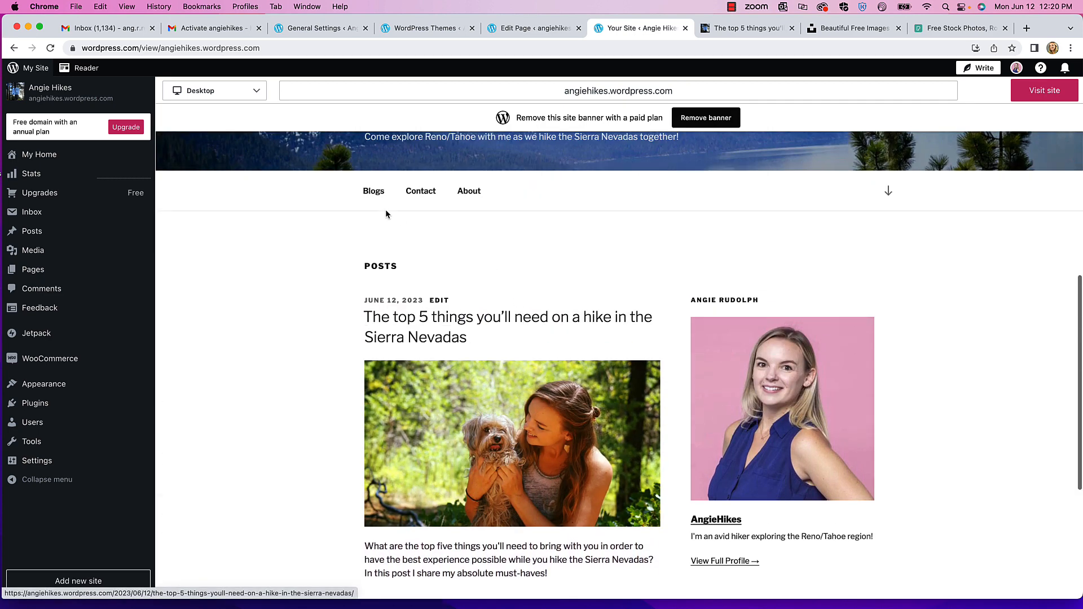
- Open the Blogs page and check the Sierra Nevadas post is filed under Hiking Gear
left_click(374, 192)
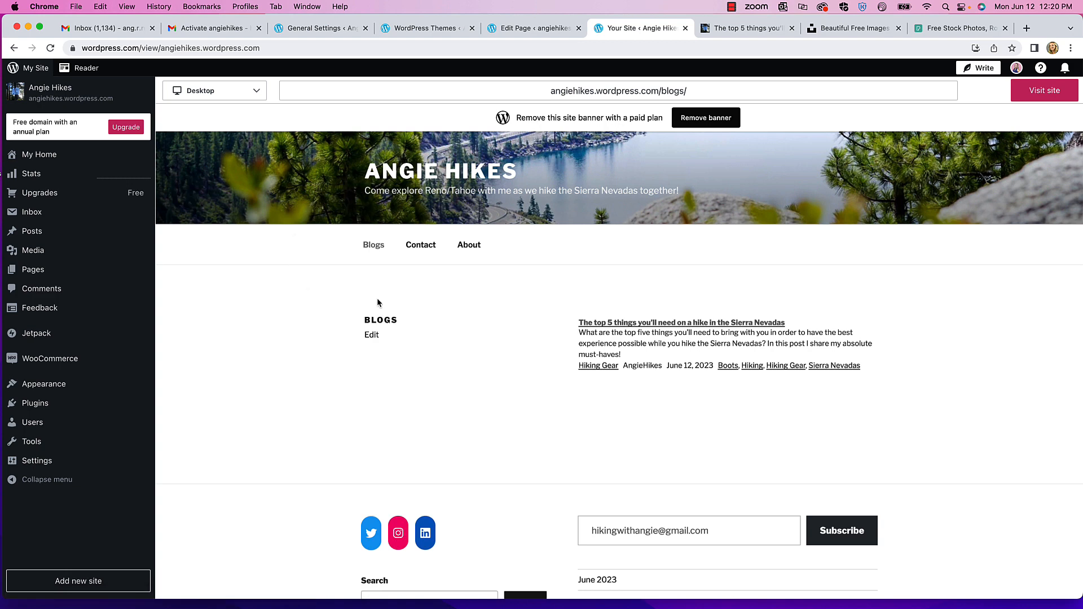
scroll(378, 299, "down", 1)
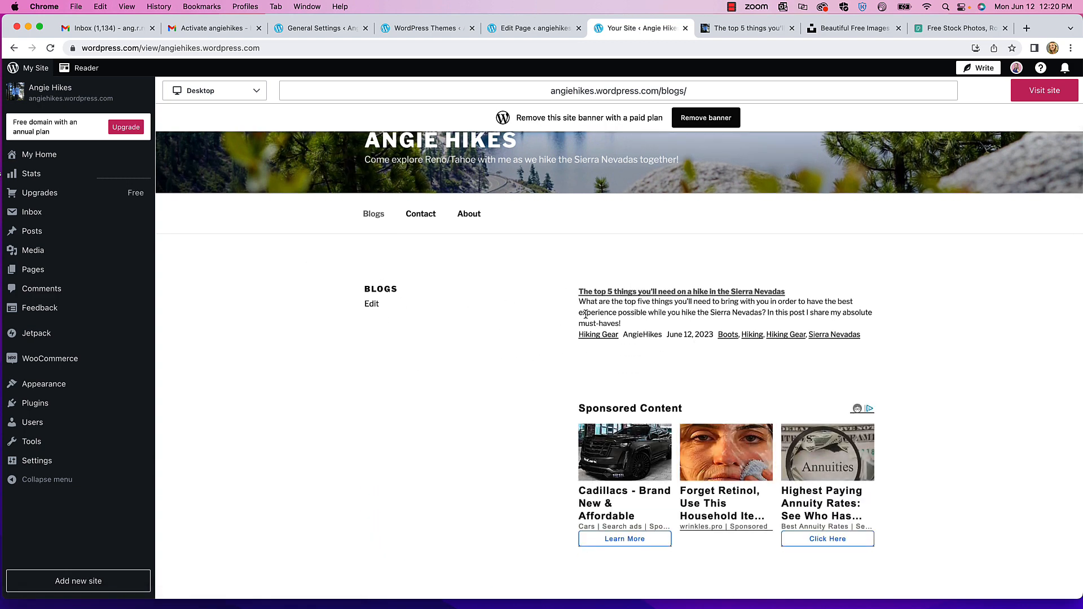
scroll(533, 313, "down", 5)
scroll(472, 330, "up", 5)
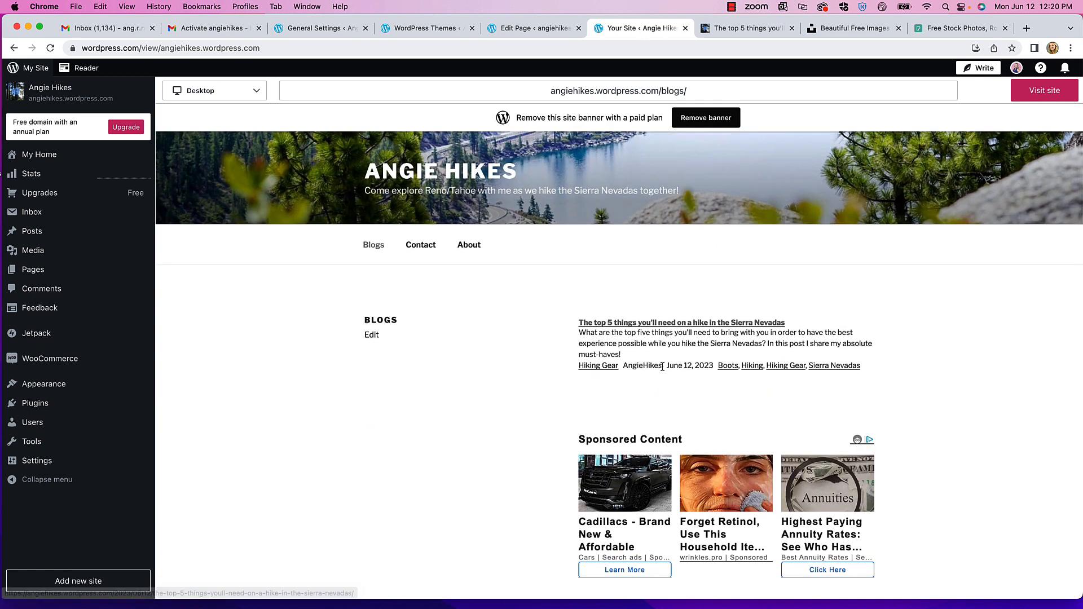
scroll(472, 324, "down", 5)
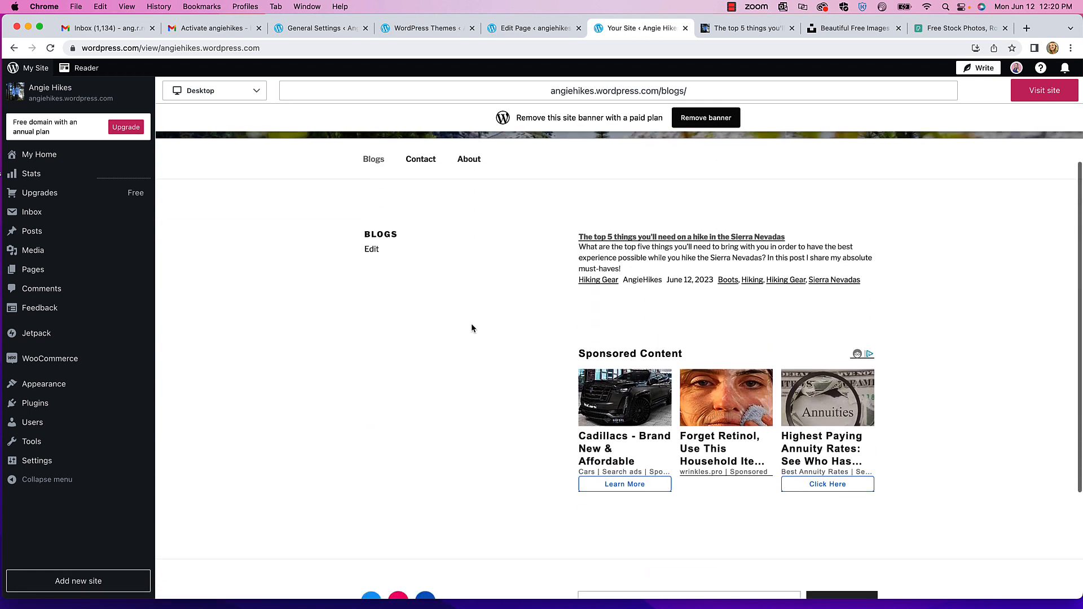
scroll(547, 317, "up", 5)
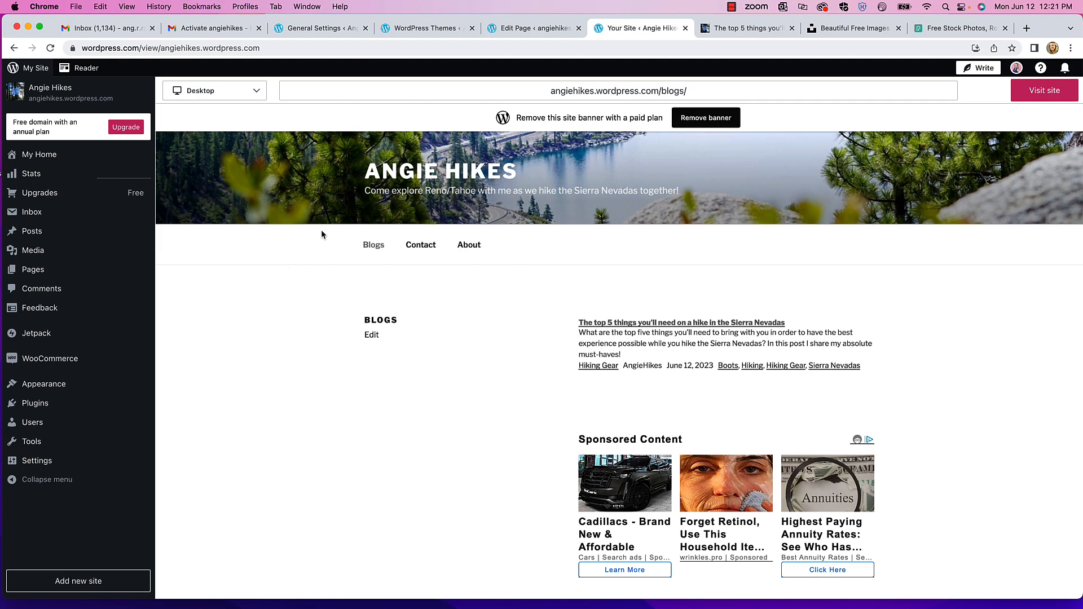
left_click(369, 247)
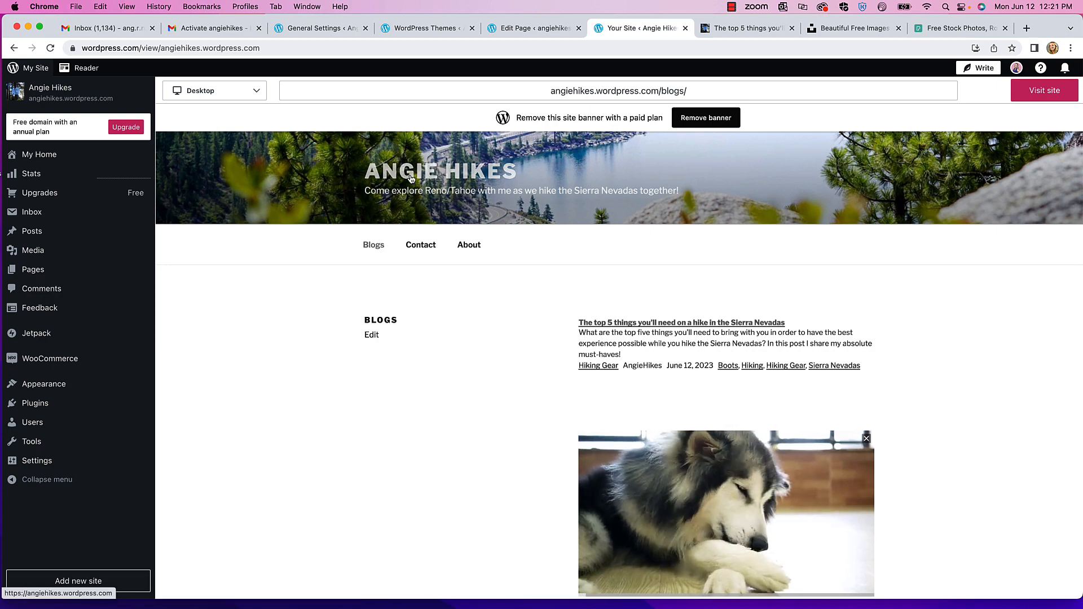
left_click(436, 174)
- Scroll through the Angie Hikes home page with its Reno/Tahoe tagline and Blogs, Contact, About menu
scroll(421, 259, "down", 10)
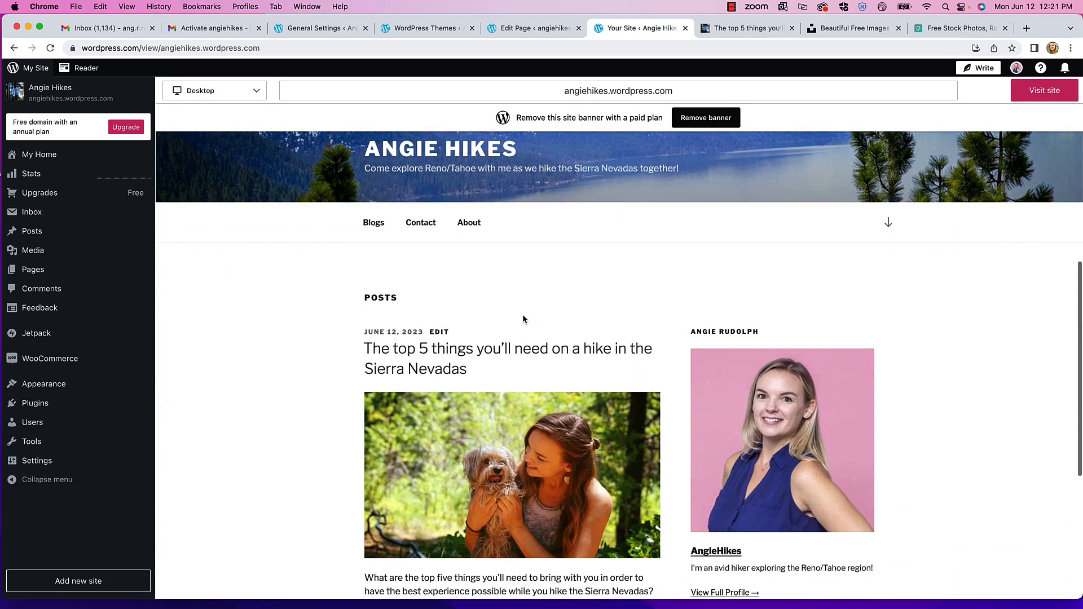
scroll(420, 259, "down", 2)
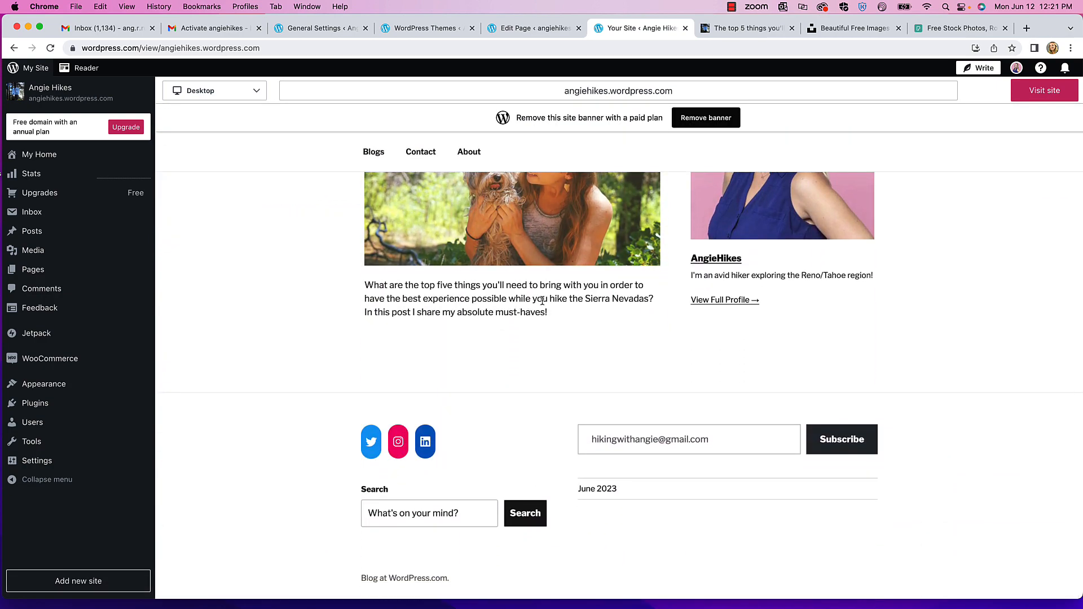
scroll(576, 313, "up", 15)
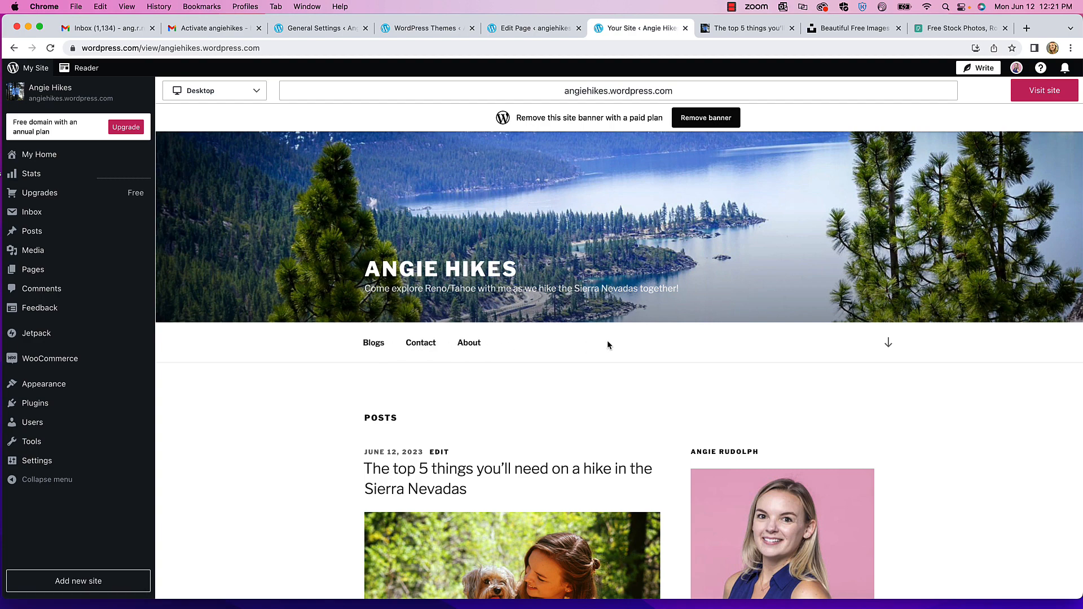
scroll(607, 343, "down", 10)
scroll(607, 343, "up", 9)
scroll(608, 345, "up", 5)
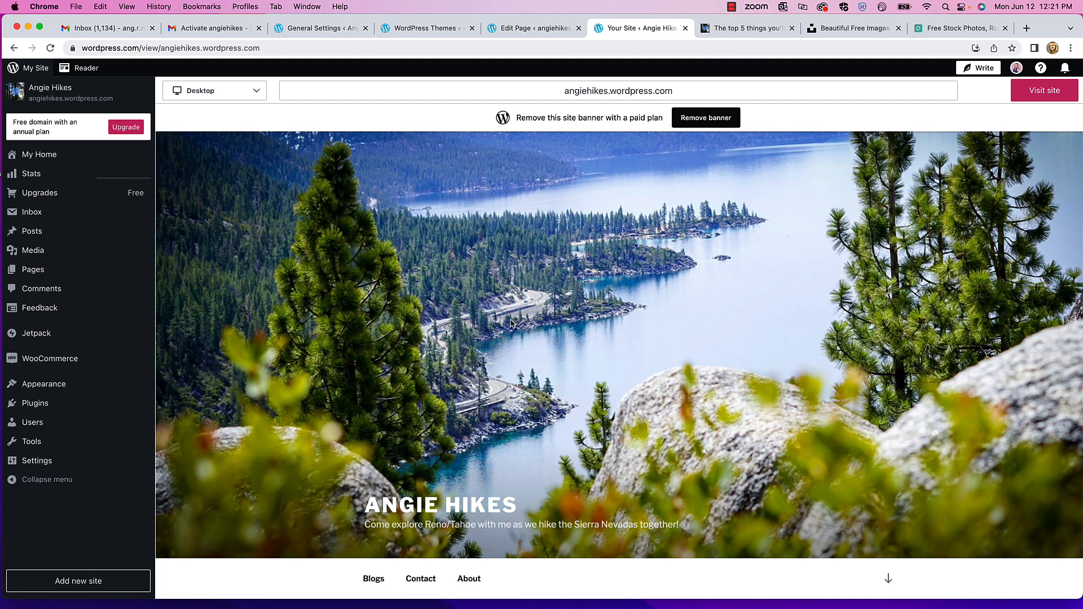
scroll(511, 323, "down", 3)
scroll(511, 323, "up", 3)
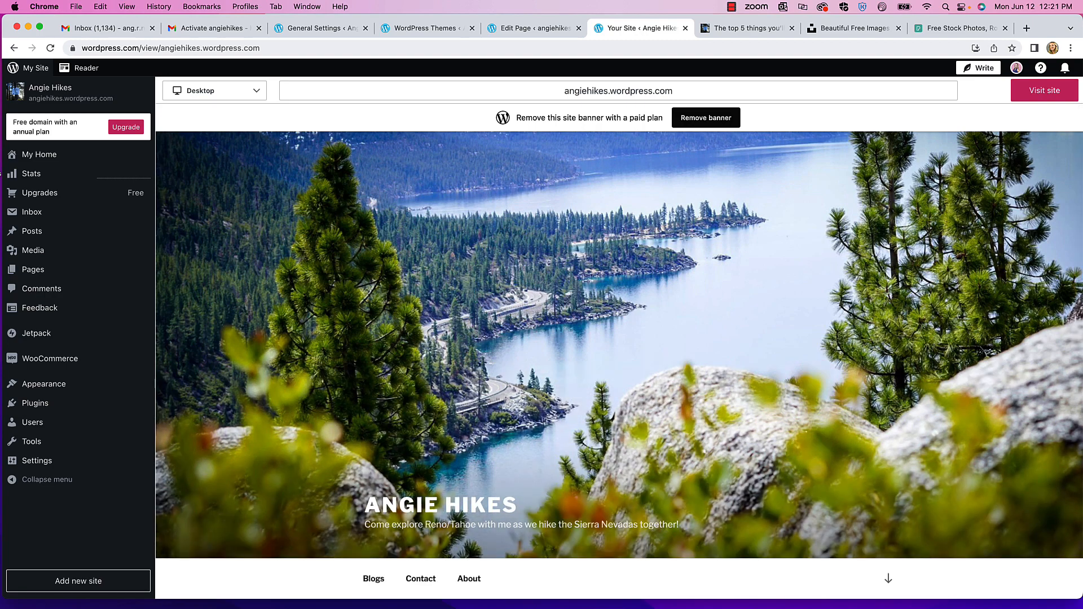